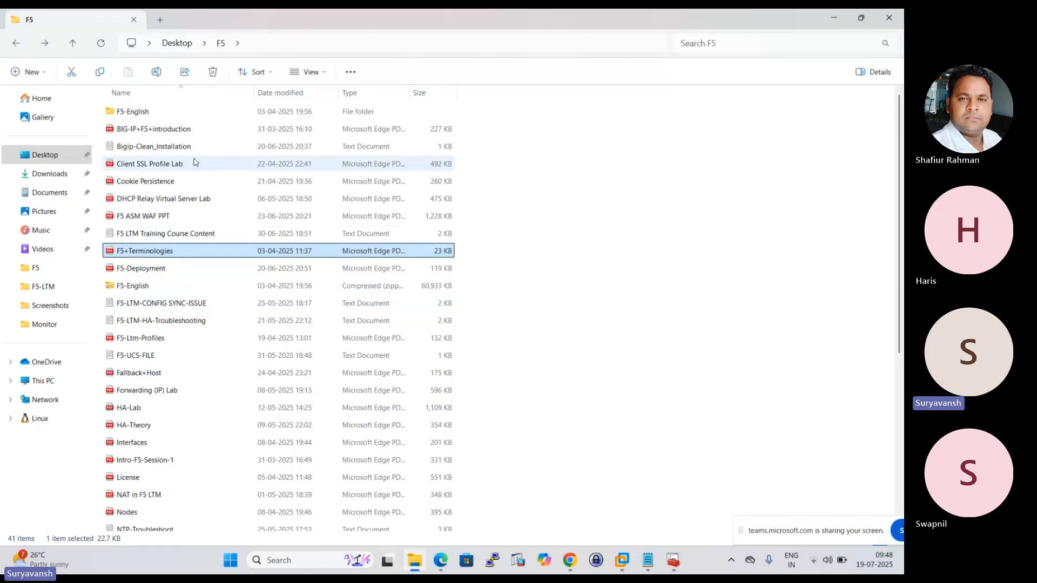
# Check the F5 Commands folder on the Desktop and open the F5-LTM folder.
pyautogui.click(16, 43)
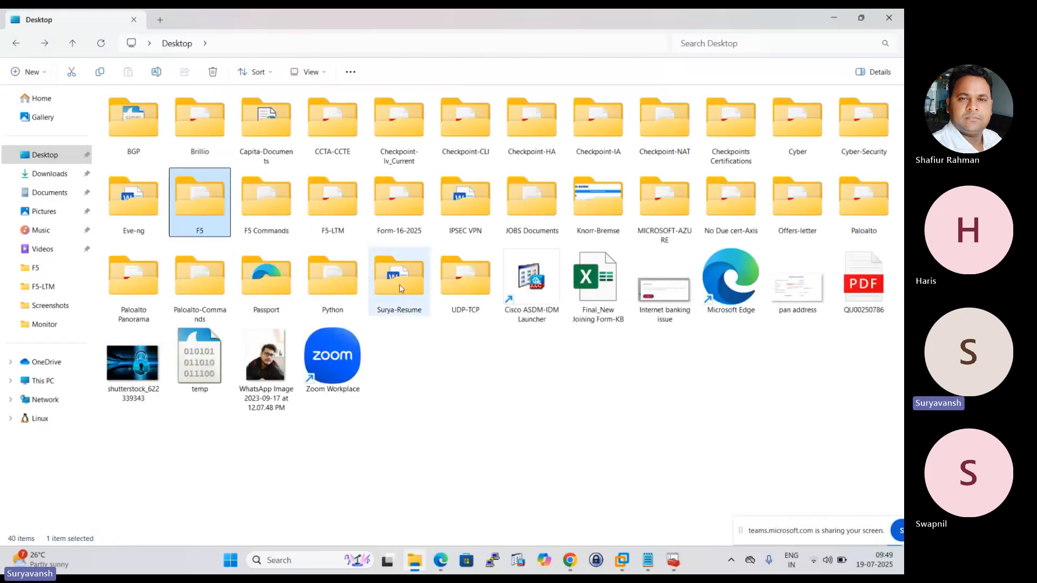
pyautogui.doubleClick(261, 214)
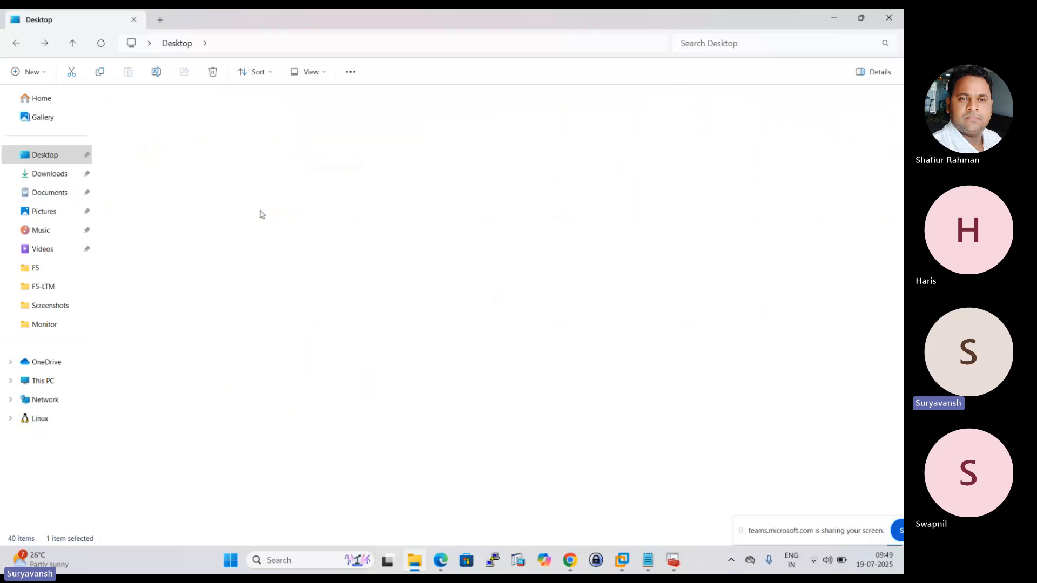
pyautogui.click(16, 43)
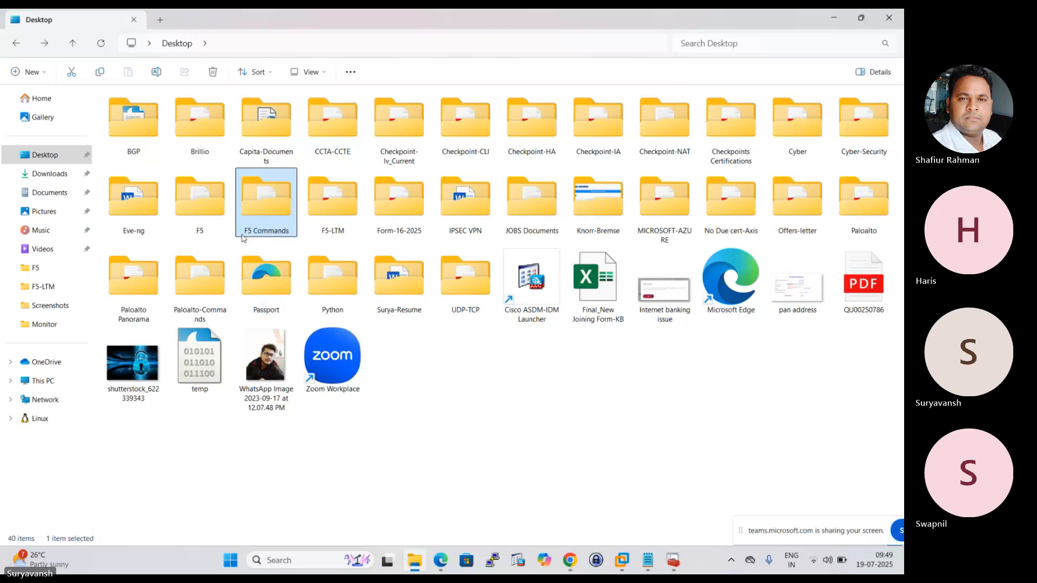
pyautogui.doubleClick(334, 203)
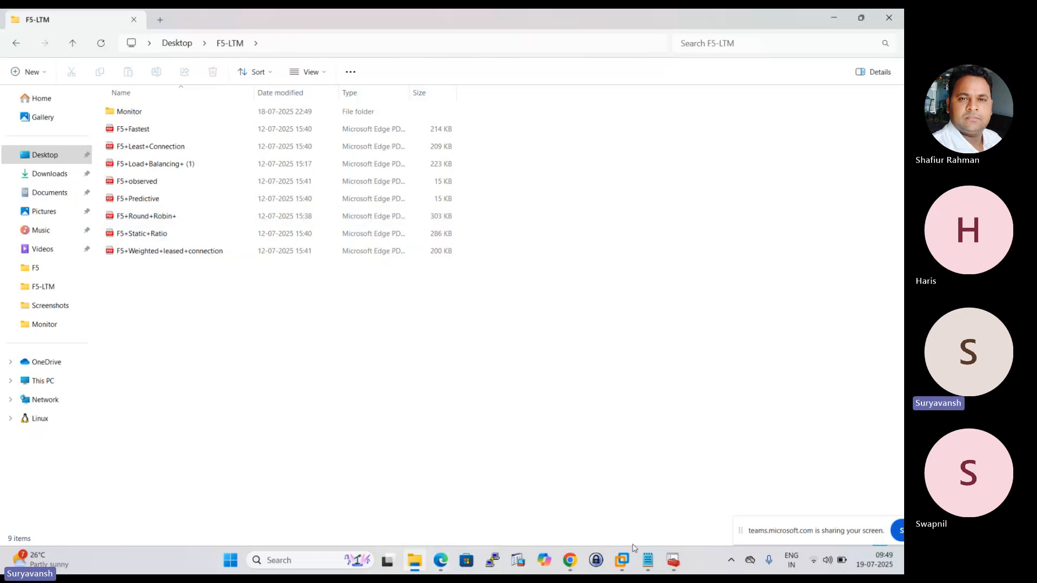
# Review the session topics in Notepad and the EVE lab topology in Chrome, ending on the empty browser tab.
pyautogui.click(648, 560)
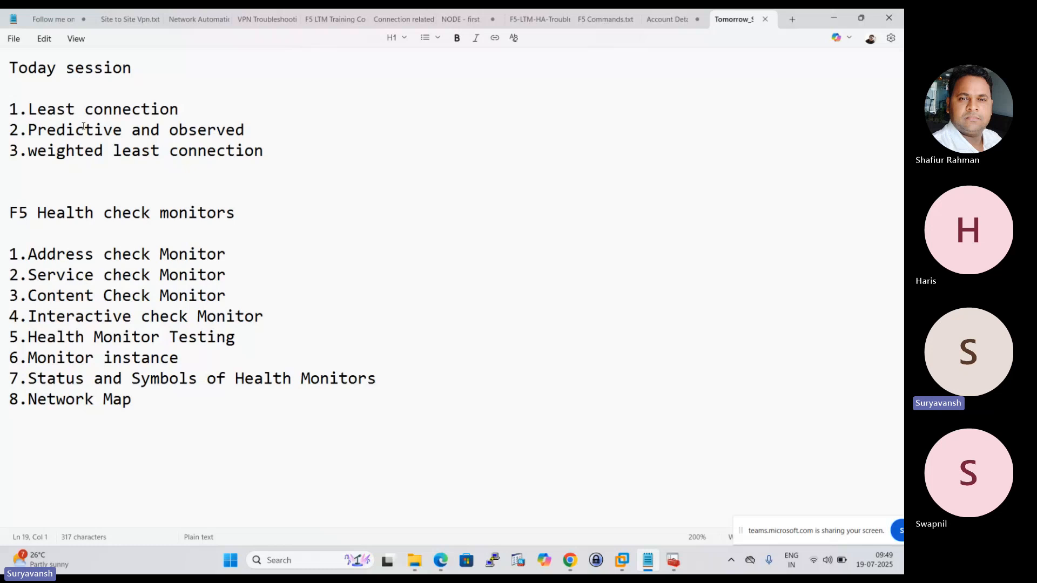
pyautogui.moveTo(571, 564)
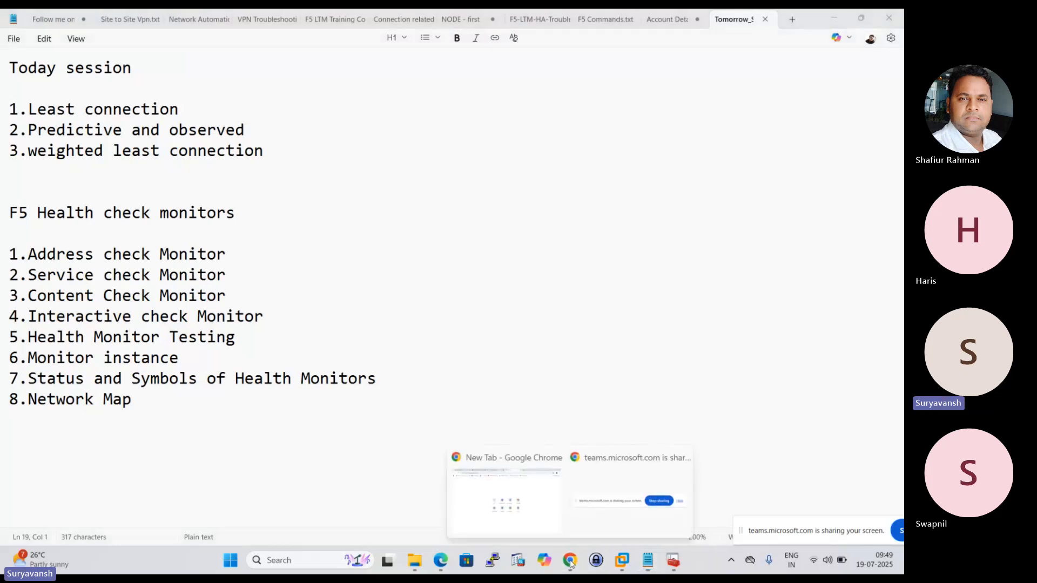
pyautogui.click(532, 496)
pyautogui.click(360, 21)
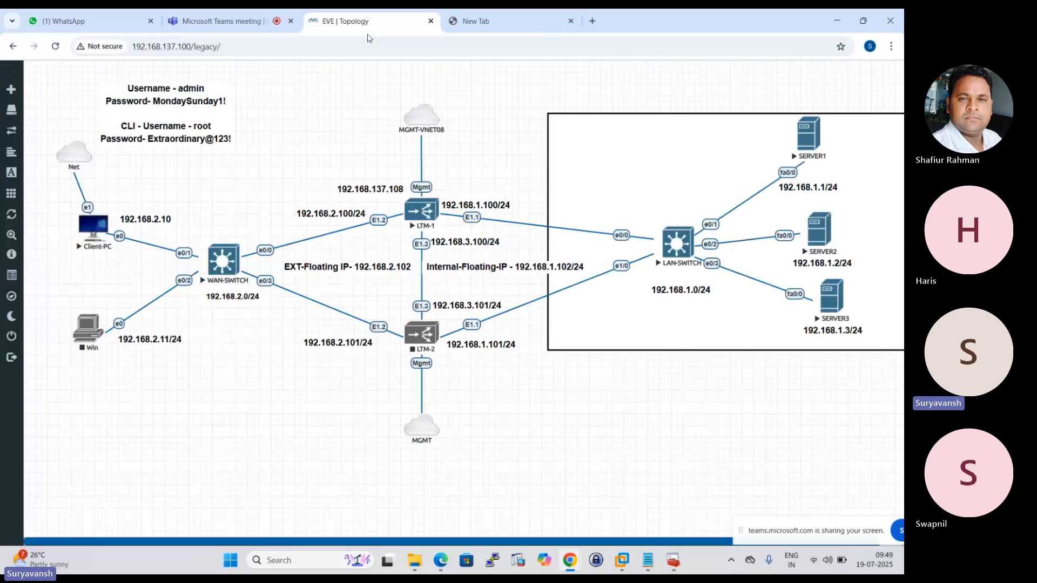
pyautogui.click(516, 21)
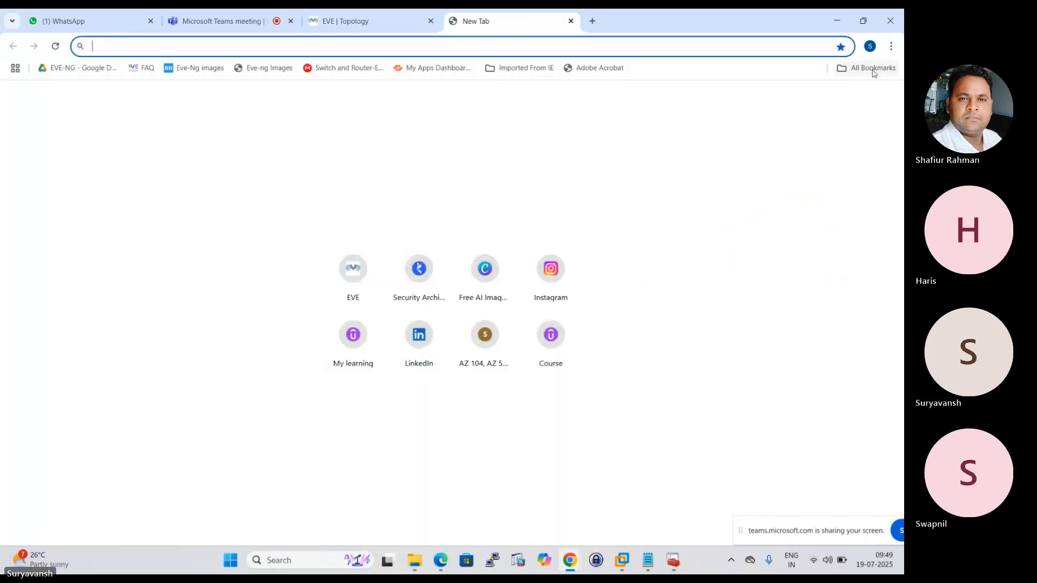
pyautogui.click(874, 72)
pyautogui.scroll(-5, 791, 379)
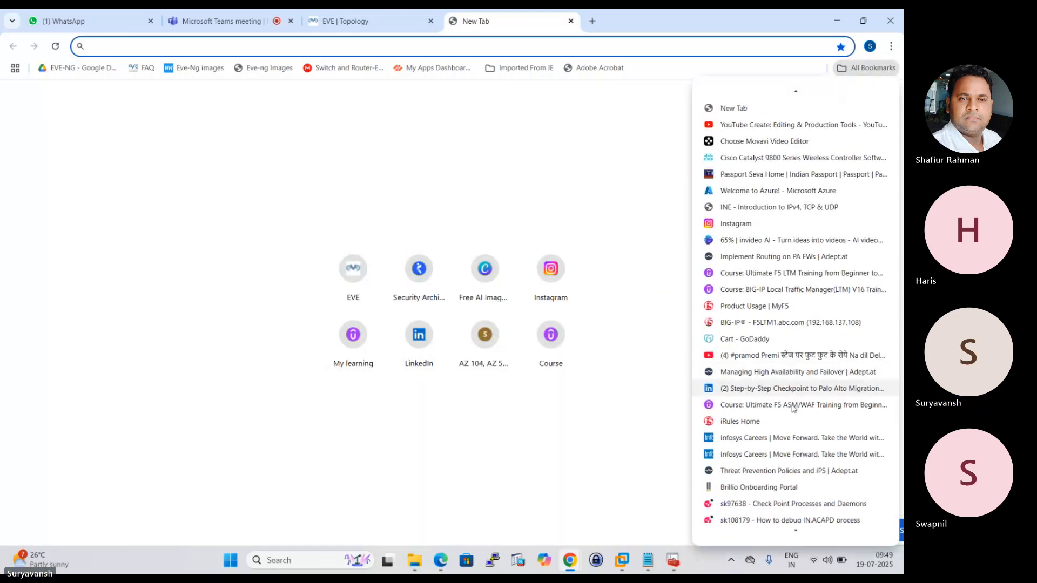
pyautogui.scroll(-3, 792, 409)
pyautogui.click(269, 49)
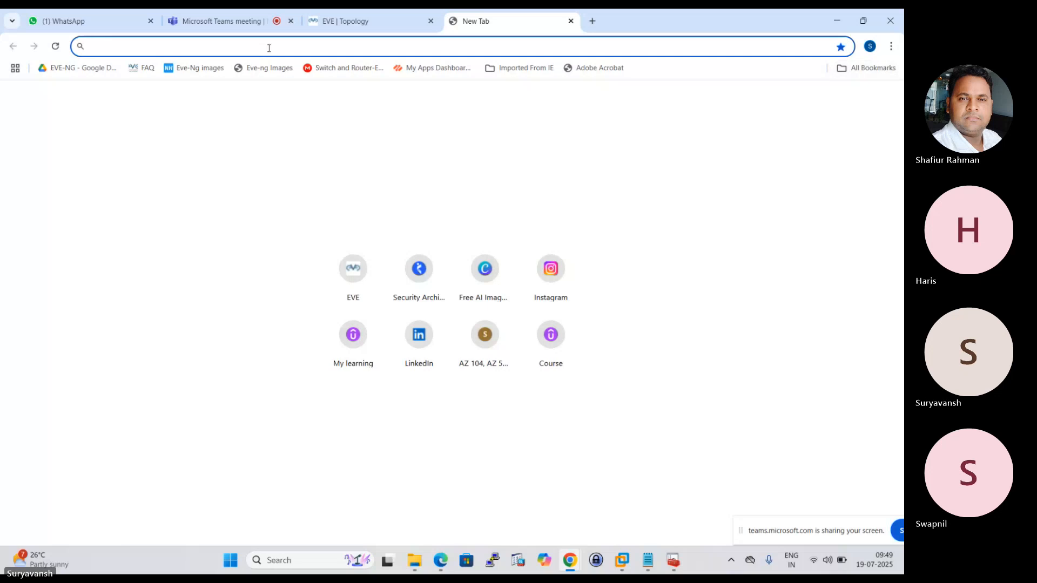
pyautogui.write('ht')
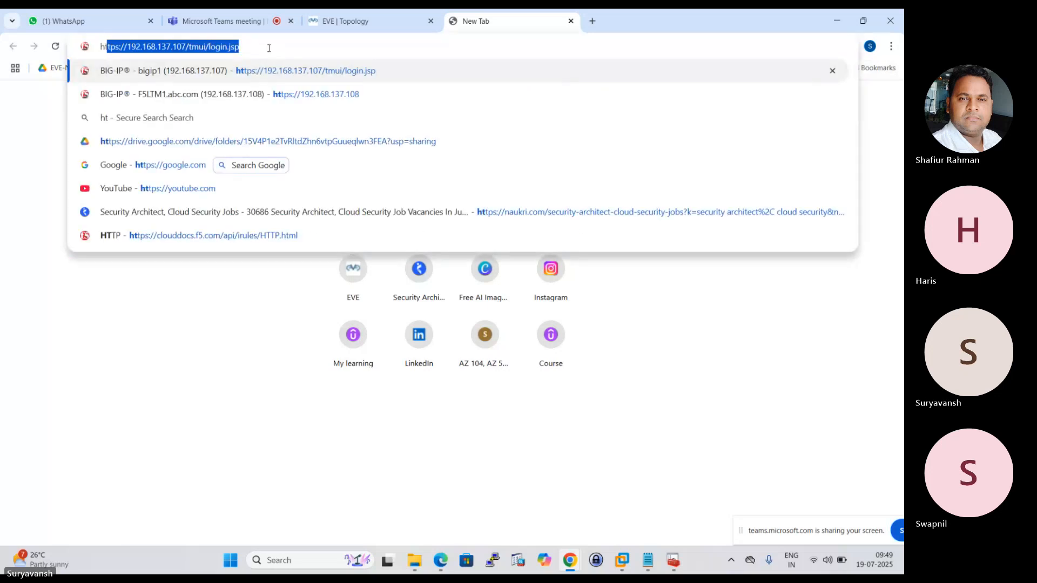
pyautogui.write('tps://')
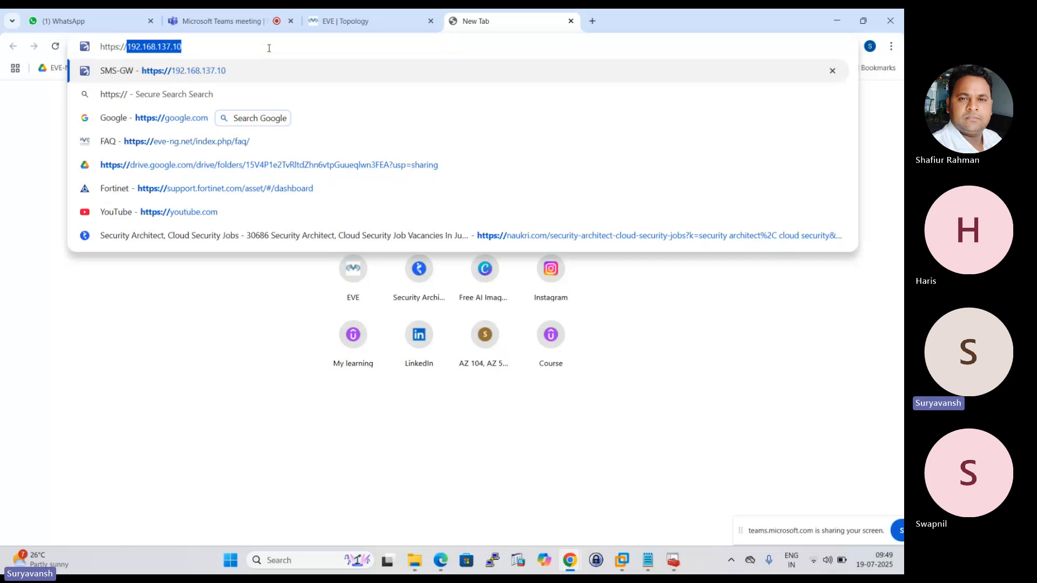
pyautogui.write('192.1')
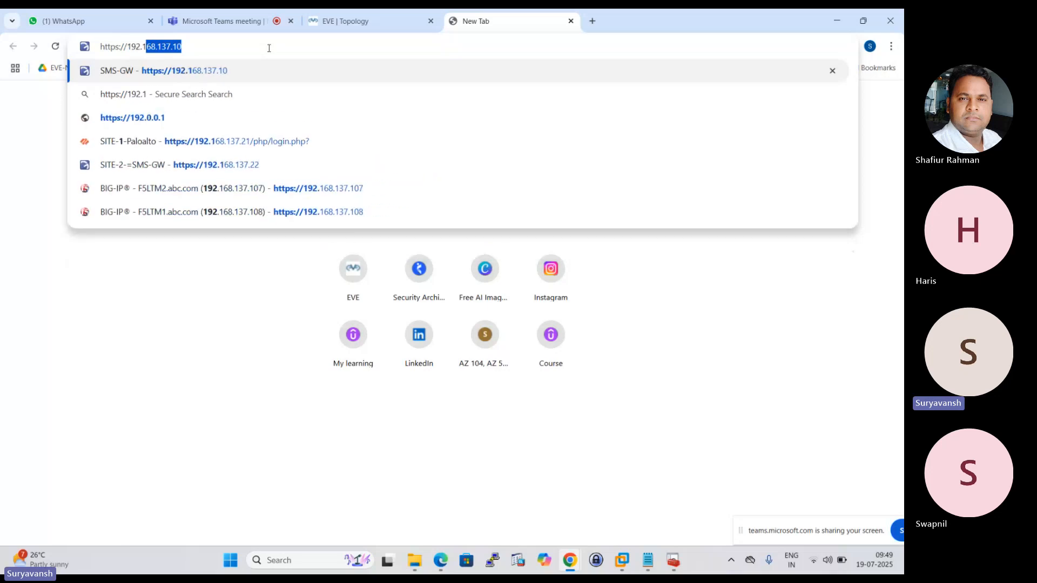
pyautogui.write('68.137')
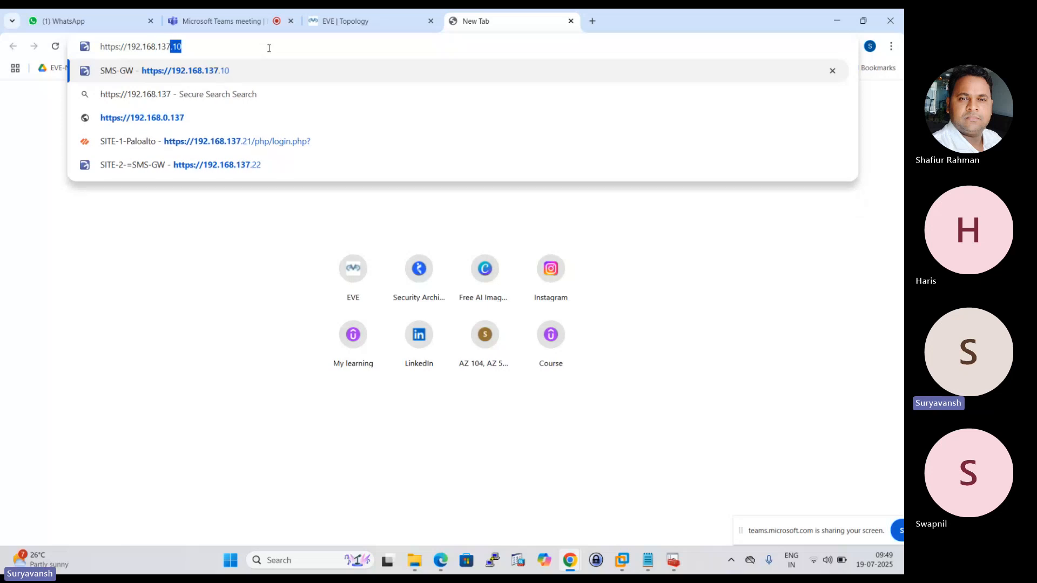
pyautogui.write('.')
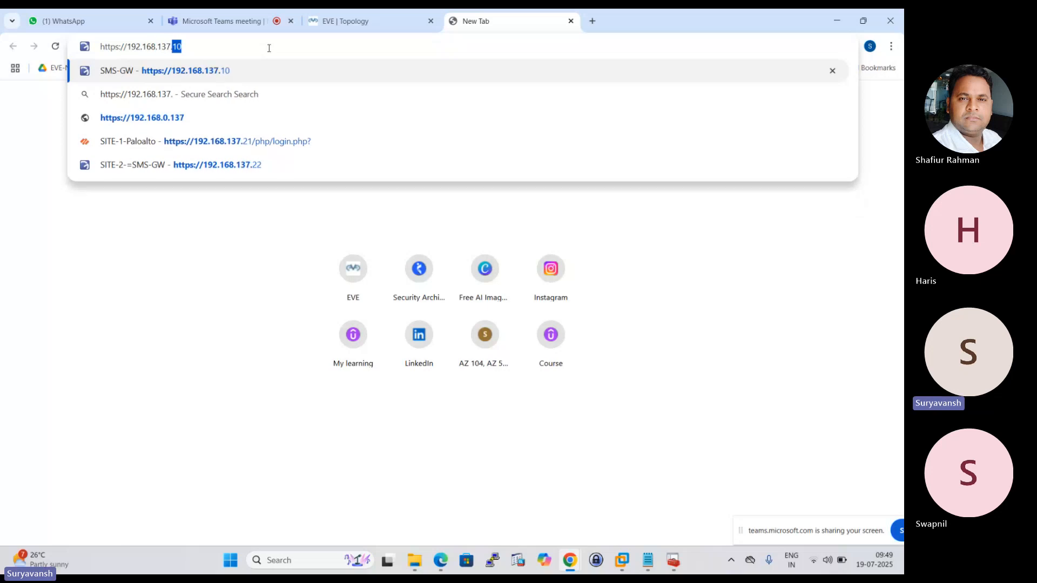
pyautogui.click(344, 13)
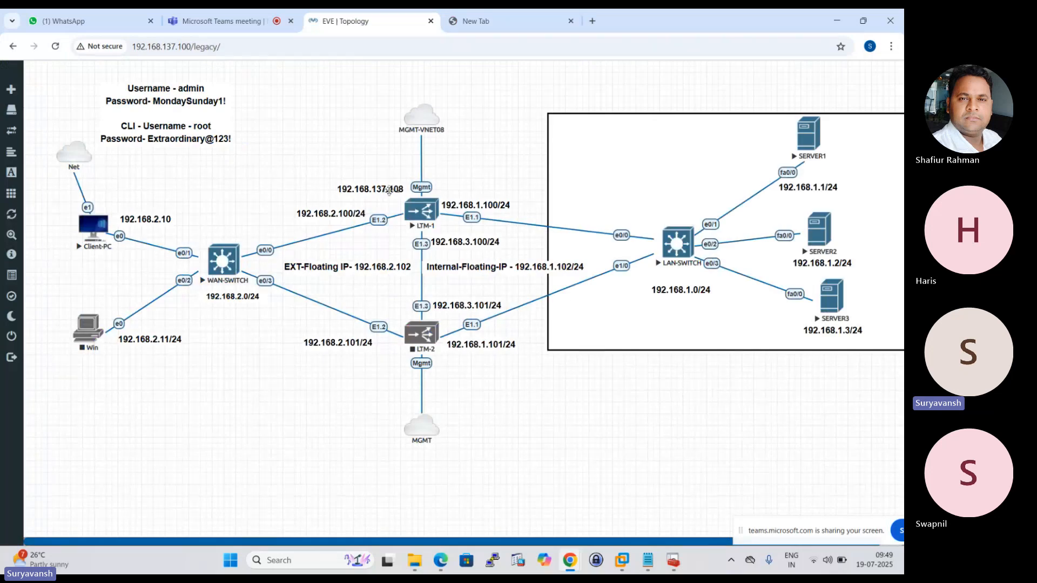
pyautogui.click(506, 13)
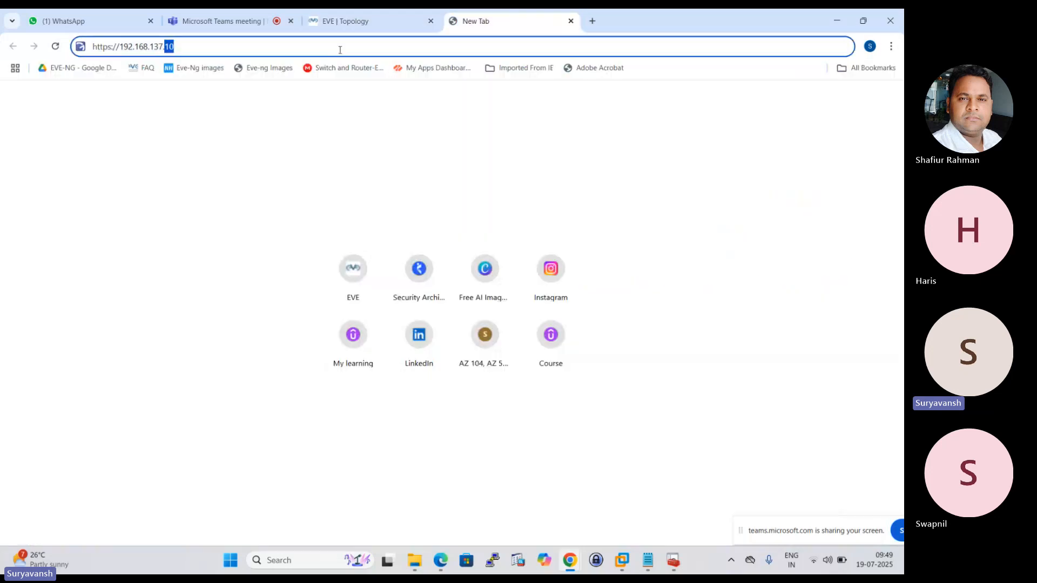
pyautogui.click(257, 47)
pyautogui.write('8')
pyautogui.press('Return')
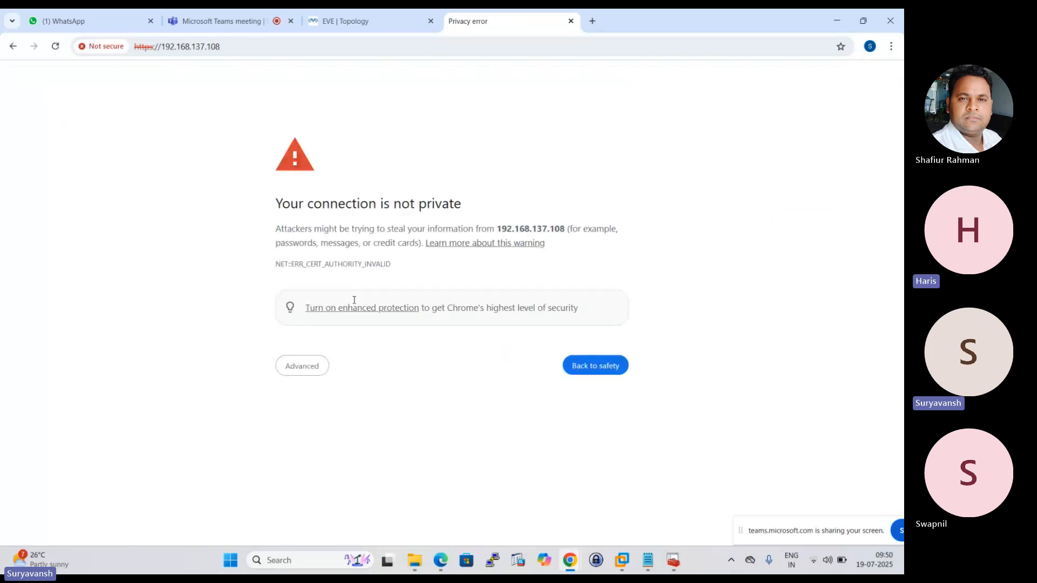
pyautogui.click(319, 374)
pyautogui.click(332, 460)
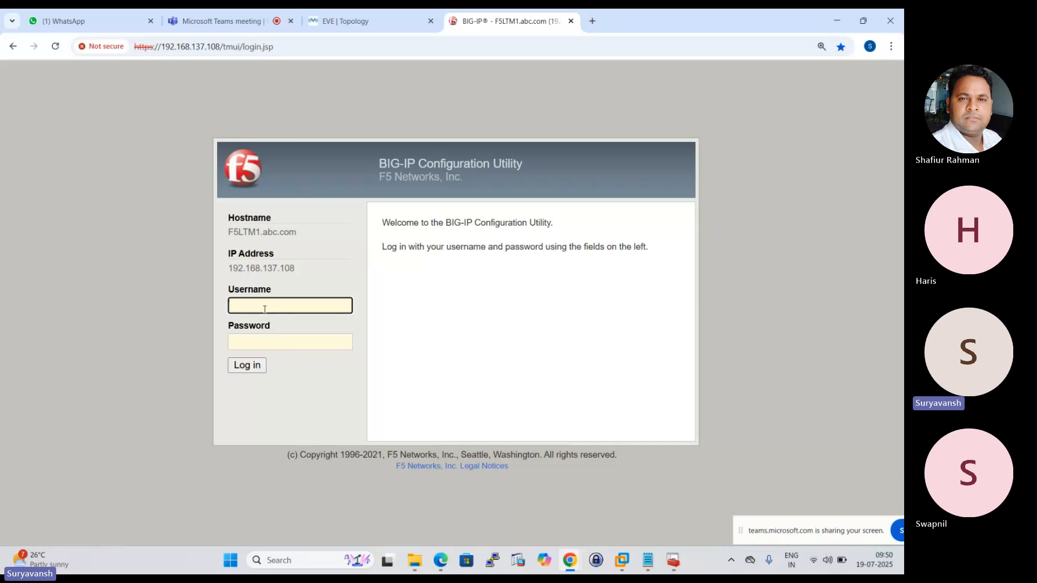
# Log in to the BIG-IP Configuration Utility with the username admin and the account password.
pyautogui.write('admin')
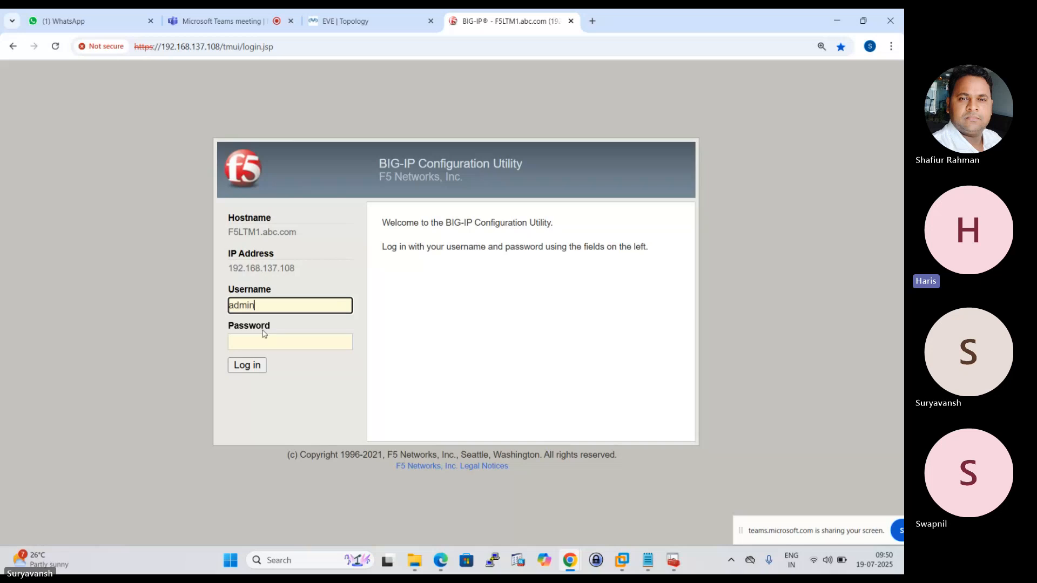
pyautogui.click(261, 343)
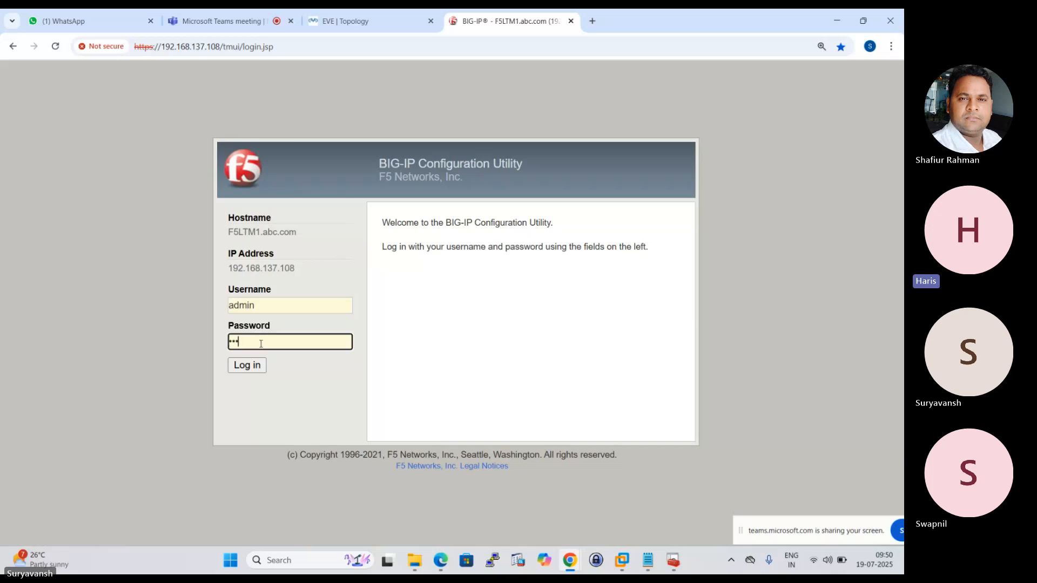
pyautogui.press('BackSpace')
pyautogui.press('BackSpace')
pyautogui.press('BackSpace')
pyautogui.press('BackSpace')
pyautogui.write('ad••••••••')
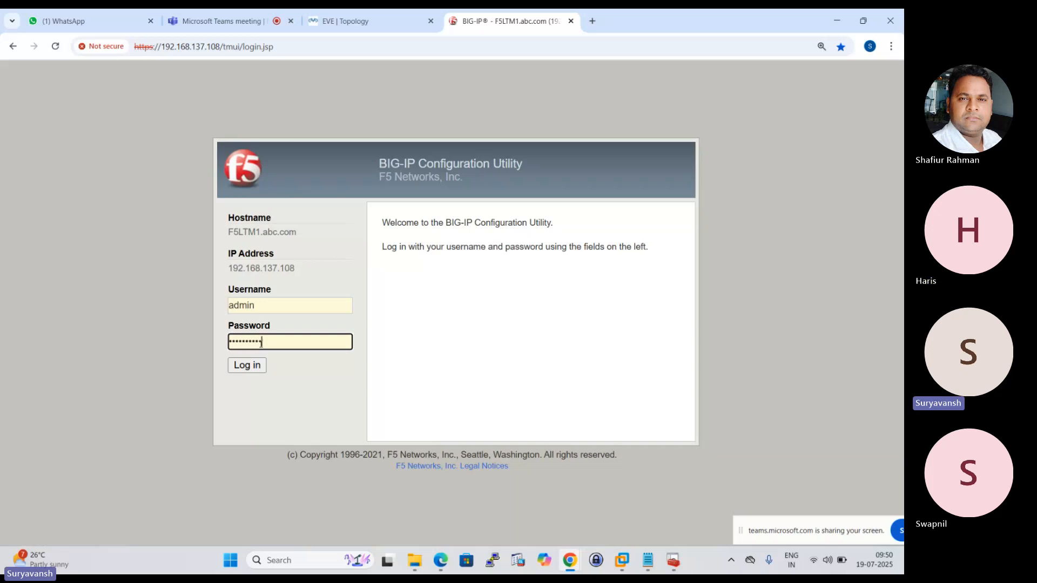
pyautogui.write('•')
pyautogui.press('Return')
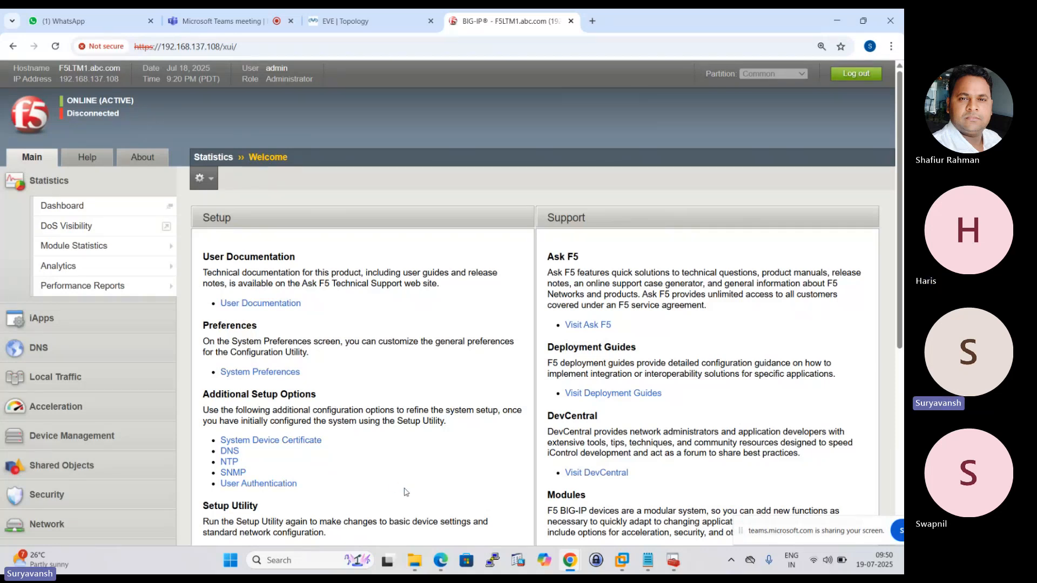
# View the F5 LTM functions in the BIG-IP+F5+introduction PDF in Edge and the EVE lab topology in Chrome.
pyautogui.moveTo(441, 560)
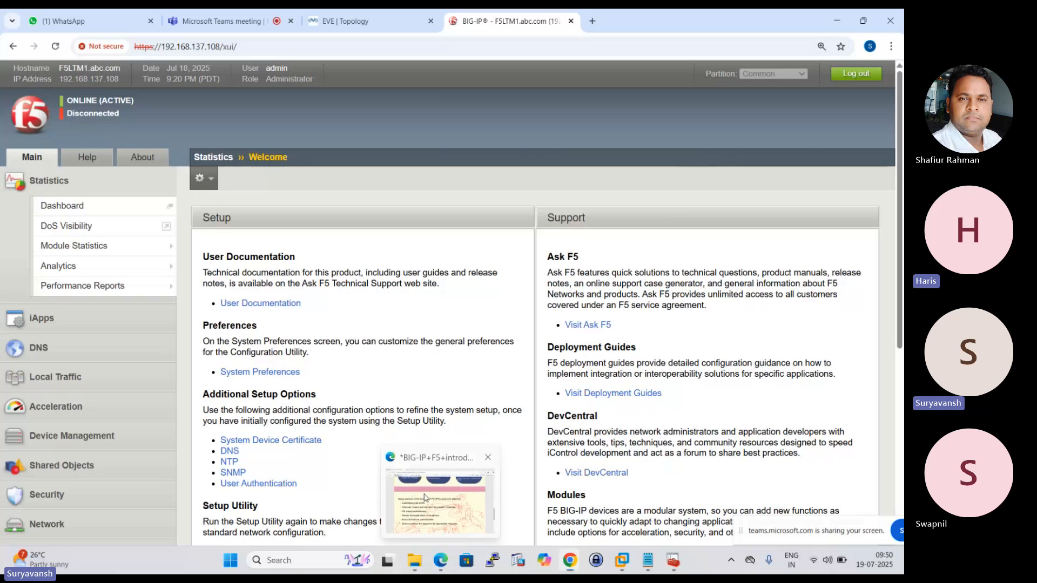
pyautogui.click(428, 508)
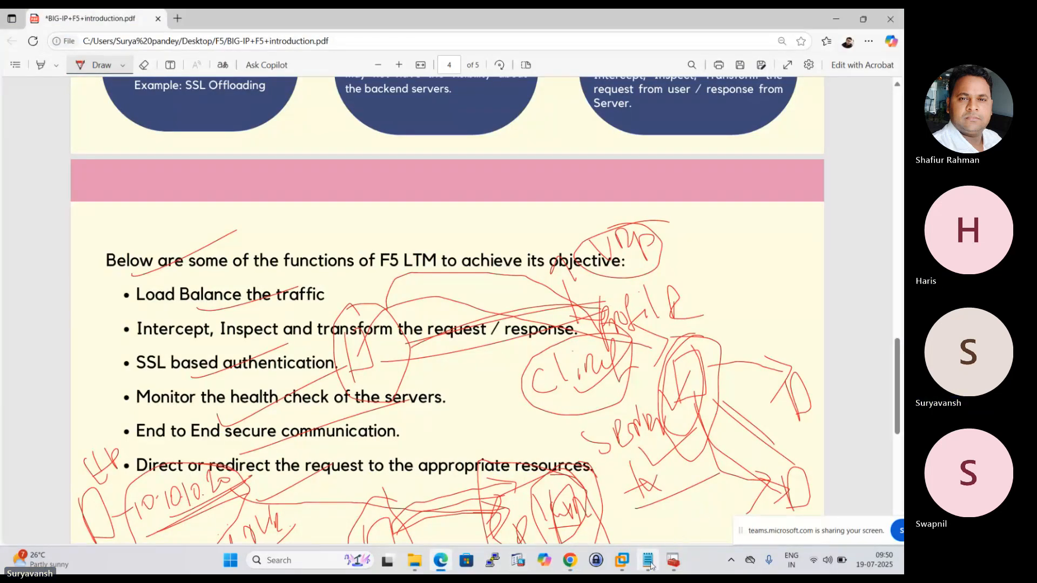
pyautogui.click(570, 560)
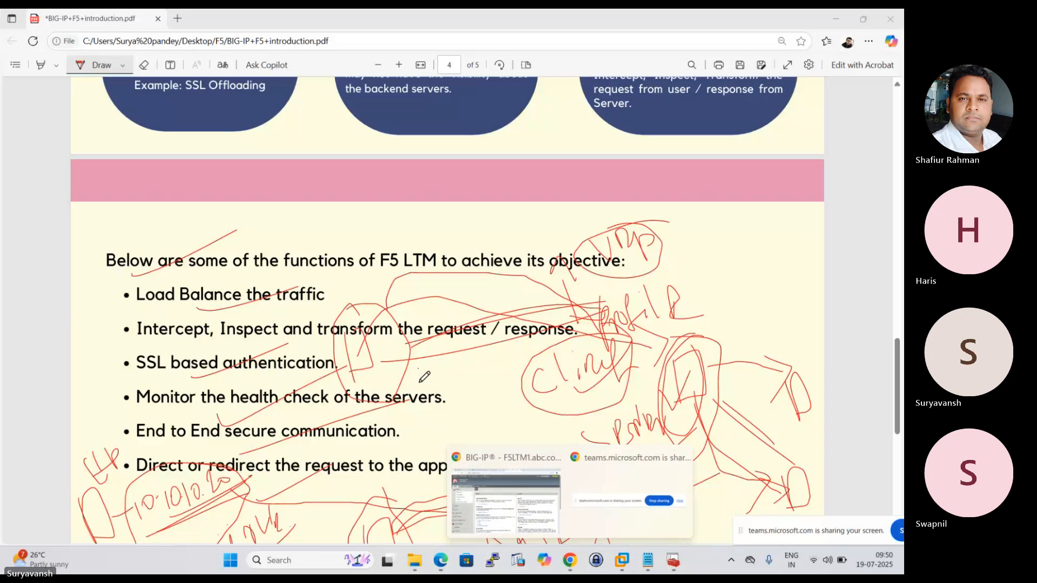
pyautogui.click(504, 517)
pyautogui.click(351, 21)
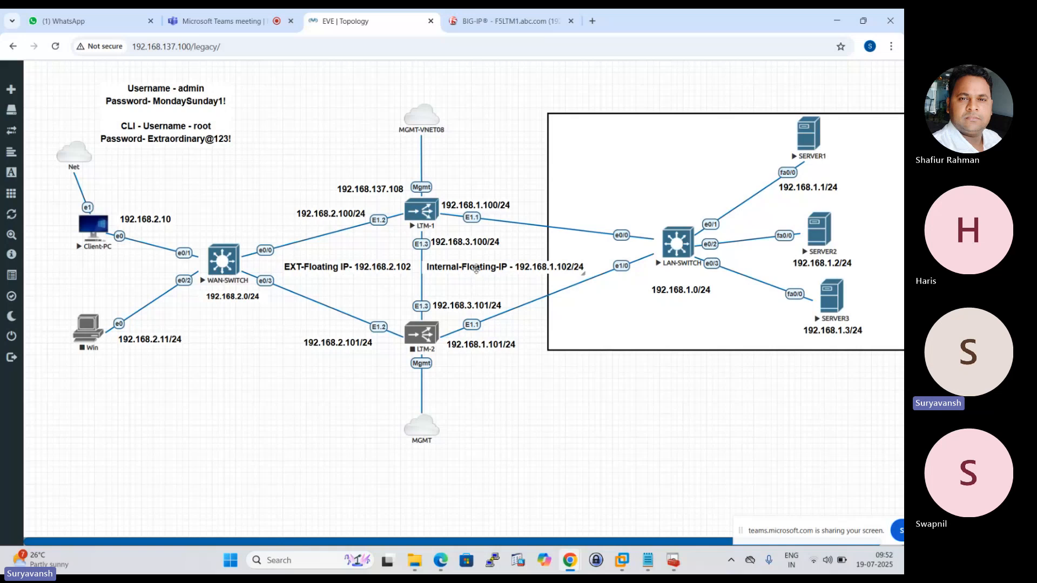
# Open the properties of the HTTP_VS virtual server from the BIG-IP local traffic virtual server list.
pyautogui.click(498, 16)
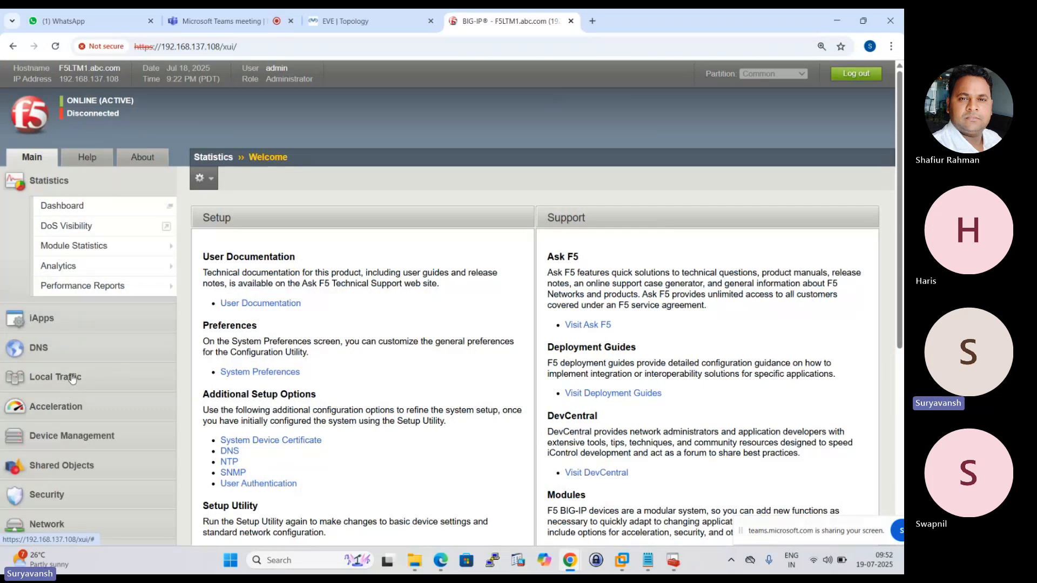
pyautogui.click(69, 380)
pyautogui.moveTo(76, 312)
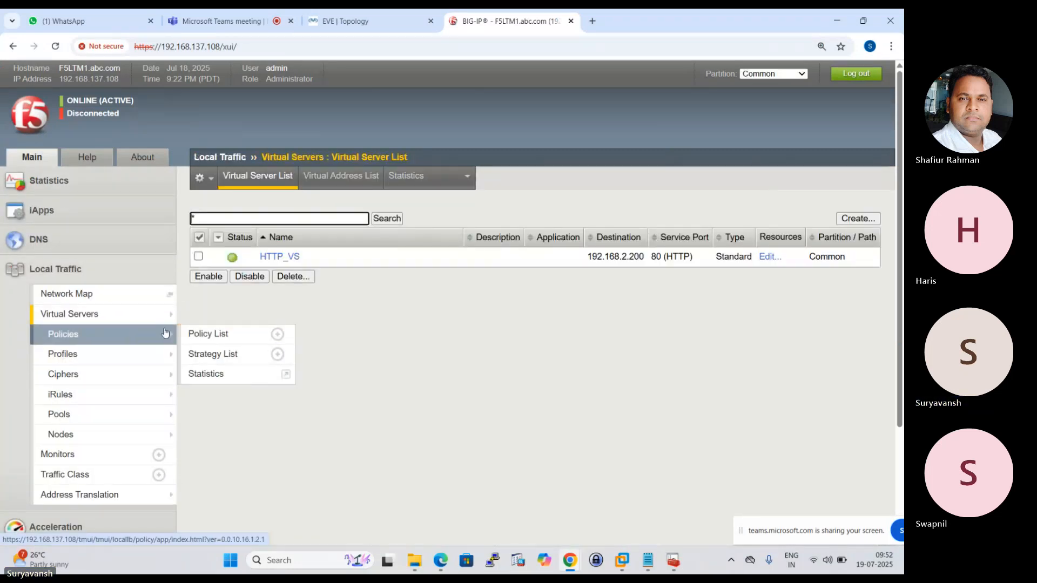
pyautogui.click(280, 257)
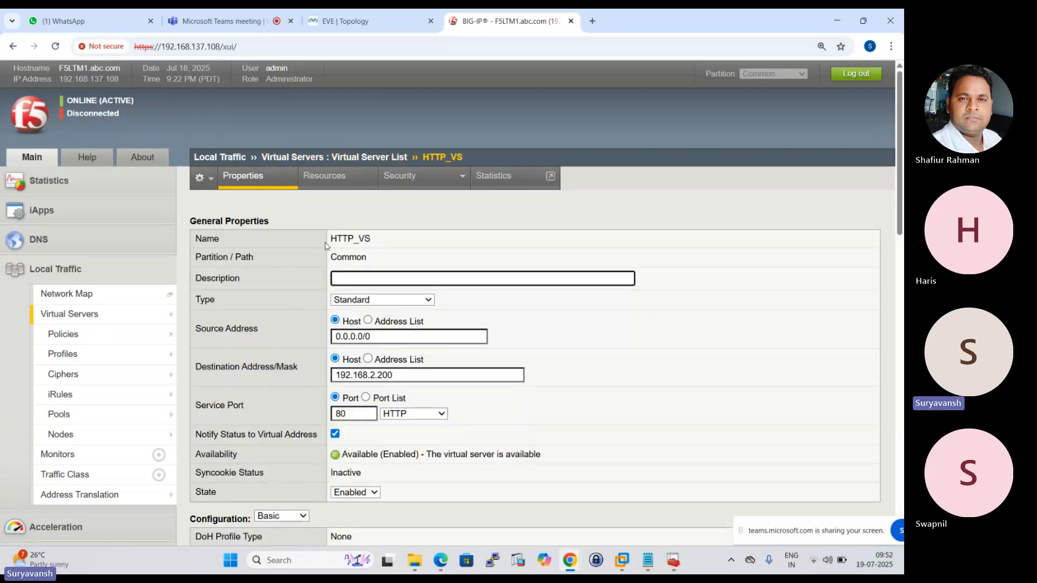
pyautogui.scroll(-1, 376, 248)
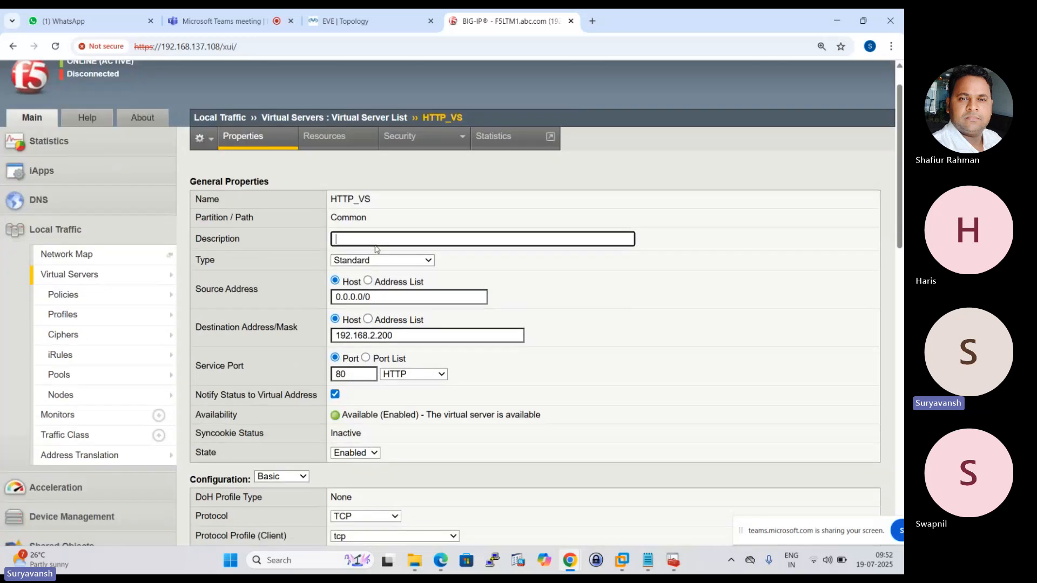
# Compare HTTP_VS's addressing with the EVE topology and examine its remaining profile, content rewrite and acceleration settings.
pyautogui.click(345, 20)
pyautogui.click(496, 21)
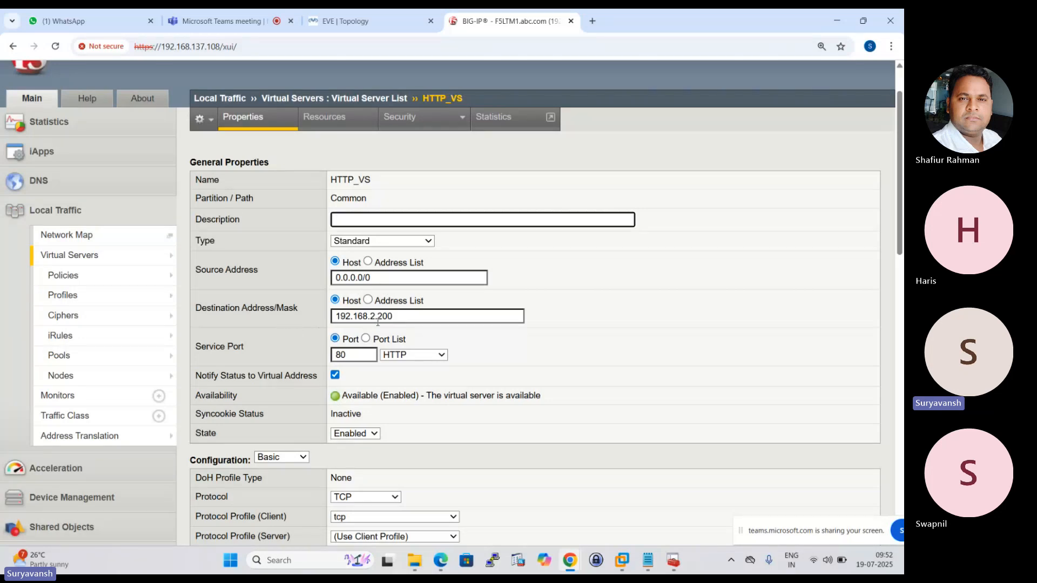
pyautogui.click(346, 21)
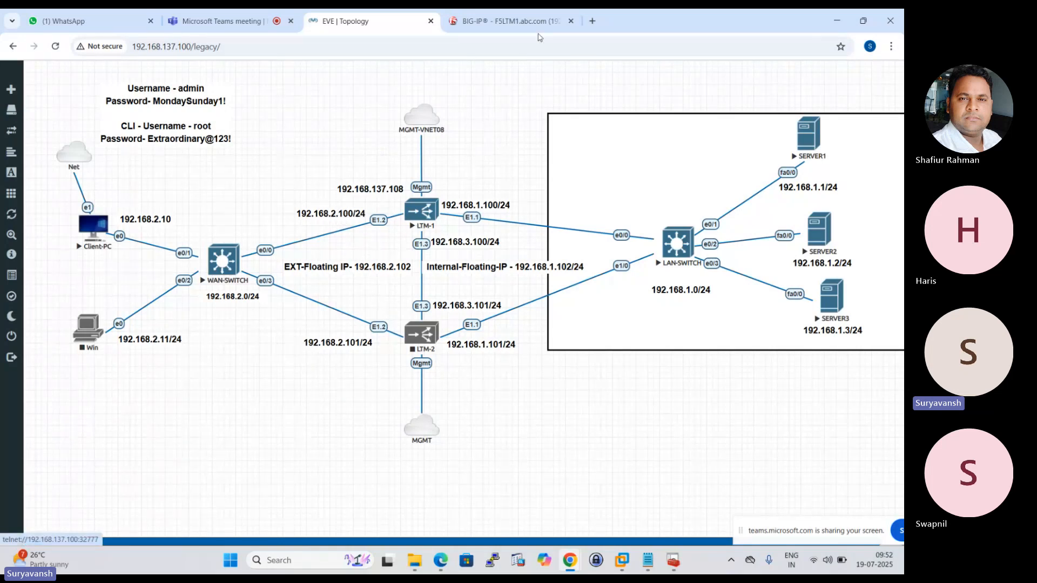
pyautogui.click(512, 19)
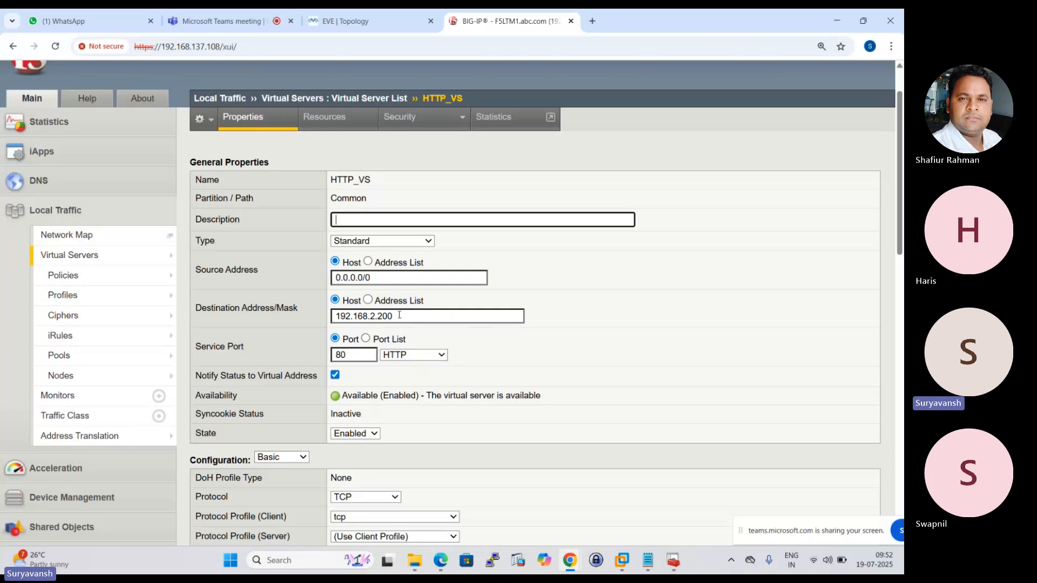
pyautogui.scroll(-14, 345, 379)
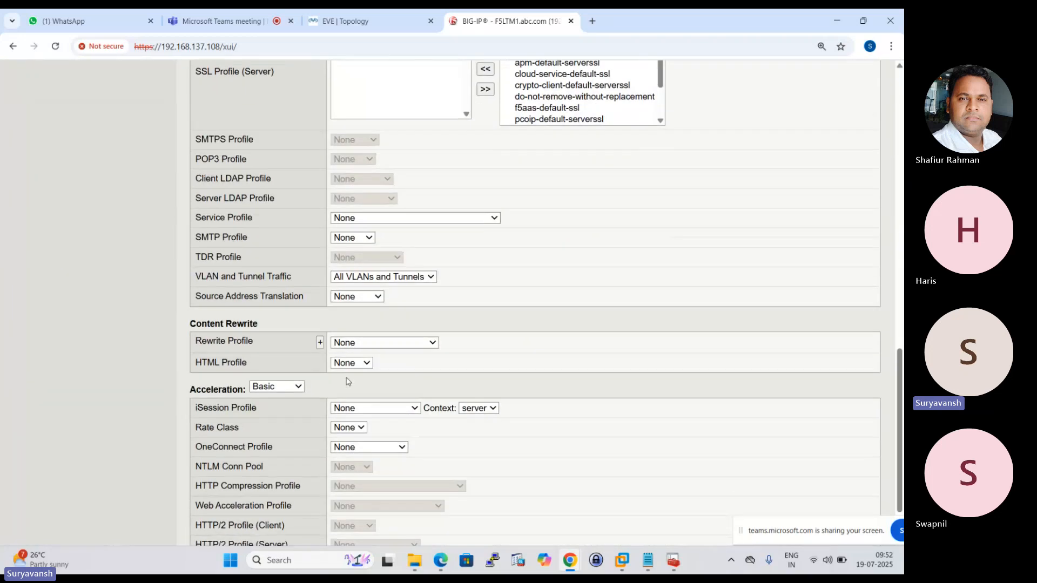
pyautogui.scroll(-2, 348, 382)
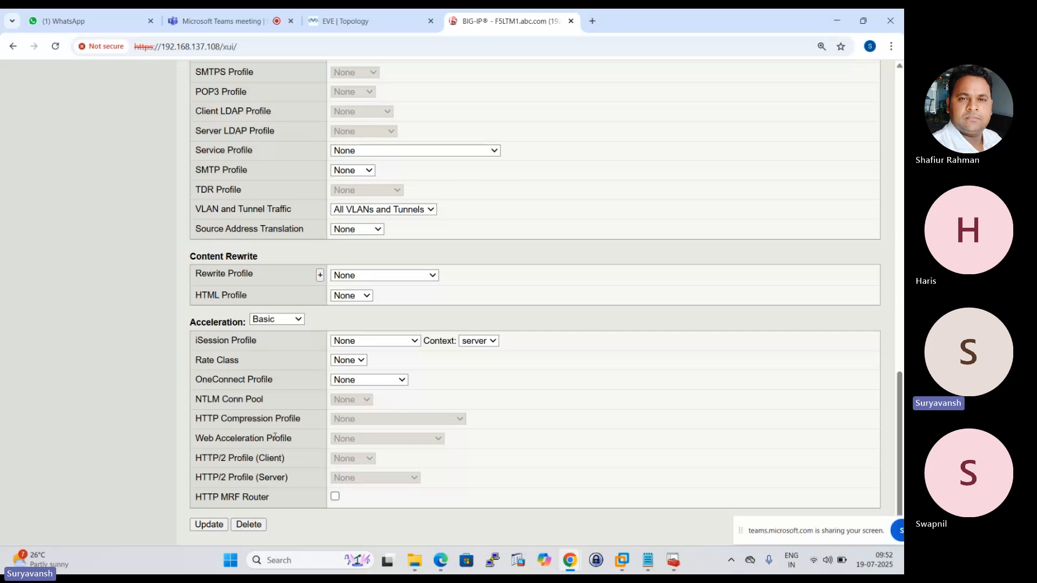
# View the load balancing, iRules and policy resources assigned to the HTTP_VS virtual server.
pyautogui.scroll(16, 275, 436)
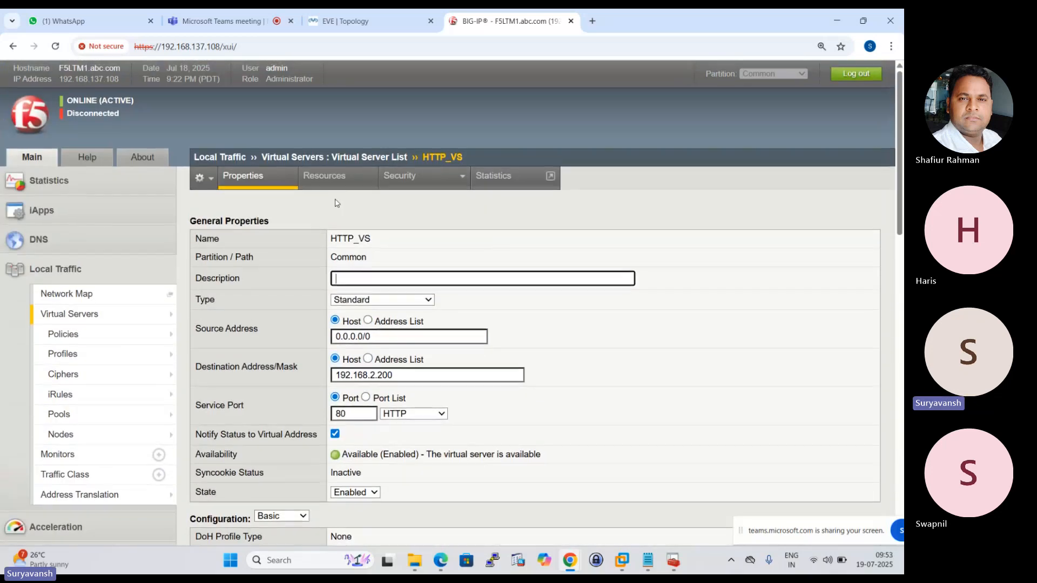
pyautogui.click(335, 181)
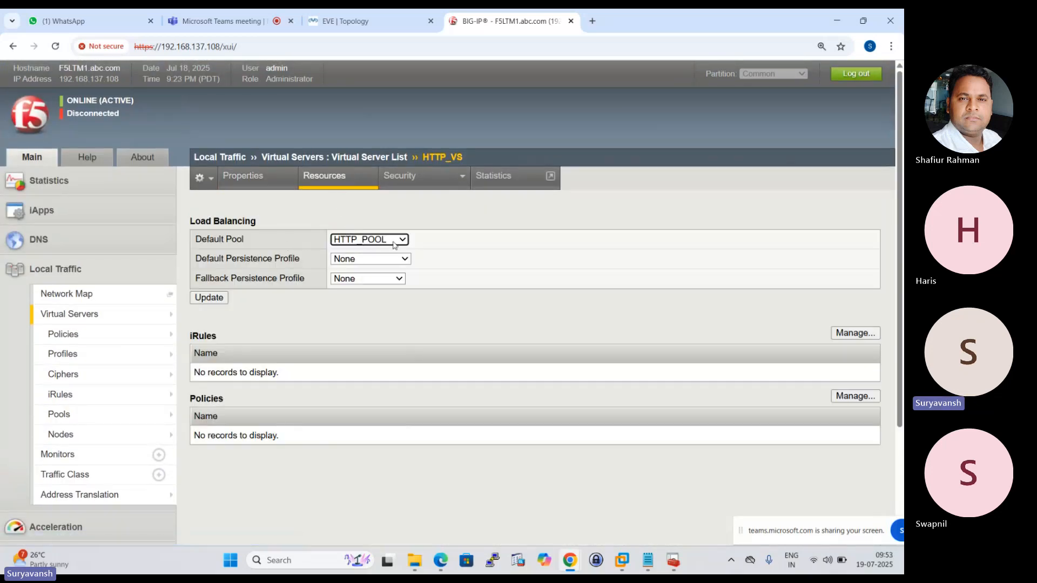
# Open the member list of the HTTP_POOL pool and compare its members with the servers in the EVE topology.
pyautogui.click(99, 417)
pyautogui.click(284, 257)
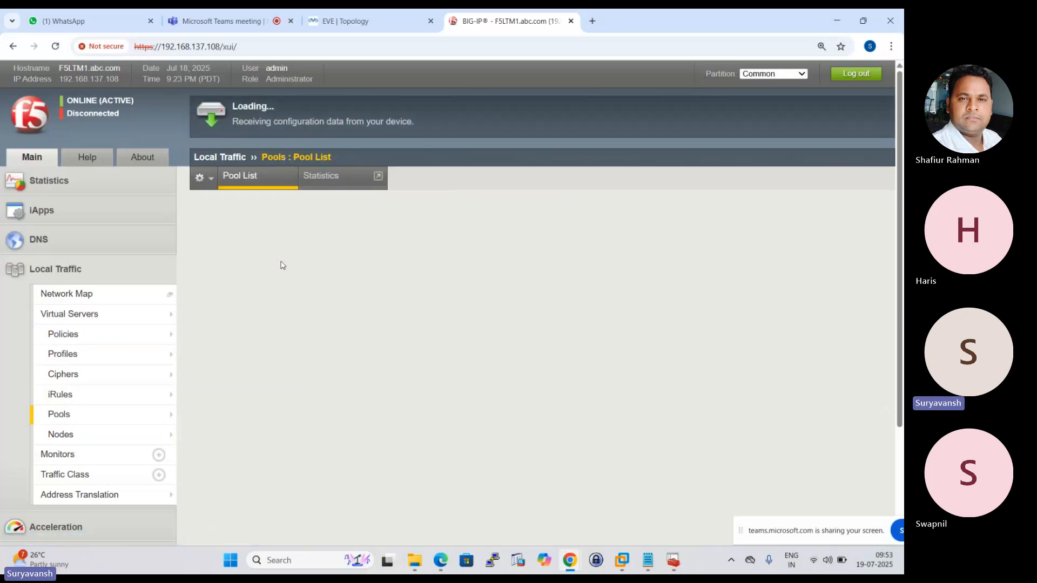
pyautogui.click(330, 182)
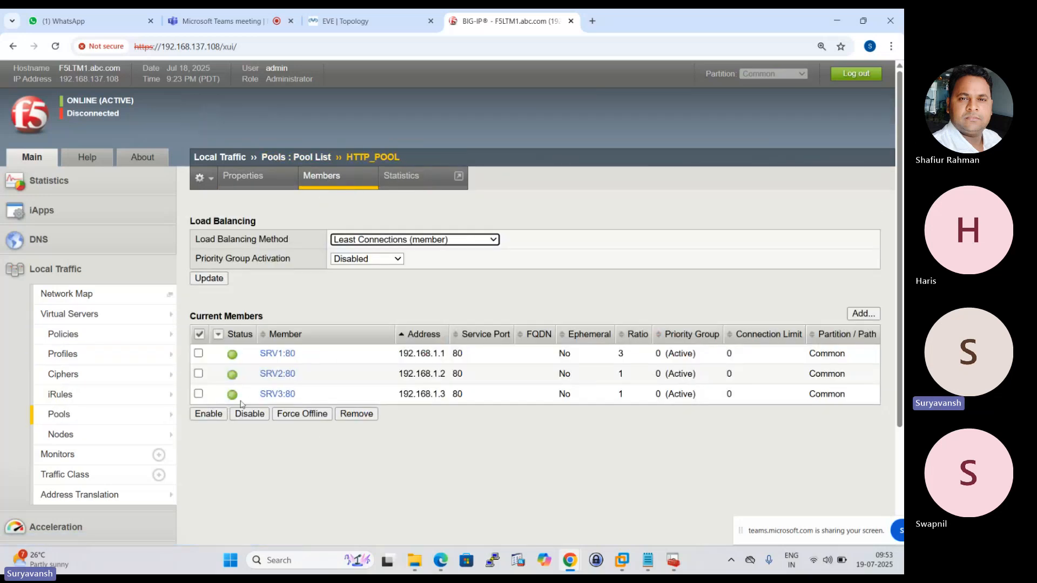
pyautogui.click(348, 21)
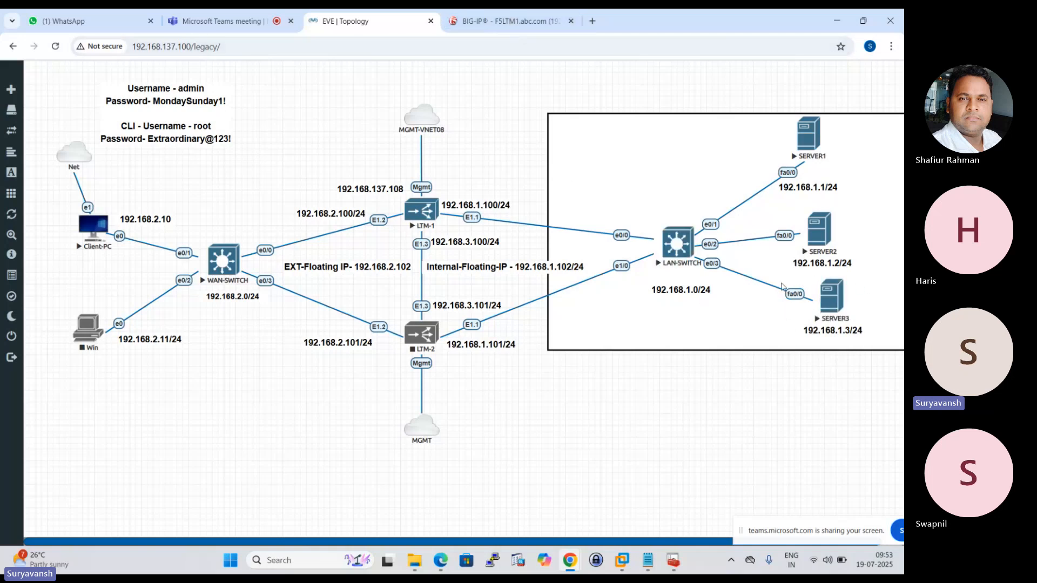
pyautogui.click(480, 21)
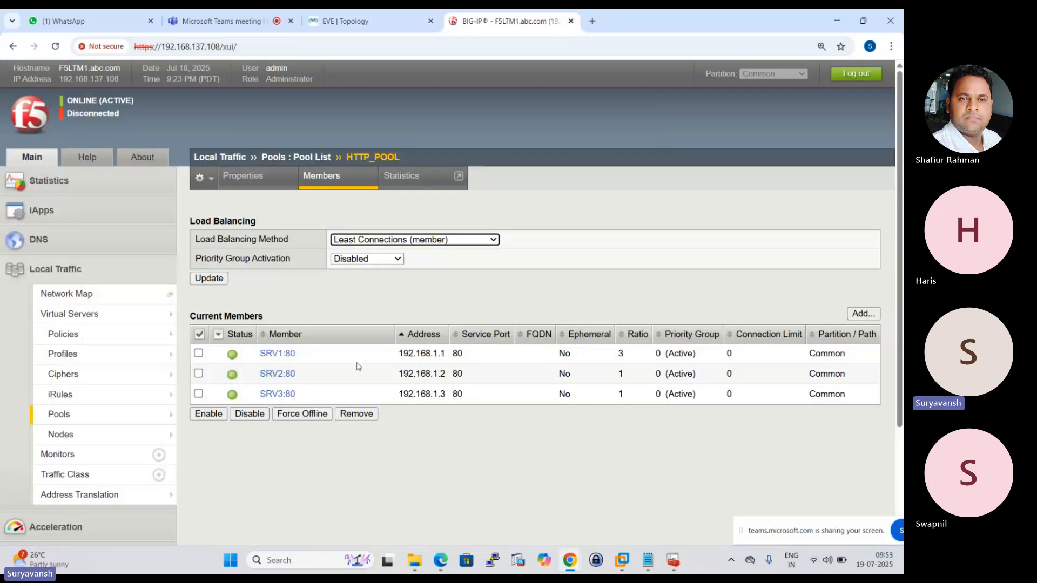
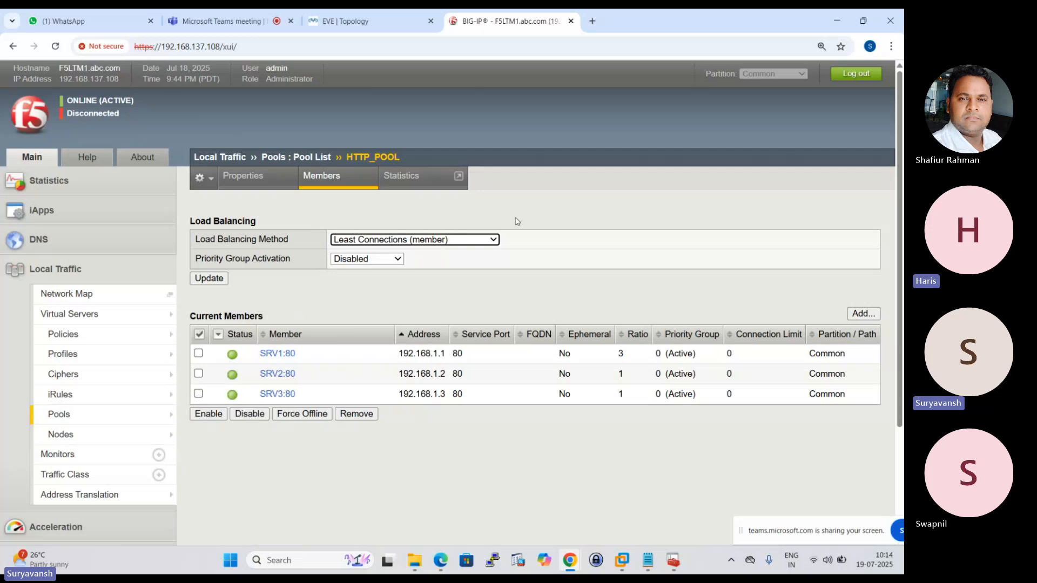
# Set HTTP_POOL's load balancing method to Observed (member) and apply the update.
pyautogui.click(494, 241)
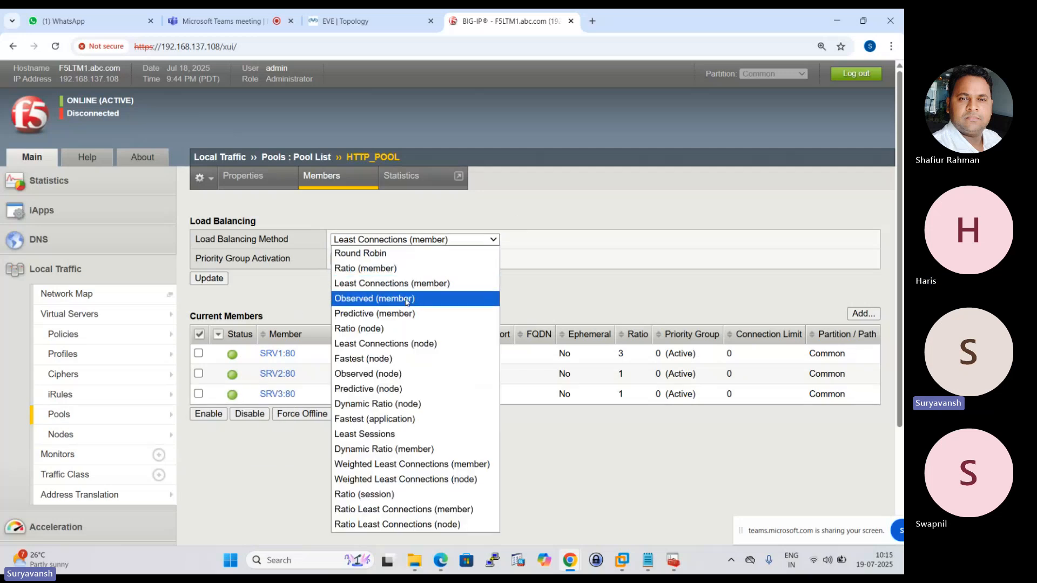
pyautogui.click(367, 301)
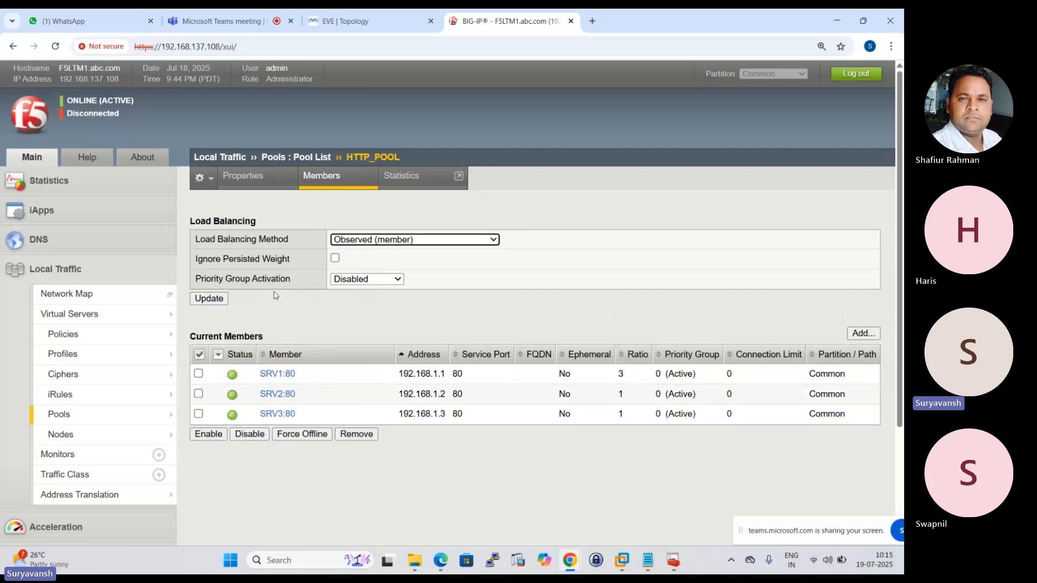
pyautogui.click(210, 302)
# Try to change HTTP_POOL's load balancing method to Weighted Least Connections (member).
pyautogui.click(494, 242)
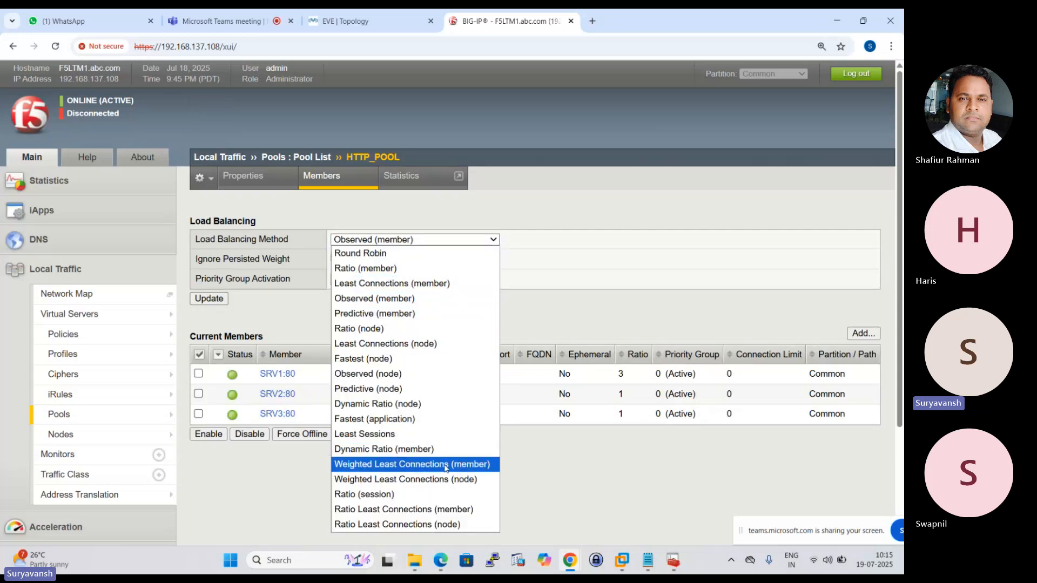
pyautogui.click(397, 466)
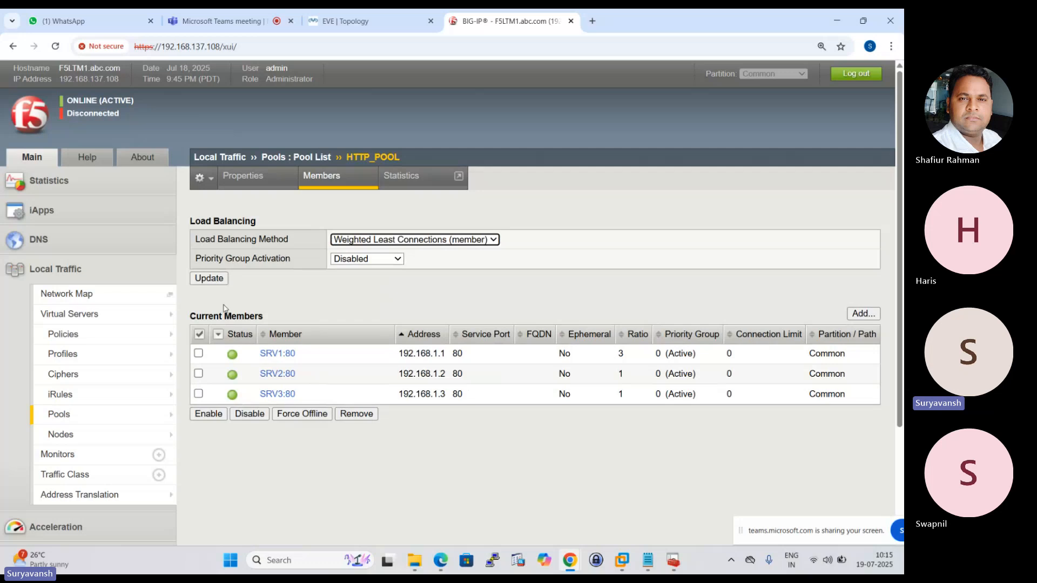
pyautogui.click(212, 278)
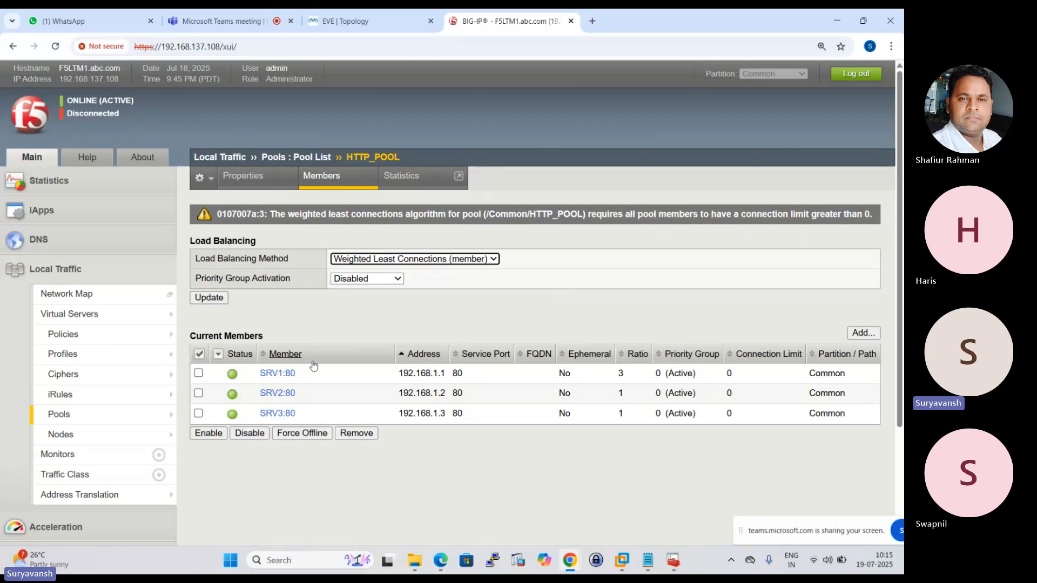
# Check the connection limit settings of the SRV1 pool member, then return to HTTP_POOL's member list.
pyautogui.click(274, 374)
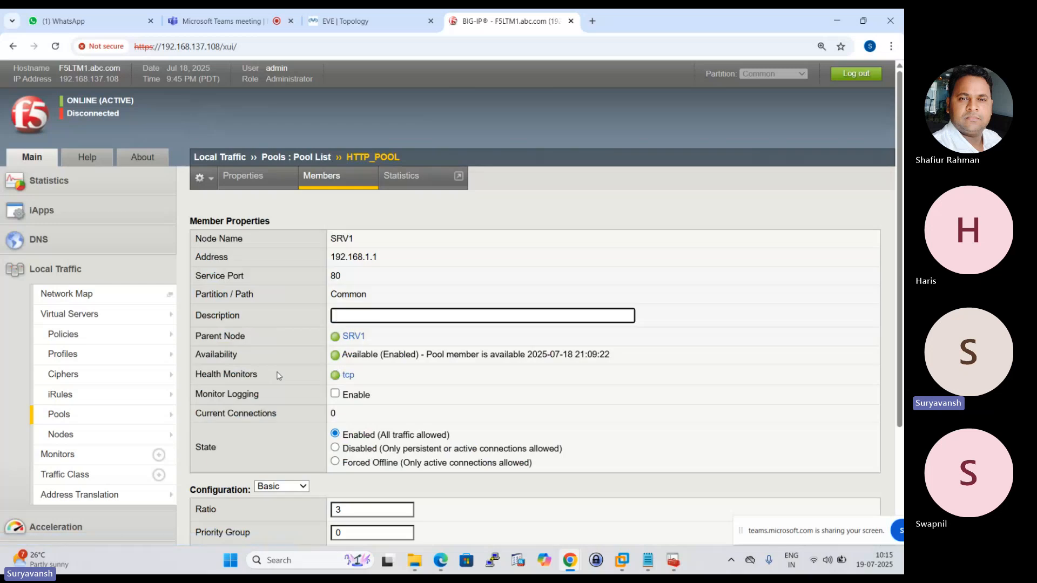
pyautogui.scroll(-3, 356, 380)
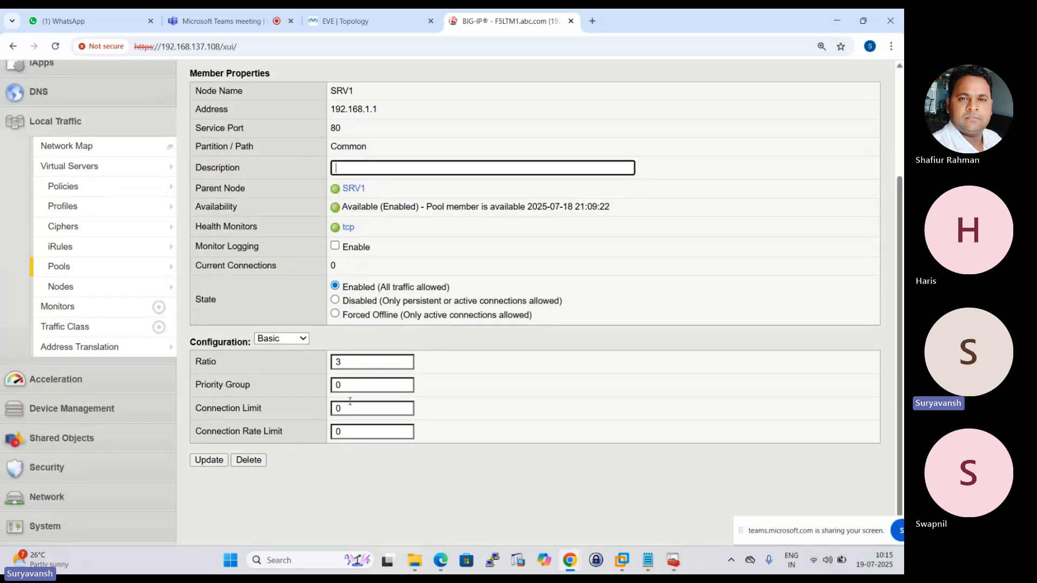
pyautogui.scroll(3, 350, 401)
pyautogui.click(322, 178)
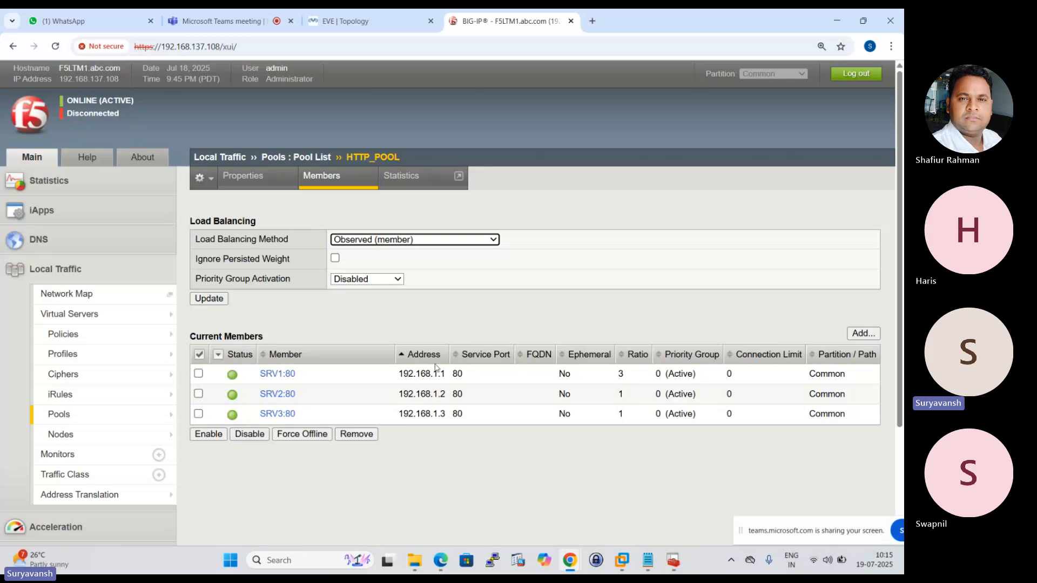
# Try to set the ratio of the SRV1 pool member to 0.
pyautogui.click(276, 373)
pyautogui.scroll(-3, 352, 384)
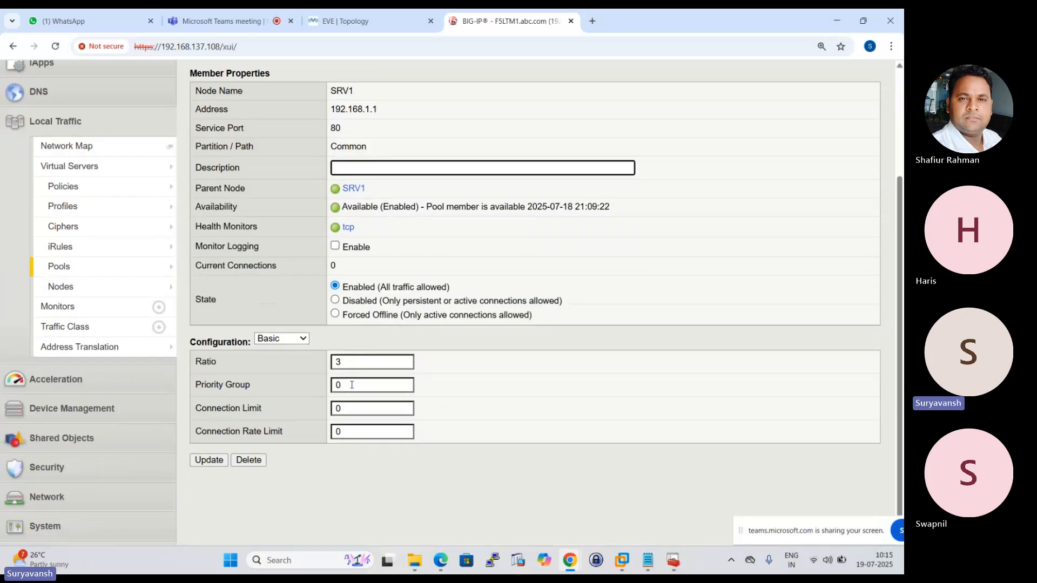
pyautogui.click(350, 363)
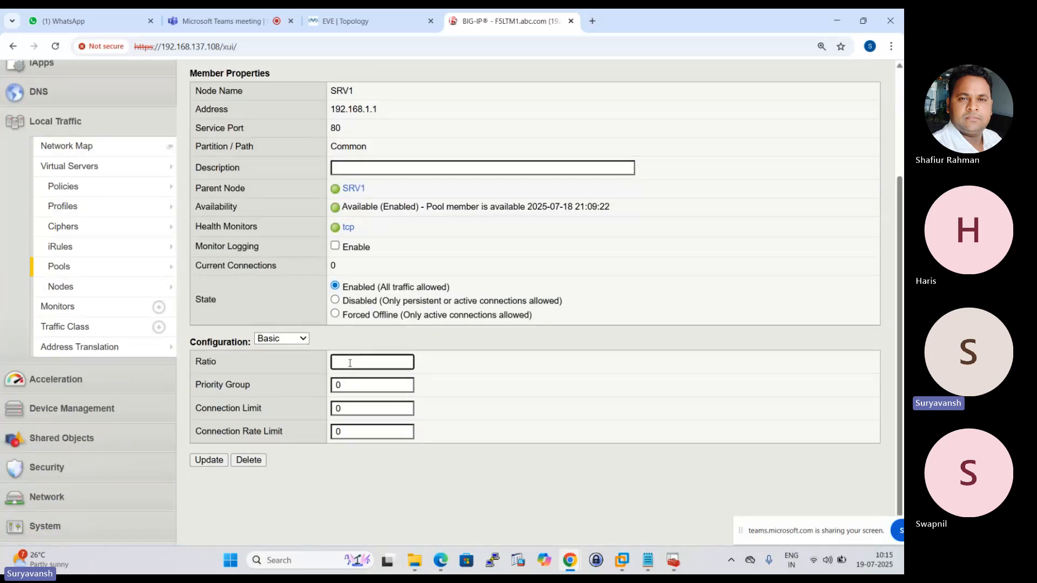
pyautogui.write('0')
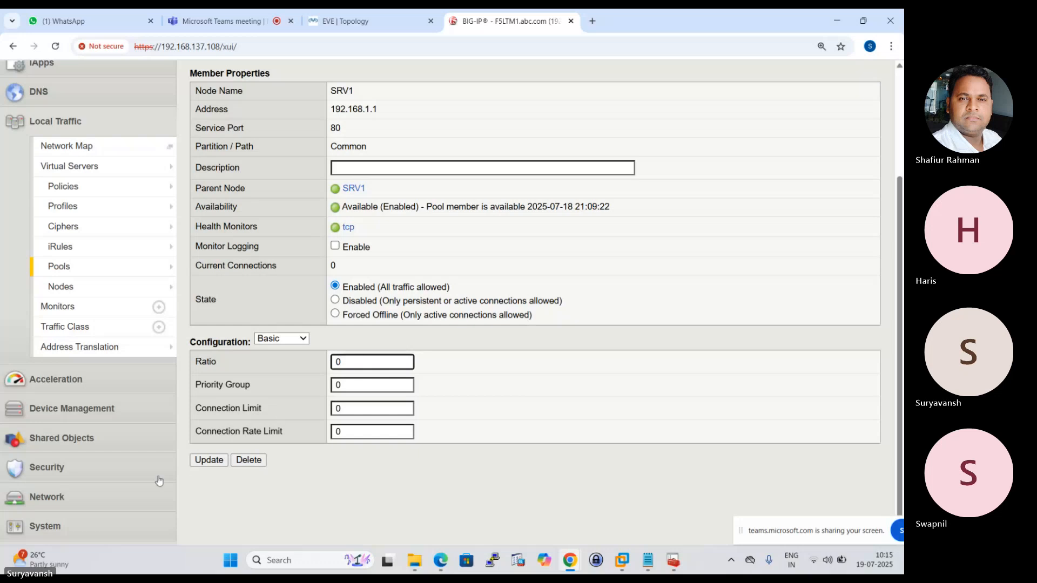
pyautogui.click(210, 460)
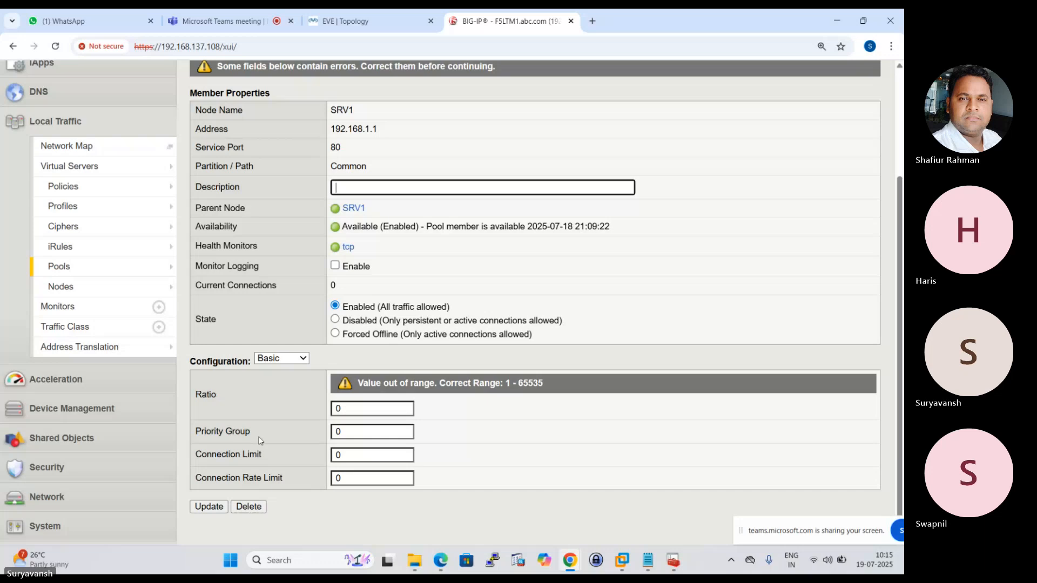
# Set the SRV1 pool member's ratio to 1, apply the update and return to HTTP_POOL's member list.
pyautogui.scroll(2, 265, 441)
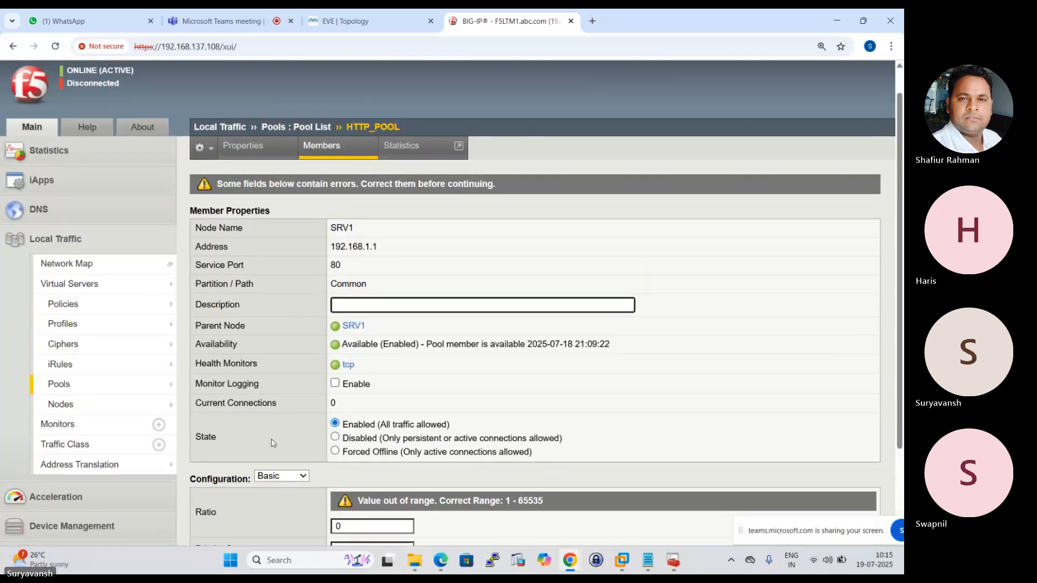
pyautogui.scroll(-2, 556, 435)
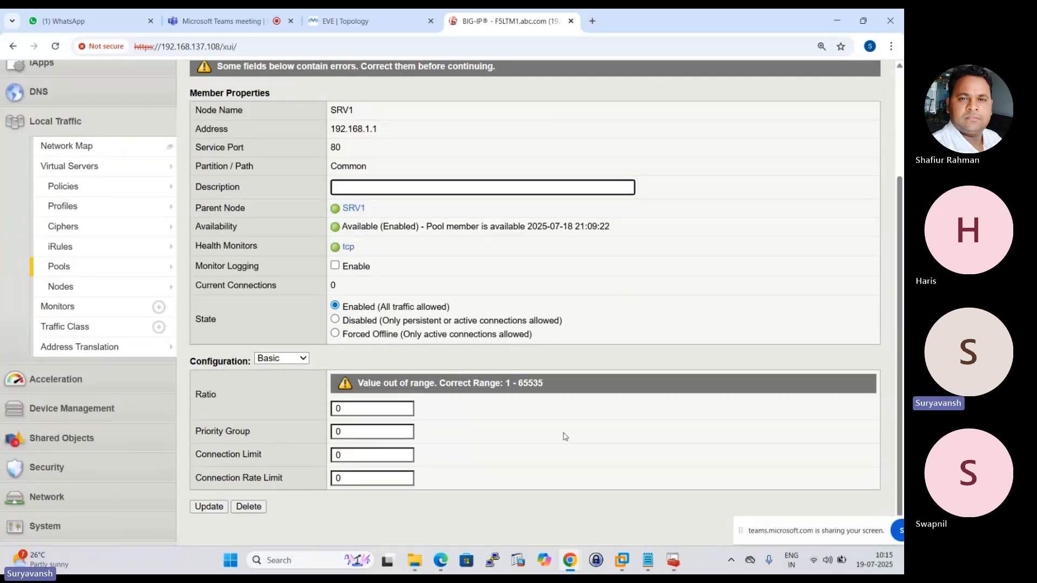
pyautogui.click(360, 413)
pyautogui.press('BackSpace')
pyautogui.write('1')
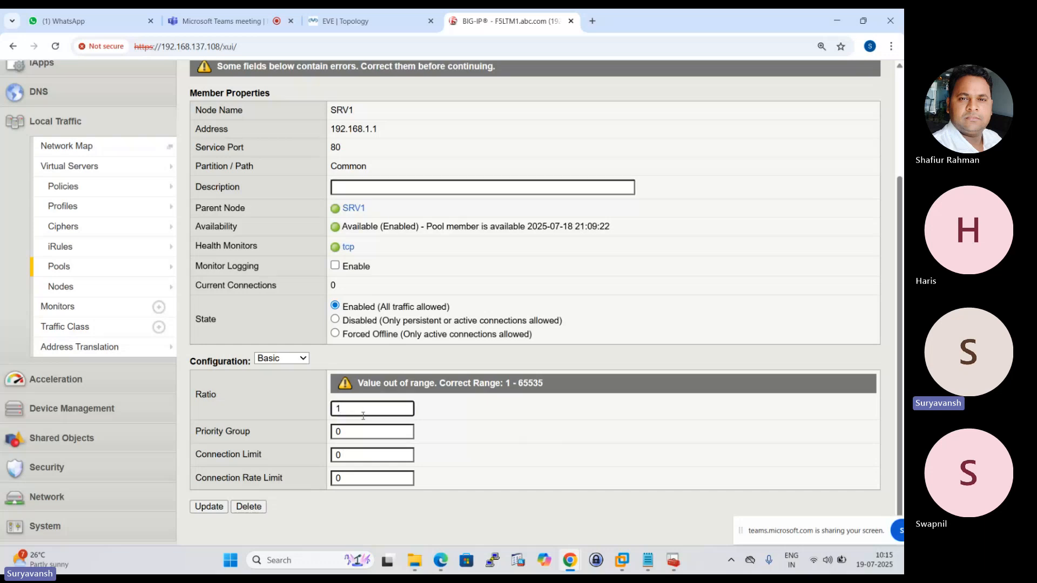
pyautogui.click(205, 510)
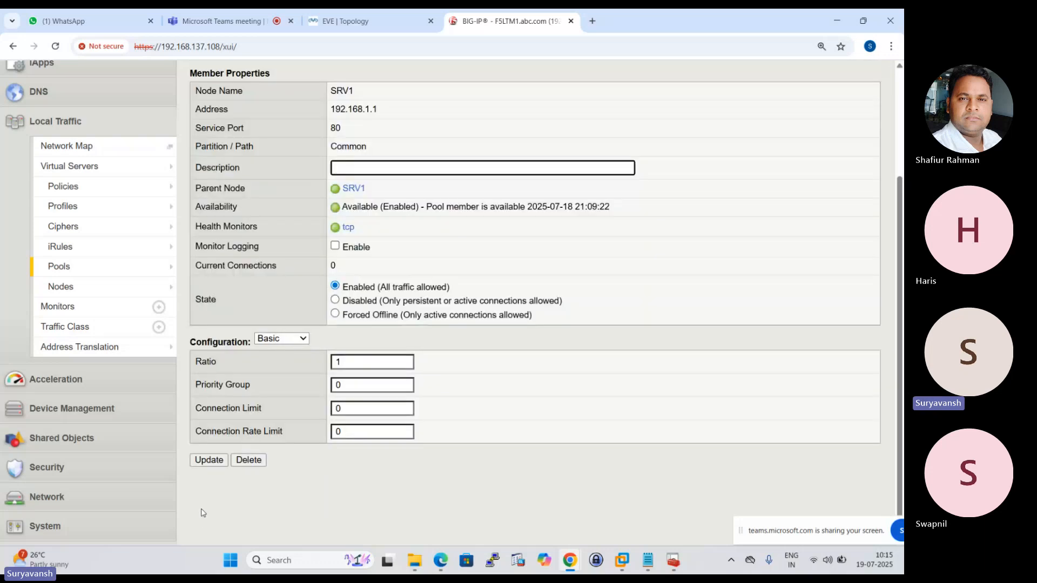
pyautogui.scroll(3, 203, 512)
pyautogui.click(330, 185)
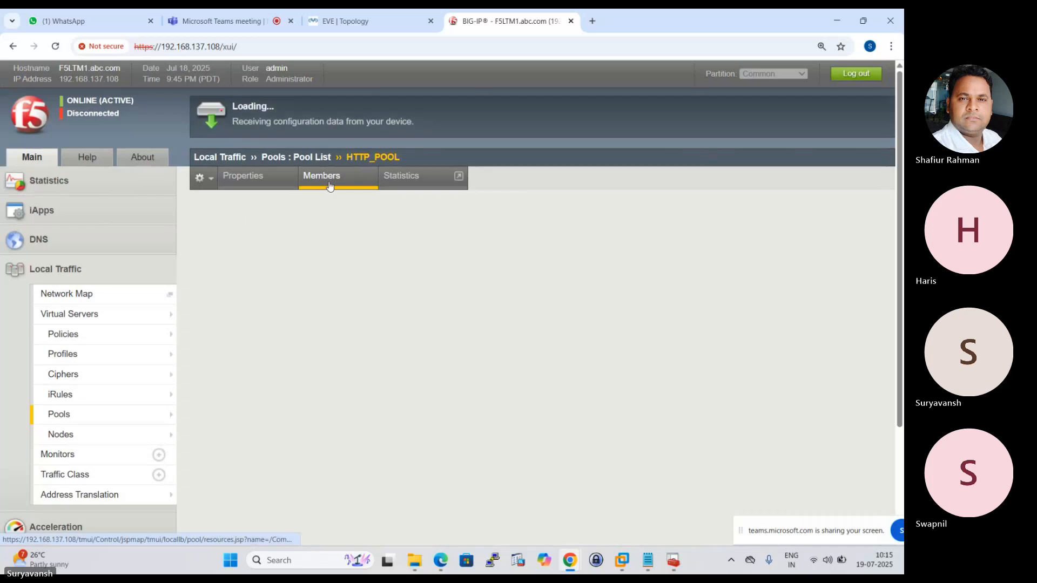
# Review the available load balancing methods and the advanced configuration options of the SRV1 pool member.
pyautogui.click(492, 239)
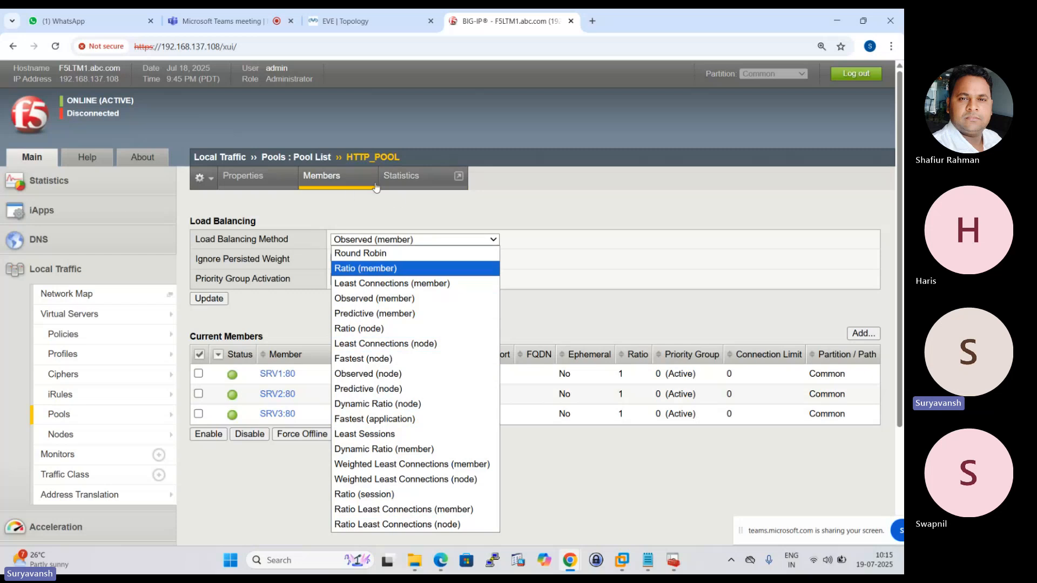
pyautogui.click(268, 376)
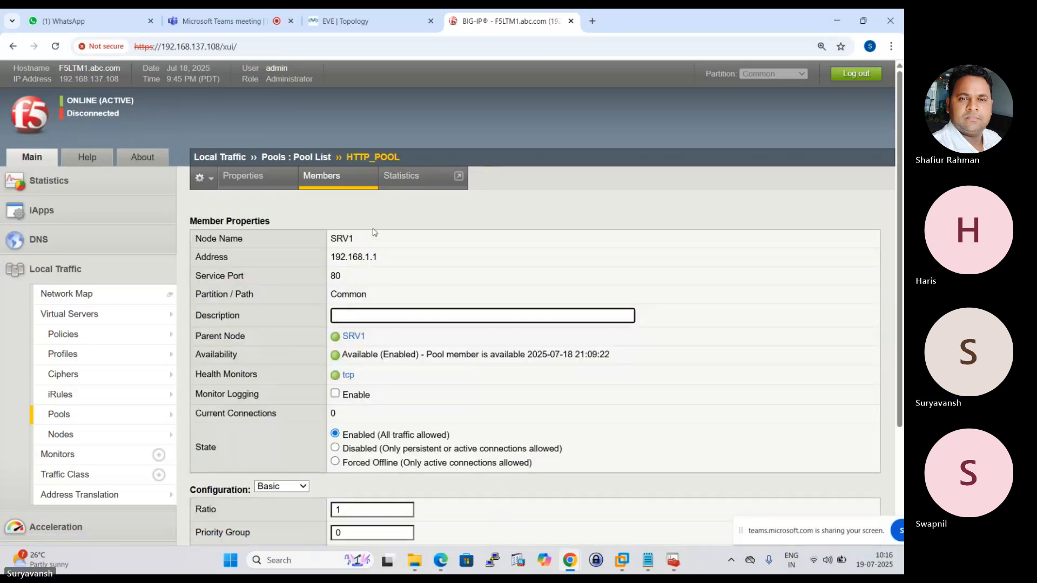
pyautogui.scroll(-3, 373, 233)
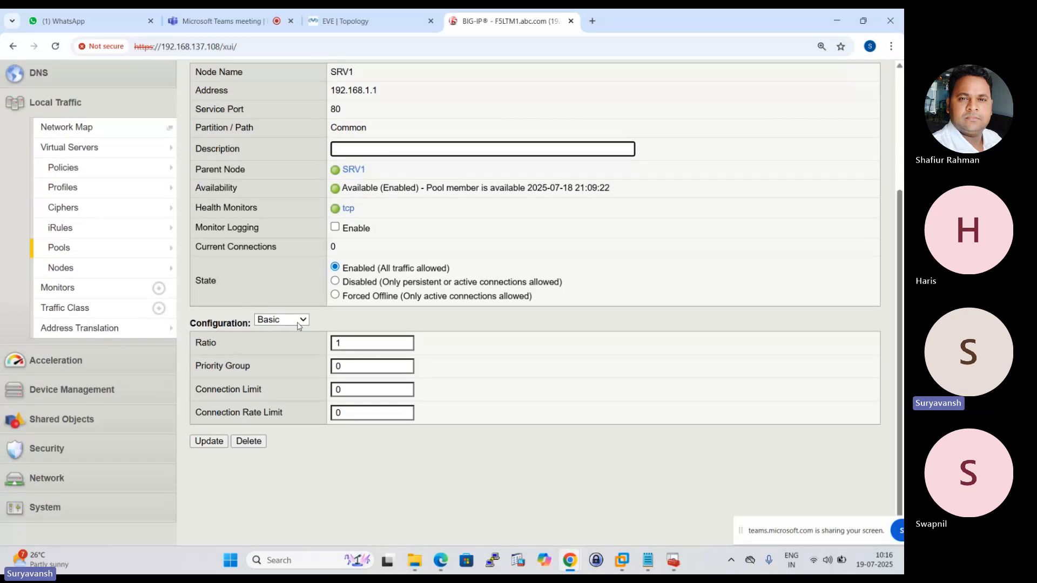
pyautogui.click(298, 326)
pyautogui.click(279, 351)
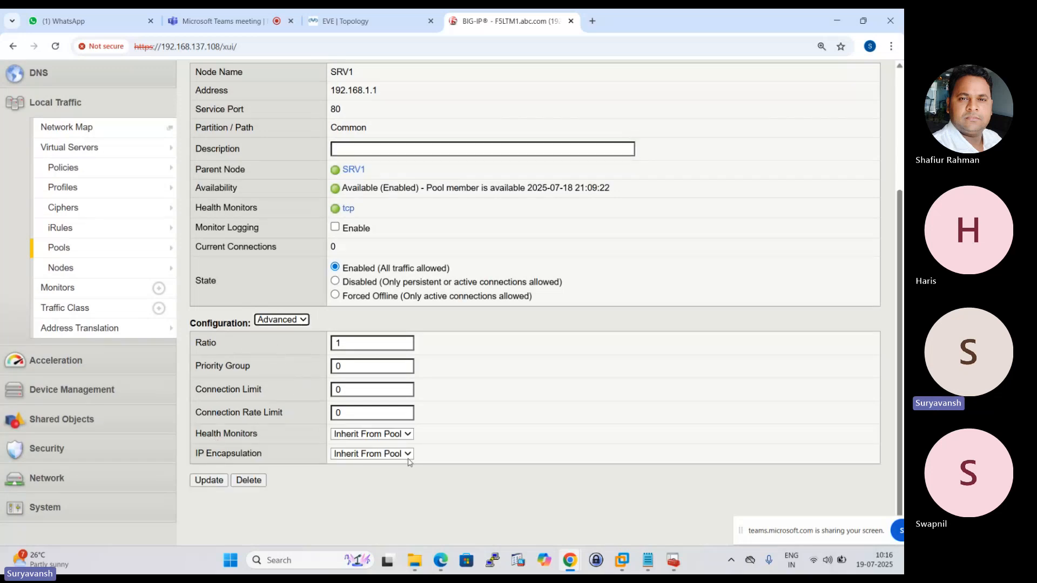
pyautogui.scroll(1, 222, 434)
pyautogui.scroll(4, 222, 434)
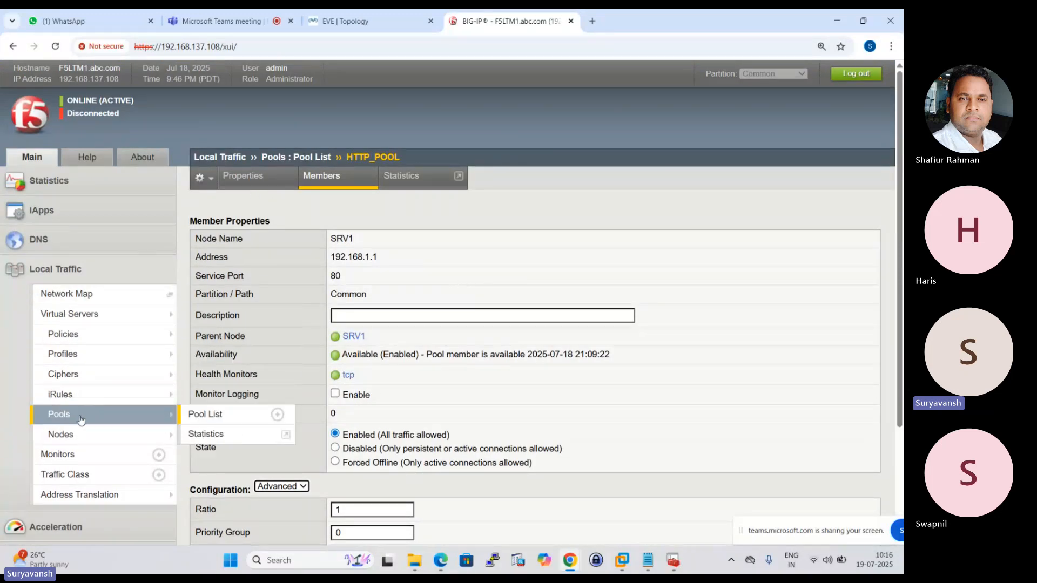
# Examine the SRV1 node's properties and pool membership, and follow it back to HTTP_POOL's member list.
pyautogui.click(61, 435)
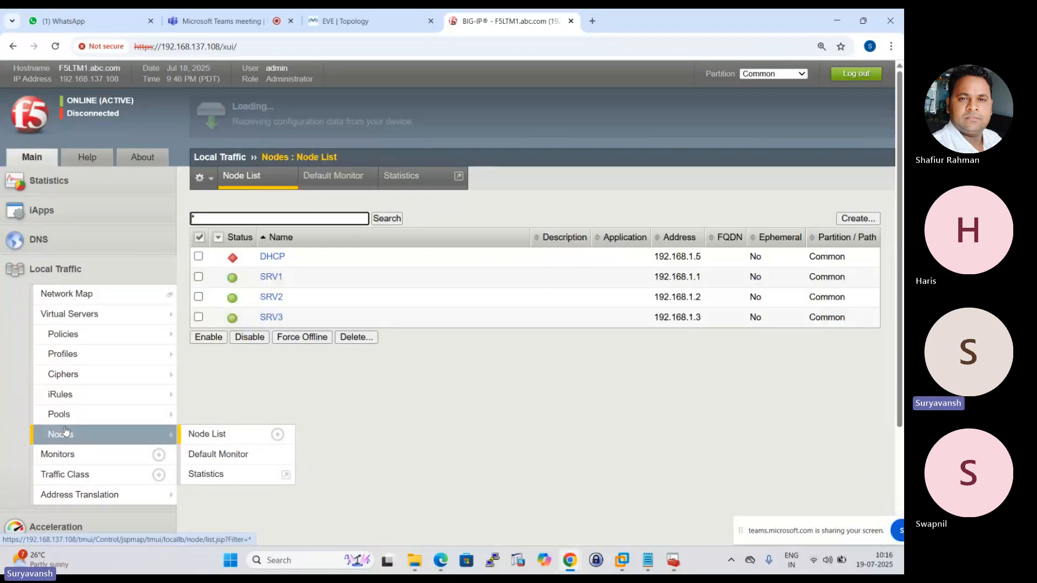
pyautogui.click(271, 278)
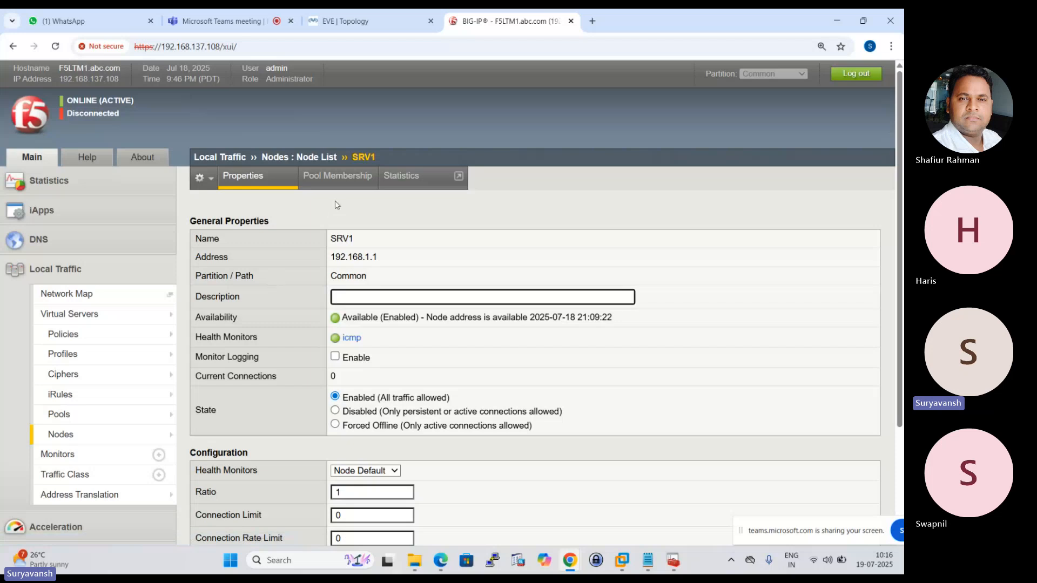
pyautogui.click(340, 178)
pyautogui.click(269, 243)
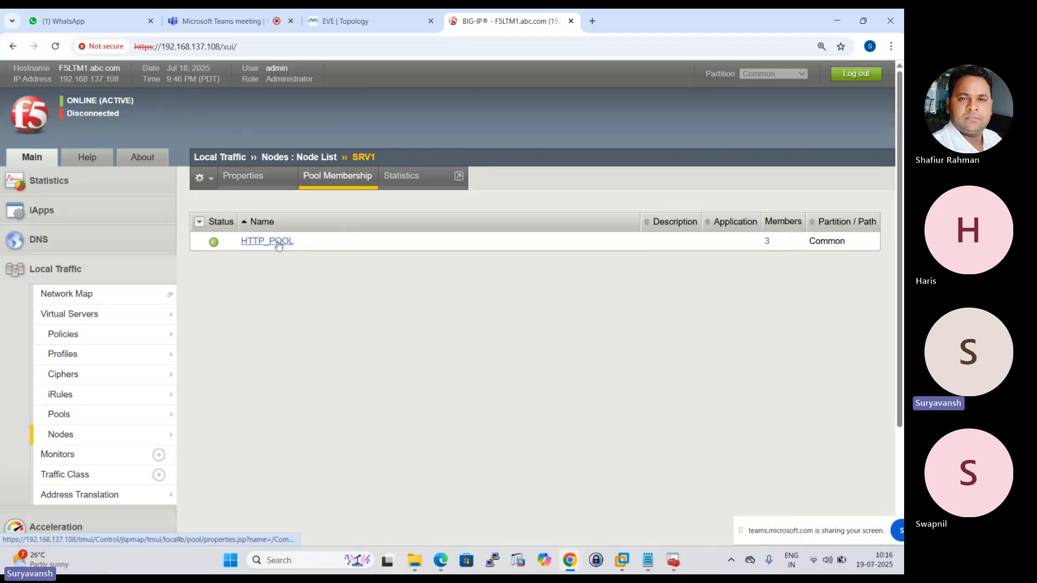
pyautogui.click(337, 177)
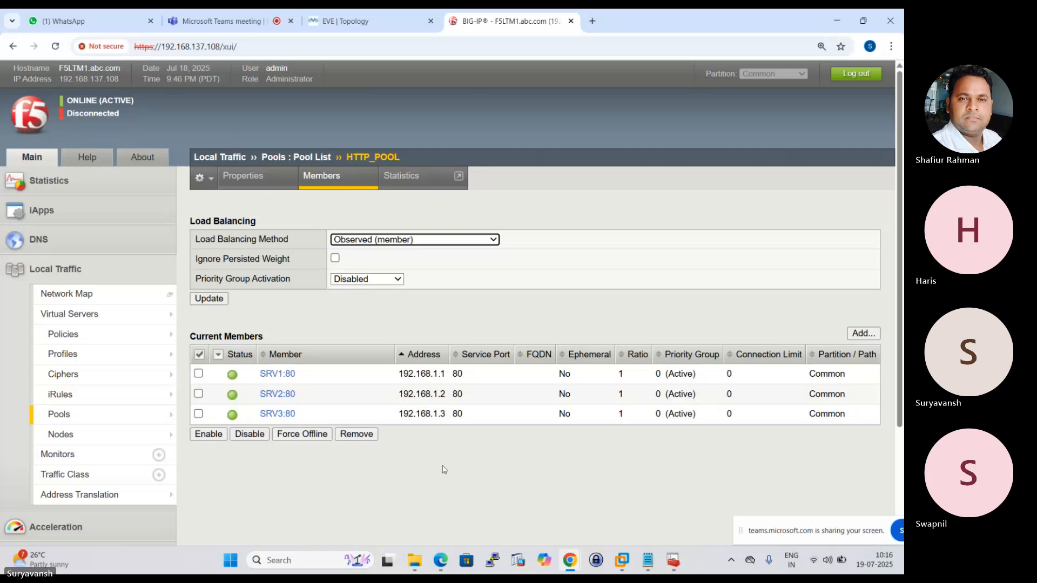
# Switch to Notepad and highlight today's load-balancing topics, the F5 Health check monitors heading and the Address check Monitor entry.
pyautogui.click(647, 560)
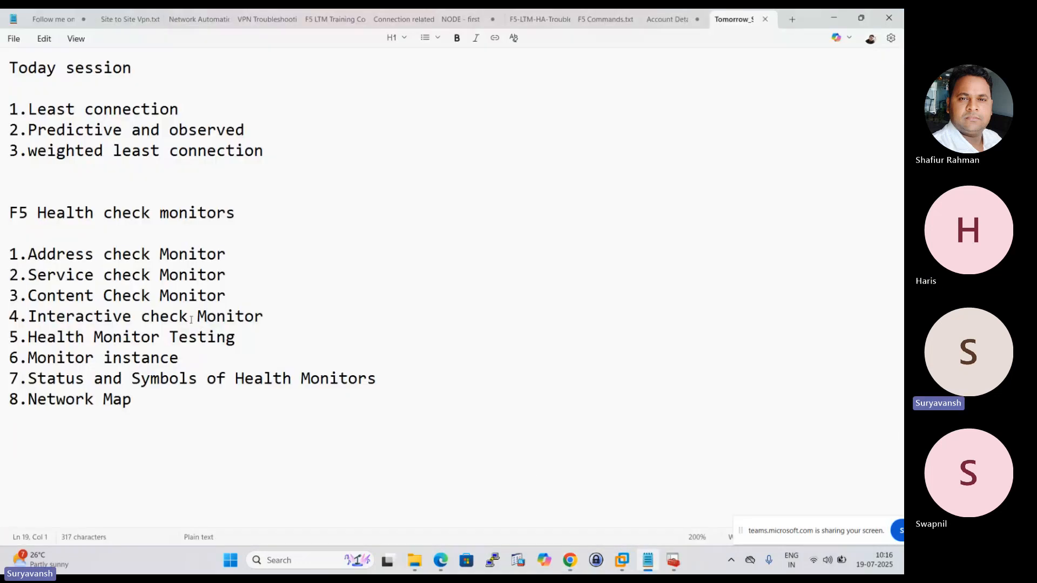
pyautogui.moveTo(278, 156); pyautogui.dragTo(1, 66)
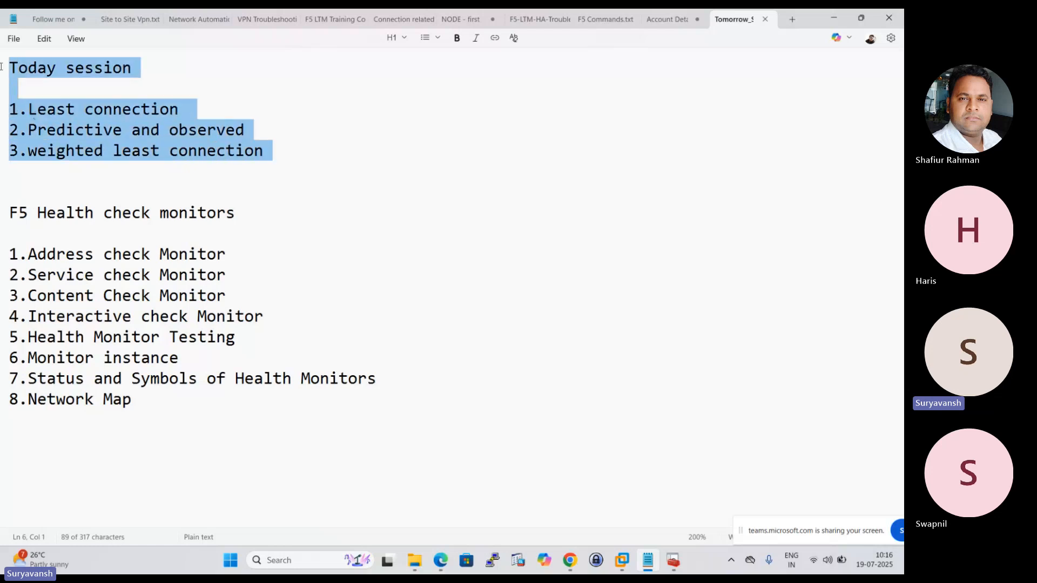
pyautogui.click(65, 196)
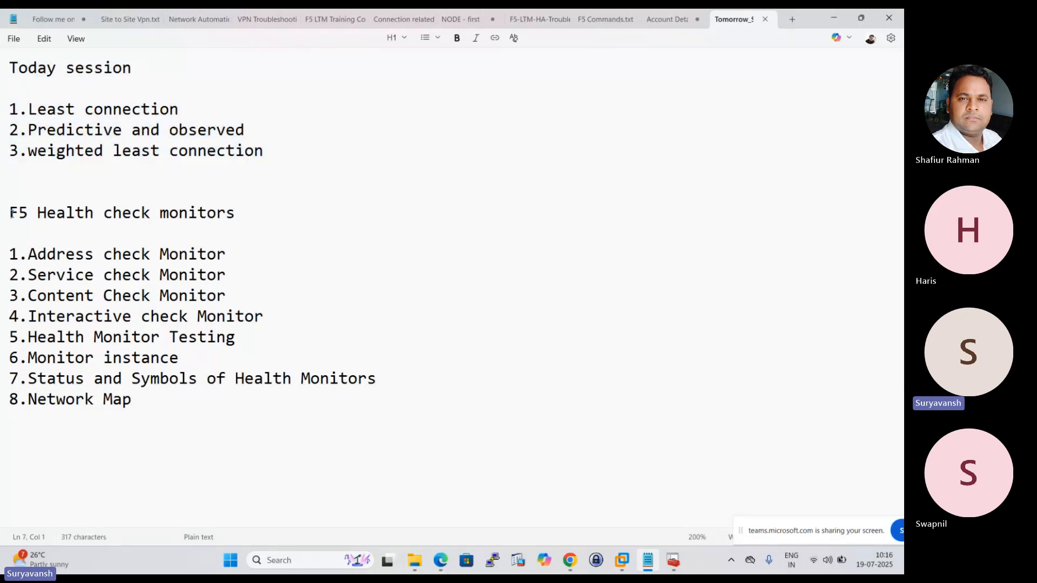
pyautogui.moveTo(11, 213)
pyautogui.mouseDown()
pyautogui.moveTo(232, 220)
pyautogui.moveTo(189, 227)
pyautogui.mouseUp()
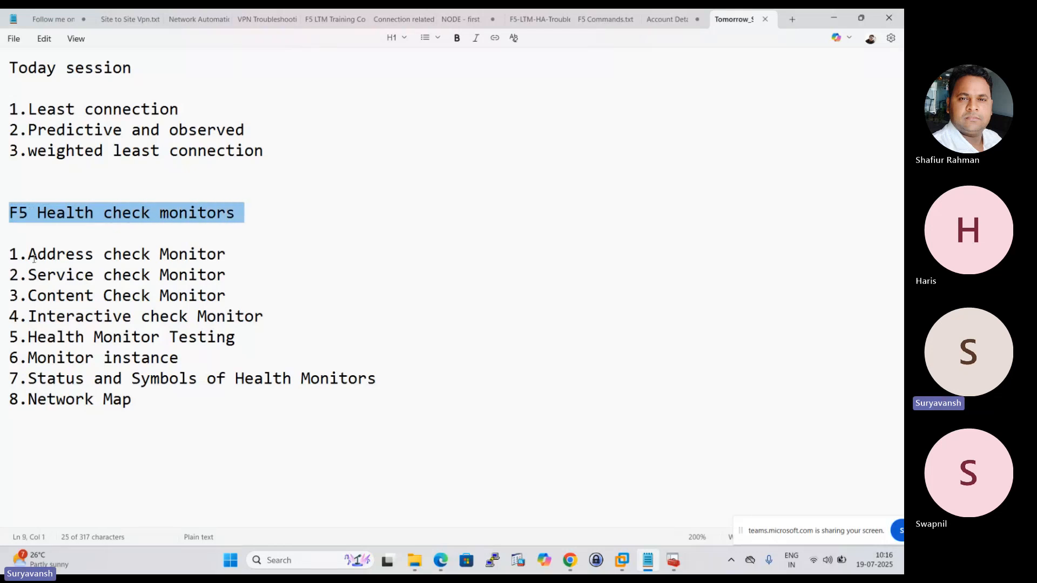
pyautogui.moveTo(28, 256); pyautogui.dragTo(227, 257)
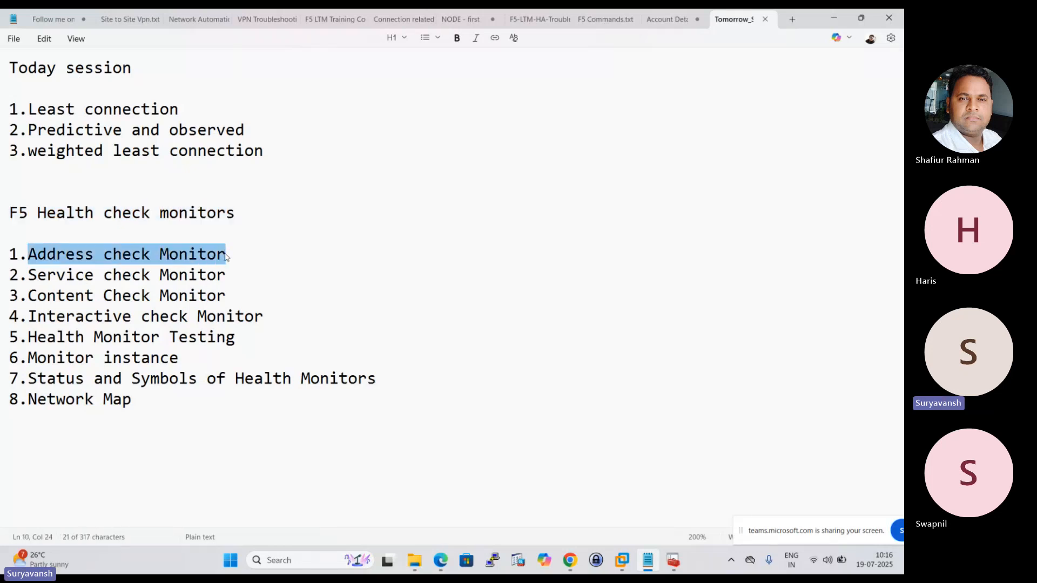
# Switch to File Explorer and open the F5+Health+Monitors PDF from the Monitor folder inside F5-LTM.
pyautogui.moveTo(570, 560)
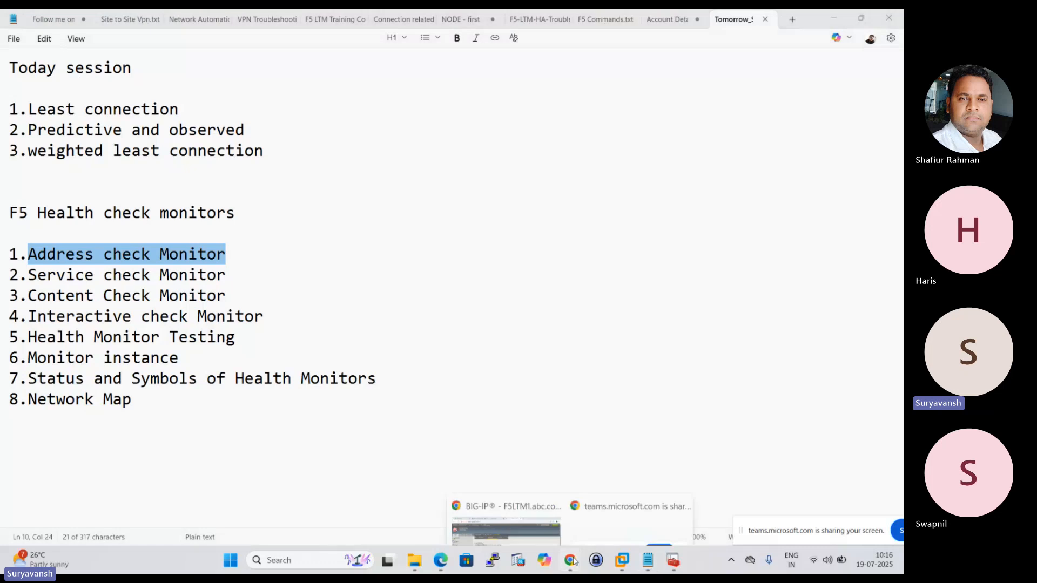
pyautogui.click(521, 495)
pyautogui.click(414, 560)
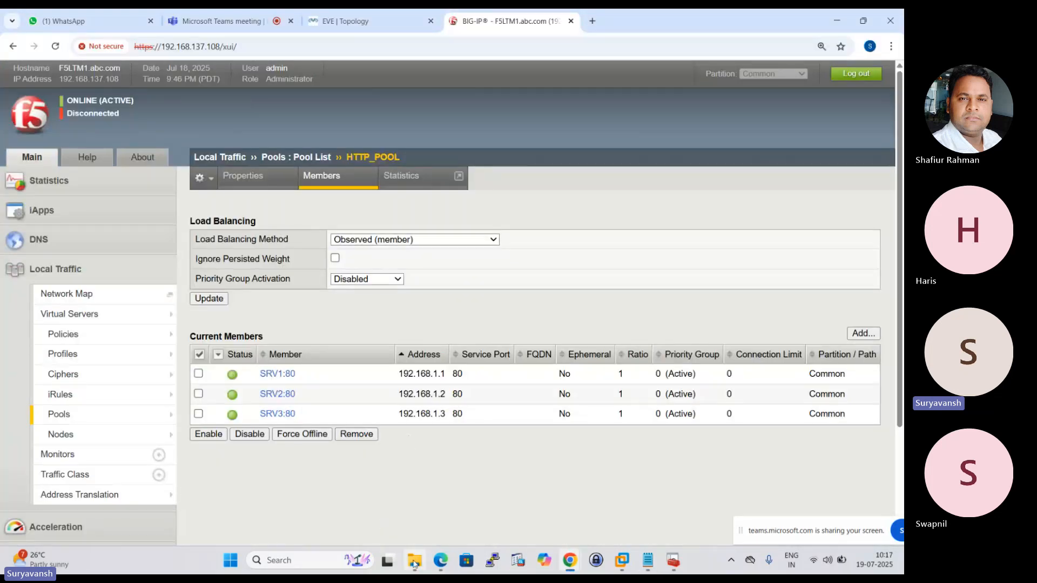
pyautogui.doubleClick(132, 113)
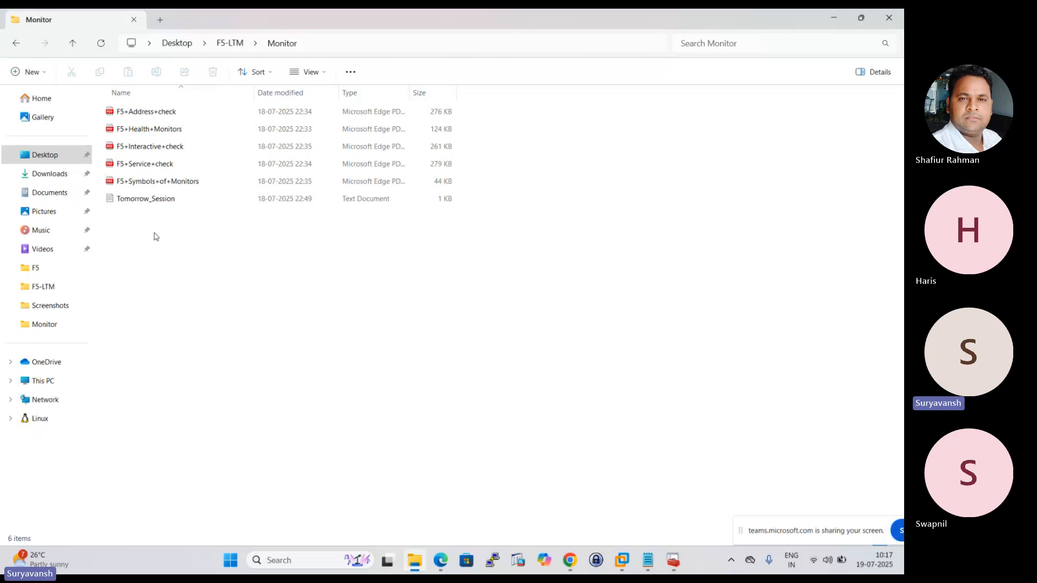
pyautogui.click(165, 130)
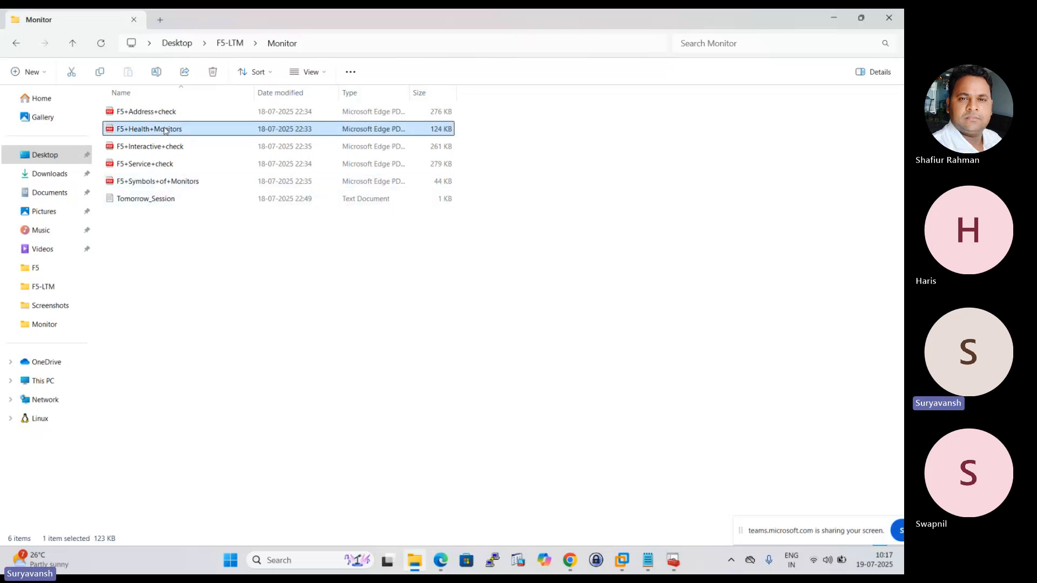
pyautogui.press('Return')
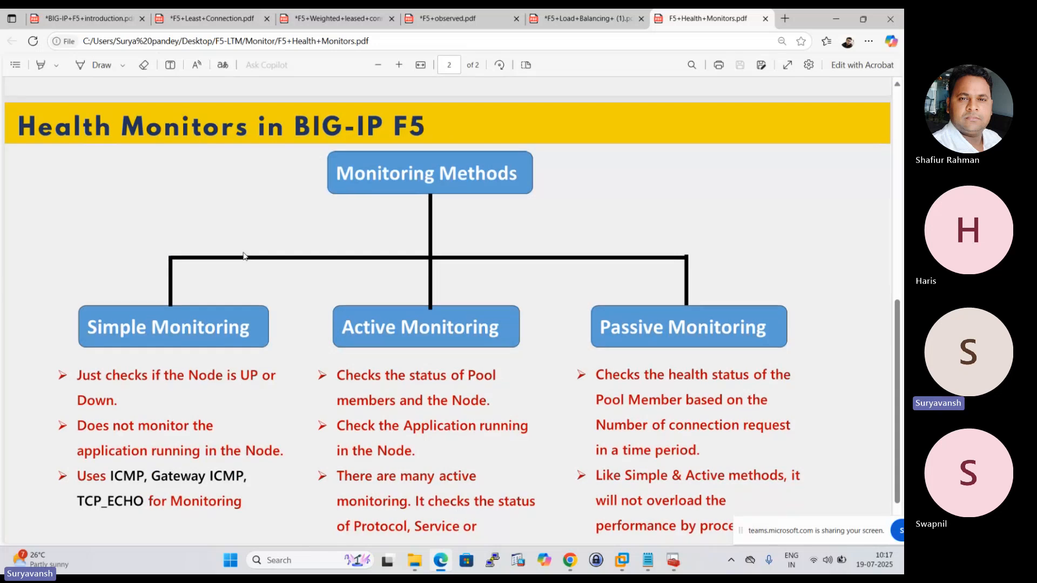
# Draw small red freehand box shapes in the blank area beside the Monitoring Methods box on page 2 of the PDF.
pyautogui.scroll(10, 243, 256)
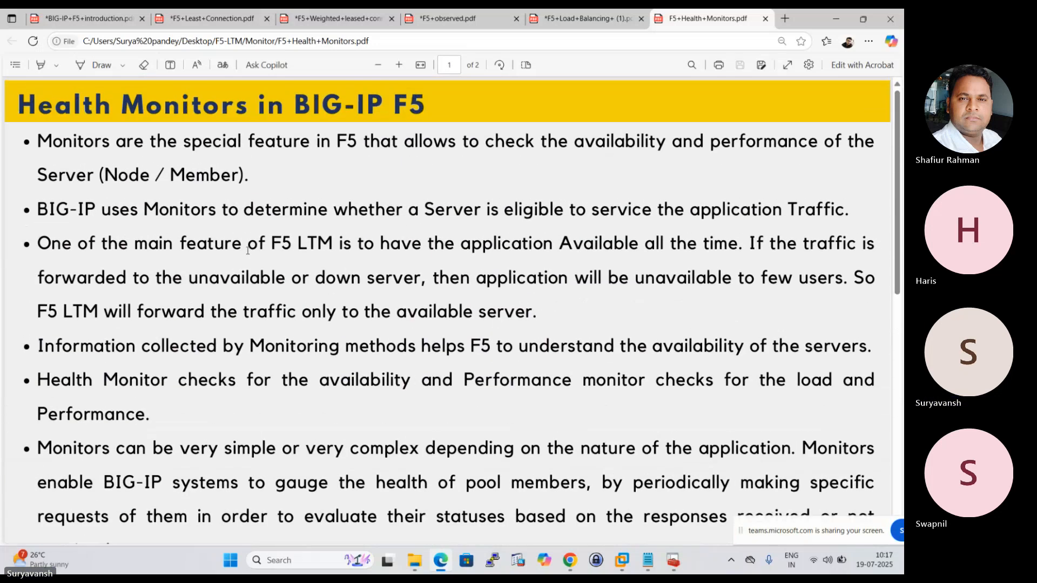
pyautogui.scroll(-7, 248, 250)
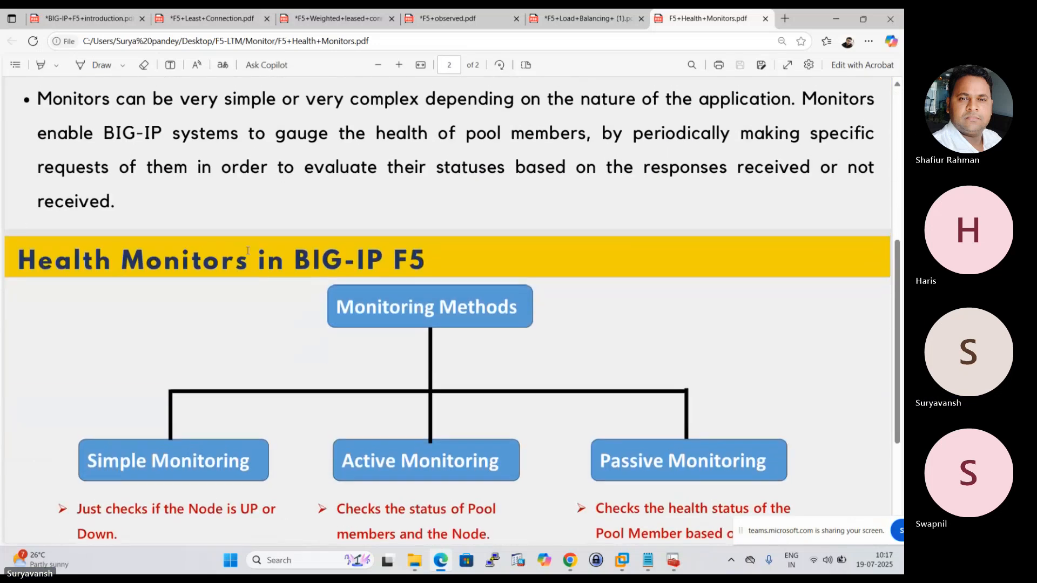
pyautogui.scroll(6, 204, 221)
pyautogui.scroll(1, 188, 191)
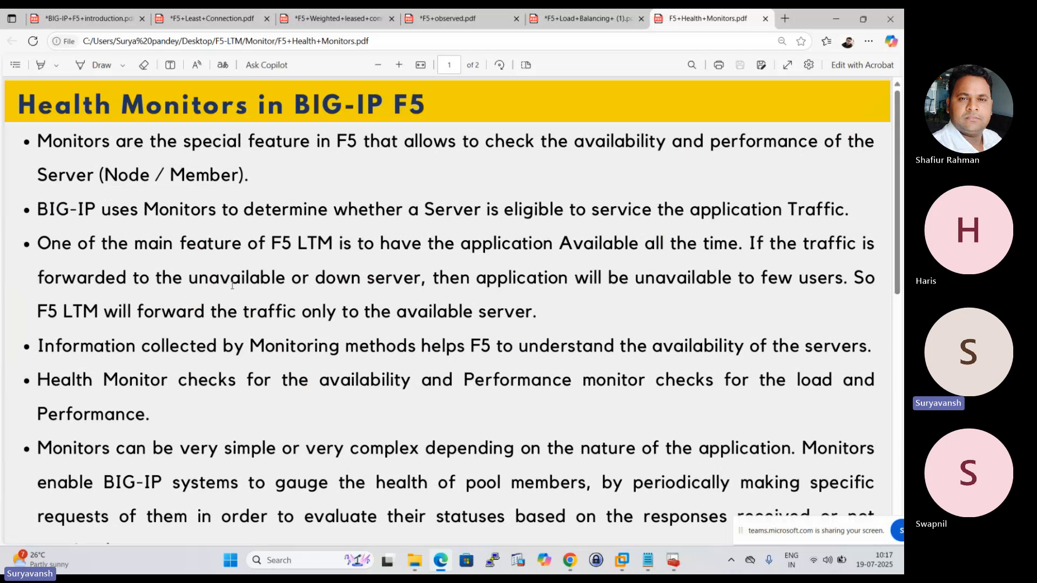
pyautogui.scroll(-3, 233, 285)
pyautogui.click(123, 65)
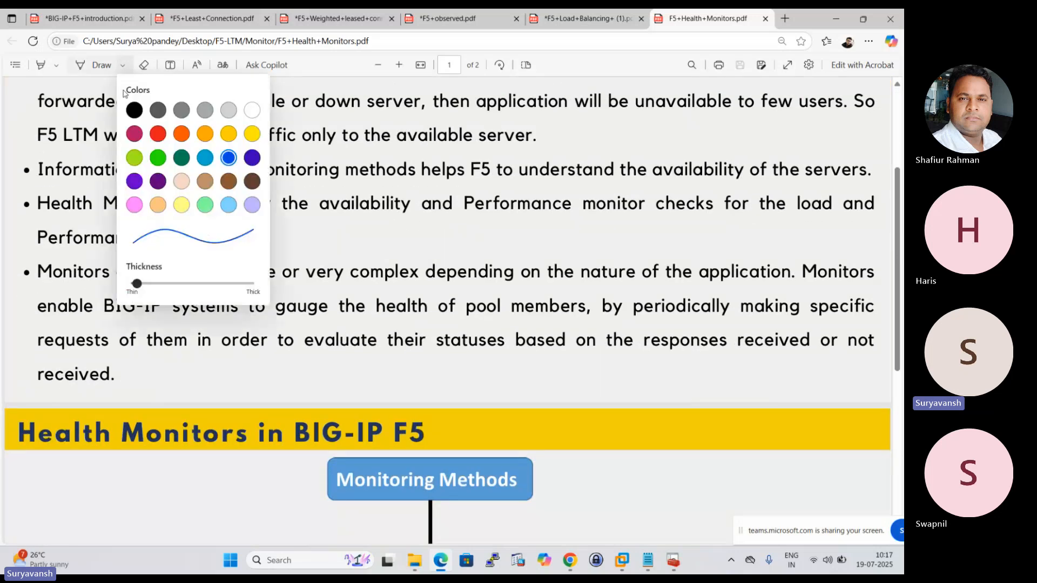
pyautogui.click(79, 64)
pyautogui.scroll(-2, 250, 250)
pyautogui.scroll(-2, 250, 250)
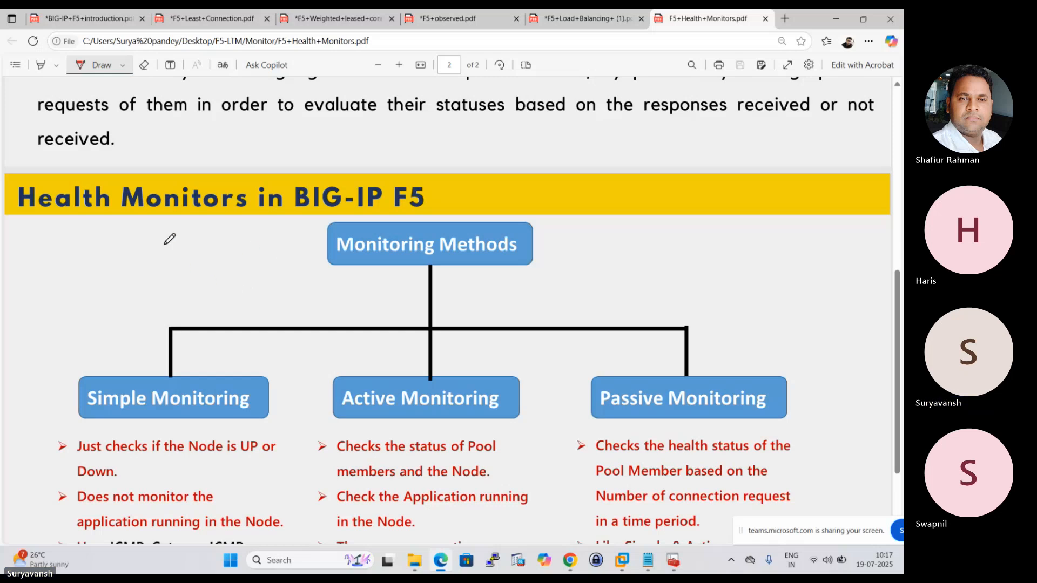
pyautogui.moveTo(566, 255)
pyautogui.mouseDown()
pyautogui.moveTo(577, 303)
pyautogui.moveTo(599, 292)
pyautogui.moveTo(578, 298)
pyautogui.mouseUp()
pyautogui.moveTo(742, 210); pyautogui.dragTo(759, 238)
pyautogui.moveTo(761, 285); pyautogui.dragTo(776, 319)
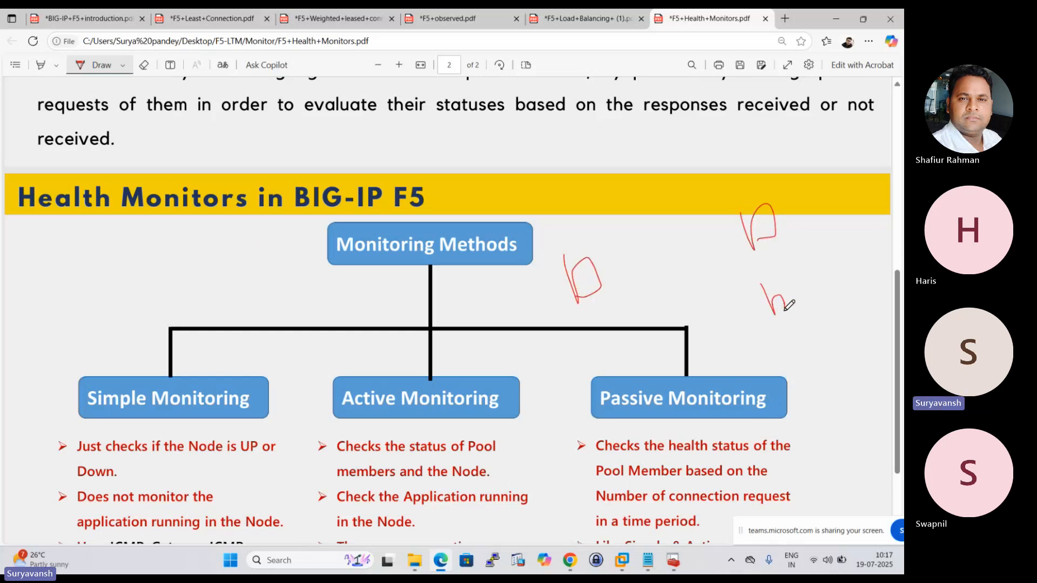
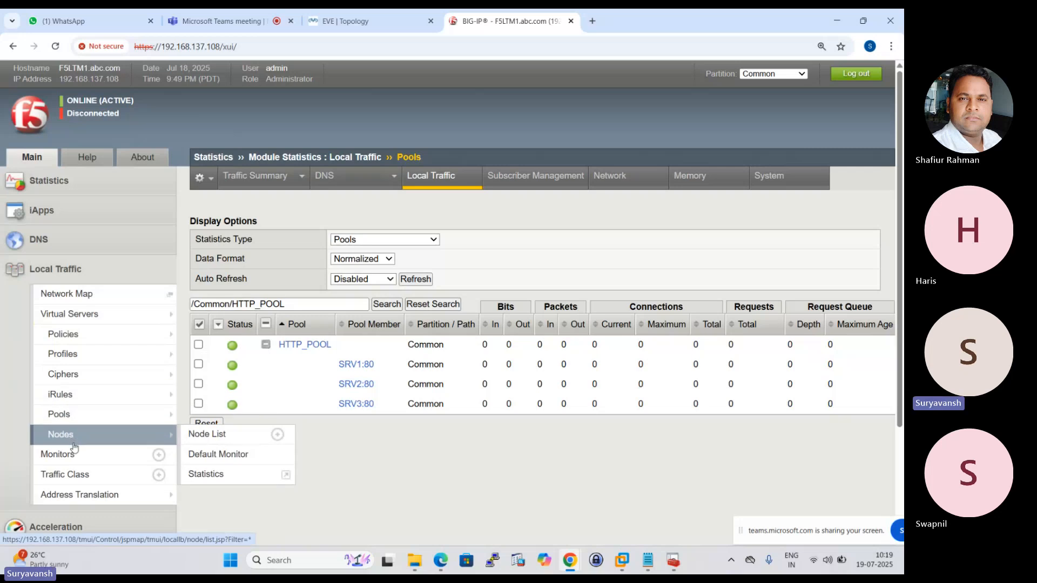
# Open the Local Traffic monitor list and examine the available monitors and their types.
pyautogui.click(68, 455)
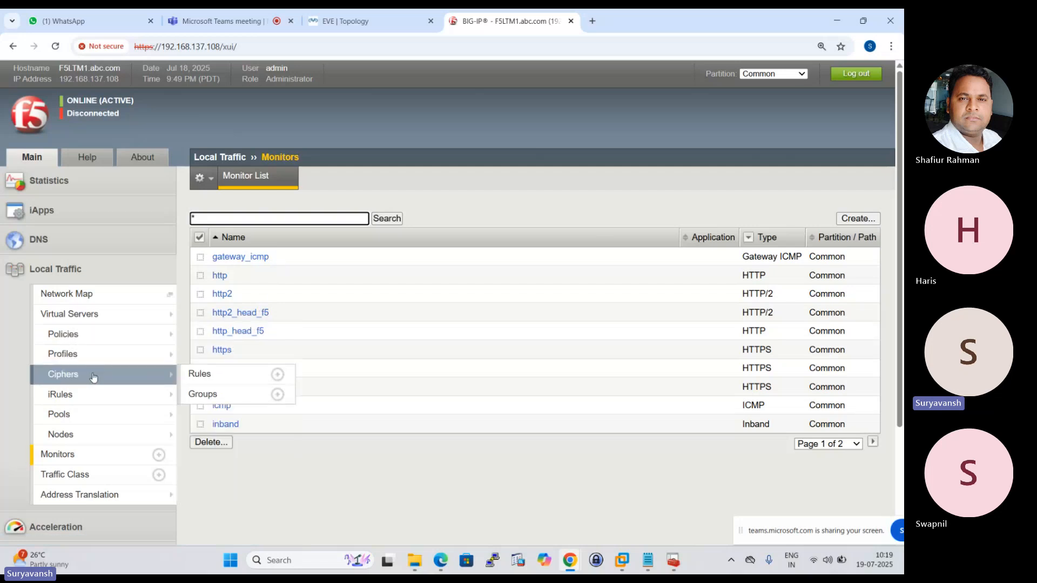
pyautogui.scroll(-3, 66, 392)
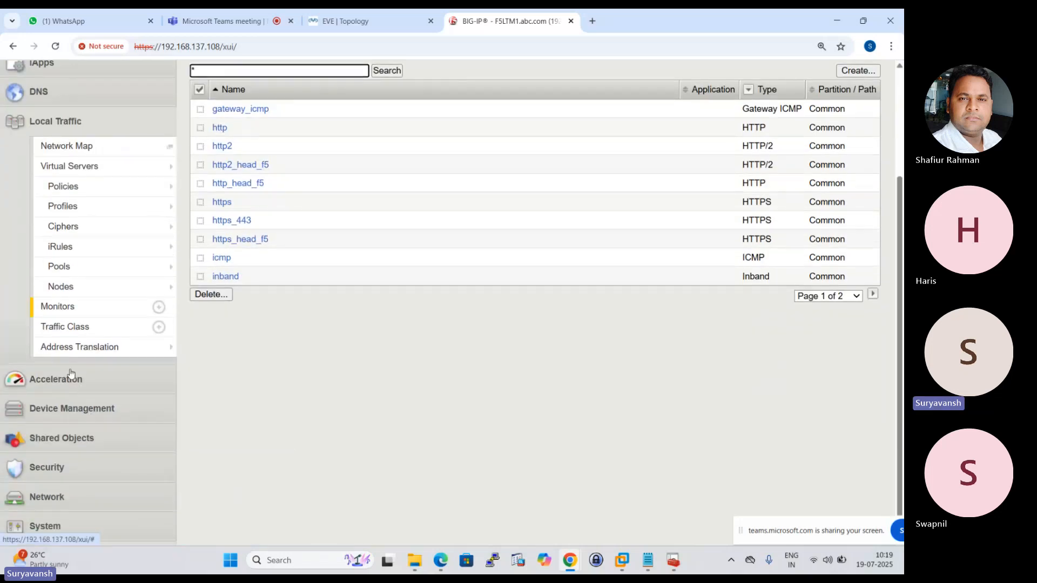
pyautogui.scroll(2, 73, 432)
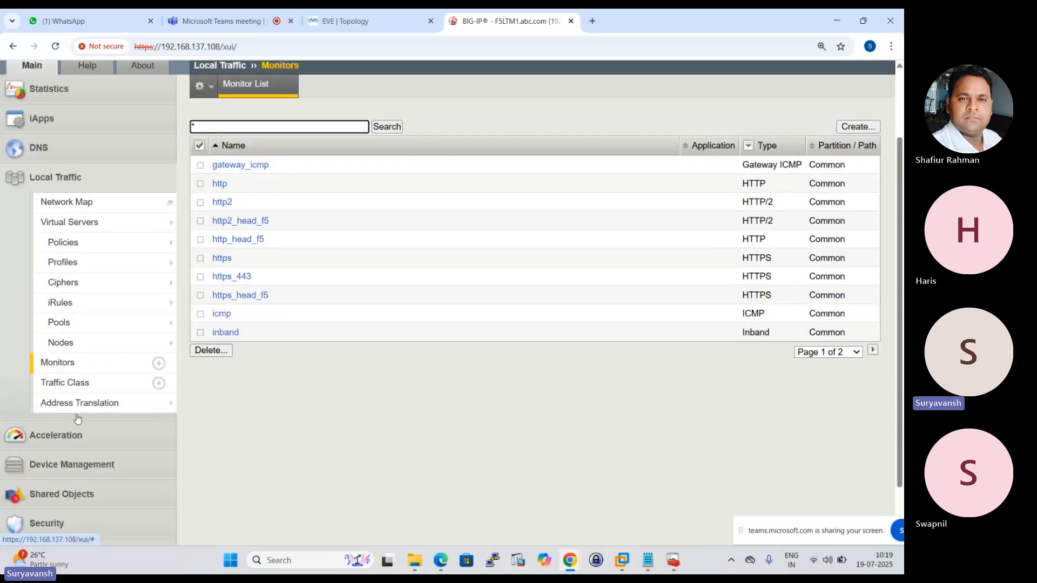
# Open HTTP_POOL from the pool list, highlight its Health Monitors label, and browse the available monitors.
pyautogui.click(72, 369)
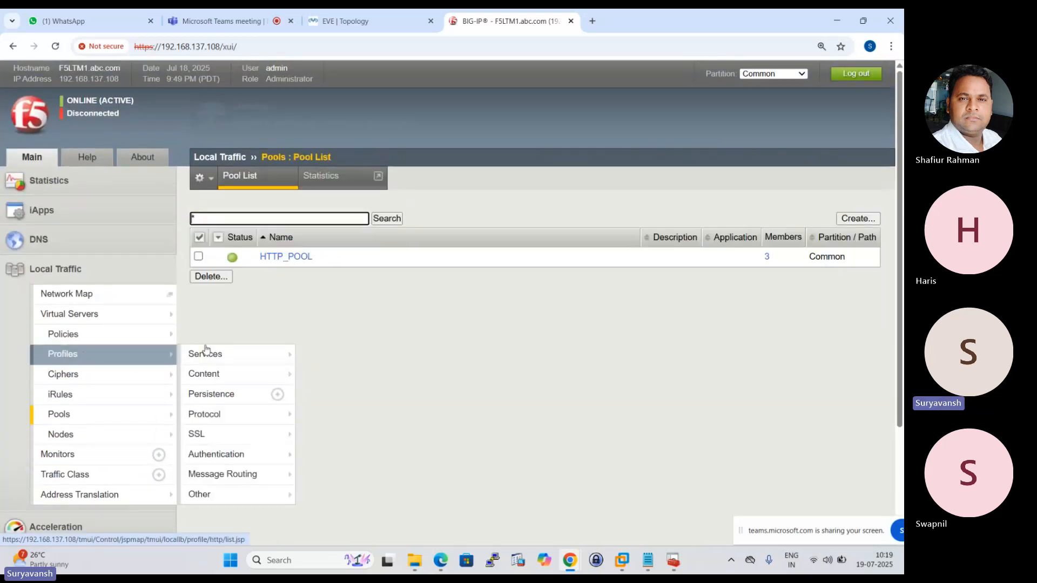
pyautogui.click(281, 257)
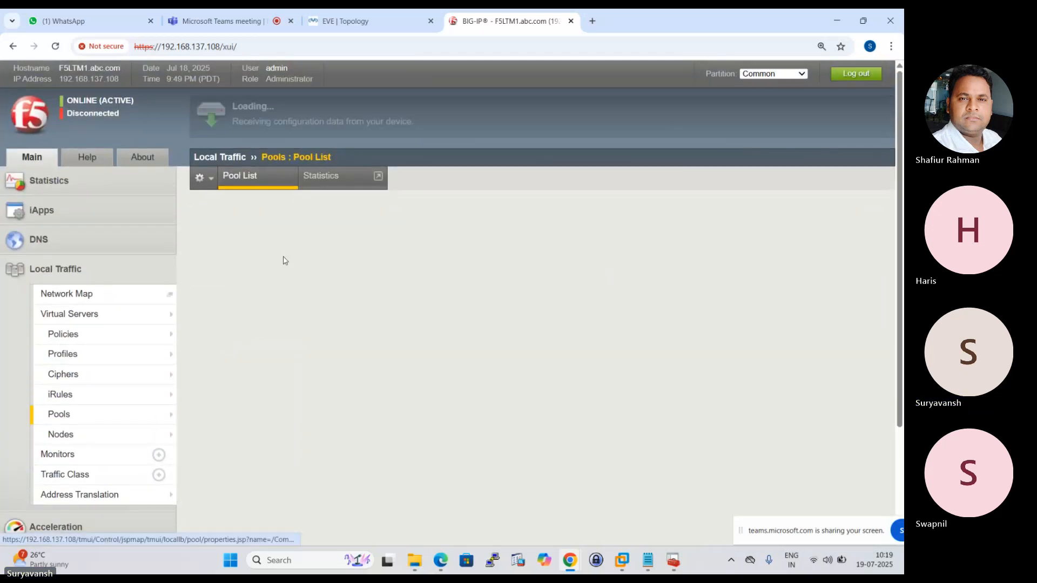
pyautogui.scroll(-1, 296, 308)
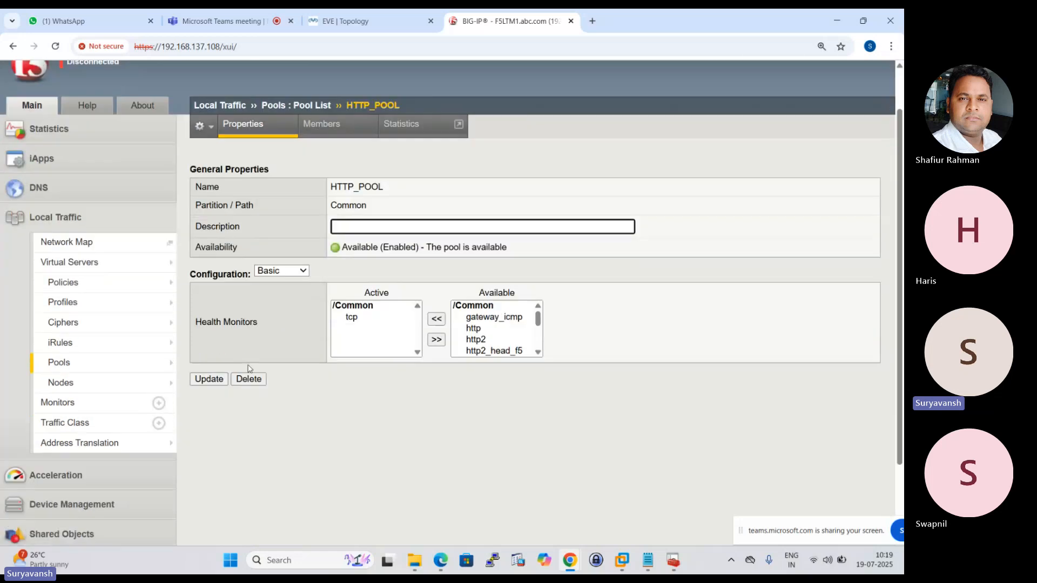
pyautogui.moveTo(198, 317); pyautogui.dragTo(267, 304)
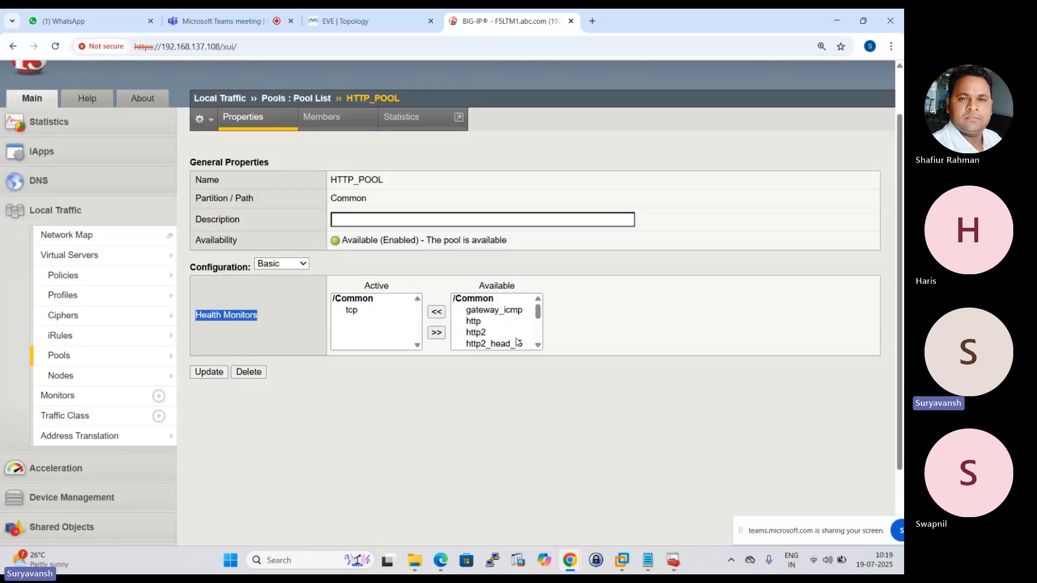
pyautogui.click(538, 346)
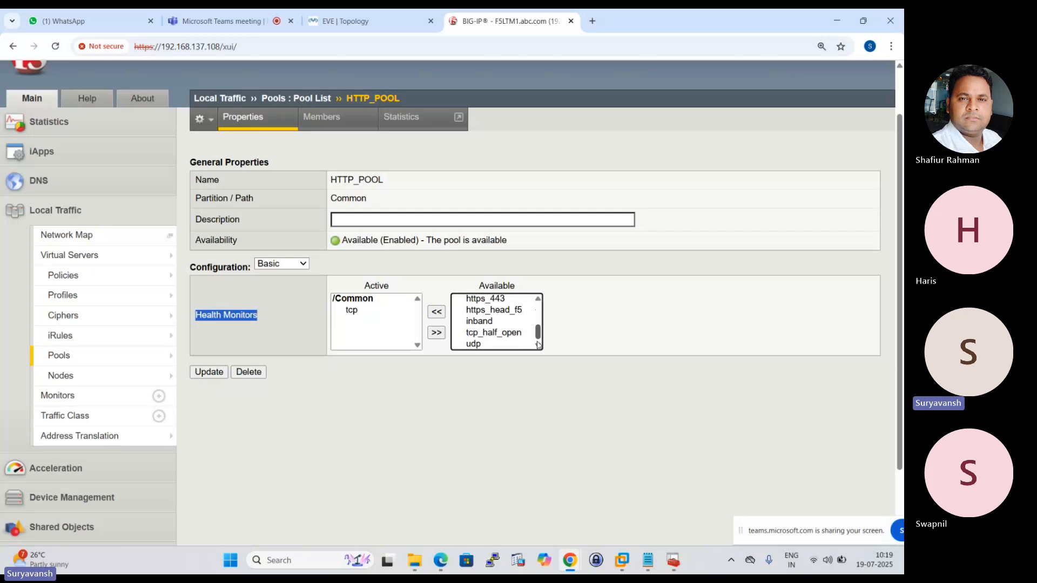
pyautogui.moveTo(538, 336); pyautogui.dragTo(539, 313)
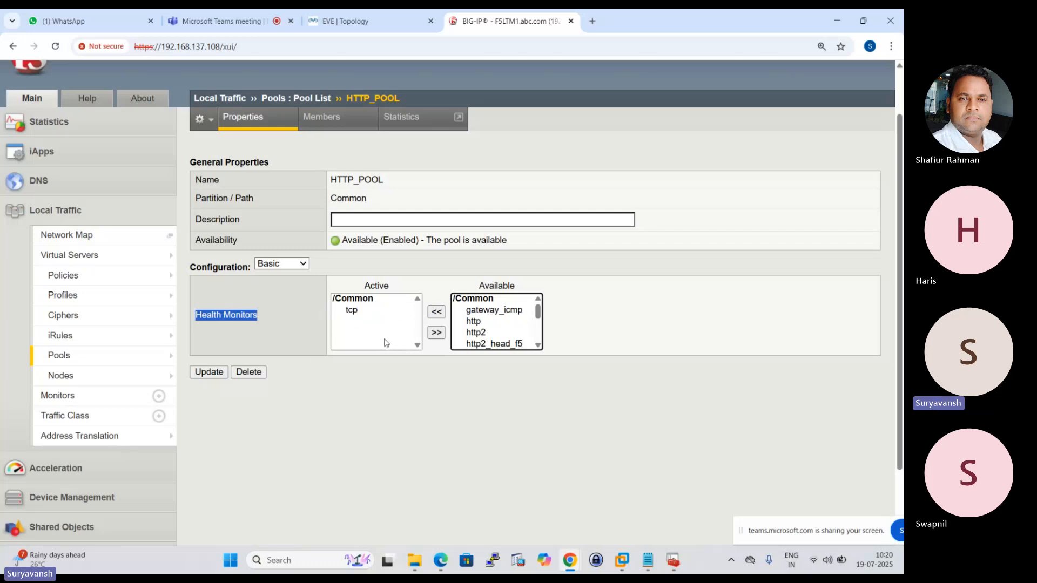
# Switch to the F5+Health+Monitors PDF in Edge and draw a red stroke at the Simple Monitoring heading.
pyautogui.click(440, 560)
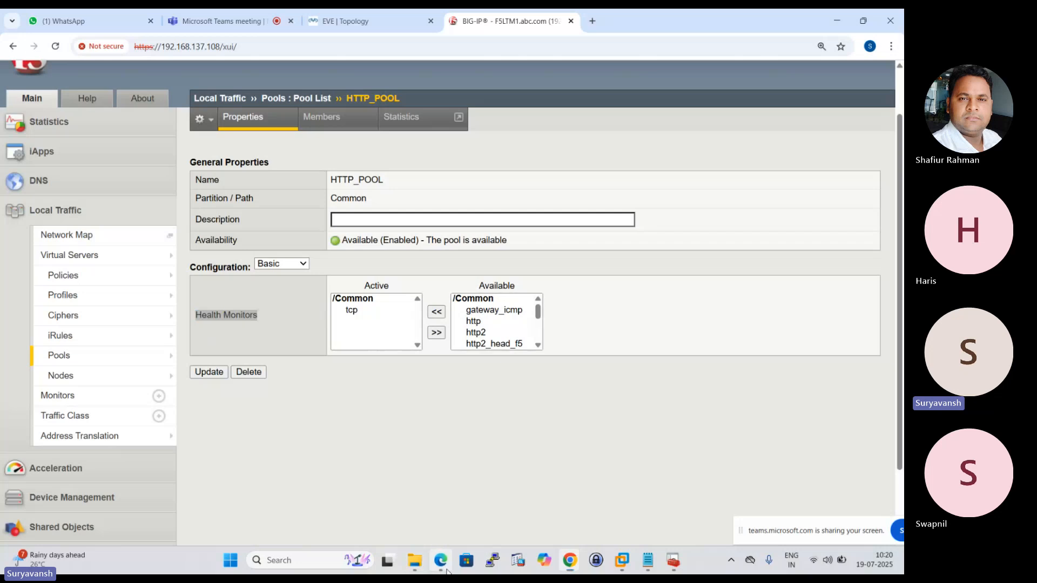
pyautogui.scroll(-2, 139, 404)
pyautogui.moveTo(149, 351); pyautogui.dragTo(208, 322)
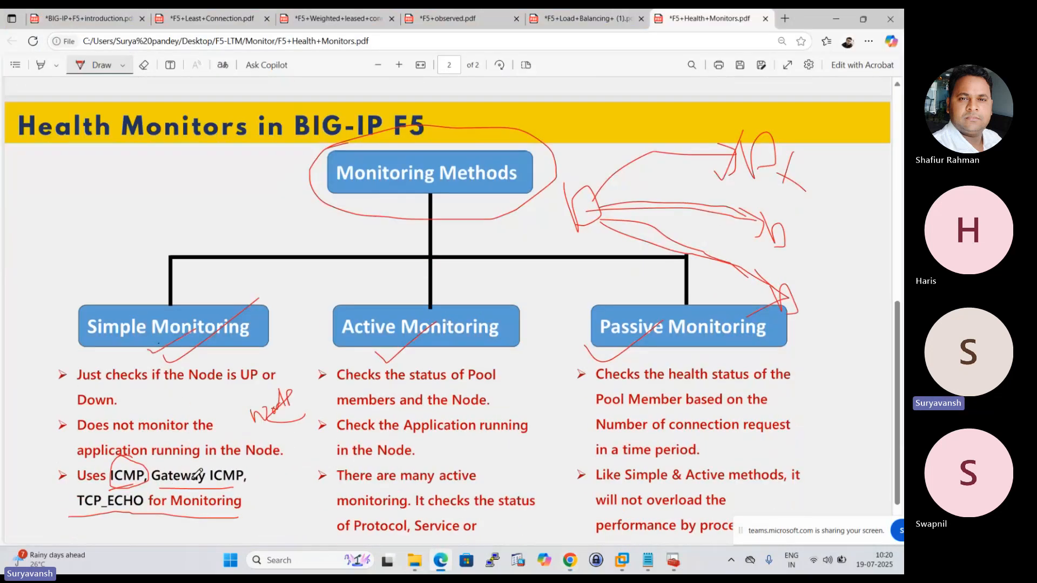
# Switch back to BIG-IP, replace HTTP_POOL's active tcp health monitor with gateway_icmp, and save the update.
pyautogui.hotkey('alt', 'Tab')
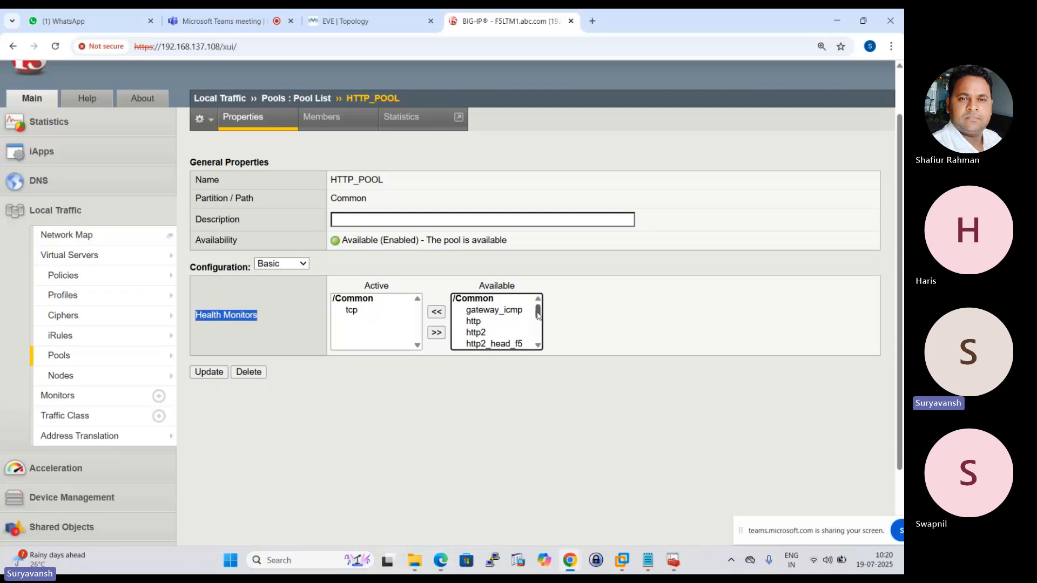
pyautogui.scroll(2, 493, 314)
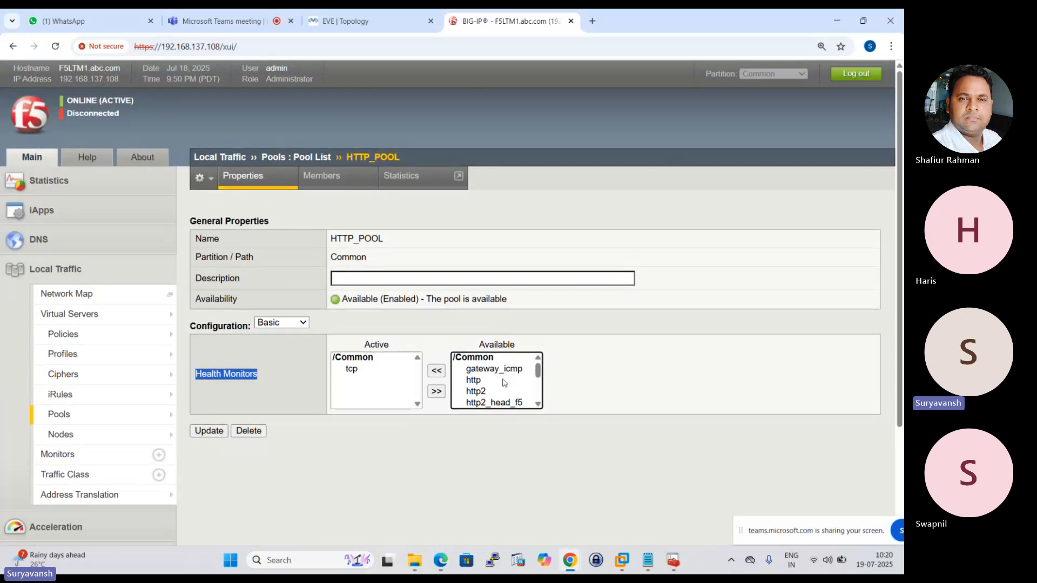
pyautogui.scroll(-2, 502, 389)
pyautogui.scroll(-3, 502, 393)
pyautogui.scroll(5, 487, 330)
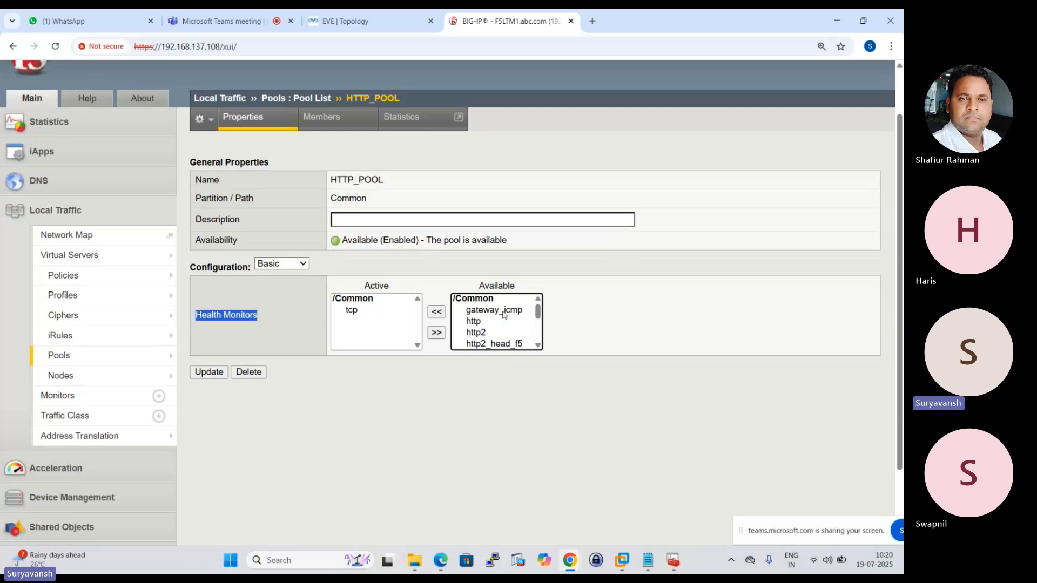
pyautogui.click(500, 313)
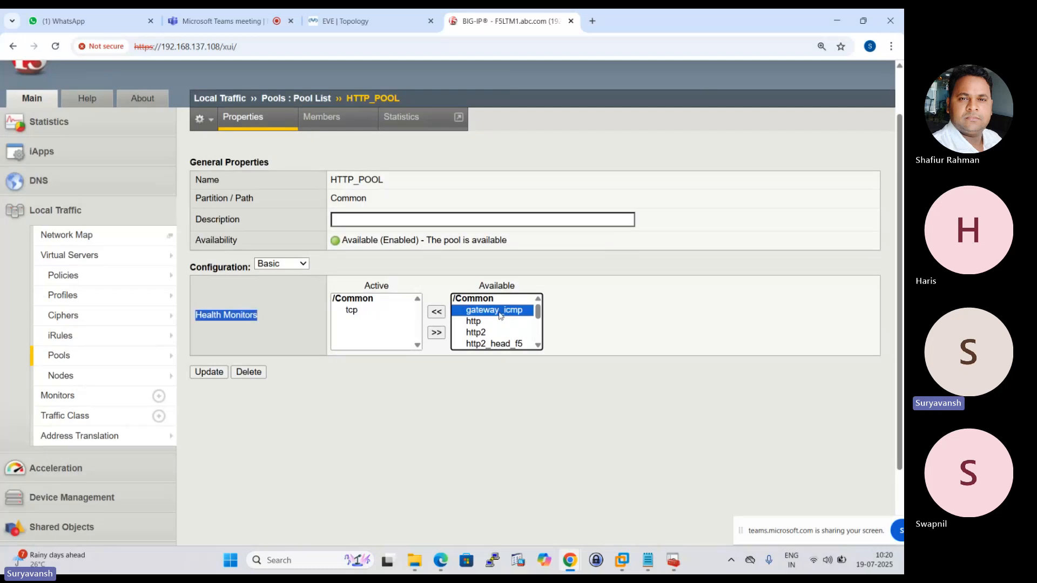
pyautogui.click(437, 313)
pyautogui.click(358, 311)
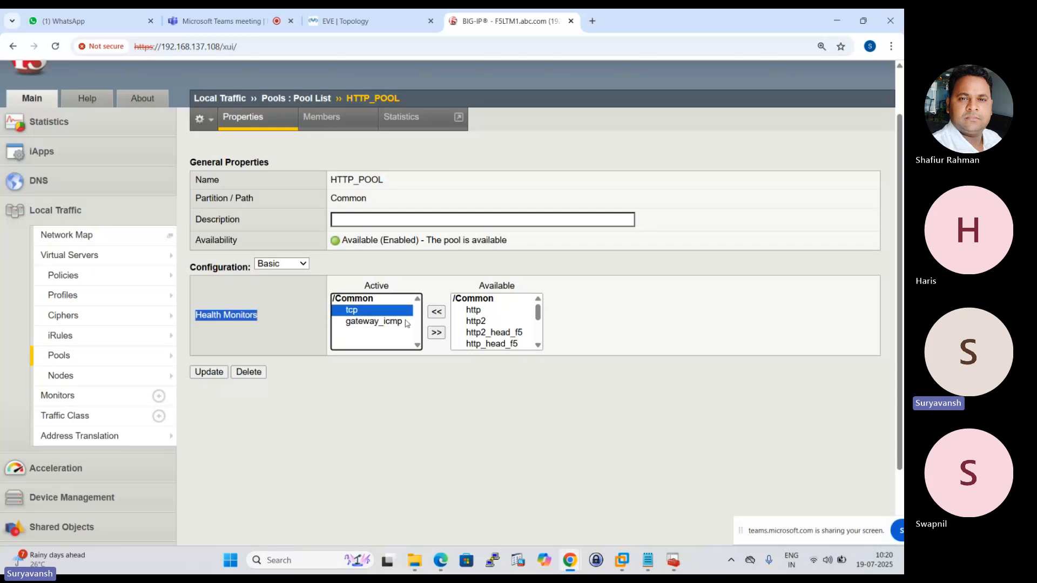
pyautogui.click(437, 333)
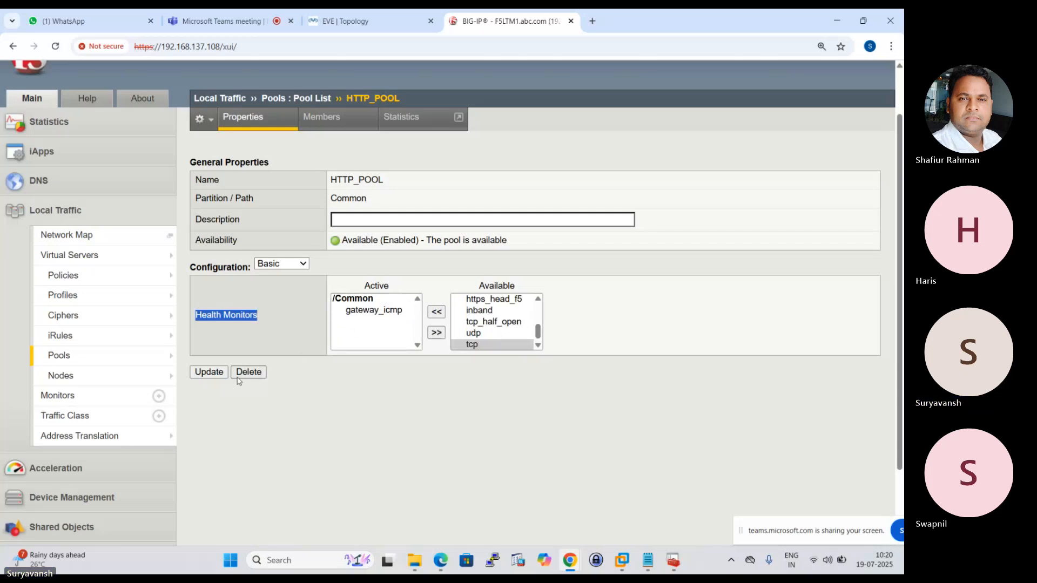
pyautogui.click(208, 372)
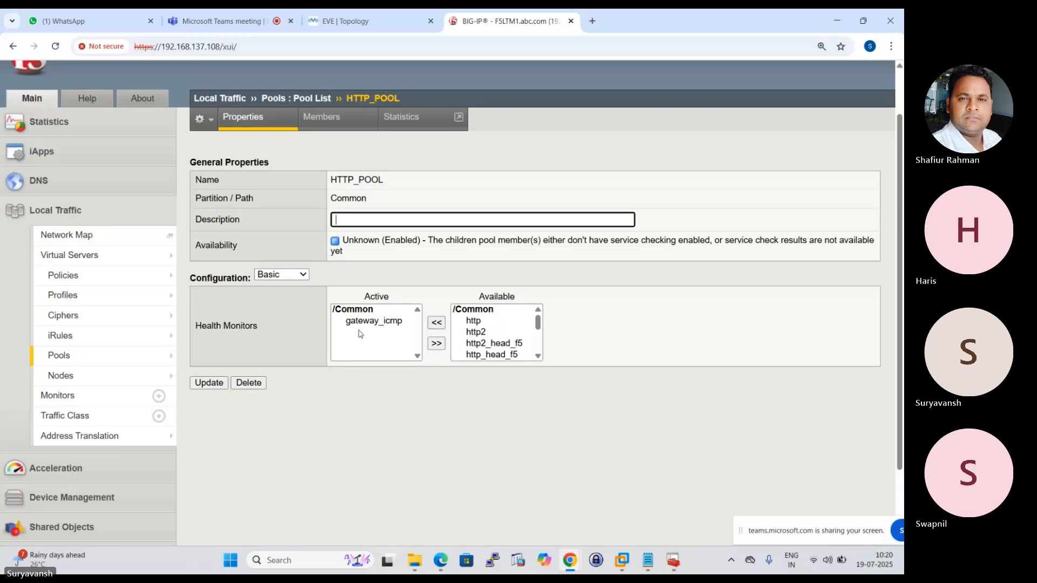
# Examine HTTP_POOL's member status and its properties, and switch to the EVE topology.
pyautogui.click(324, 126)
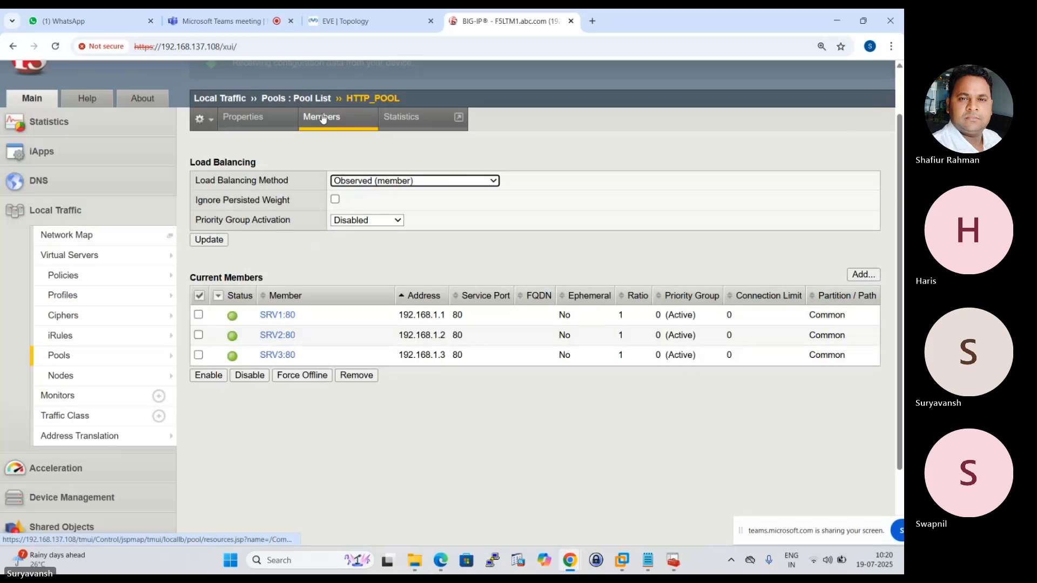
pyautogui.moveTo(139, 324)
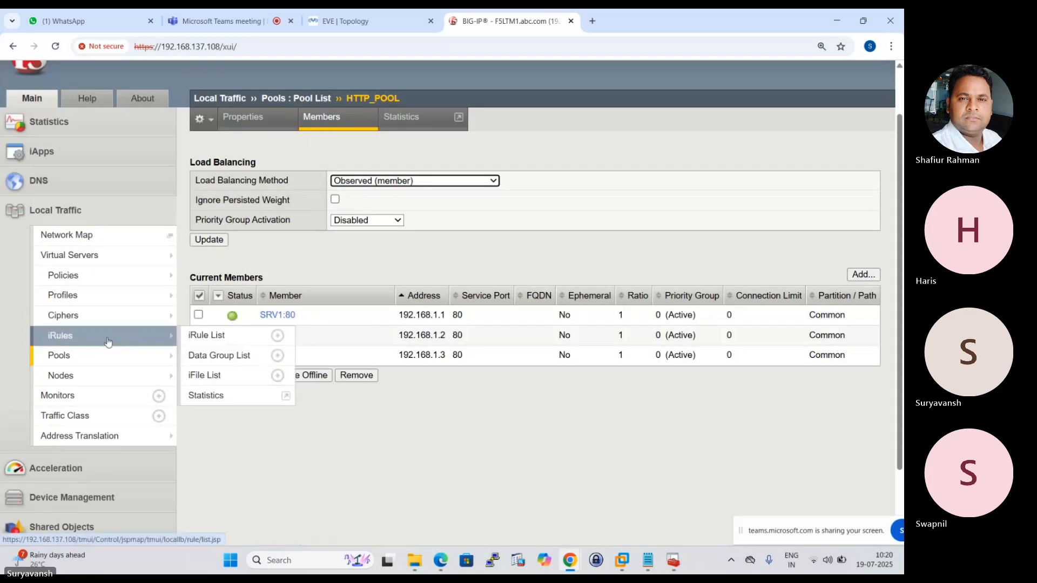
pyautogui.click(108, 355)
pyautogui.click(297, 255)
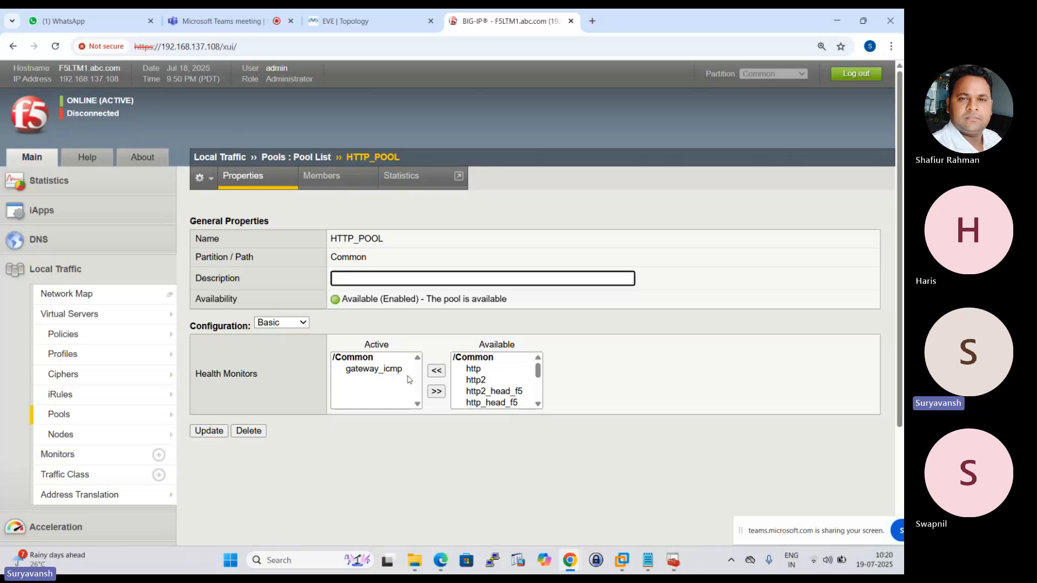
pyautogui.click(345, 21)
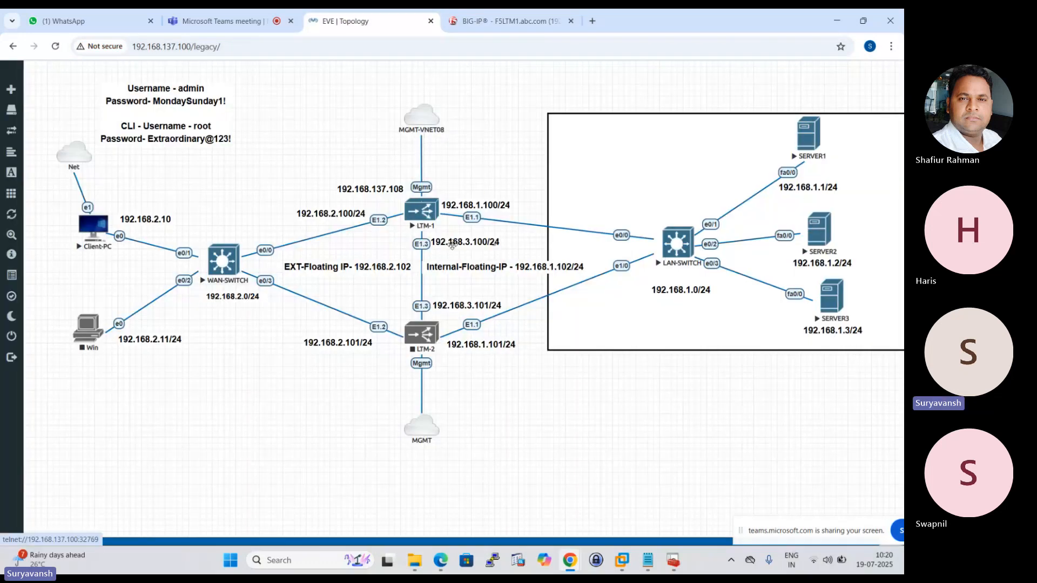
pyautogui.rightClick(428, 206)
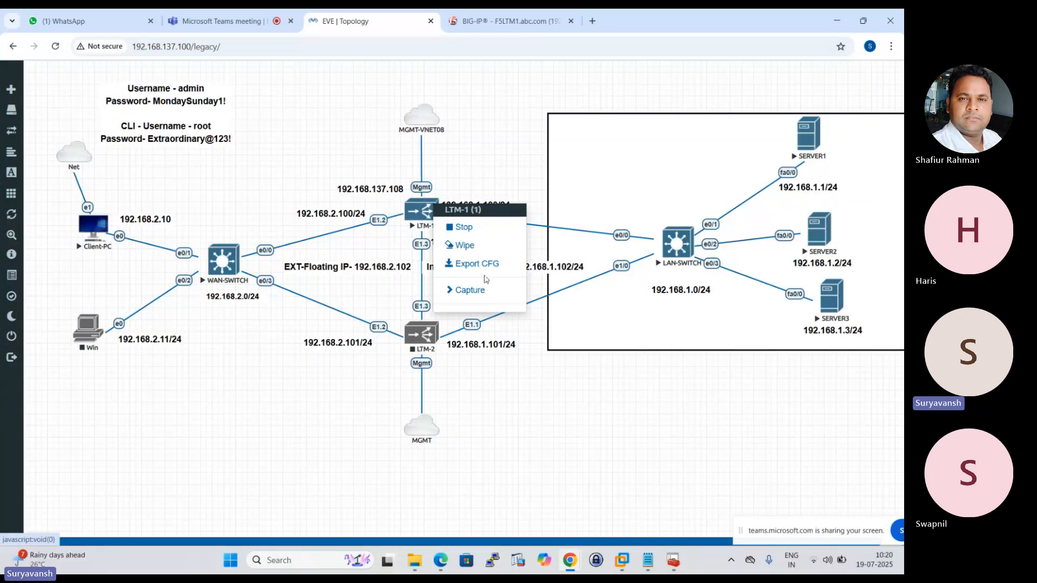
pyautogui.click(488, 291)
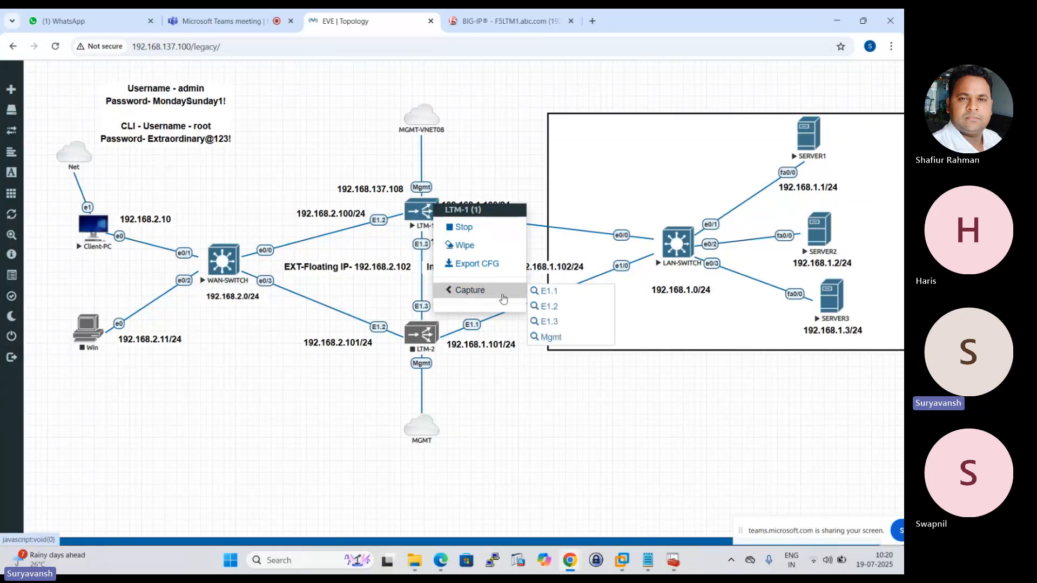
pyautogui.click(510, 147)
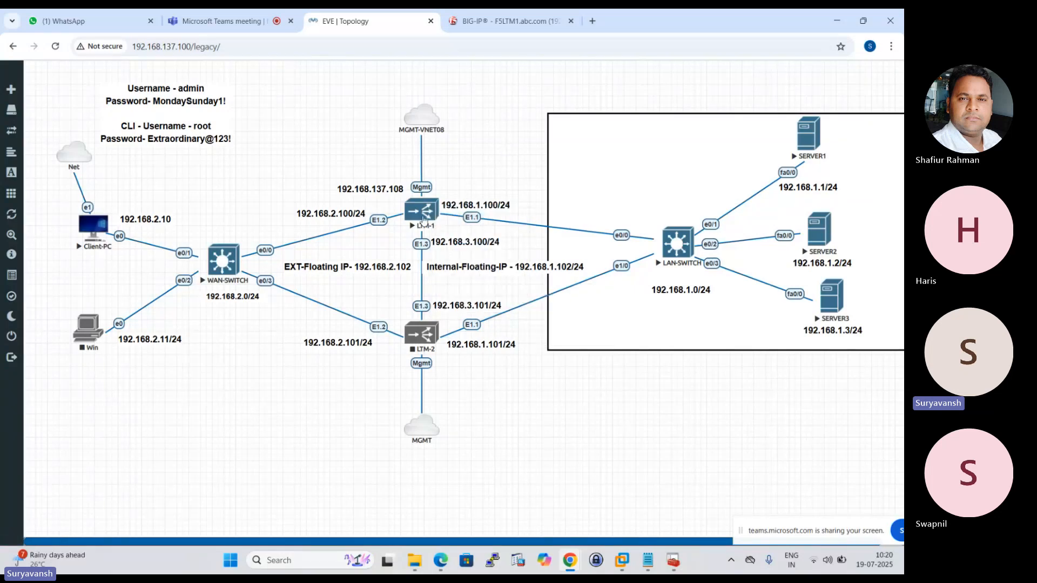
# Start a Wireshark packet capture on LTM-1's E1.1 interface and dismiss the software update offer.
pyautogui.rightClick(424, 219)
pyautogui.click(473, 302)
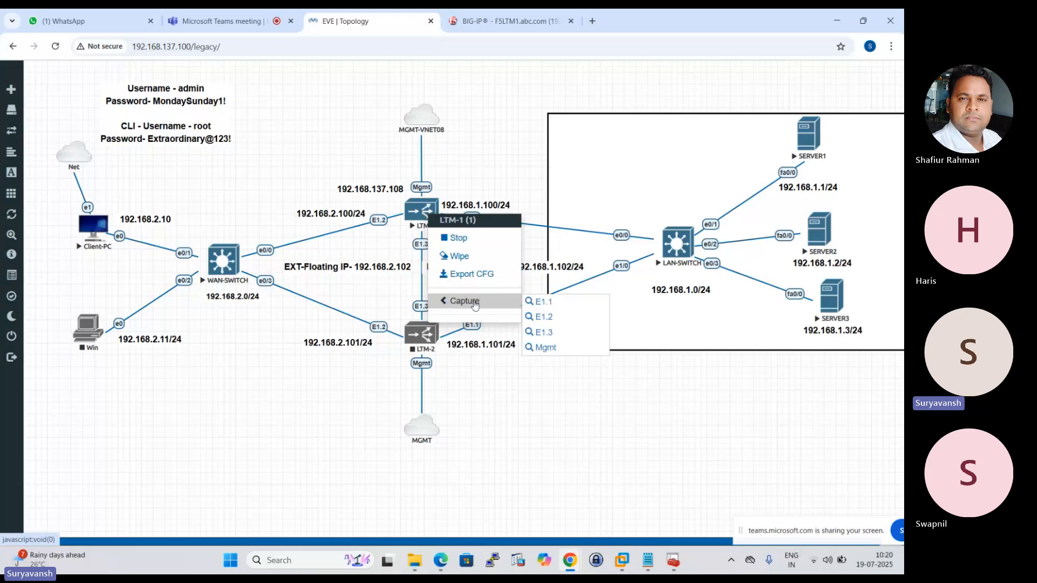
pyautogui.click(542, 302)
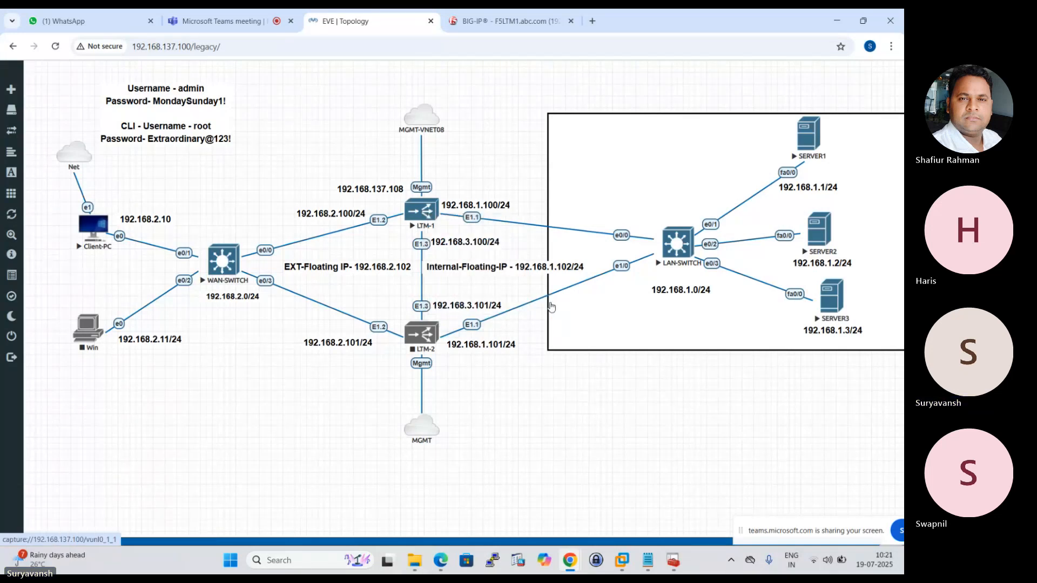
pyautogui.click(478, 132)
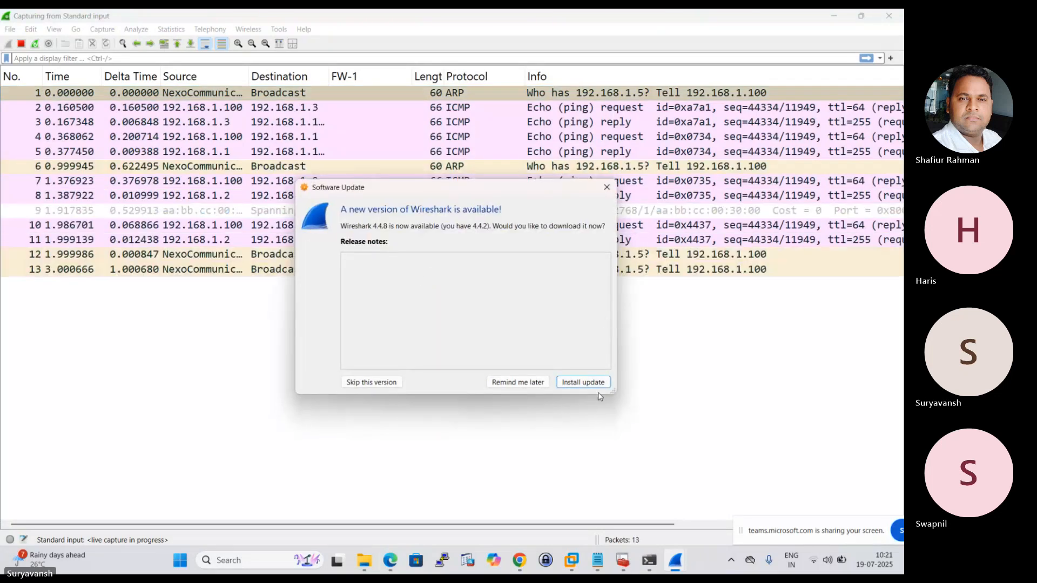
pyautogui.click(607, 188)
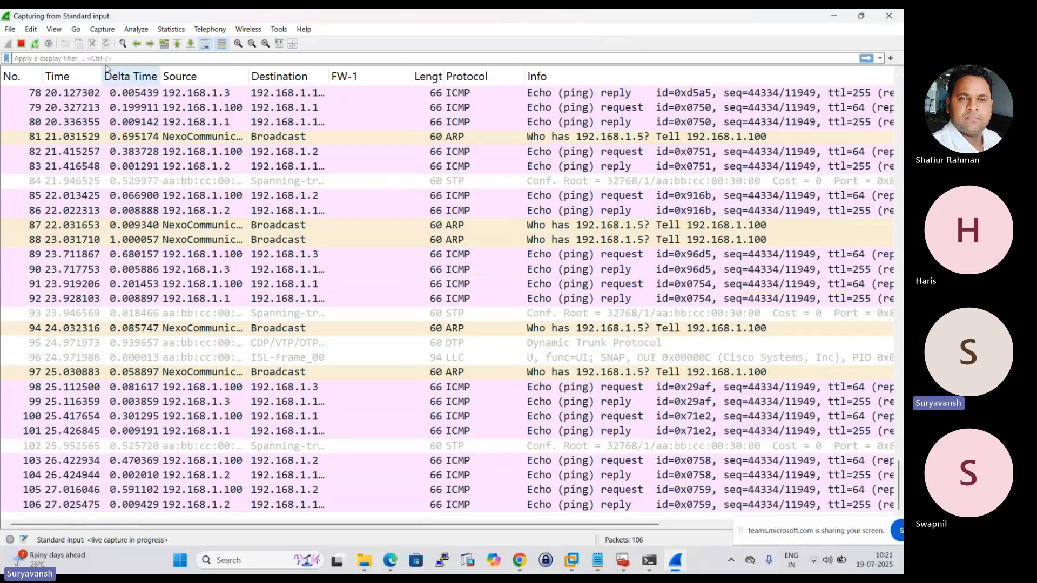
# Stop the packet capture and review the ICMP echo requests and replies between 192.168.1.100 and the servers.
pyautogui.click(23, 45)
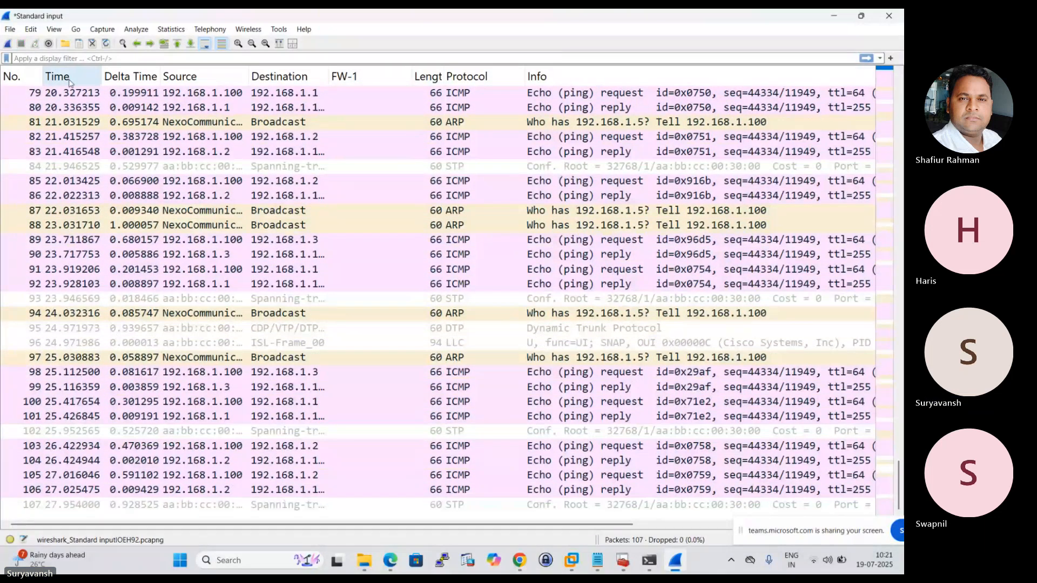
pyautogui.scroll(1, 301, 170)
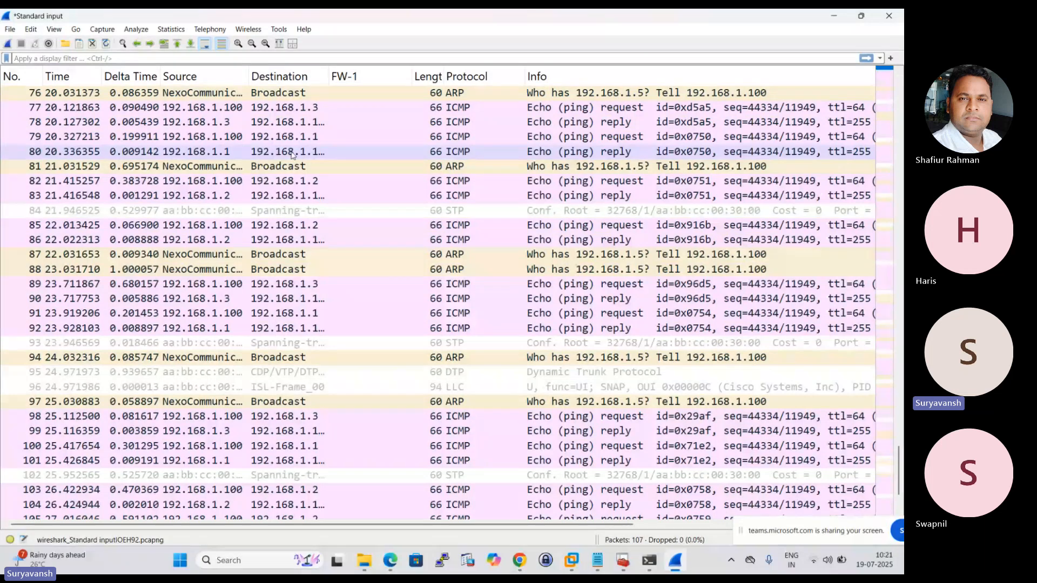
pyautogui.scroll(1, 292, 159)
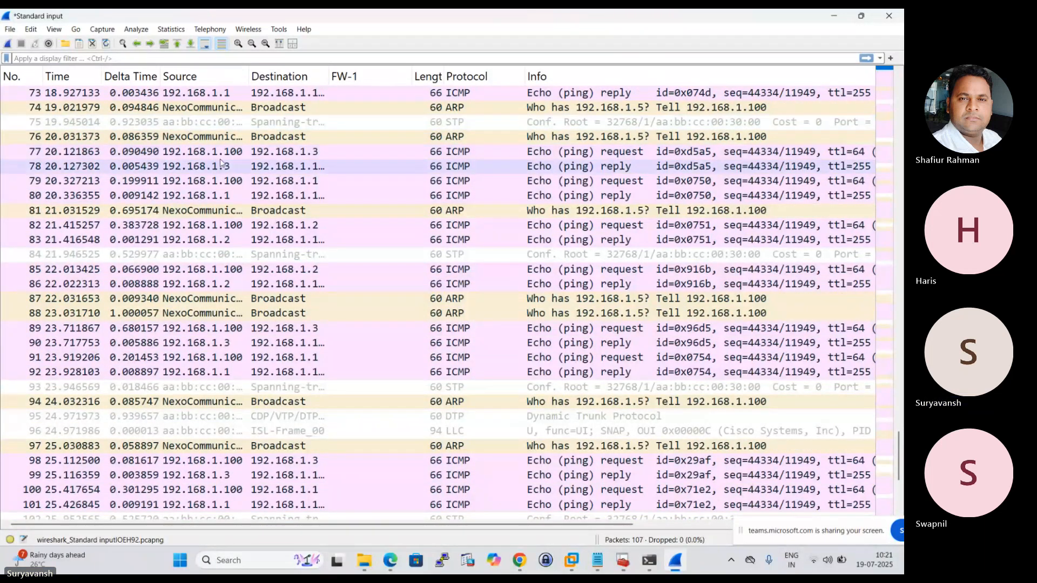
# Switch from Wireshark to Chrome and return to HTTP_POOL's properties in BIG-IP.
pyautogui.moveTo(520, 560)
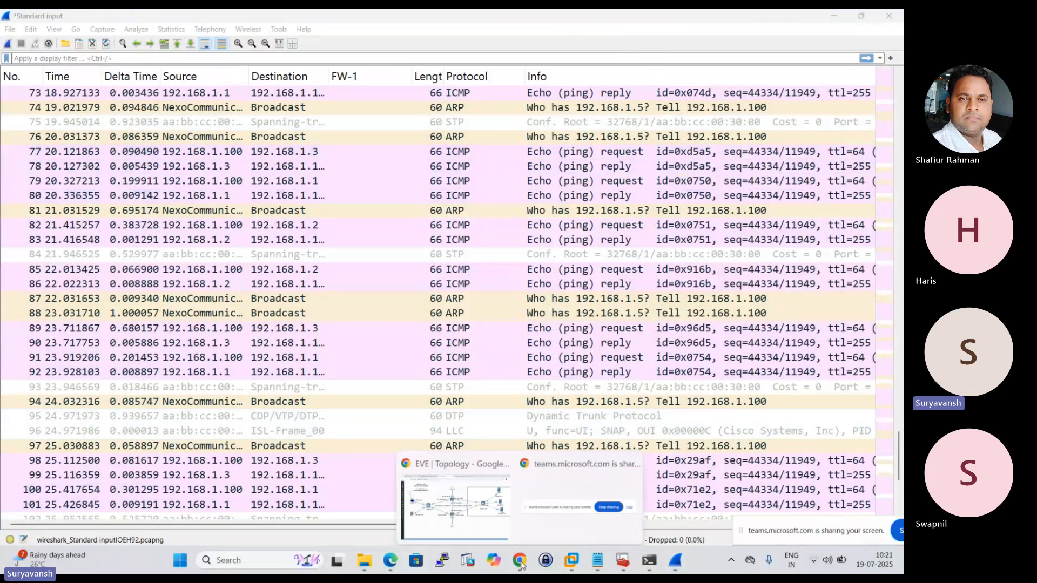
pyautogui.click(459, 486)
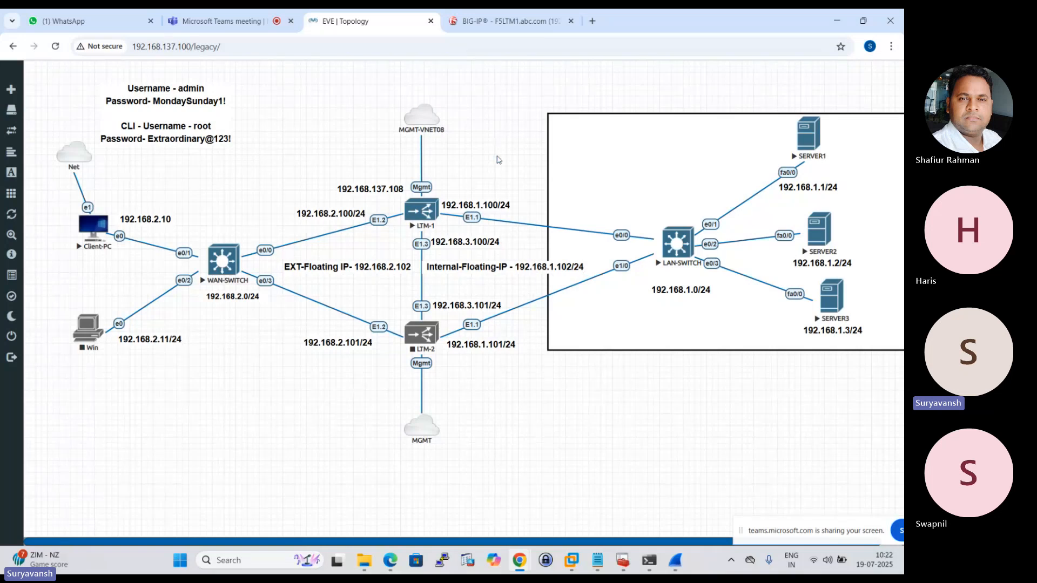
pyautogui.click(502, 21)
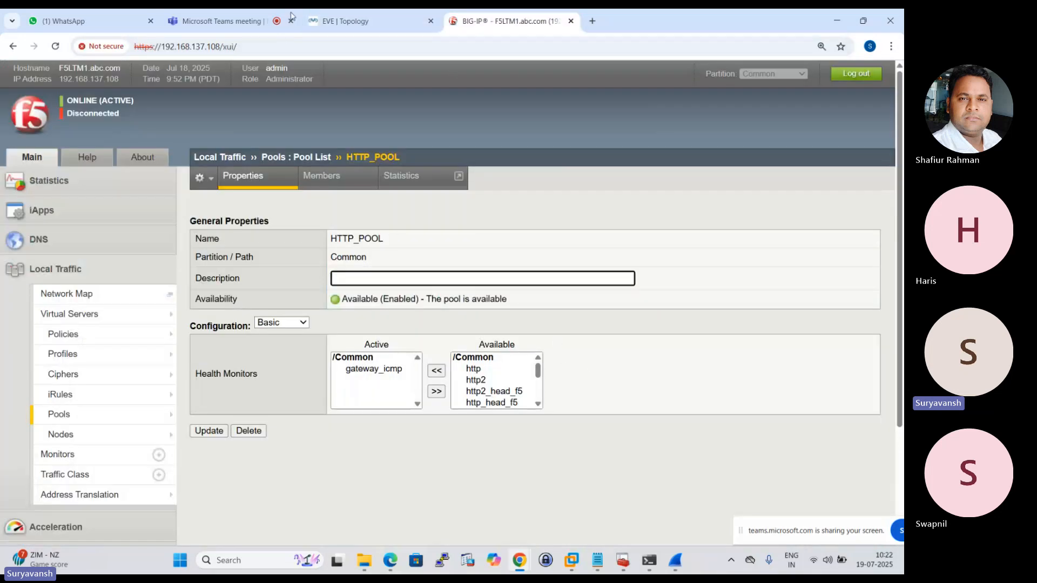
# Switch to Wireshark and review the ICMP echo exchanges between 192.168.1.100 and servers 192.168.1.3 and 192.168.1.2.
pyautogui.click(675, 560)
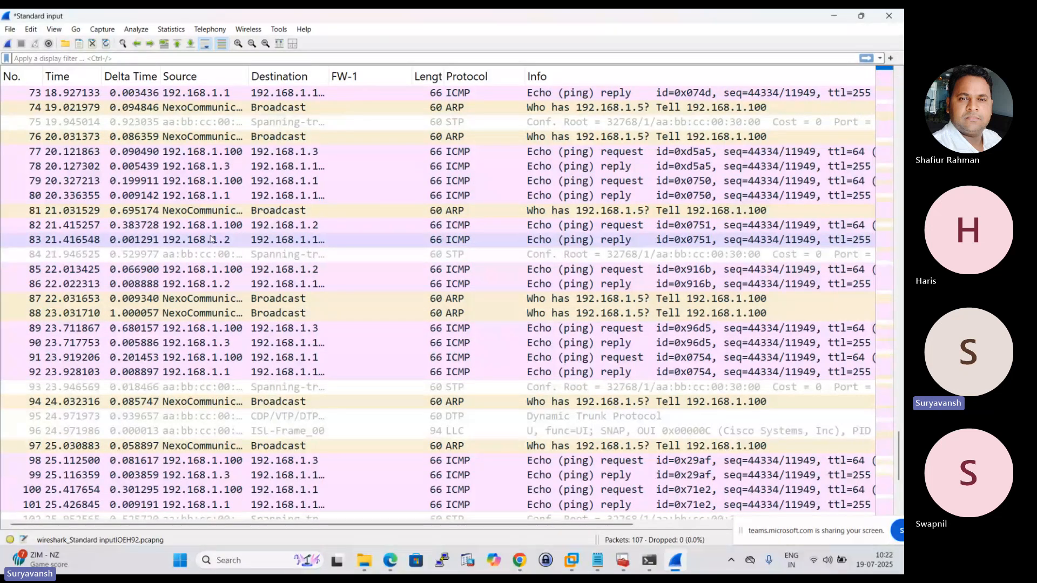
pyautogui.click(242, 153)
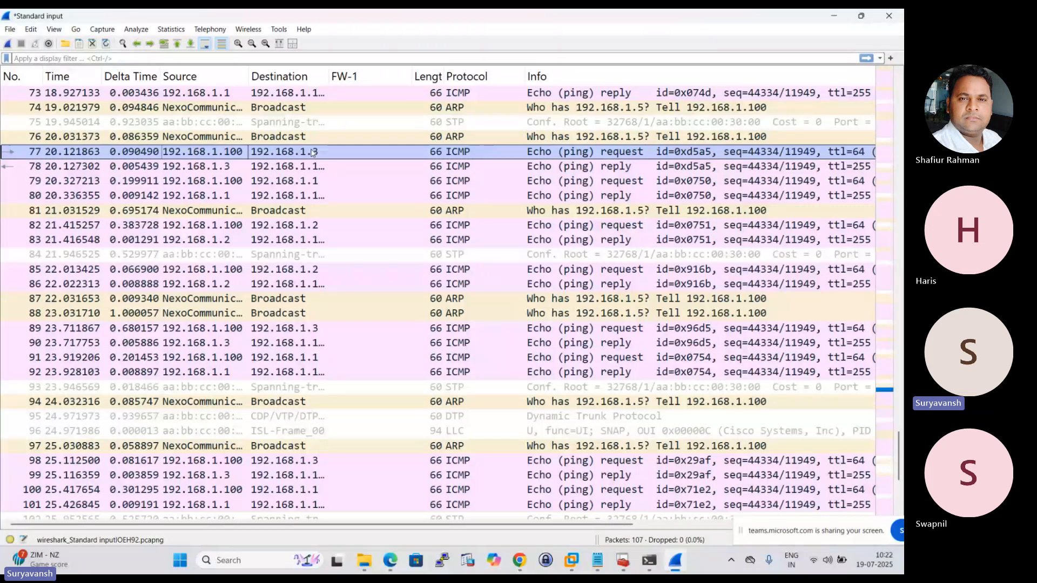
pyautogui.click(318, 167)
pyautogui.click(334, 225)
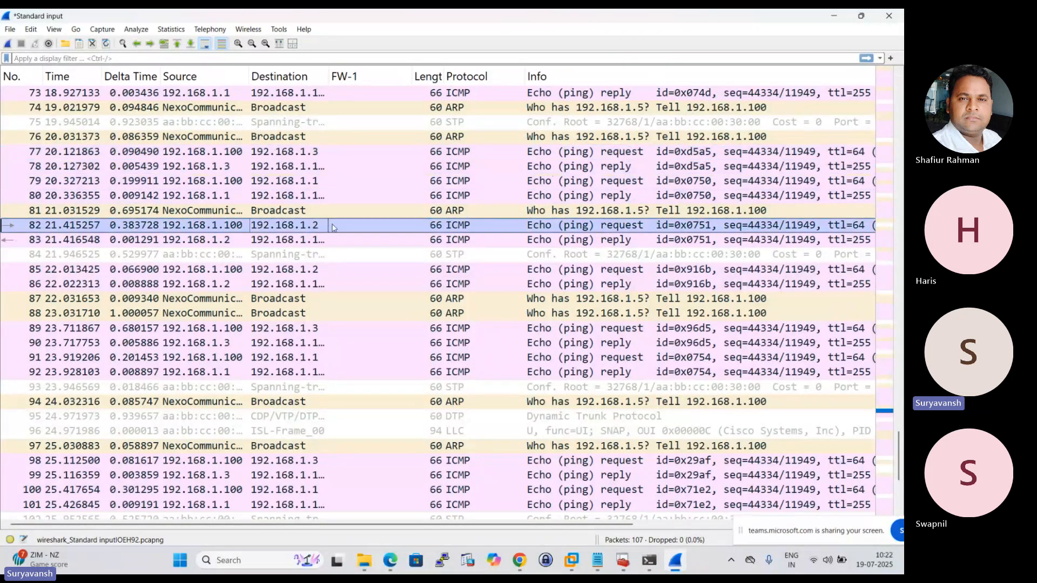
# Review the EVE topology in Chrome and the Monitoring Methods page of the PDF in Edge, and return to the Wireshark capture.
pyautogui.click(525, 561)
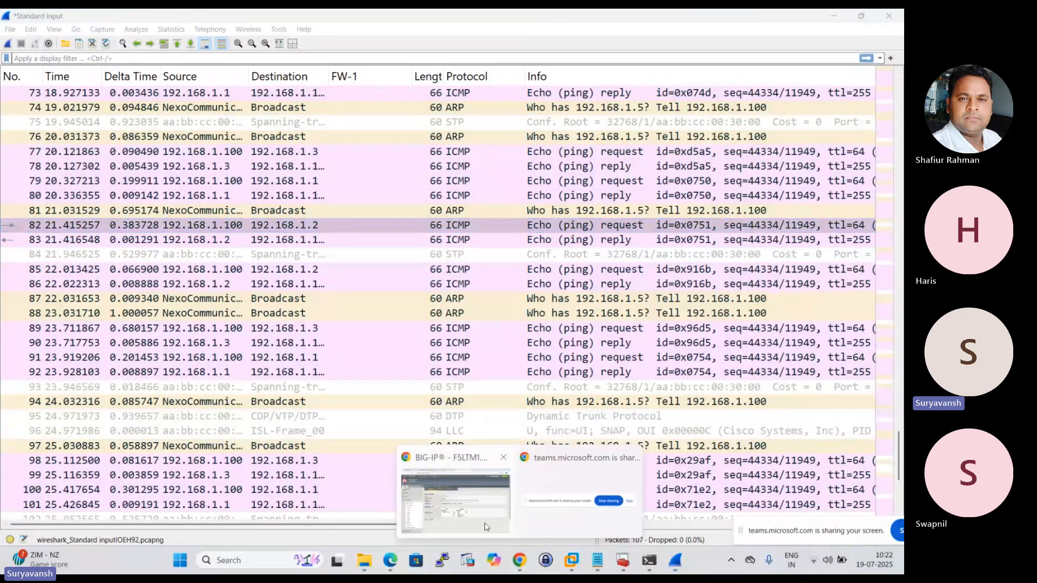
pyautogui.click(471, 499)
pyautogui.click(374, 18)
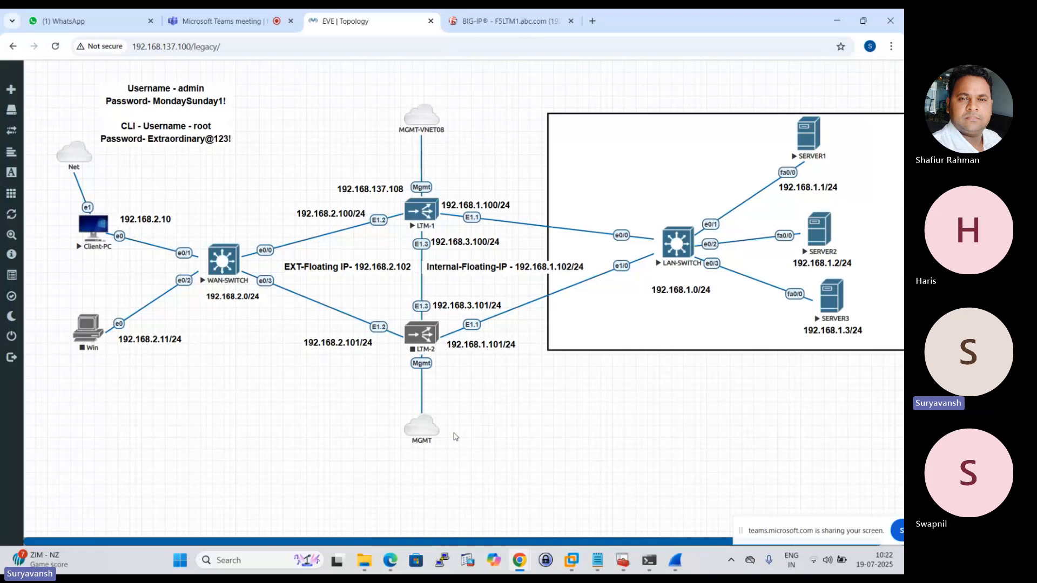
pyautogui.click(390, 560)
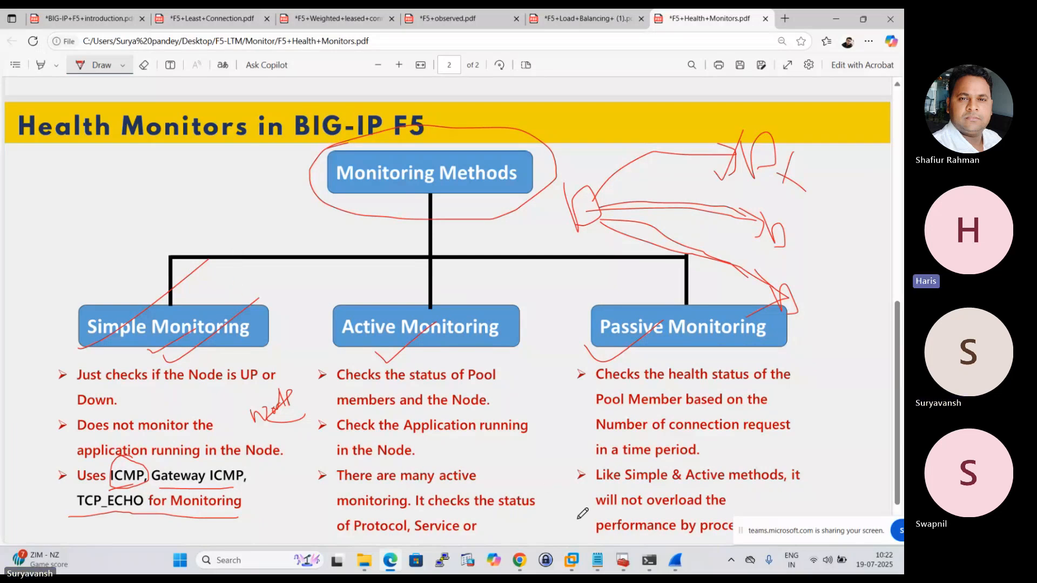
pyautogui.click(676, 561)
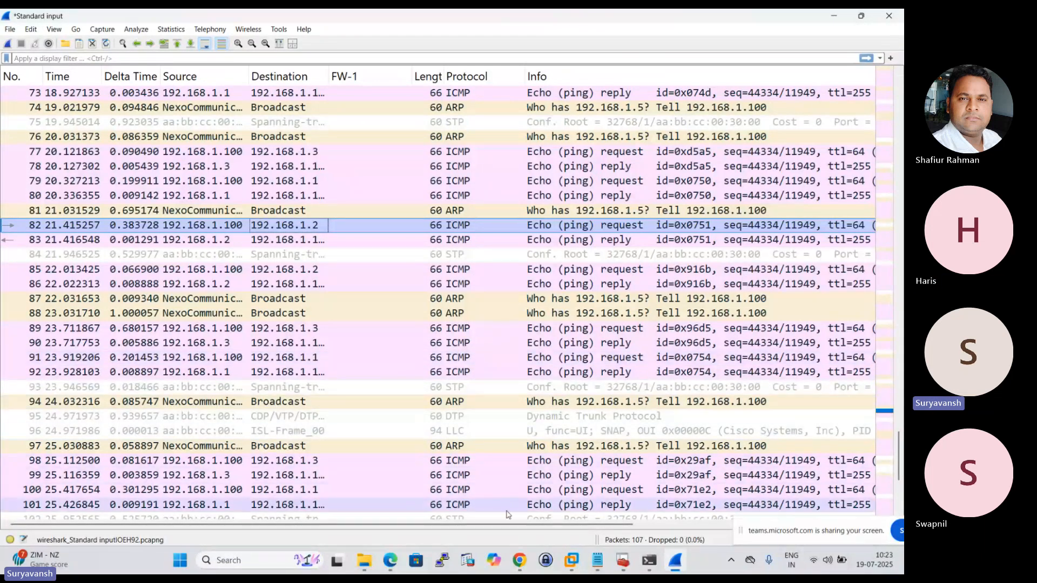
# Switch to the PDF in Edge, check-mark Simple Monitoring and underline ICMP, Gateway ICMP and TCP_ECHO.
pyautogui.click(390, 560)
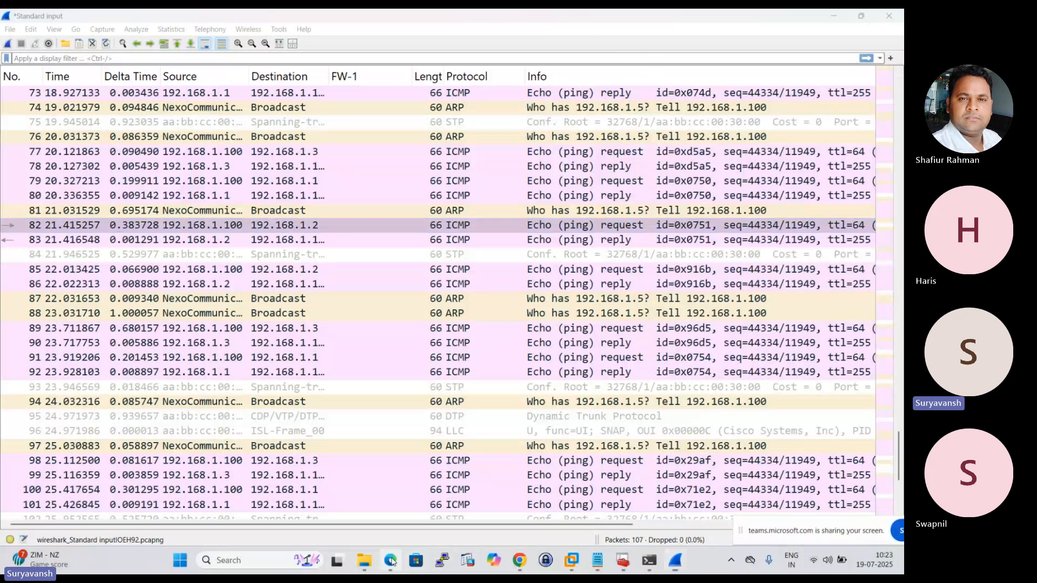
pyautogui.moveTo(146, 365); pyautogui.dragTo(237, 304)
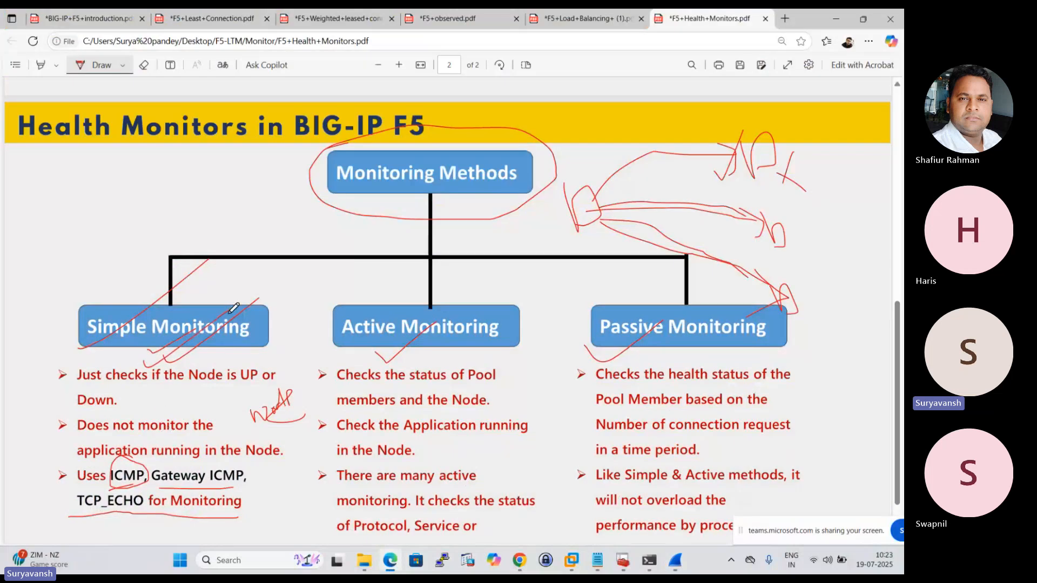
pyautogui.scroll(-1, 99, 377)
pyautogui.scroll(-2, 98, 377)
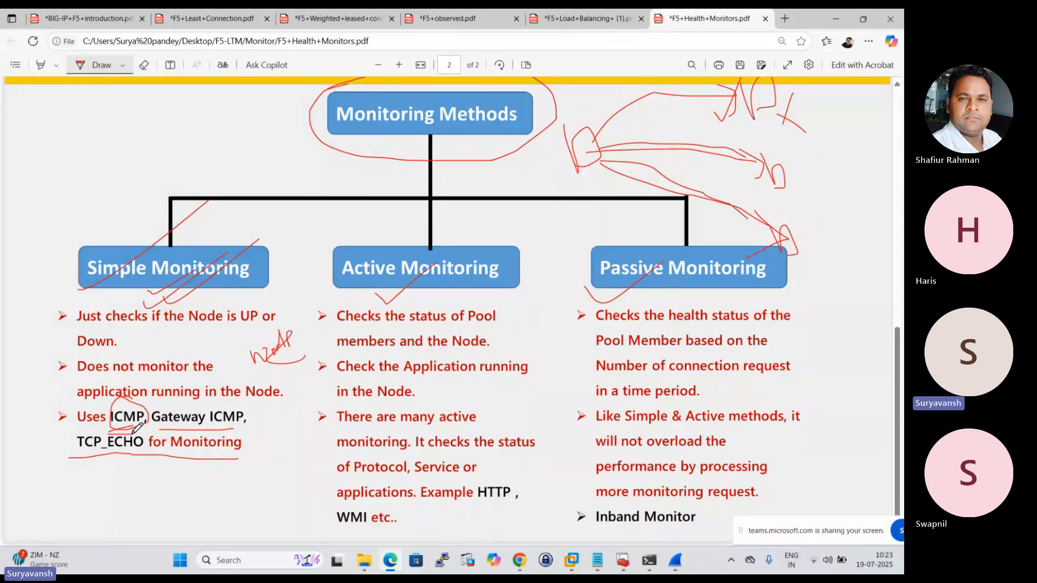
pyautogui.moveTo(198, 433); pyautogui.dragTo(230, 434)
pyautogui.moveTo(70, 458); pyautogui.dragTo(137, 459)
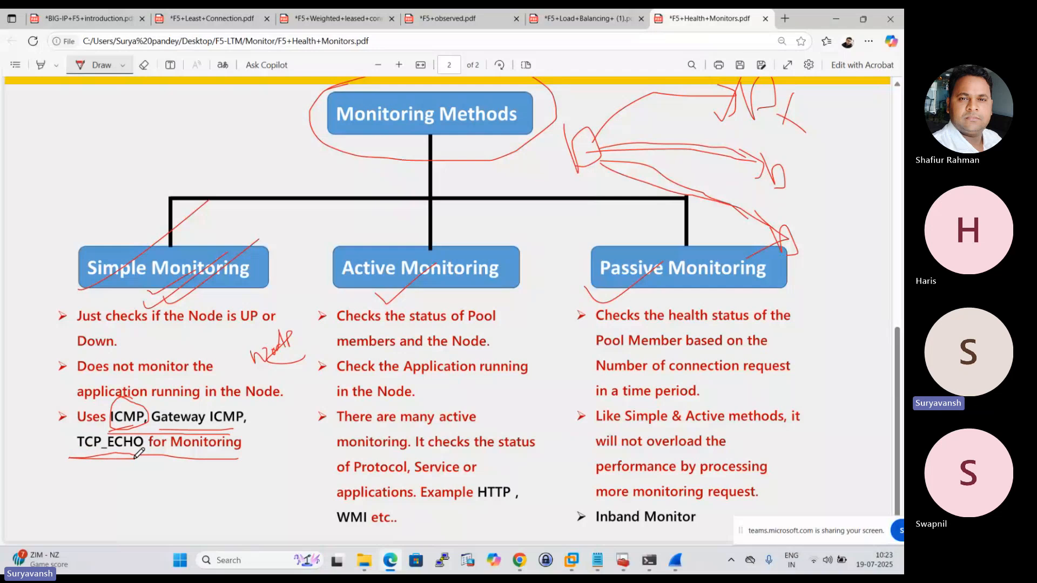
# Switch to BIG-IP in Chrome and look through the health monitors available for HTTP_POOL.
pyautogui.click(520, 560)
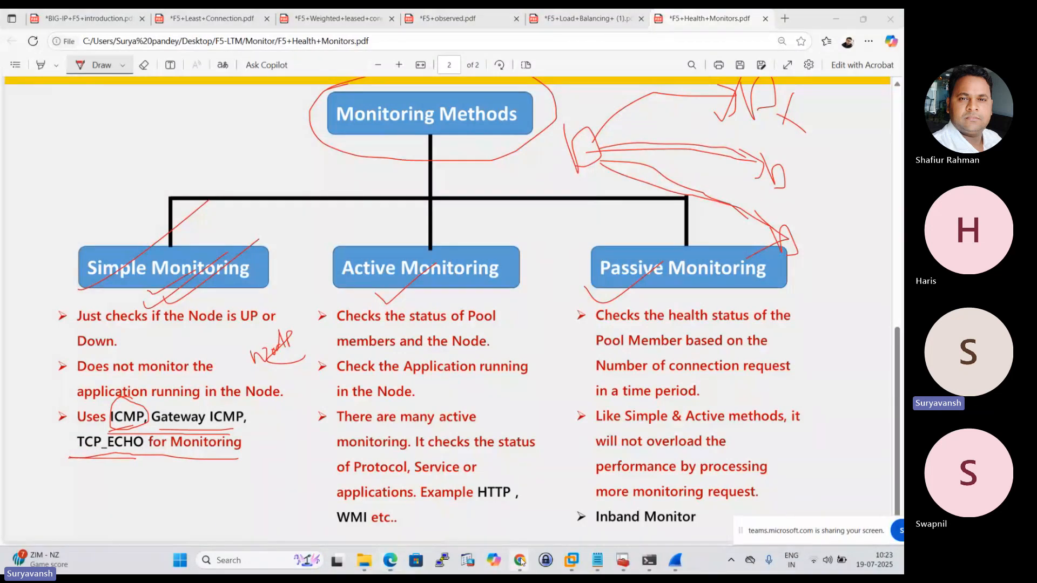
pyautogui.click(446, 518)
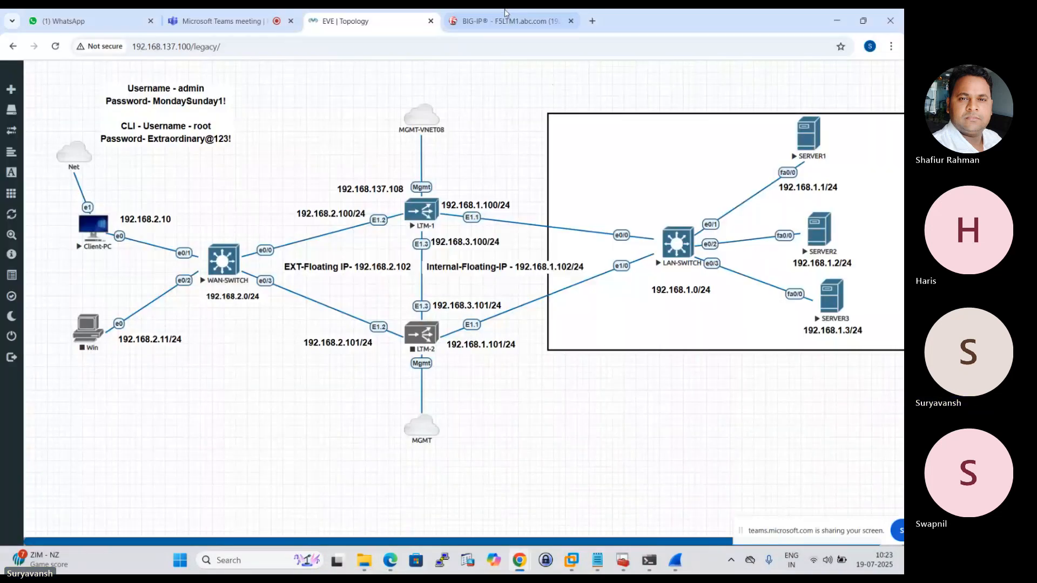
pyautogui.click(502, 21)
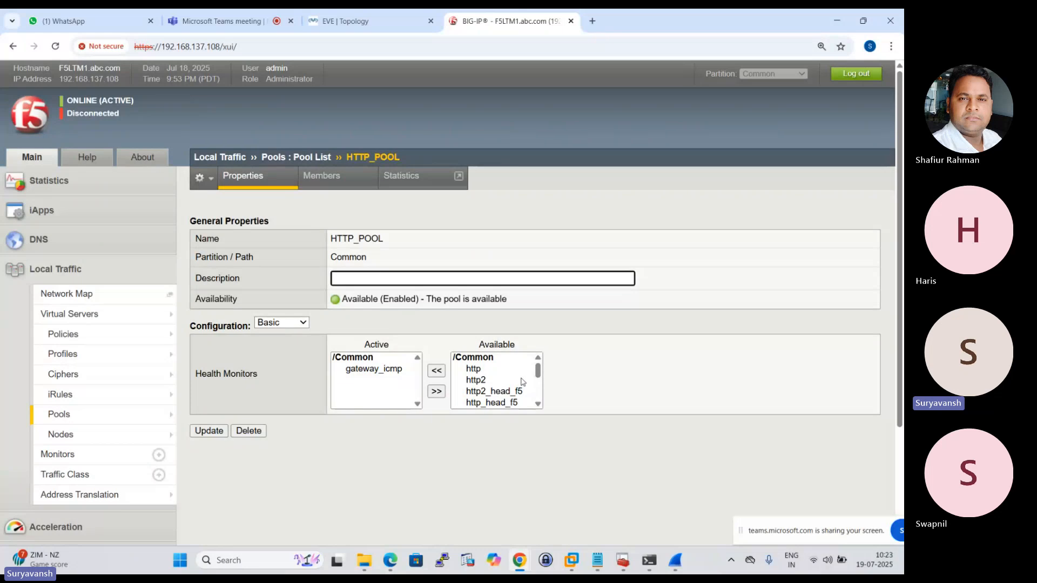
pyautogui.scroll(-6, 524, 383)
pyautogui.scroll(6, 497, 257)
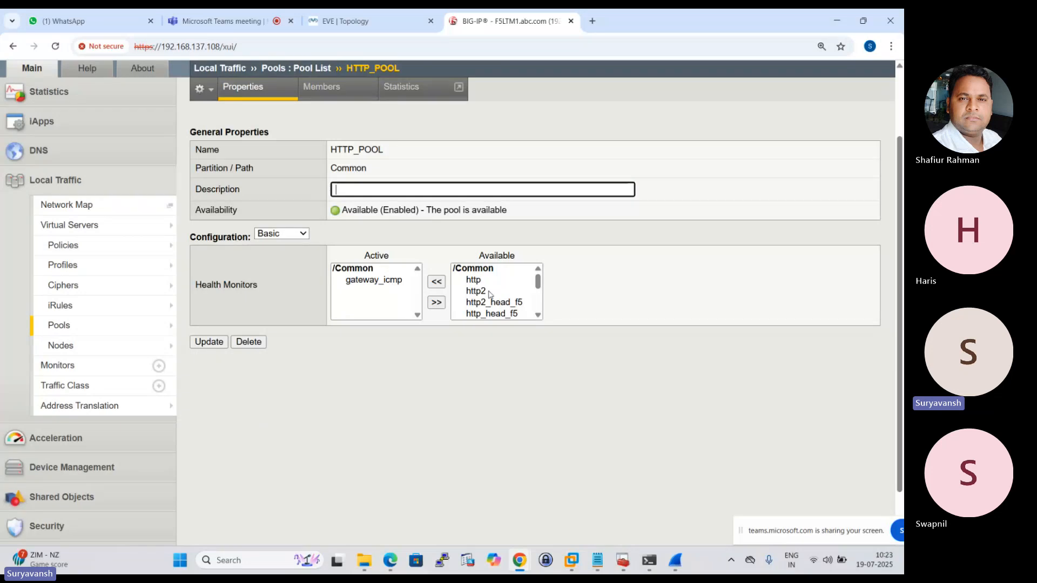
# Return to the PDF in Edge, circle Gateway ICMP, and draw a stroke and a check mark at TCP_ECHO.
pyautogui.click(390, 560)
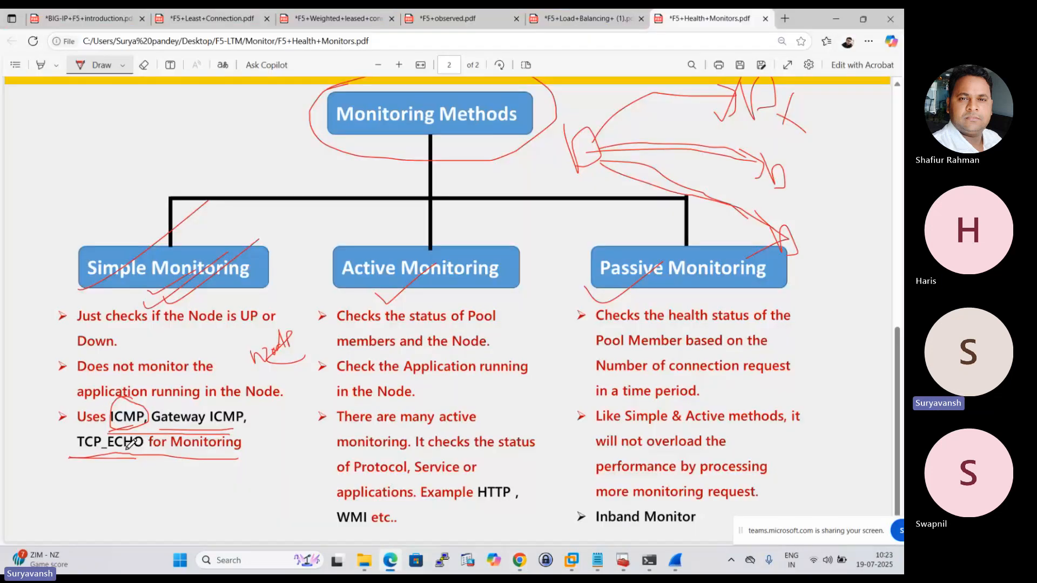
pyautogui.moveTo(97, 458)
pyautogui.mouseDown()
pyautogui.moveTo(146, 437)
pyautogui.moveTo(171, 409)
pyautogui.moveTo(148, 416)
pyautogui.moveTo(169, 430)
pyautogui.moveTo(246, 430)
pyautogui.moveTo(250, 404)
pyautogui.moveTo(219, 397)
pyautogui.moveTo(140, 410)
pyautogui.moveTo(206, 423)
pyautogui.mouseUp()
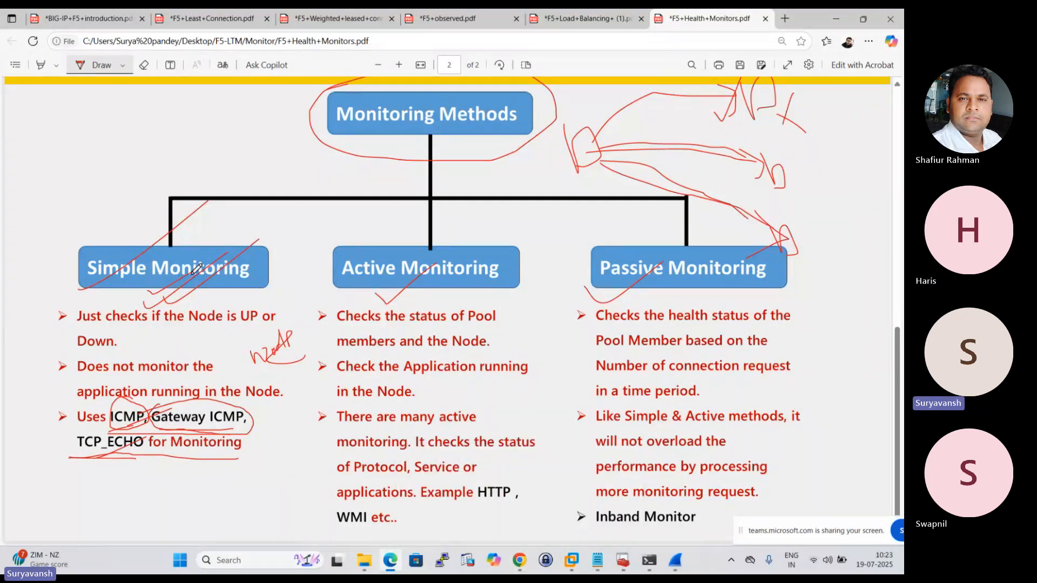
pyautogui.moveTo(96, 469)
pyautogui.mouseDown()
pyautogui.moveTo(172, 423)
pyautogui.moveTo(173, 440)
pyautogui.mouseUp()
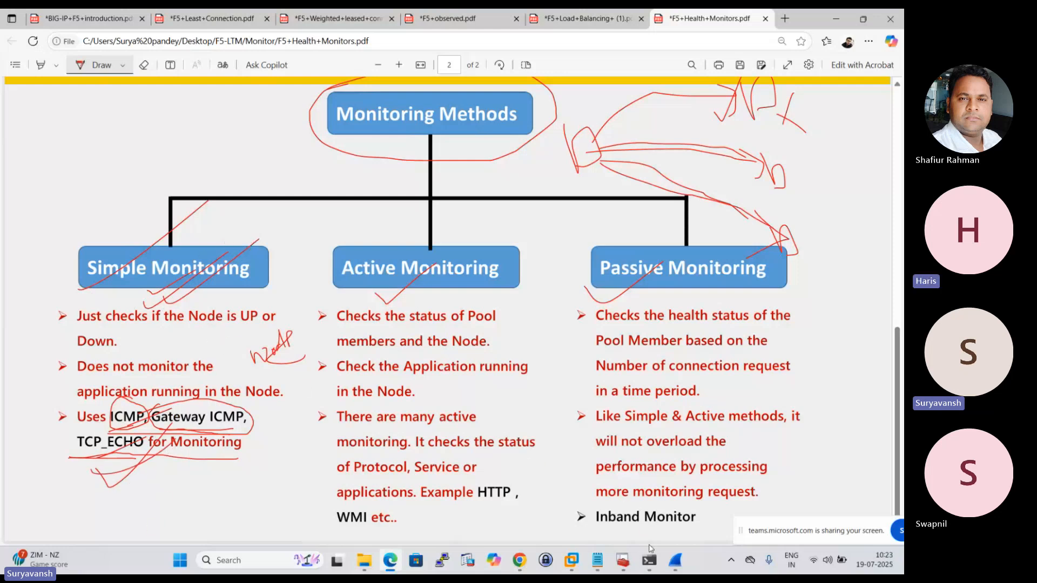
# Review the ICMP packets in Wireshark, then HTTP_POOL's assigned monitor and the EVE topology in Chrome.
pyautogui.click(675, 560)
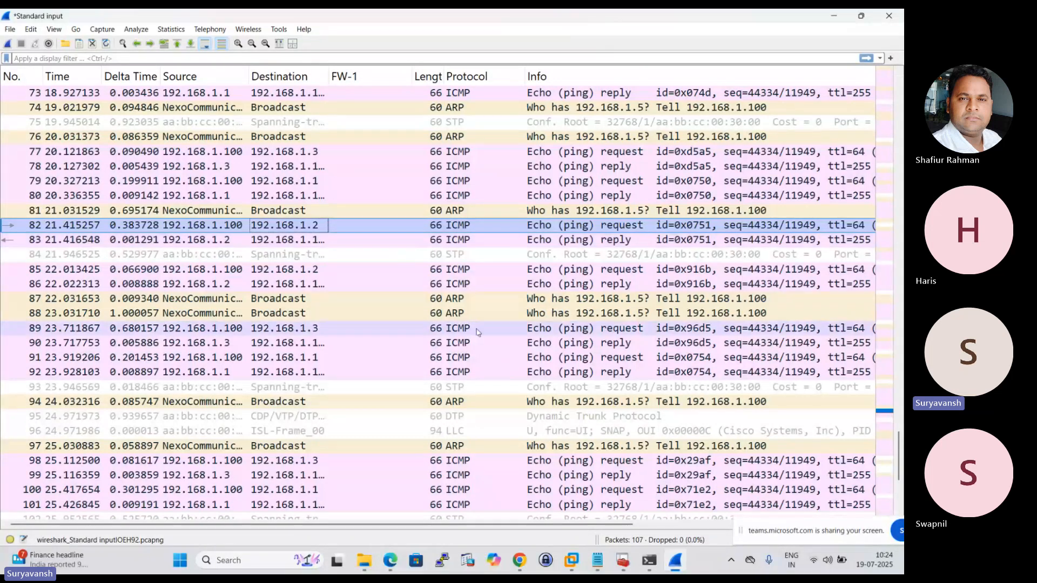
pyautogui.click(521, 561)
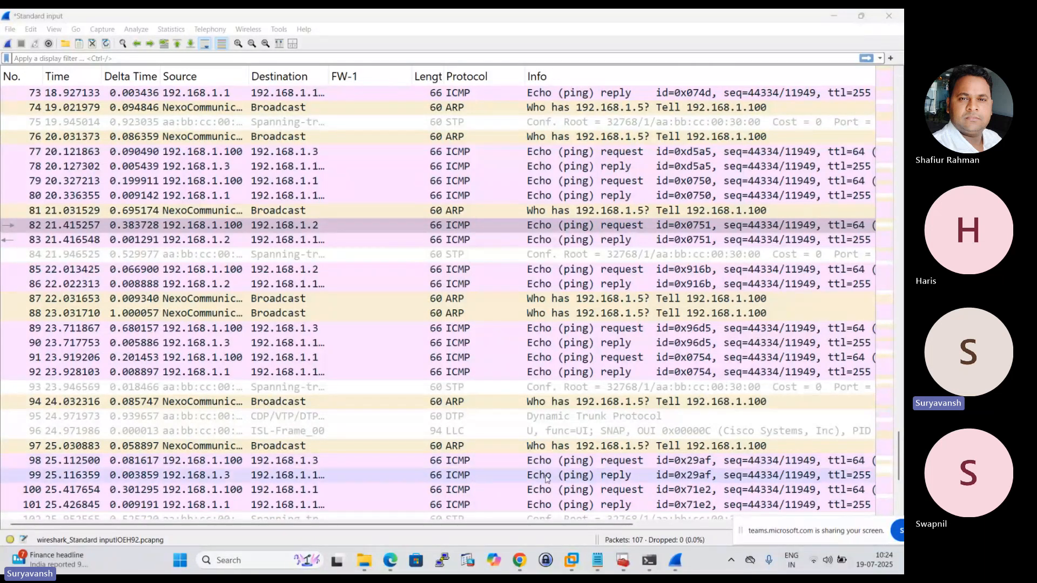
pyautogui.moveTo(519, 562)
pyautogui.click(473, 513)
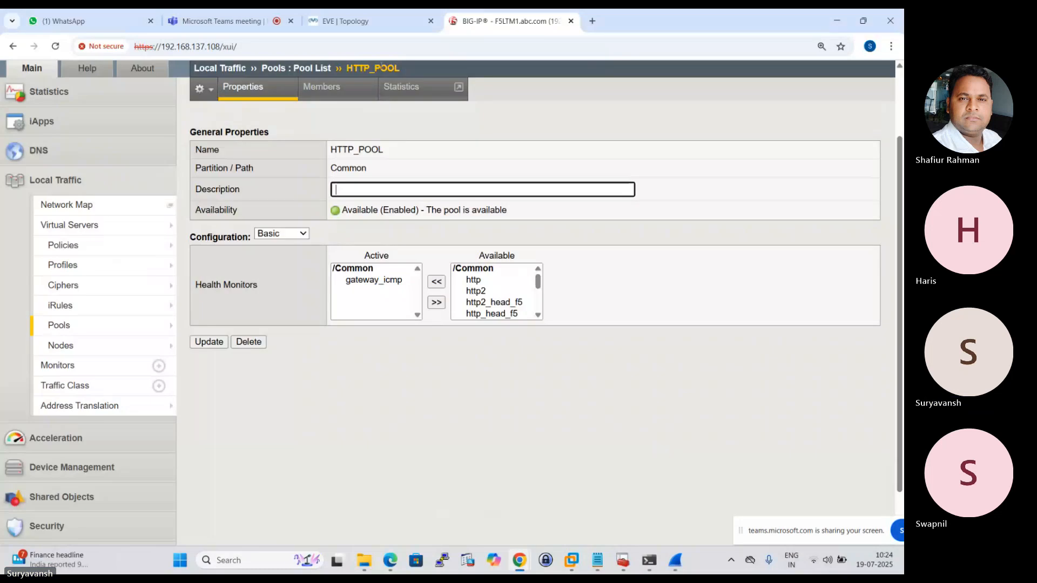
pyautogui.click(368, 21)
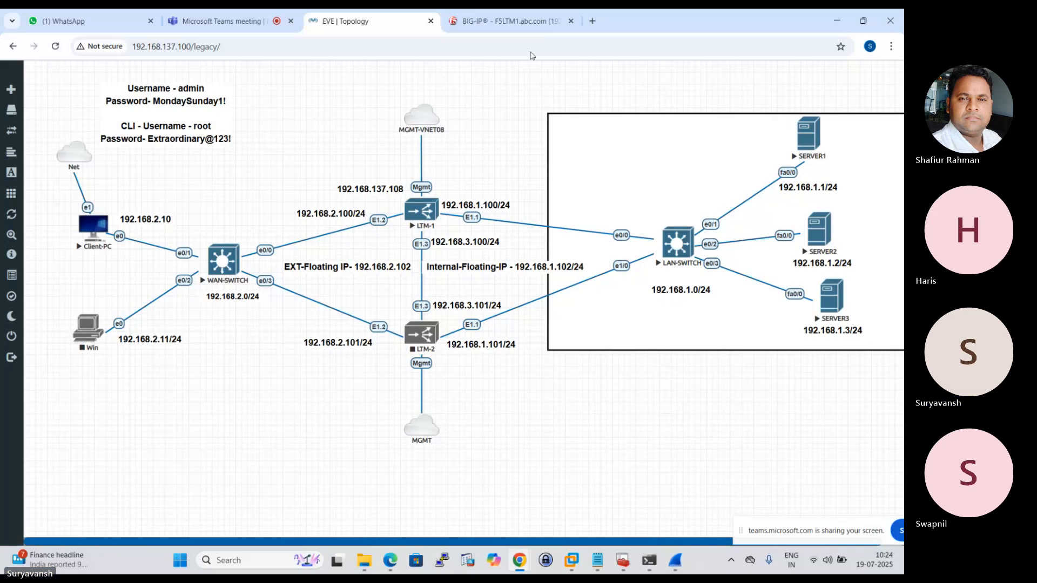
pyautogui.click(520, 22)
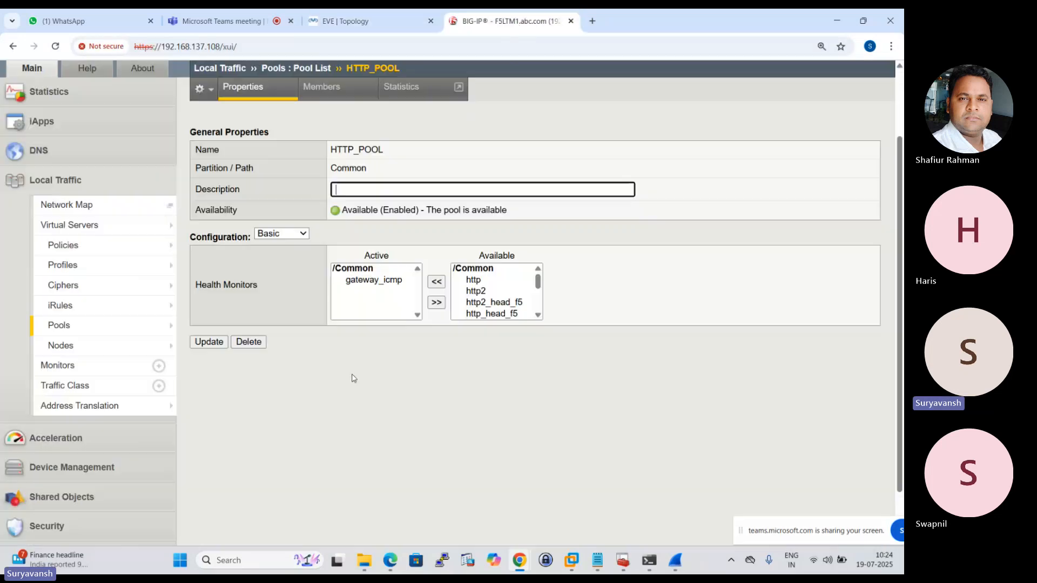
# Switch to the PDF in Edge, check-mark Active Monitoring and underline its points on pool members, running applications and active monitoring.
pyautogui.click(390, 556)
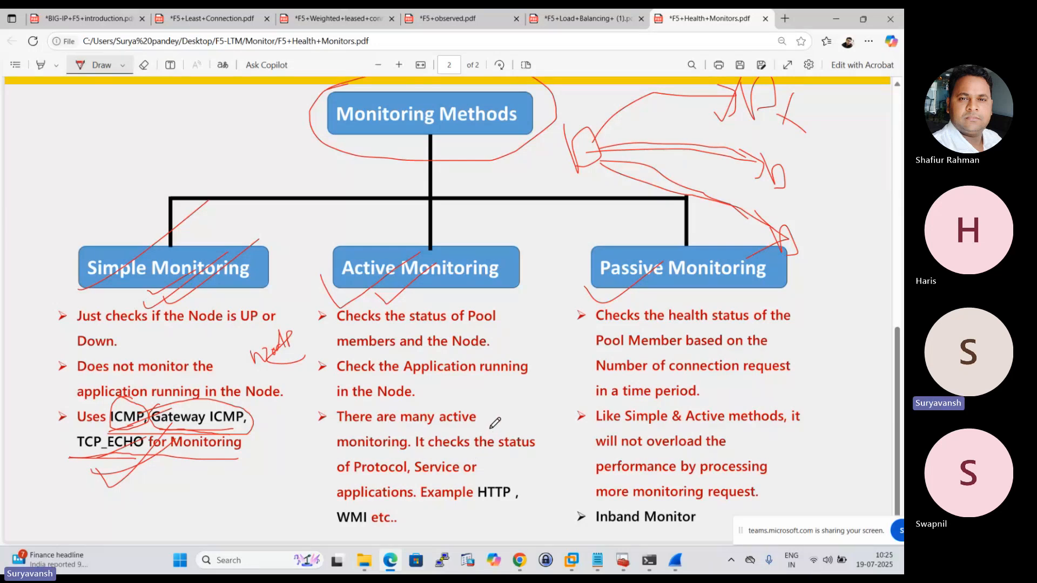
pyautogui.moveTo(338, 326); pyautogui.dragTo(504, 324)
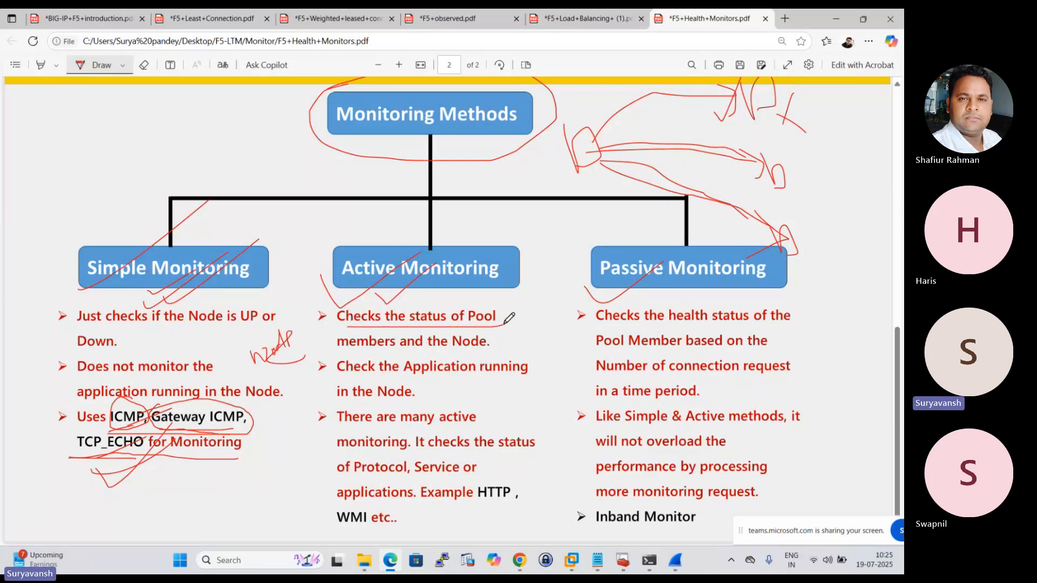
pyautogui.moveTo(339, 352); pyautogui.dragTo(484, 352)
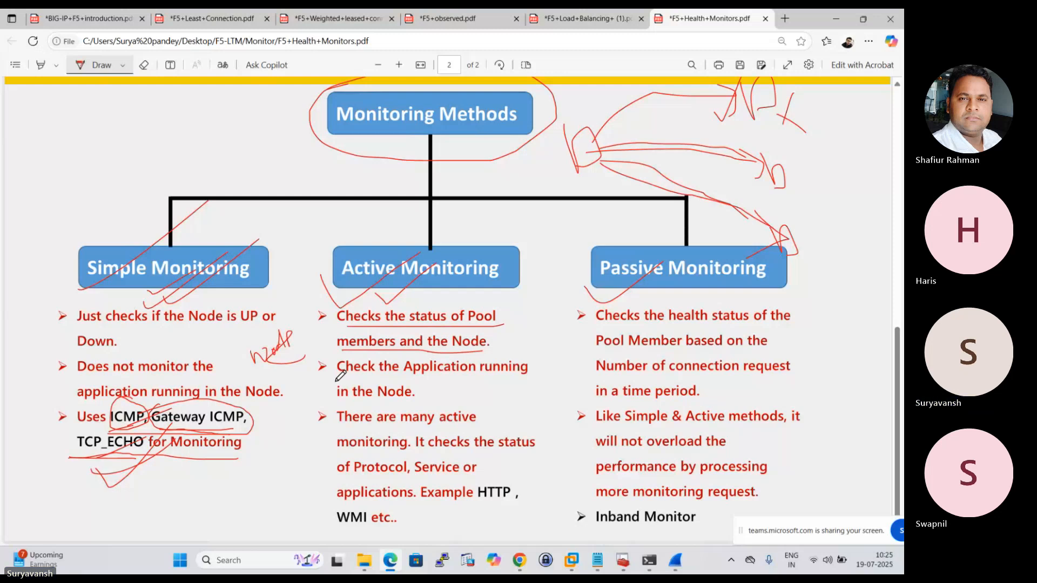
pyautogui.moveTo(336, 381)
pyautogui.mouseDown()
pyautogui.moveTo(529, 361)
pyautogui.moveTo(392, 397)
pyautogui.moveTo(416, 396)
pyautogui.mouseUp()
pyautogui.moveTo(327, 432); pyautogui.dragTo(461, 432)
pyautogui.moveTo(336, 455); pyautogui.dragTo(359, 455)
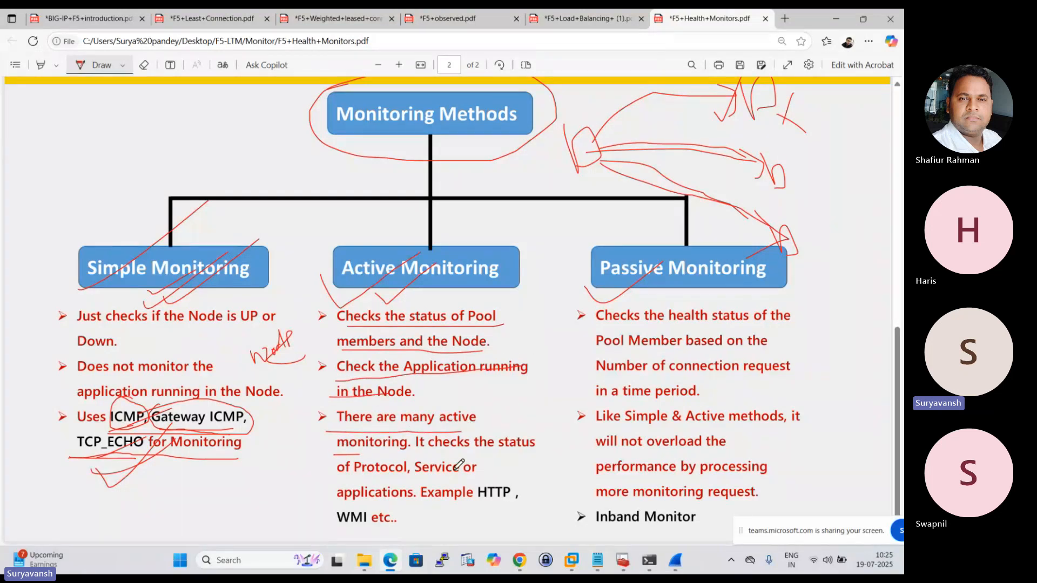
pyautogui.moveTo(437, 480); pyautogui.dragTo(520, 455)
# In BIG-IP in Chrome, replace HTTP_POOL's gateway_icmp health monitor with tcp, save the change, and switch to the EVE topology.
pyautogui.moveTo(519, 560)
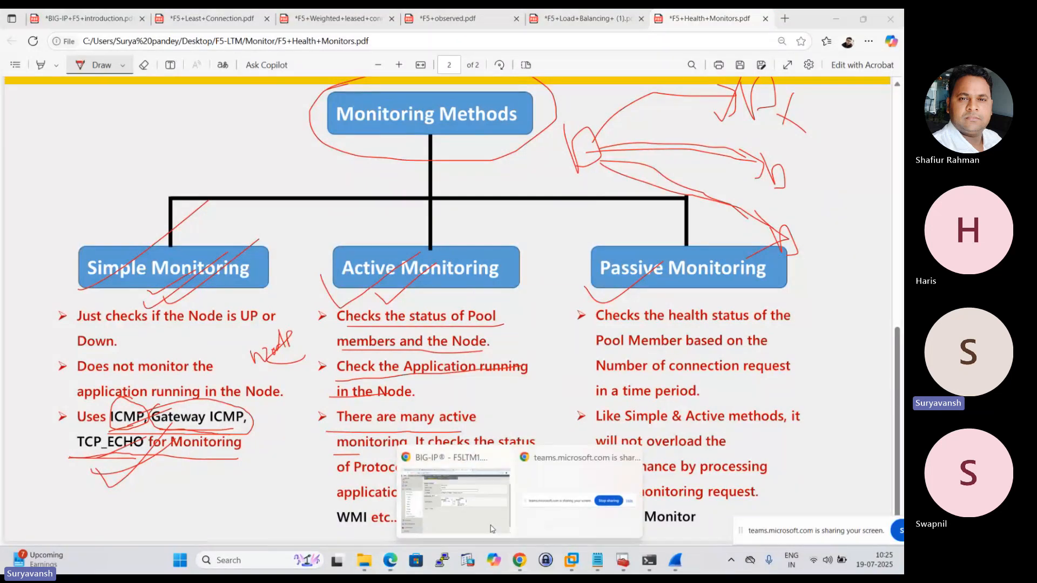
pyautogui.click(468, 503)
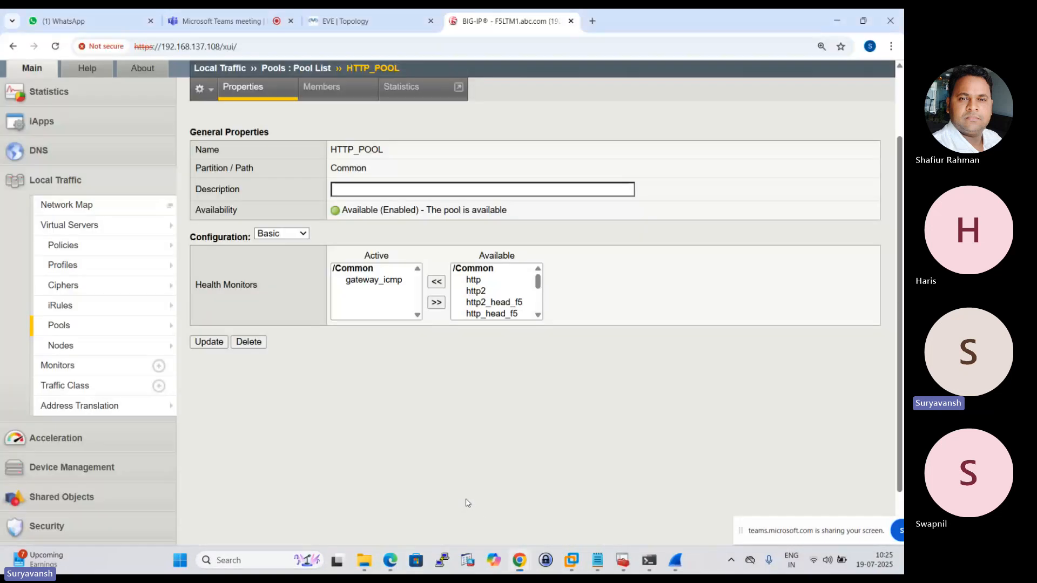
pyautogui.click(388, 280)
pyautogui.click(442, 303)
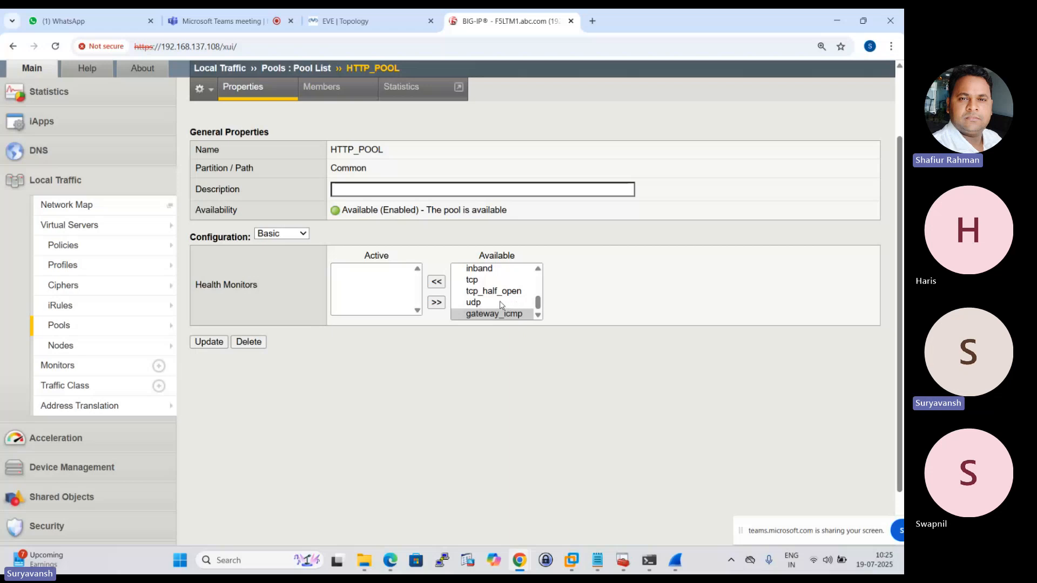
pyautogui.scroll(3, 492, 304)
pyautogui.scroll(-3, 489, 304)
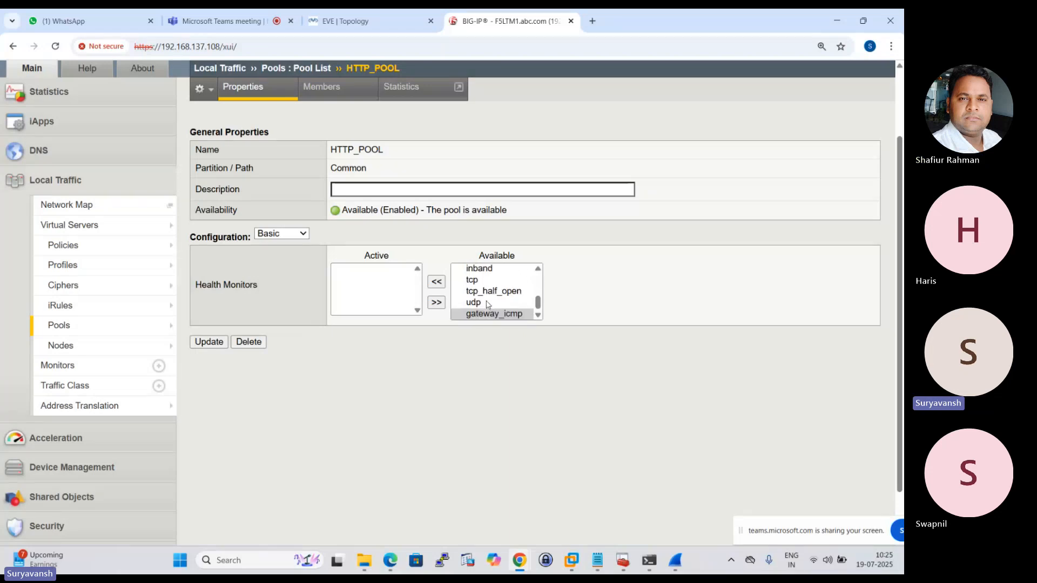
pyautogui.click(475, 280)
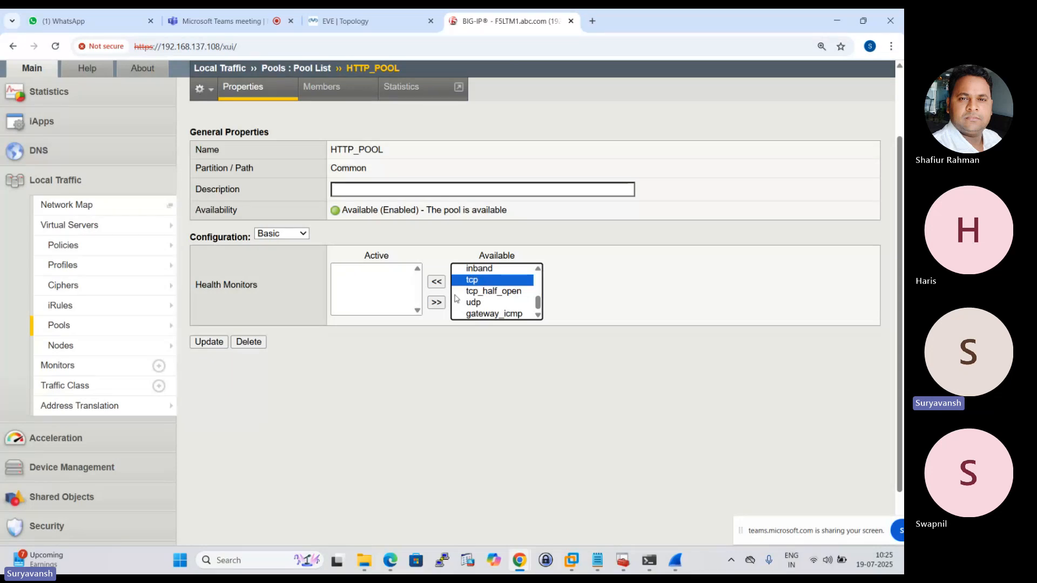
pyautogui.click(436, 282)
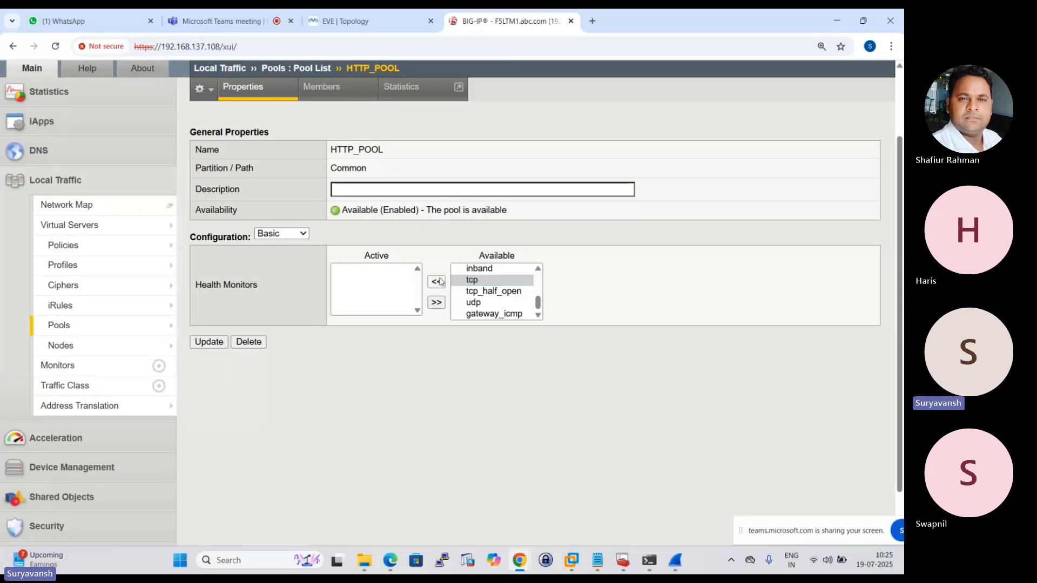
pyautogui.click(199, 342)
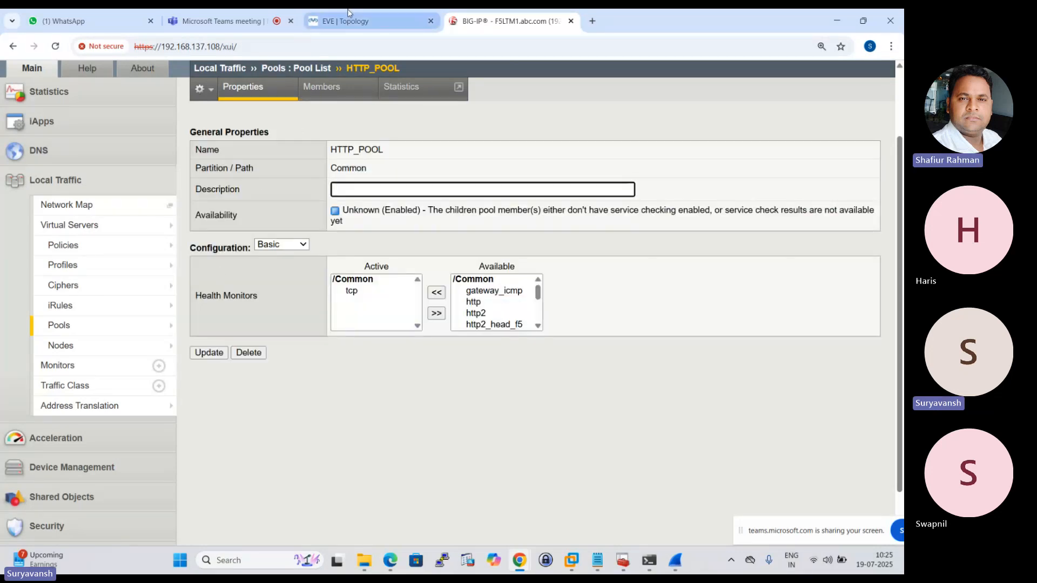
pyautogui.click(348, 16)
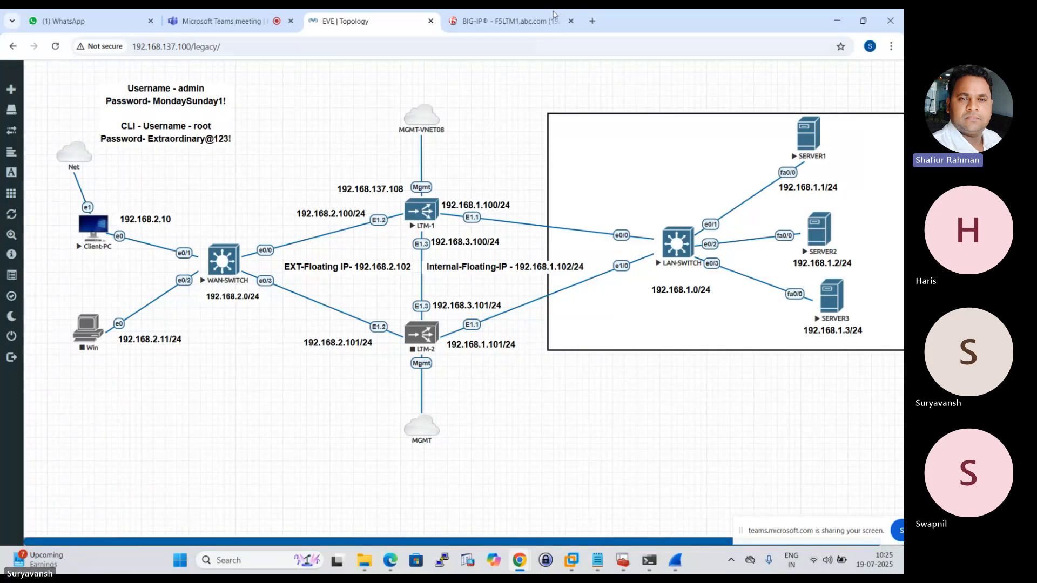
# In BIG-IP, try http alongside tcp as an active health monitor on HTTP_POOL, take http out again, and update the pool.
pyautogui.click(510, 12)
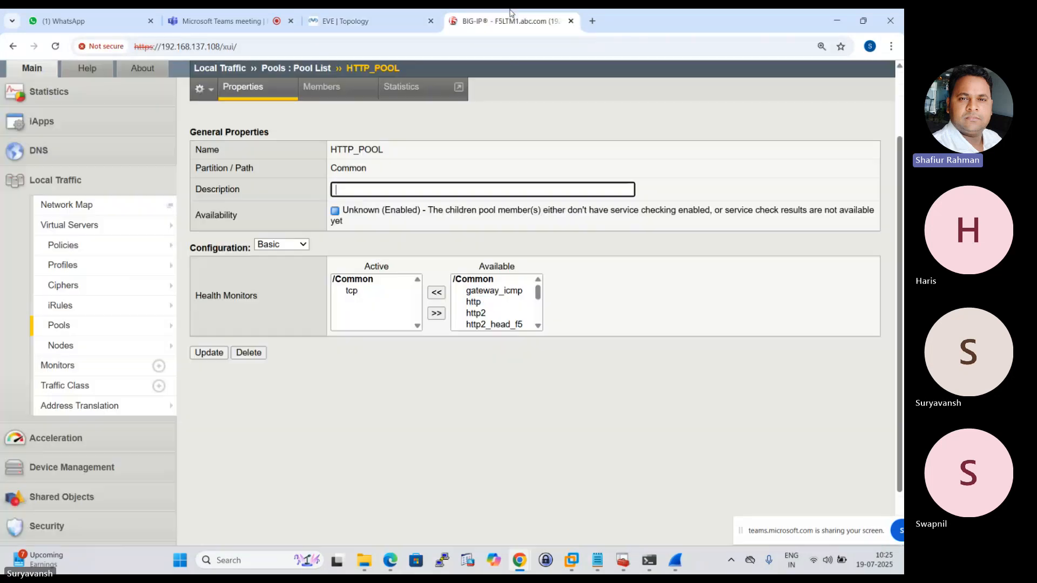
pyautogui.click(474, 303)
pyautogui.click(436, 293)
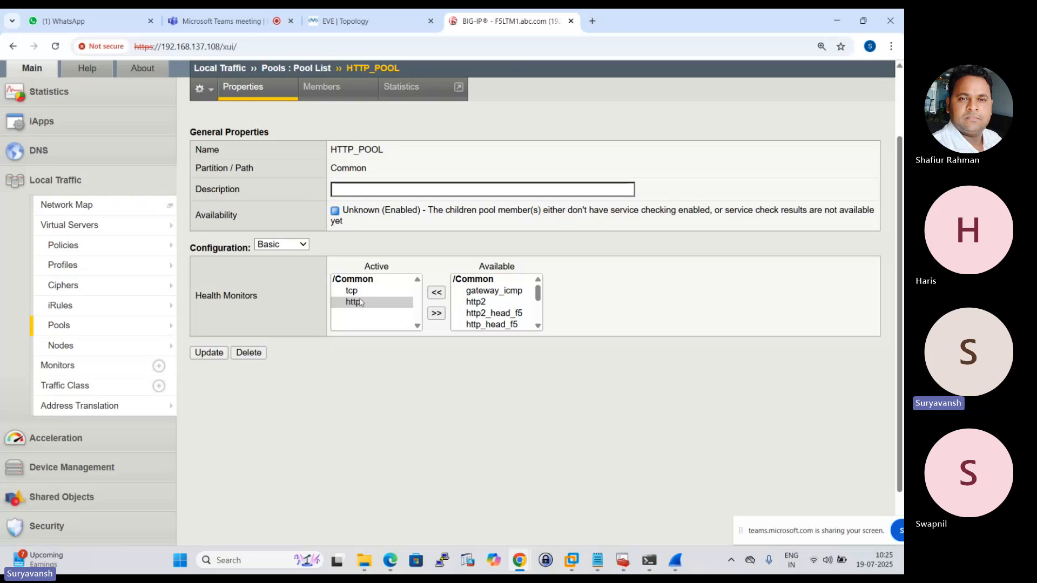
pyautogui.click(351, 21)
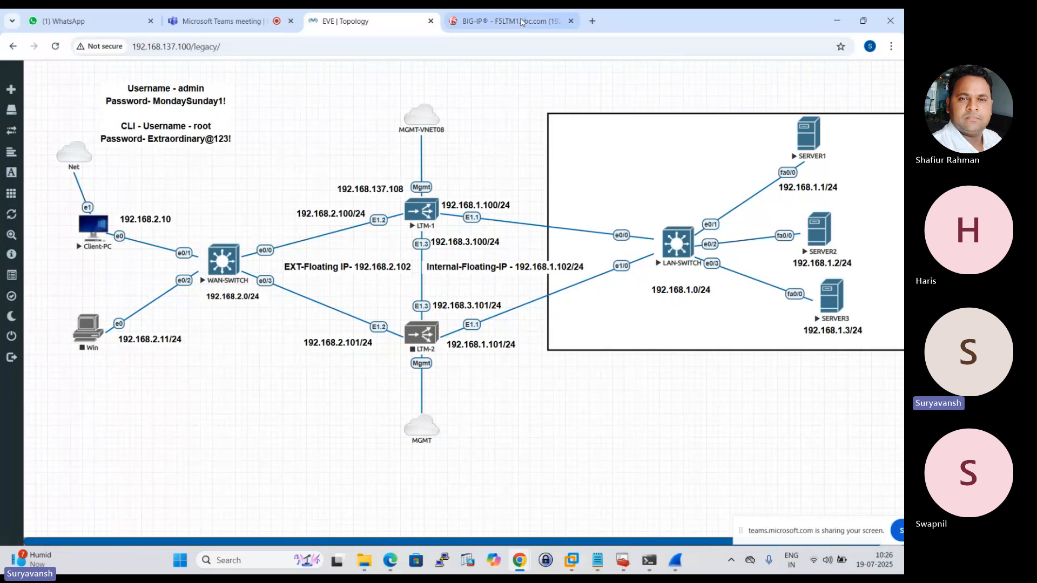
pyautogui.click(507, 20)
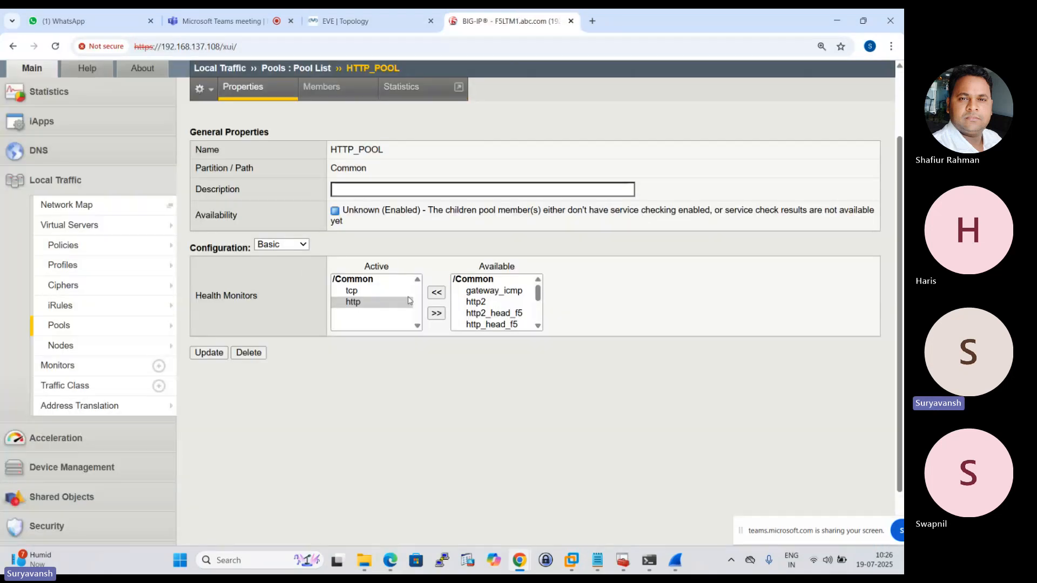
pyautogui.click(436, 314)
pyautogui.click(211, 352)
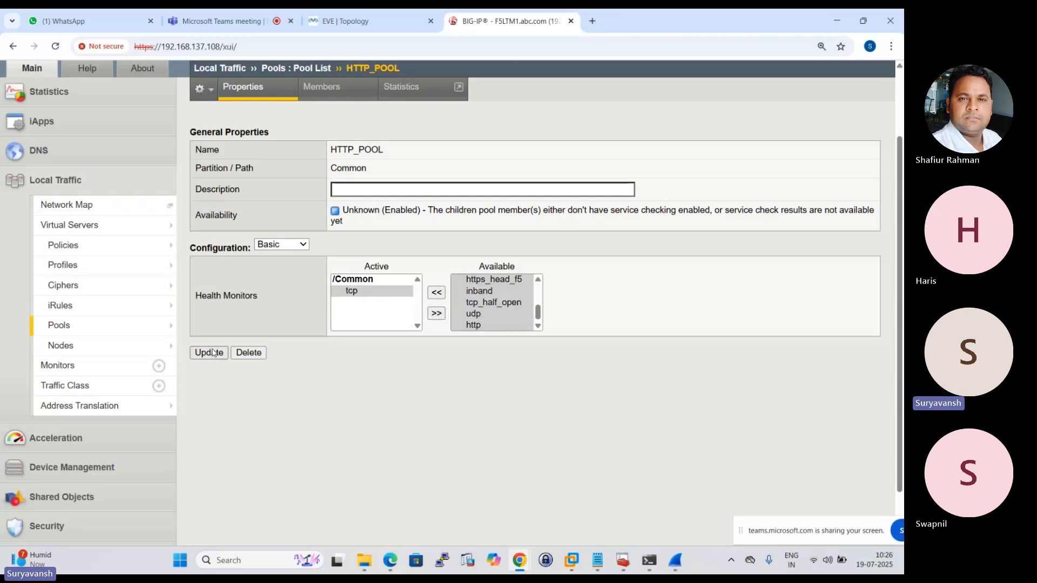
# Close the old ICMP capture in Wireshark and return to the EVE topology in Chrome.
pyautogui.click(348, 14)
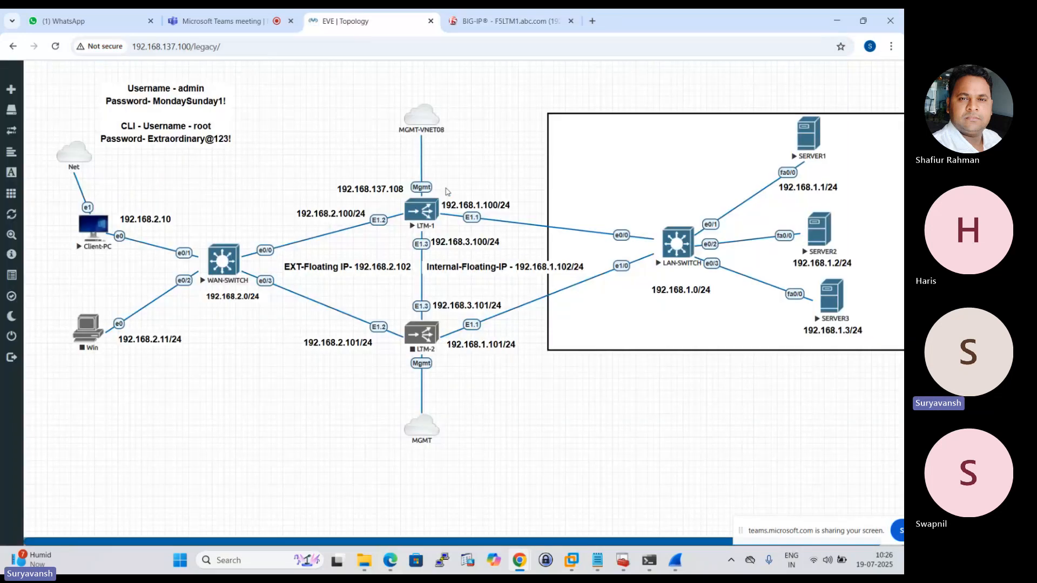
pyautogui.rightClick(433, 217)
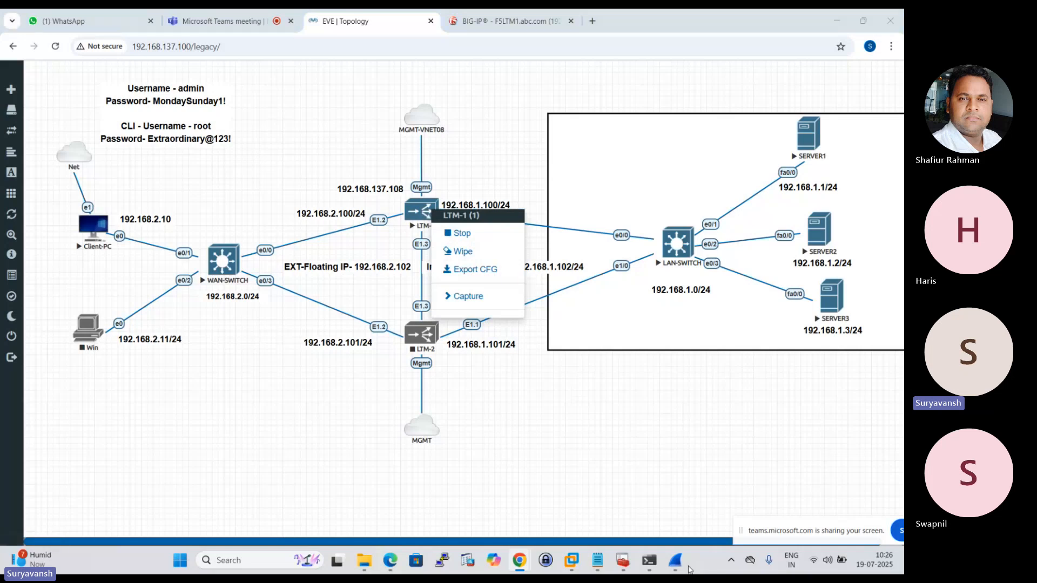
pyautogui.click(686, 565)
pyautogui.click(889, 16)
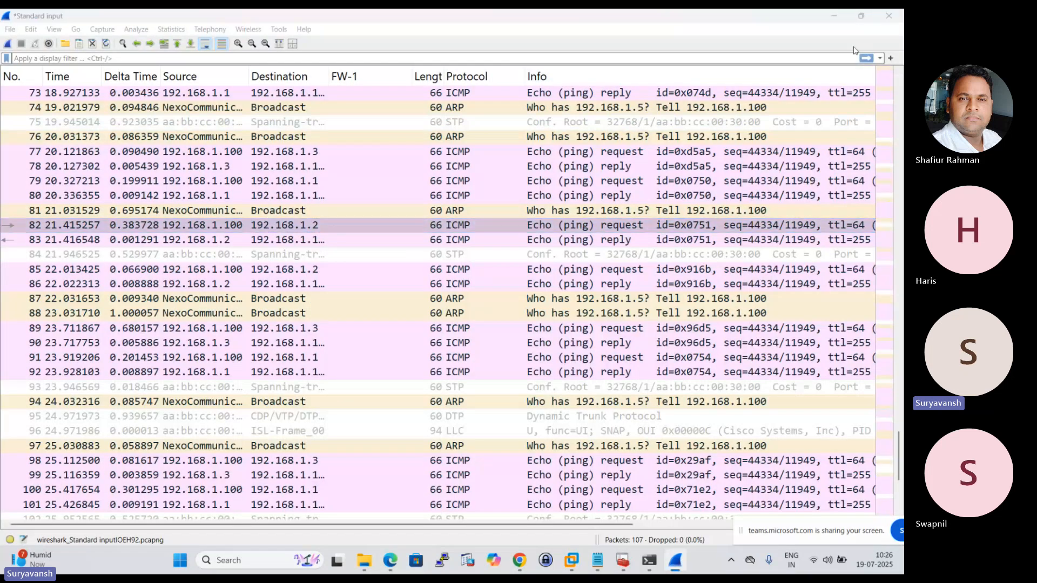
pyautogui.click(471, 298)
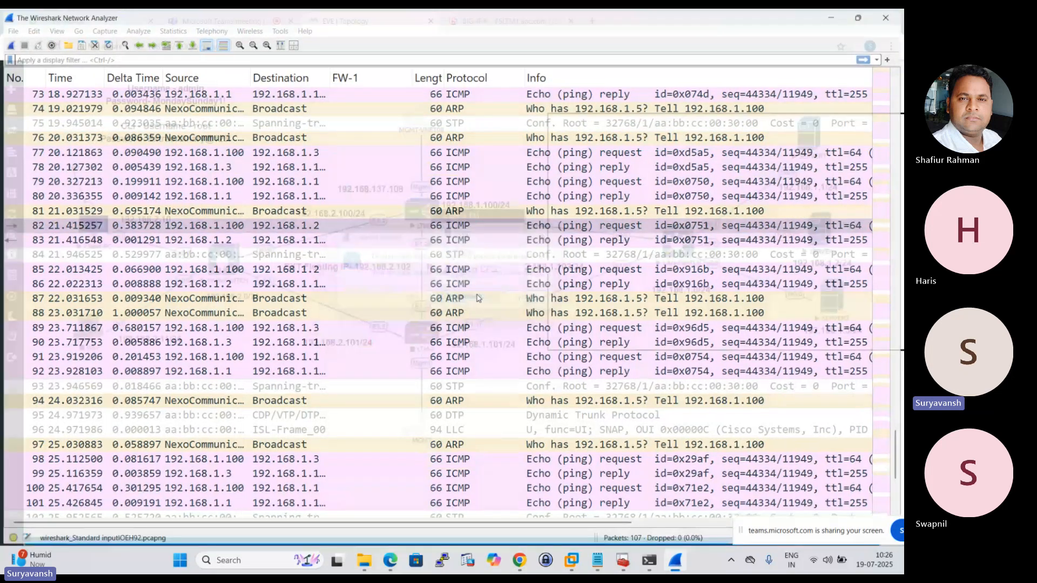
pyautogui.click(502, 173)
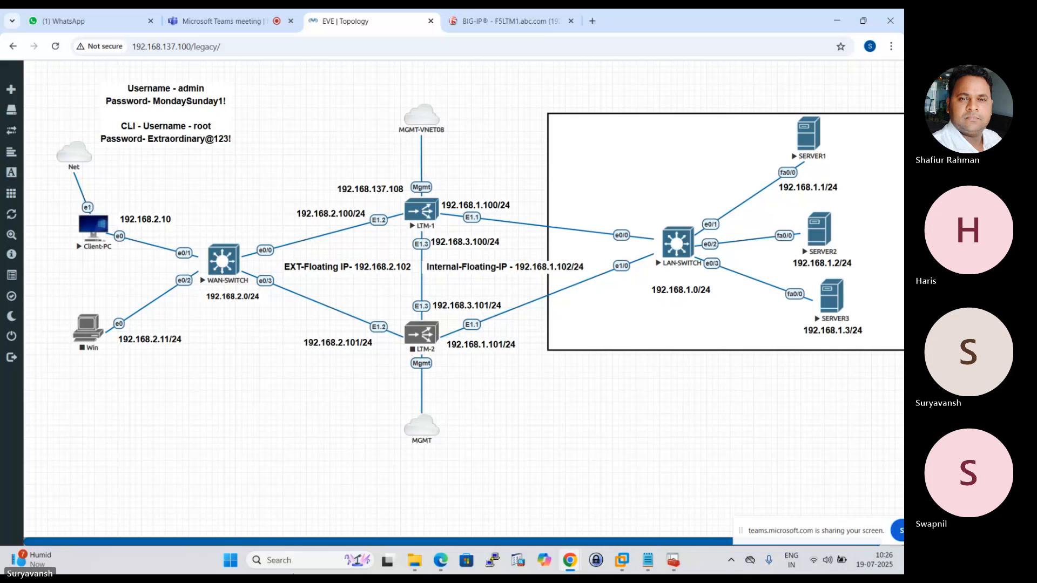
# Launch Epic Pen and place its toolbar beside Client-PC on the EVE topology.
pyautogui.click(294, 561)
pyautogui.write('ep')
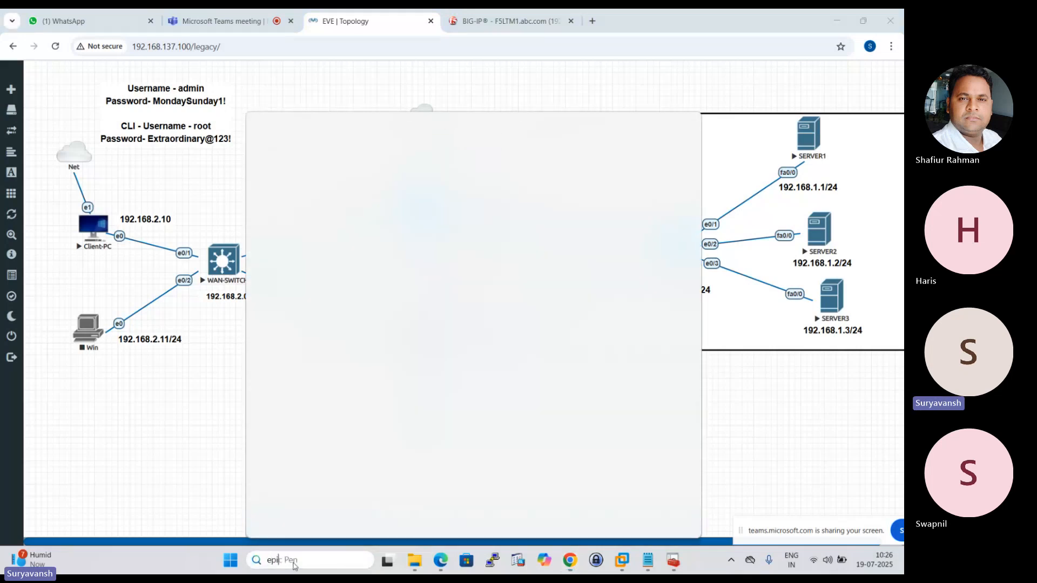
pyautogui.write('i')
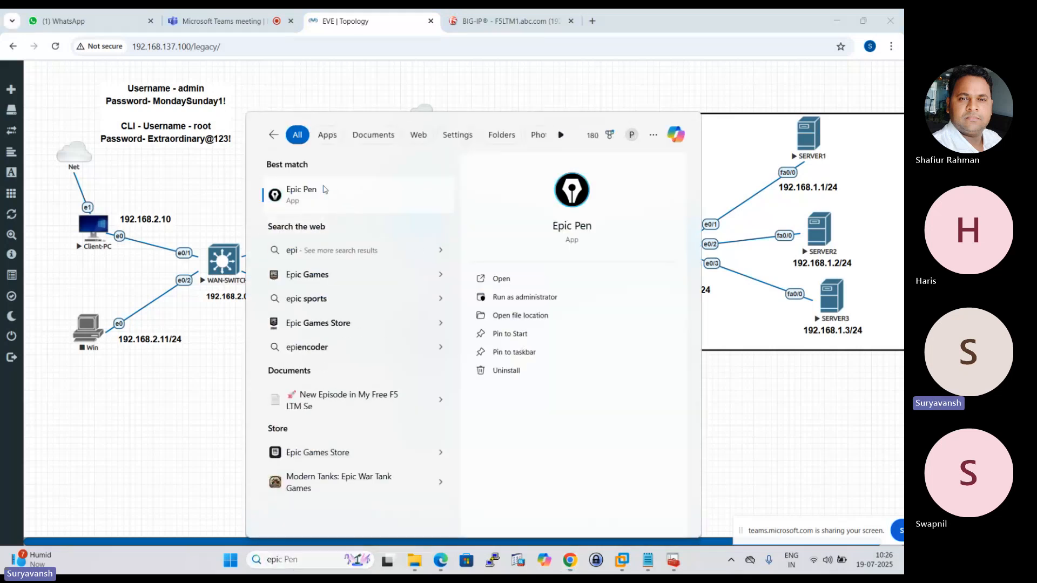
pyautogui.click(327, 190)
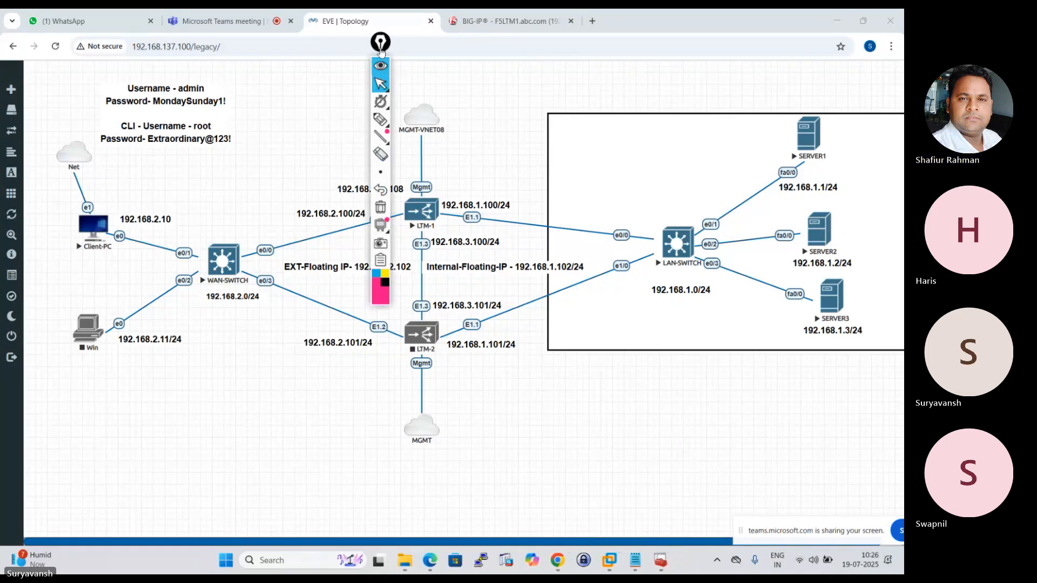
pyautogui.moveTo(380, 49); pyautogui.dragTo(47, 215)
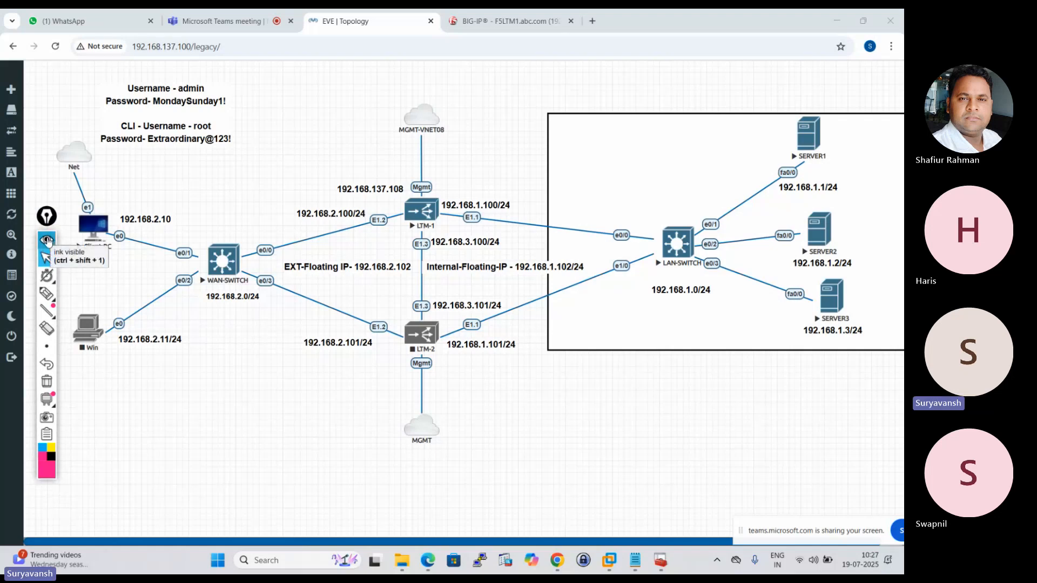
# Draw pink pen lines from LTM-1 to all three servers, cross those to SERVER1 and SERVER2, circle SERVER1, and hide the ink.
pyautogui.click(48, 295)
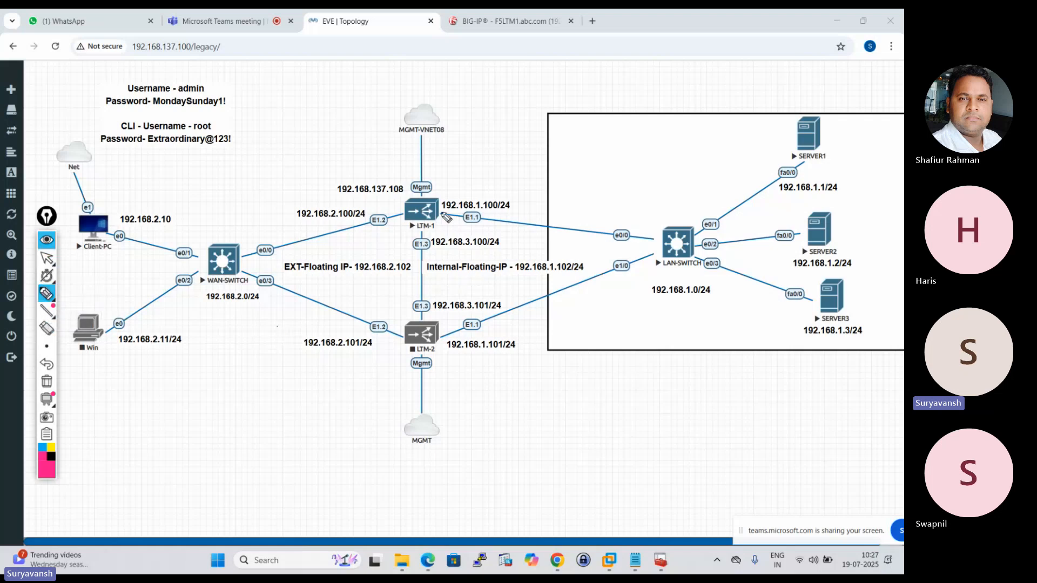
pyautogui.moveTo(437, 198)
pyautogui.mouseDown()
pyautogui.moveTo(463, 171)
pyautogui.moveTo(636, 160)
pyautogui.moveTo(801, 132)
pyautogui.moveTo(505, 206)
pyautogui.moveTo(811, 232)
pyautogui.moveTo(822, 238)
pyautogui.moveTo(532, 231)
pyautogui.moveTo(816, 292)
pyautogui.moveTo(840, 307)
pyautogui.mouseUp()
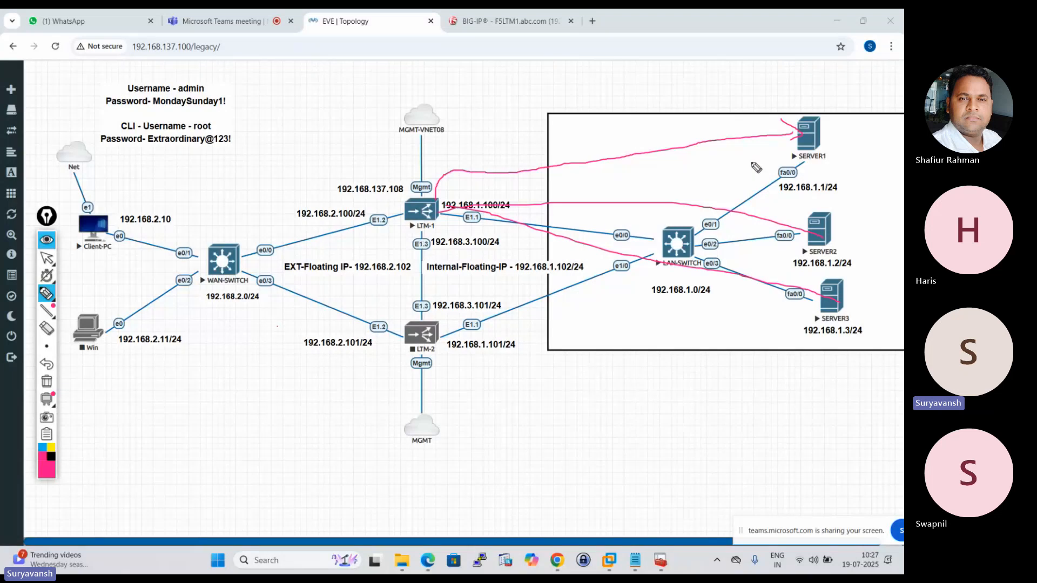
pyautogui.moveTo(723, 144); pyautogui.dragTo(786, 173)
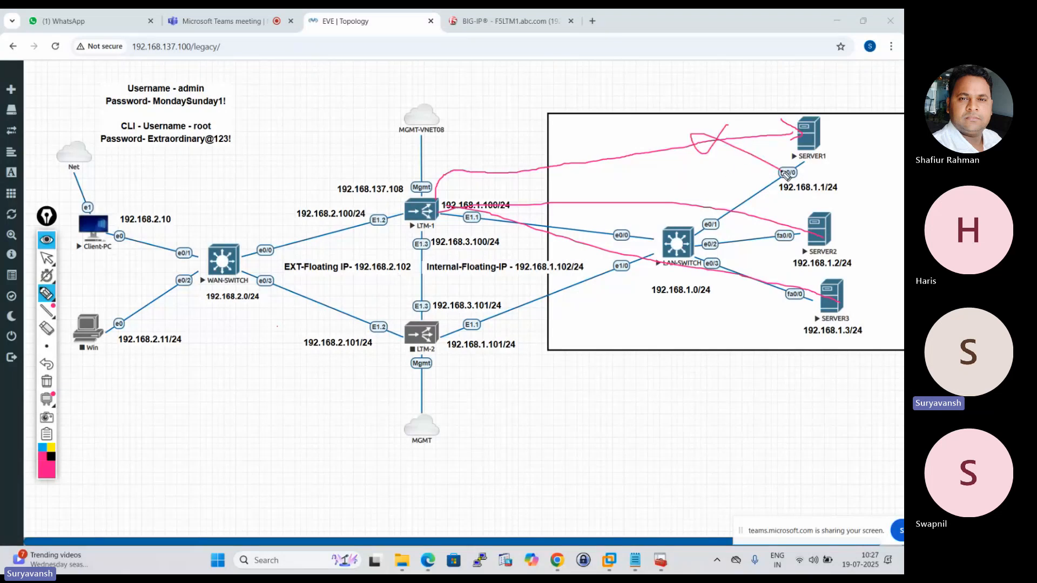
pyautogui.moveTo(813, 101); pyautogui.dragTo(777, 154)
pyautogui.moveTo(438, 201); pyautogui.dragTo(767, 214)
pyautogui.moveTo(672, 174); pyautogui.dragTo(707, 239)
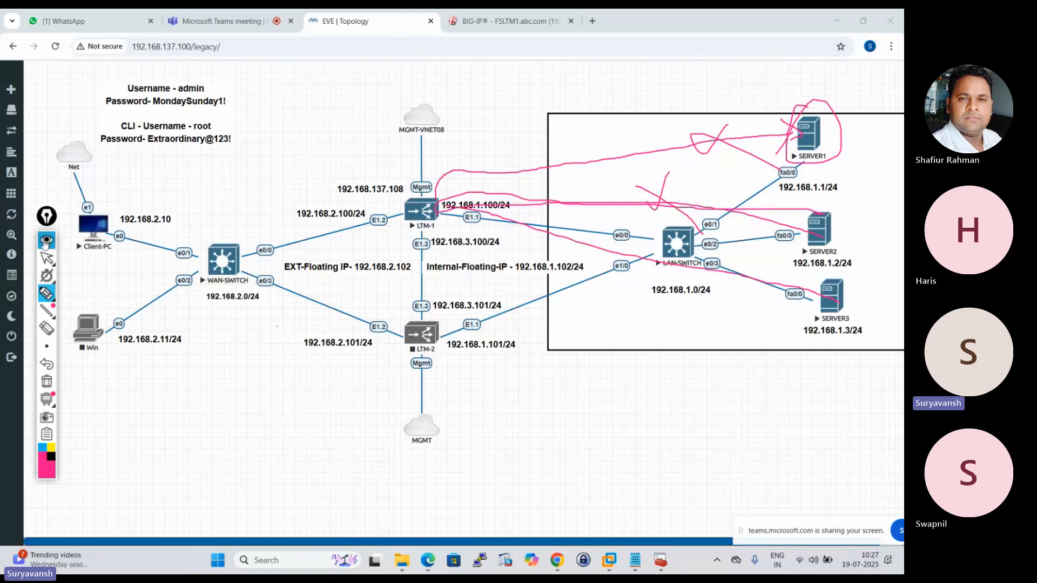
pyautogui.click(46, 238)
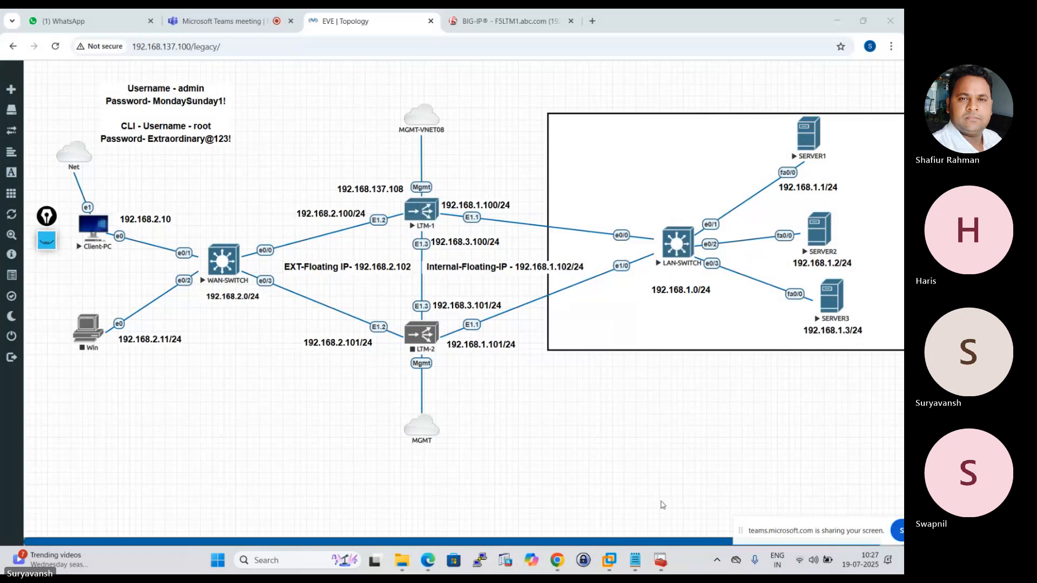
# Capture LTM-1's traffic on the server-side interface E1.1 in Wireshark and stop the capture.
pyautogui.rightClick(429, 211)
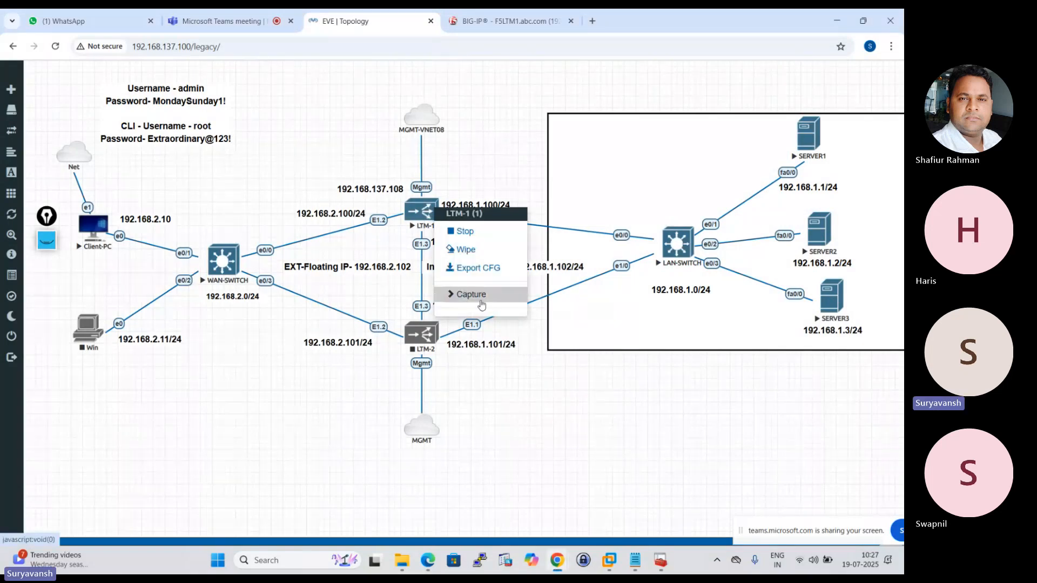
pyautogui.moveTo(482, 306)
pyautogui.click(559, 299)
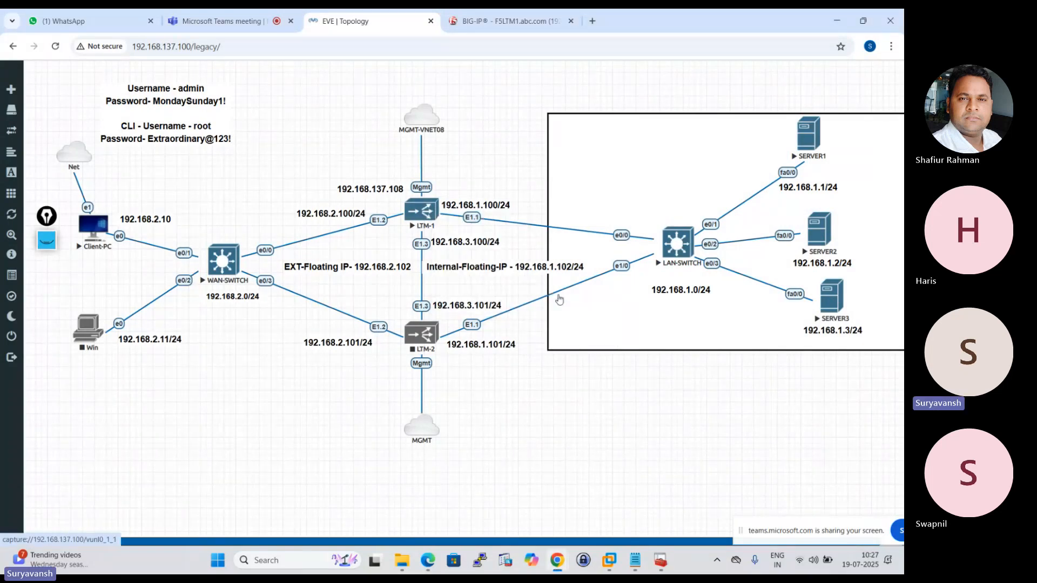
pyautogui.click(477, 135)
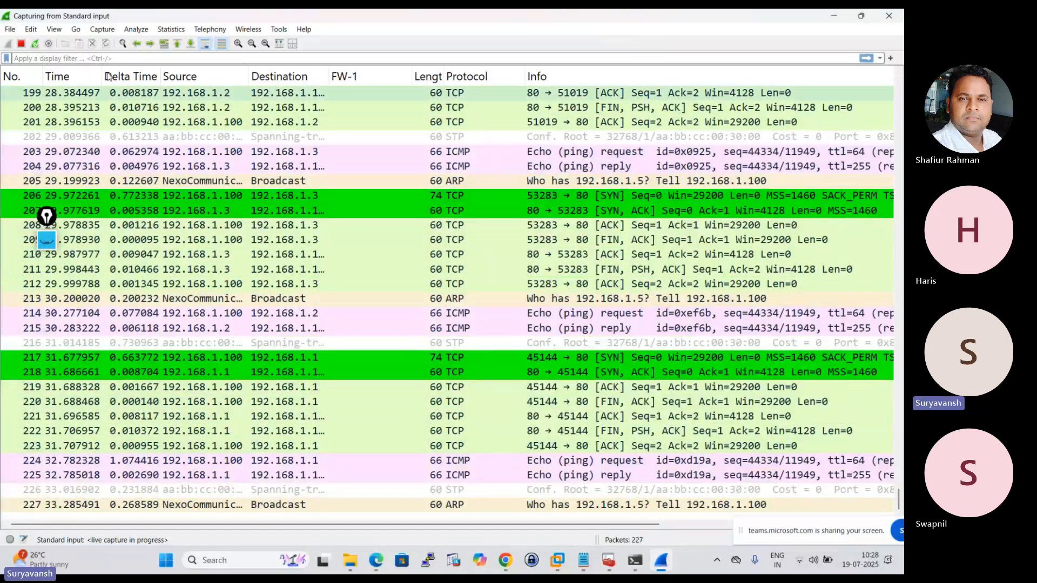
pyautogui.click(21, 45)
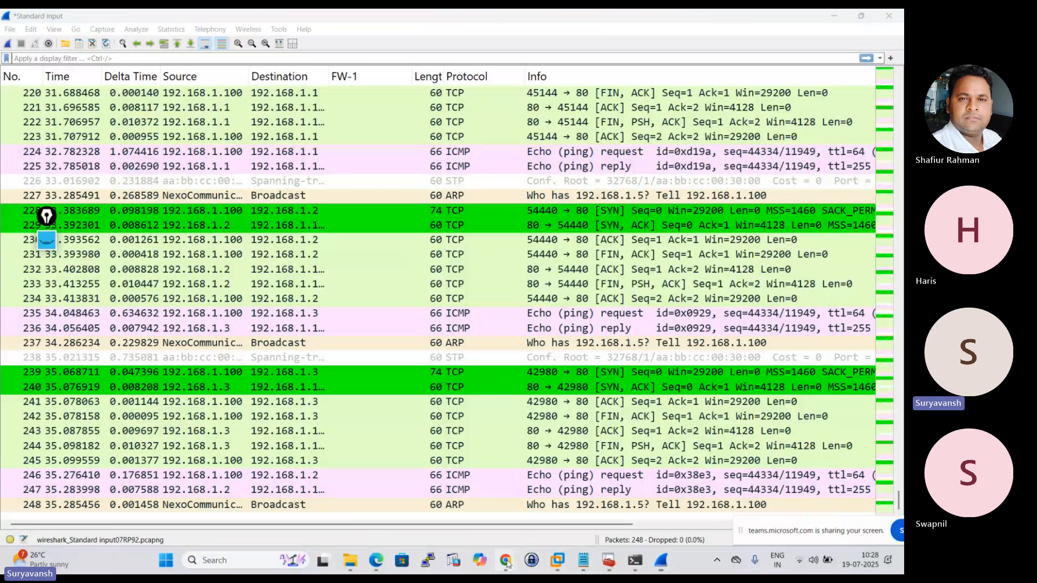
# Return to BIG-IP in Chrome and add udp alongside tcp to HTTP_POOL's active health monitors.
pyautogui.click(441, 497)
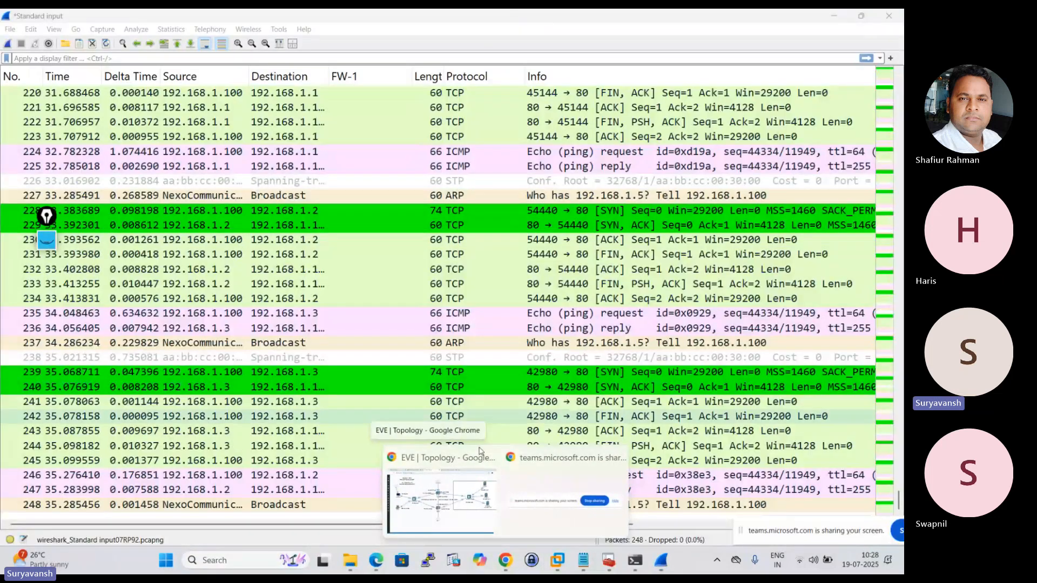
pyautogui.click(441, 494)
pyautogui.click(470, 21)
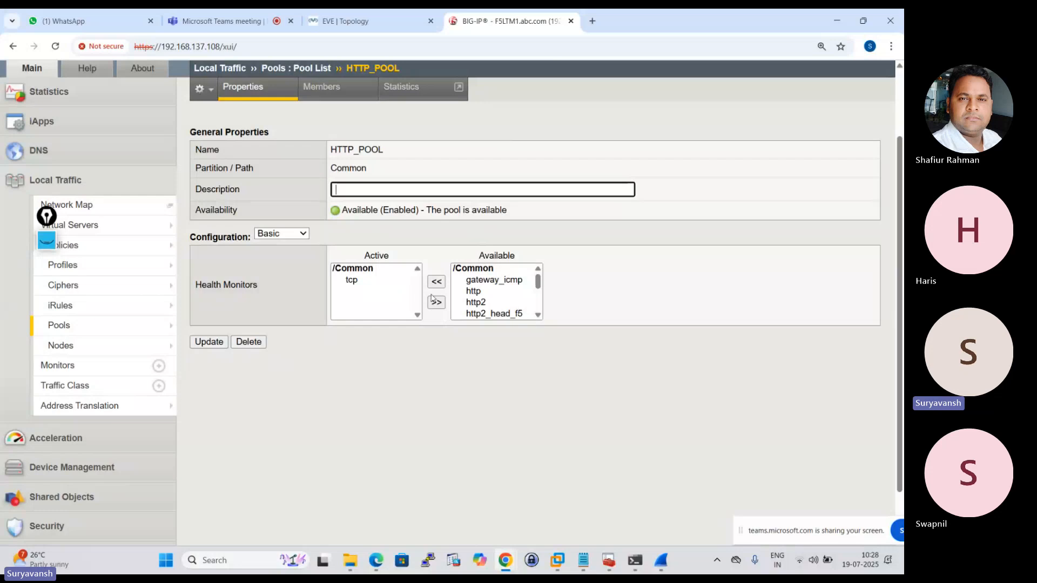
pyautogui.scroll(-5, 500, 295)
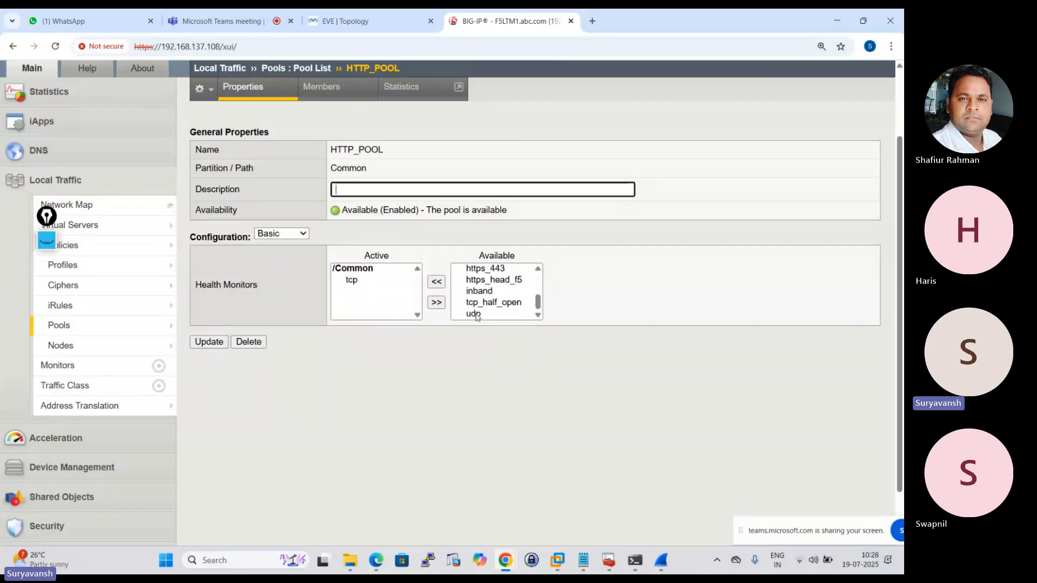
pyautogui.click(477, 316)
pyautogui.click(437, 281)
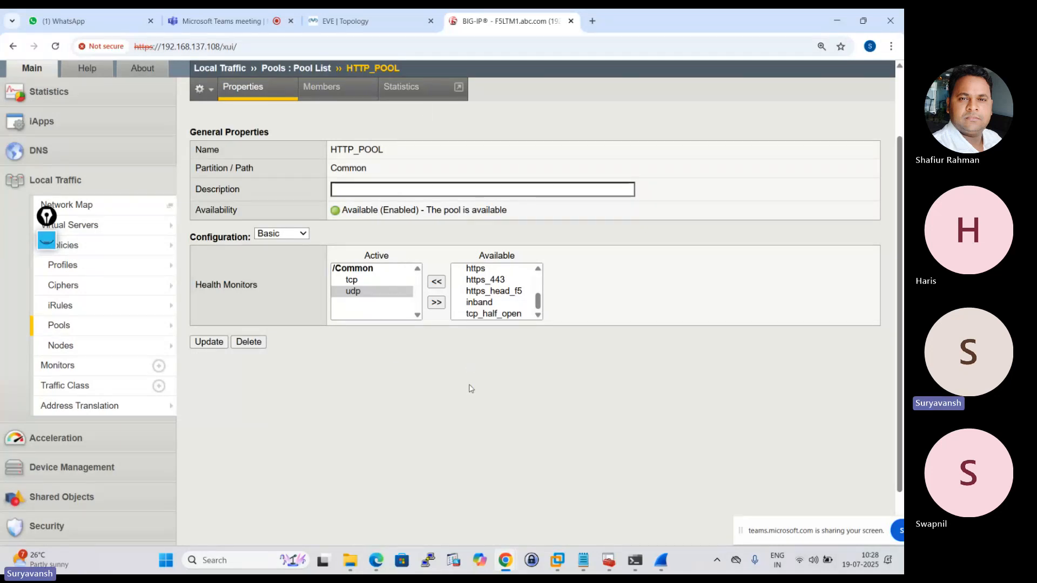
# Switch to Notepad and add "- It will only check the status of node" after Address check Monitor.
pyautogui.click(584, 561)
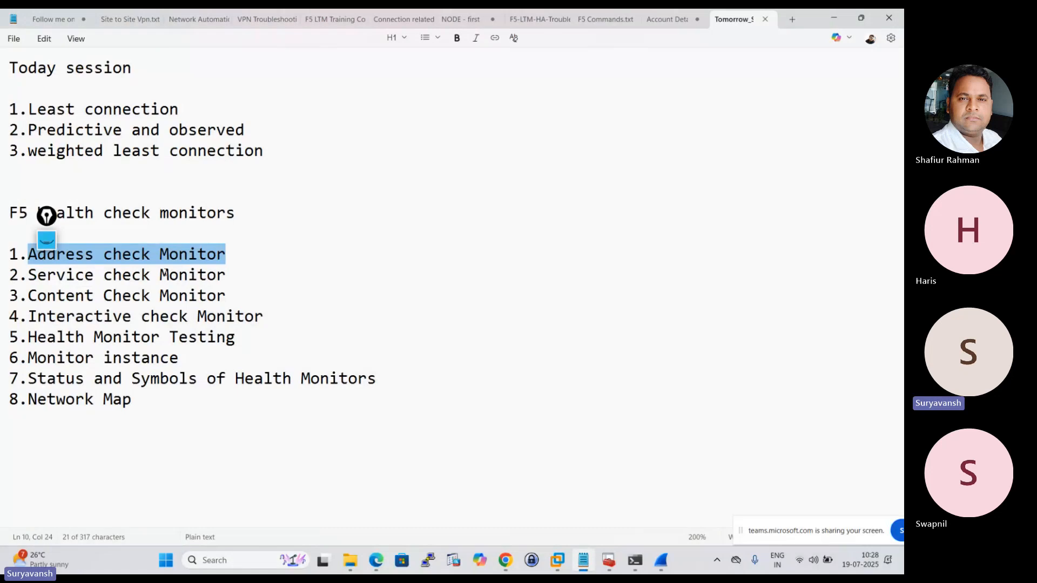
pyautogui.click(136, 264)
pyautogui.moveTo(28, 254); pyautogui.dragTo(225, 258)
pyautogui.click(234, 256)
pyautogui.write('- ')
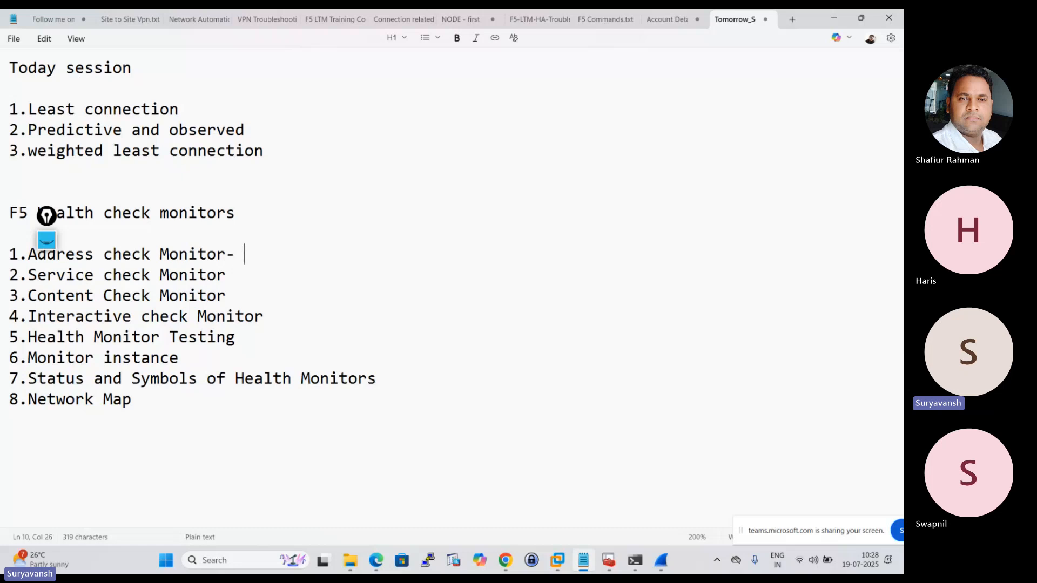
pyautogui.write(' It wi')
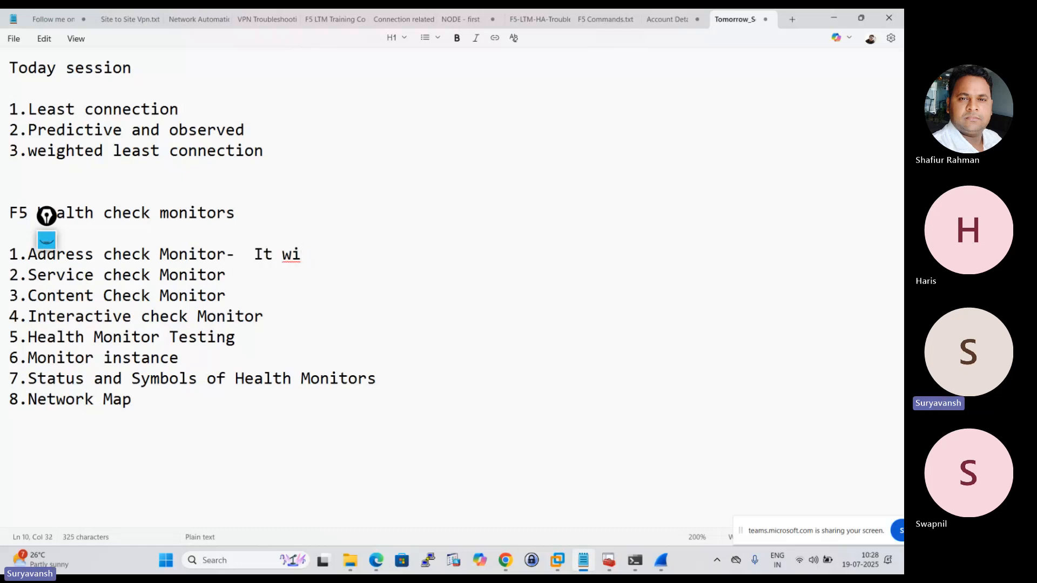
pyautogui.write(';; llonly check the sr')
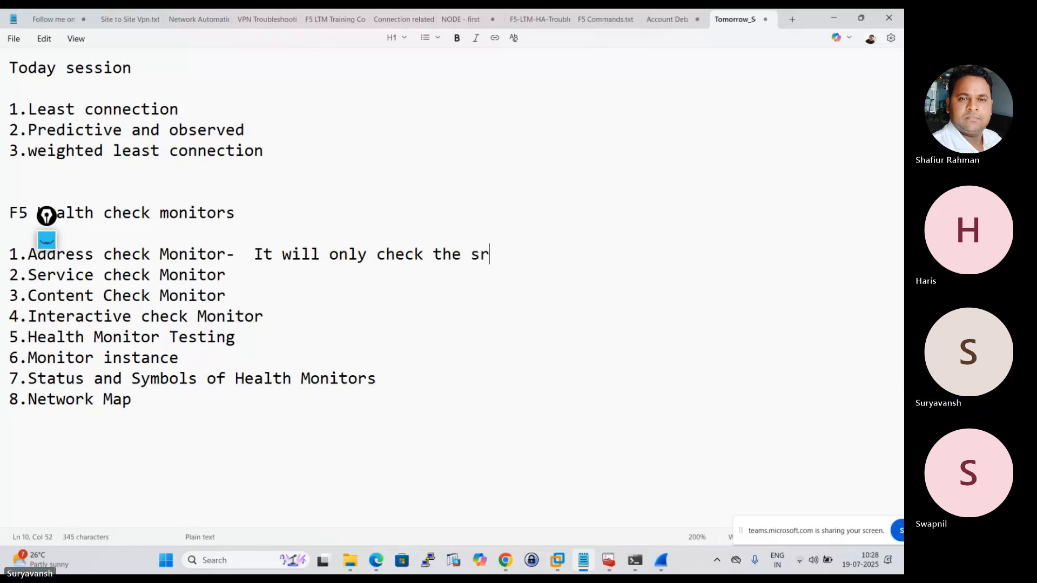
pyautogui.press('BackSpace')
pyautogui.write('tatus of')
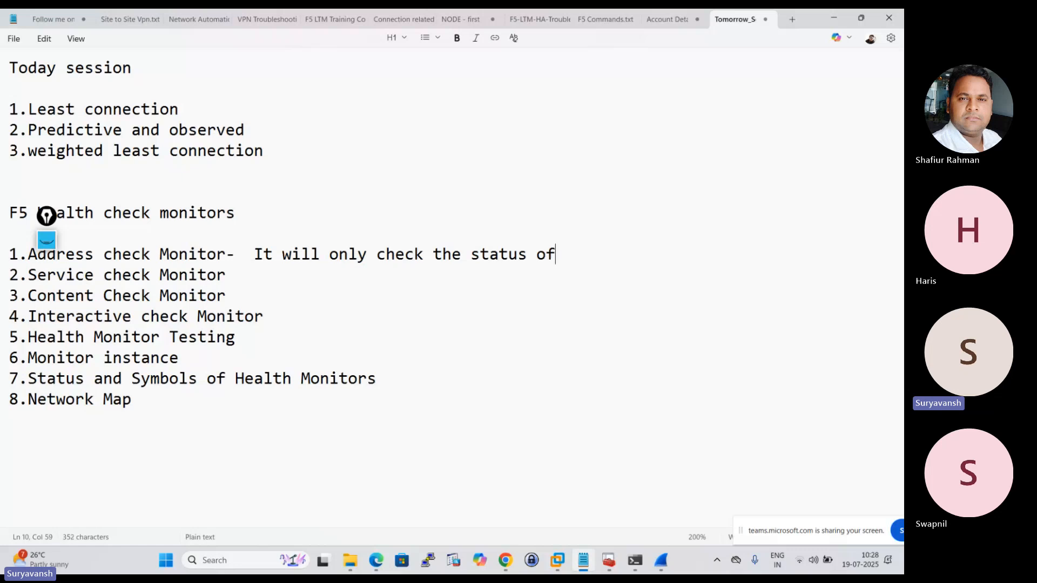
pyautogui.write(' node')
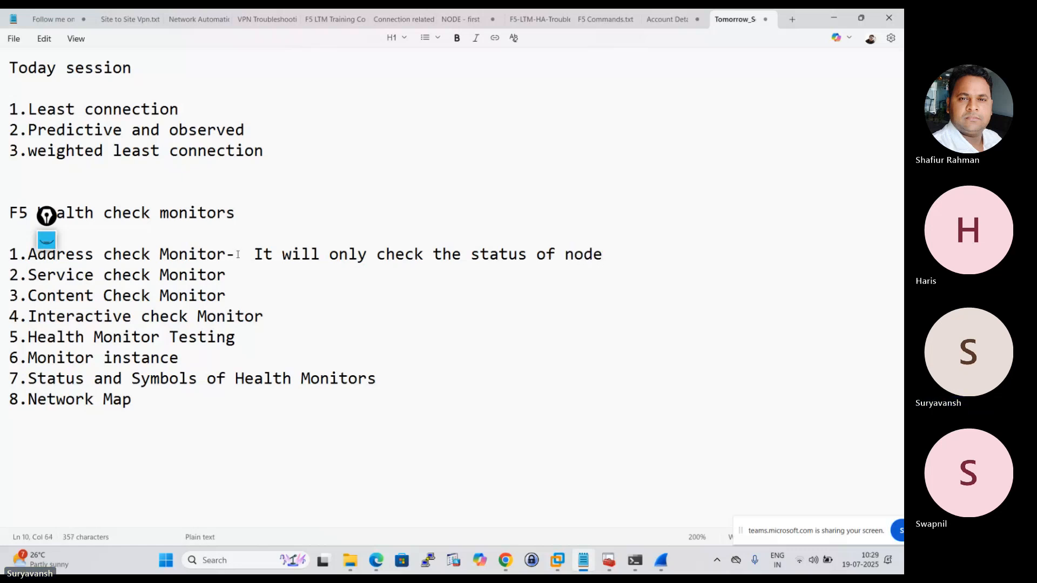
# Add "- it will check the service along with node status like -tcp/udp" after Service check Monitor in the notes.
pyautogui.click(237, 276)
pyautogui.write('- ')
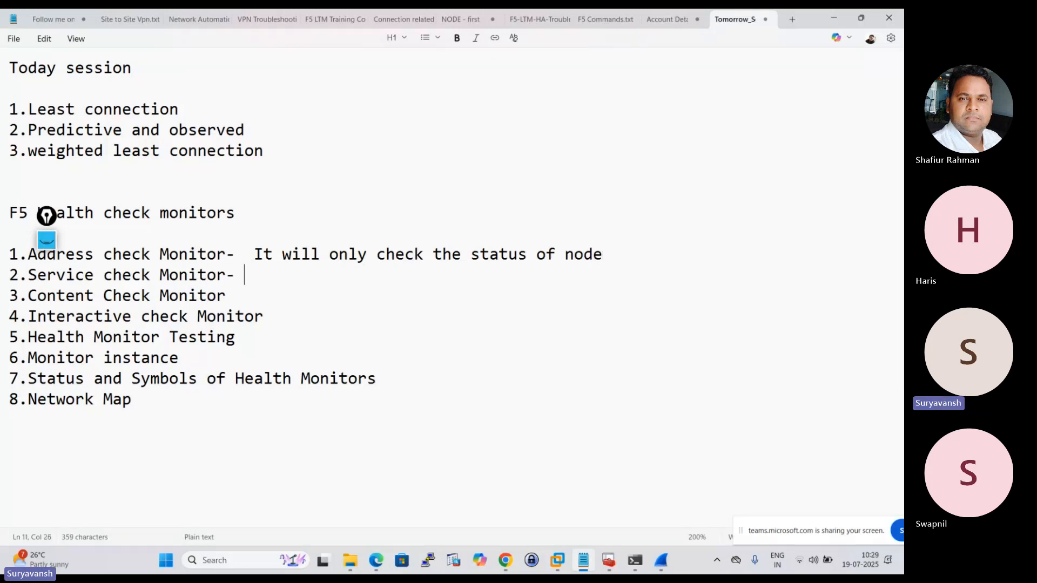
pyautogui.write('it will ')
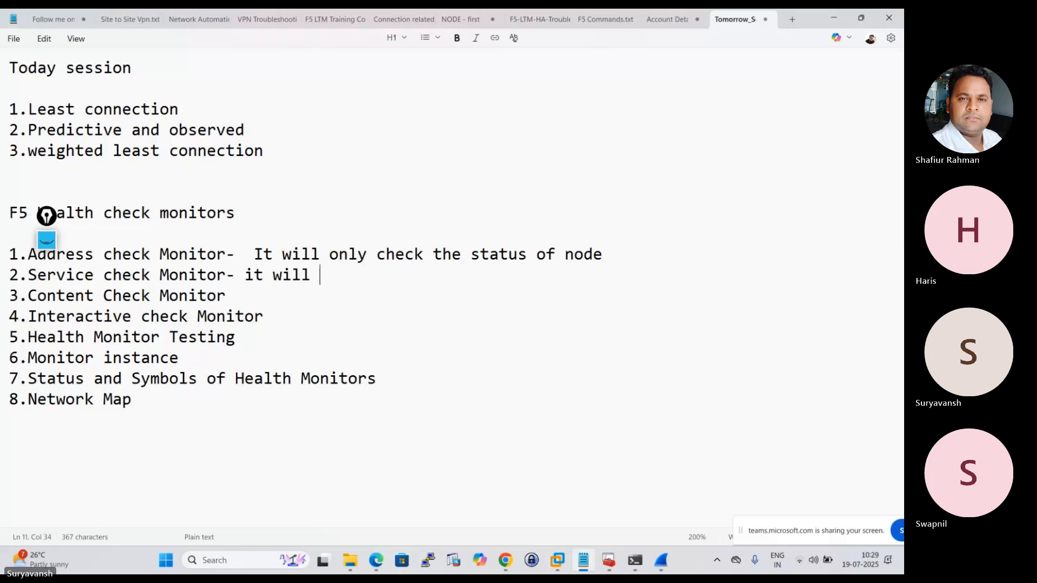
pyautogui.write('check the ')
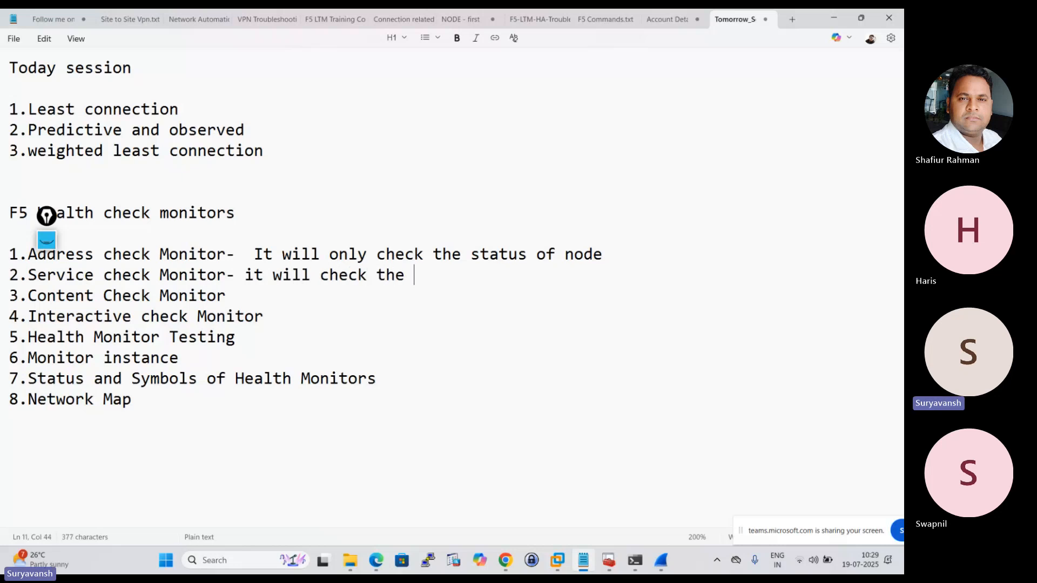
pyautogui.write('service ')
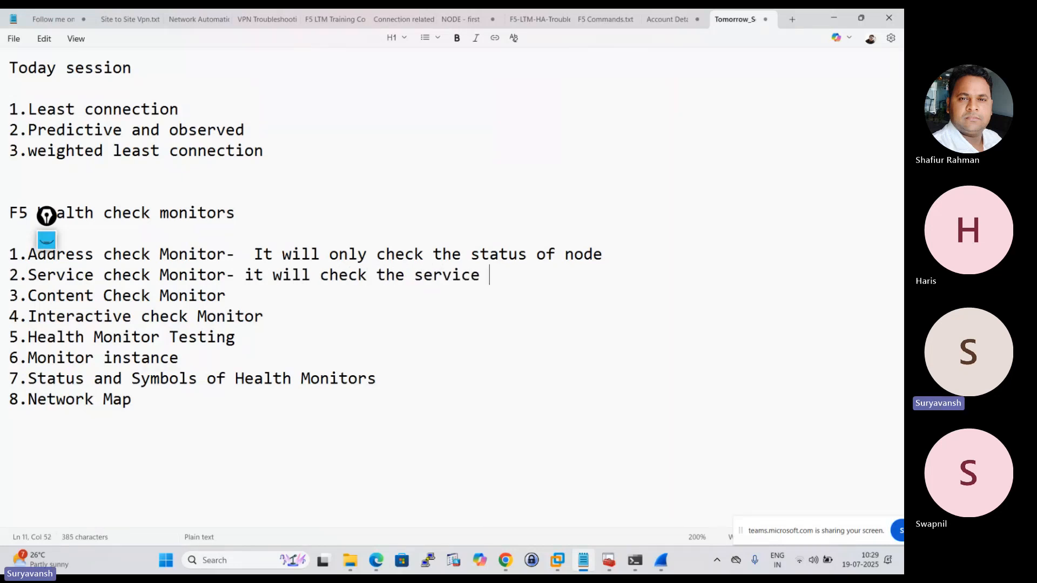
pyautogui.write('alomng')
pyautogui.press('BackSpace')
pyautogui.press('BackSpace')
pyautogui.press('BackSpace')
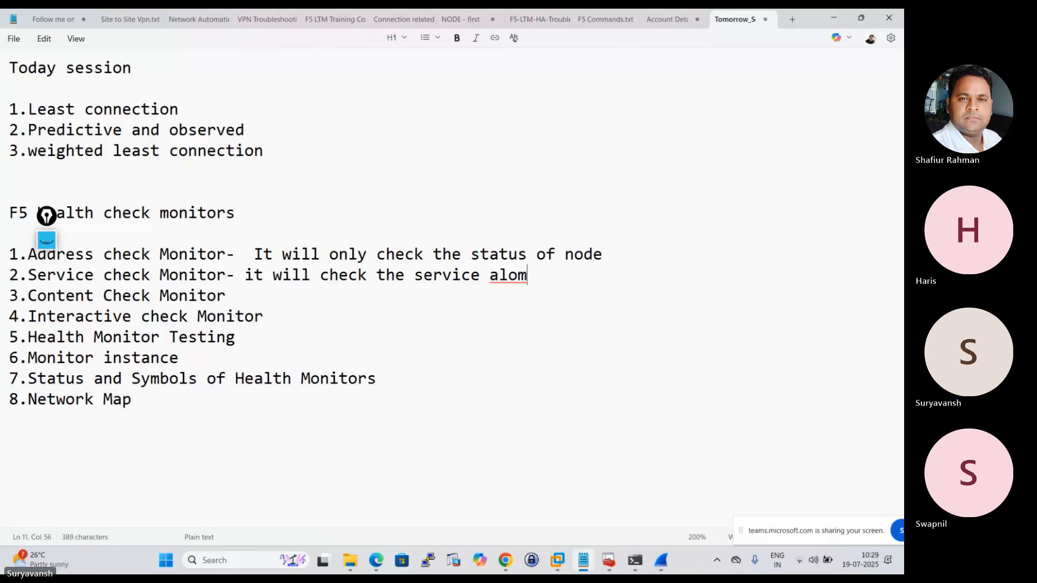
pyautogui.press('BackSpace')
pyautogui.write('ng with ')
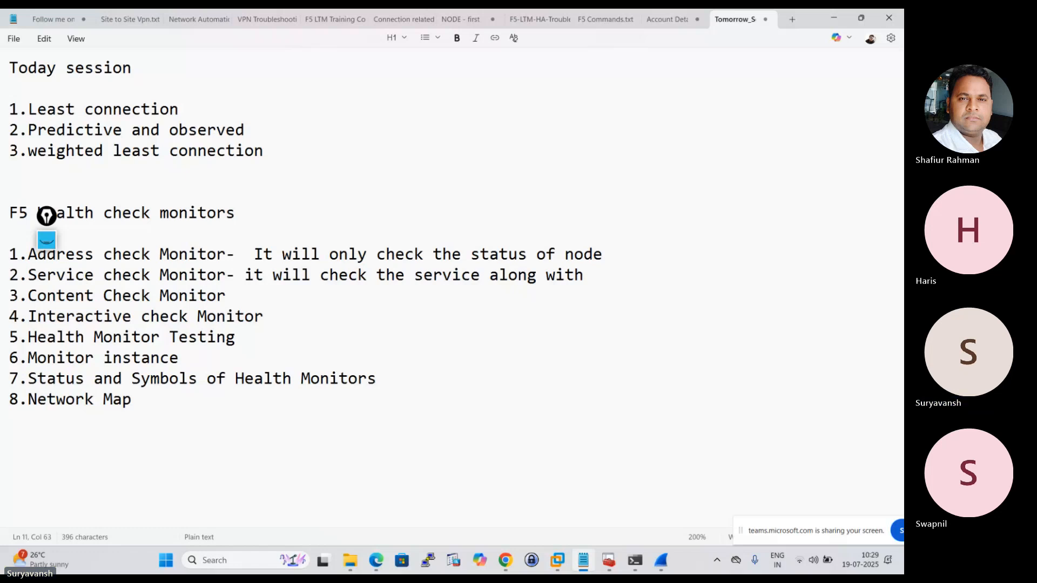
pyautogui.write('node')
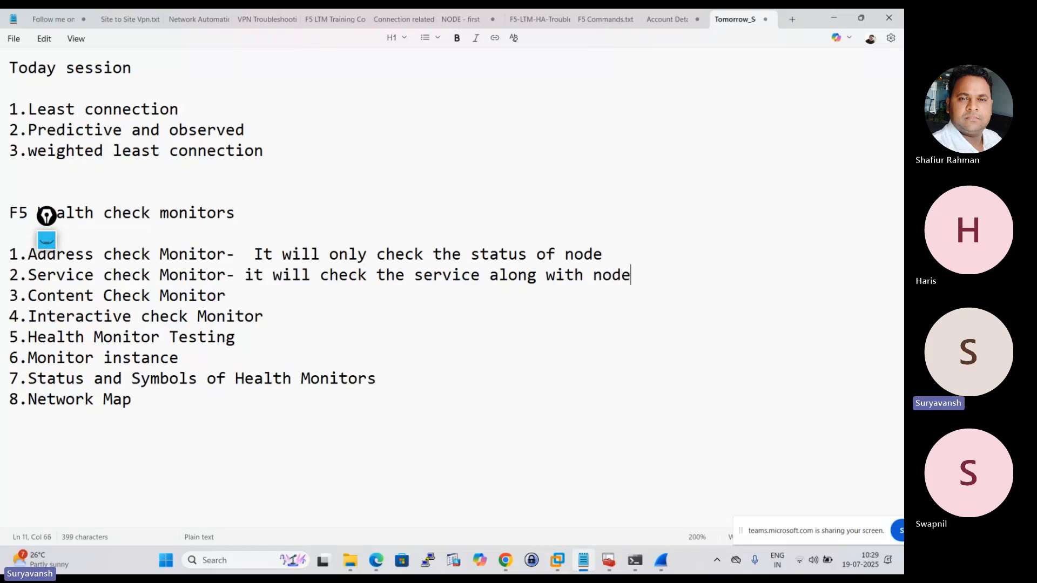
pyautogui.write(' status ')
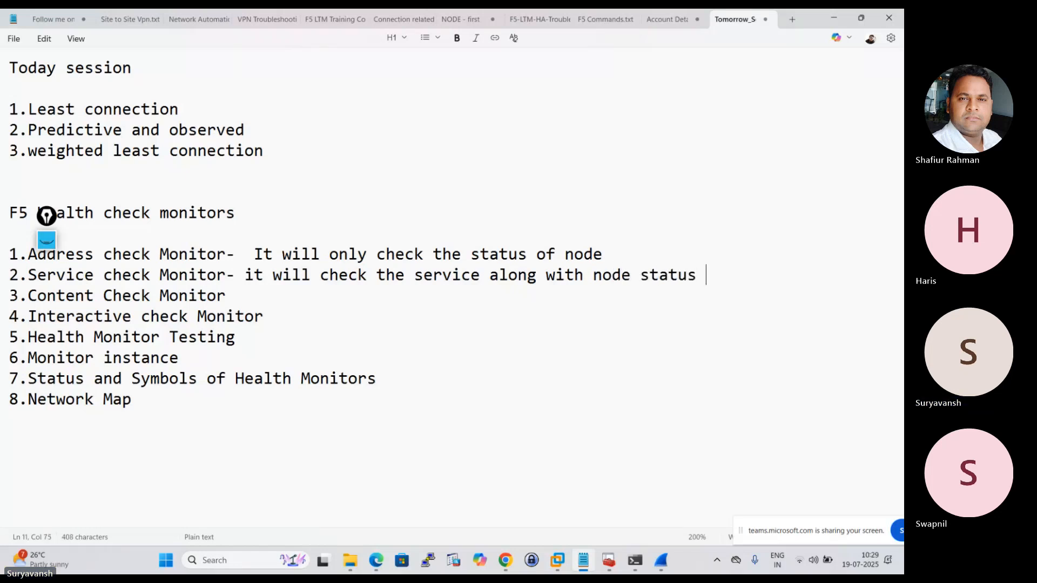
pyautogui.write('like -')
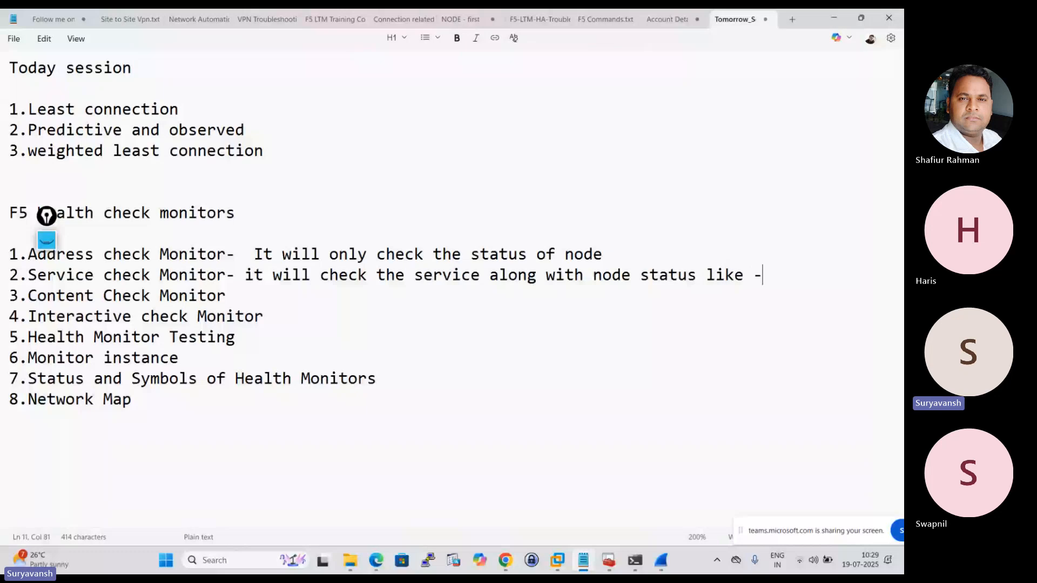
pyautogui.write('tcp/udp')
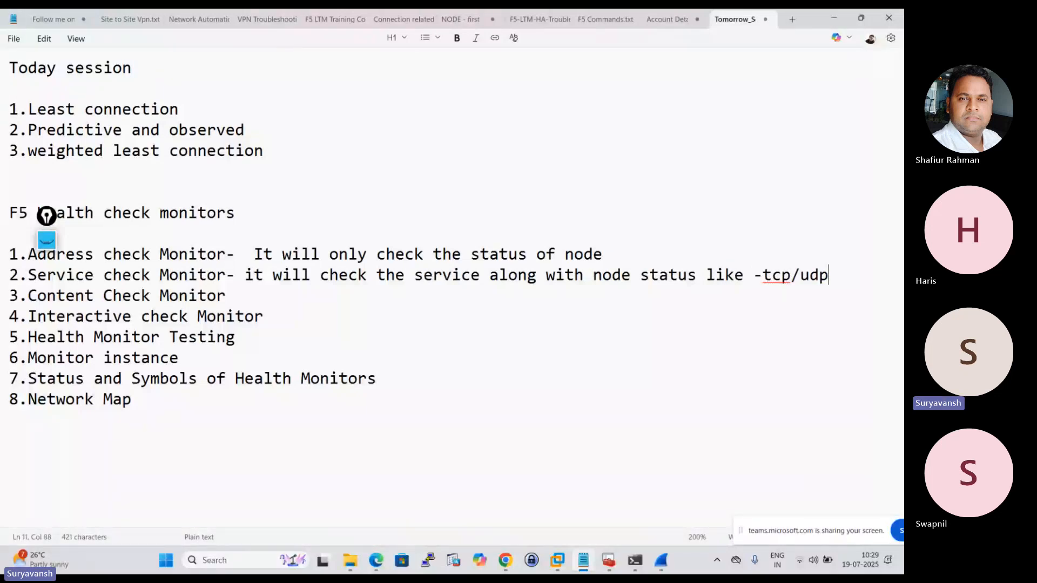
# Highlight Content Check Monitor in the notes, then return to BIG-IP in Chrome and add http to HTTP_POOL's active health monitors.
pyautogui.moveTo(25, 298); pyautogui.dragTo(225, 306)
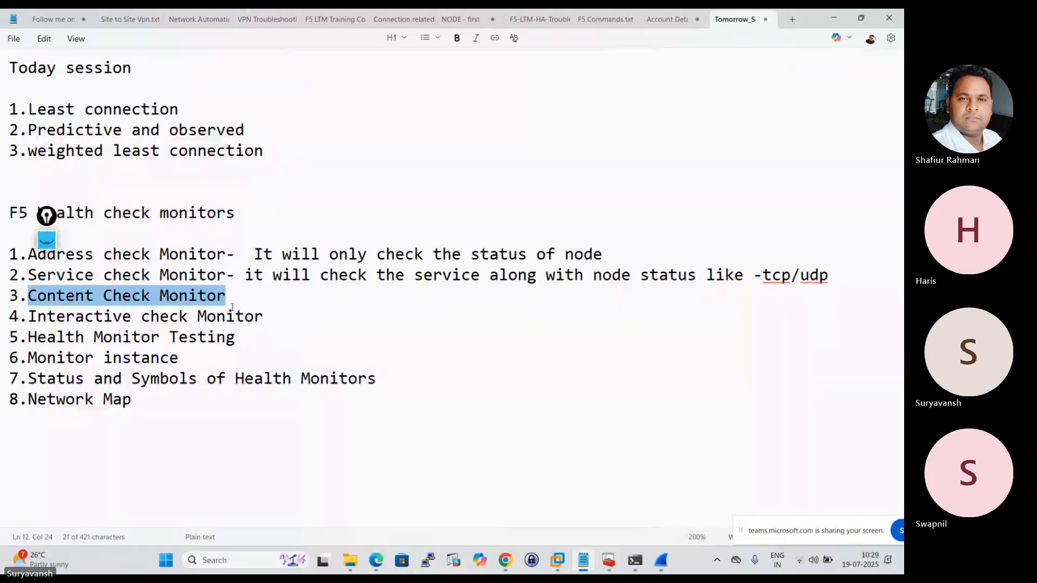
pyautogui.click(240, 300)
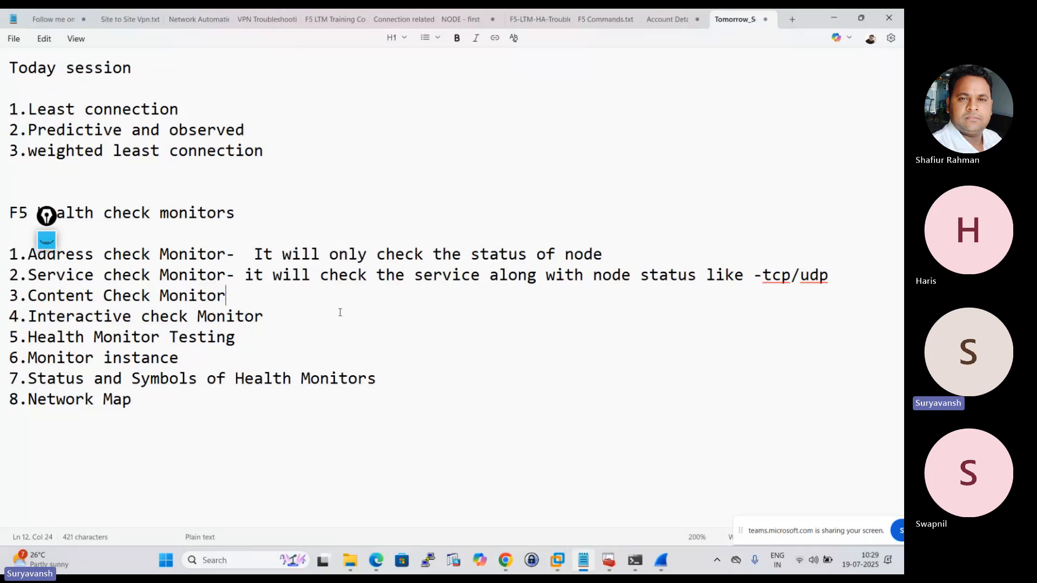
pyautogui.click(504, 560)
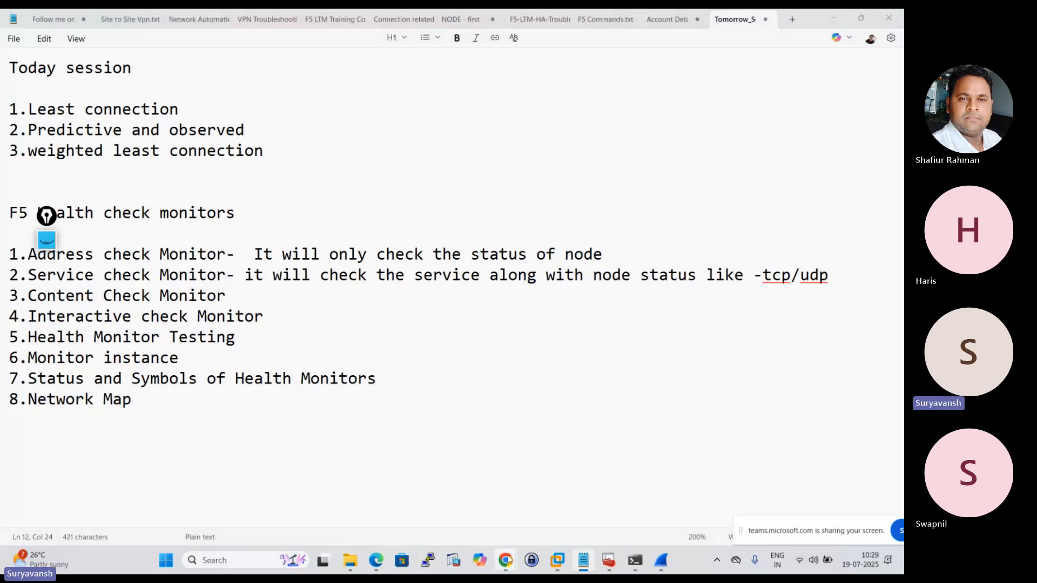
pyautogui.click(461, 508)
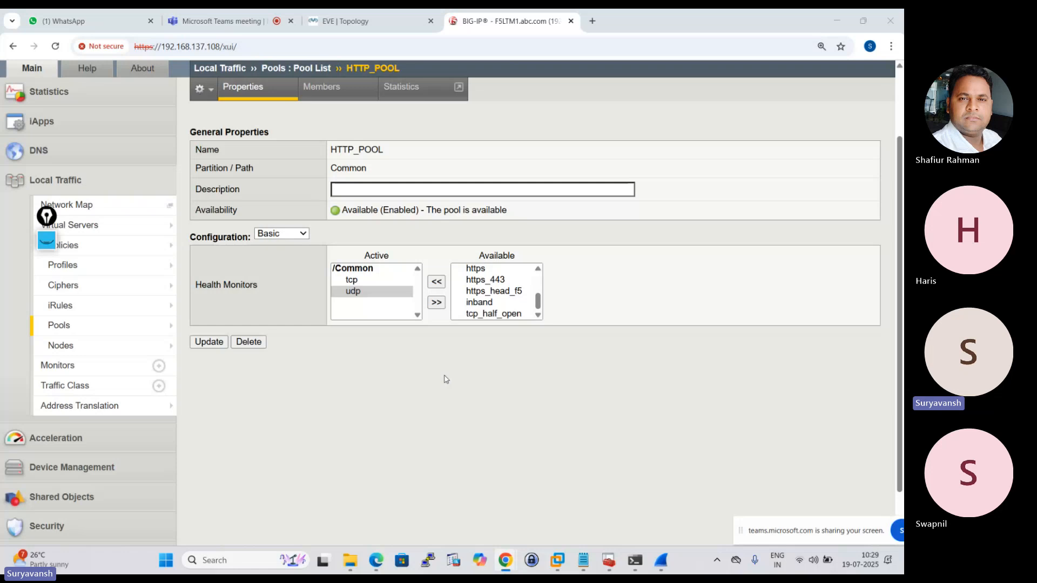
pyautogui.click(361, 280)
pyautogui.click(438, 283)
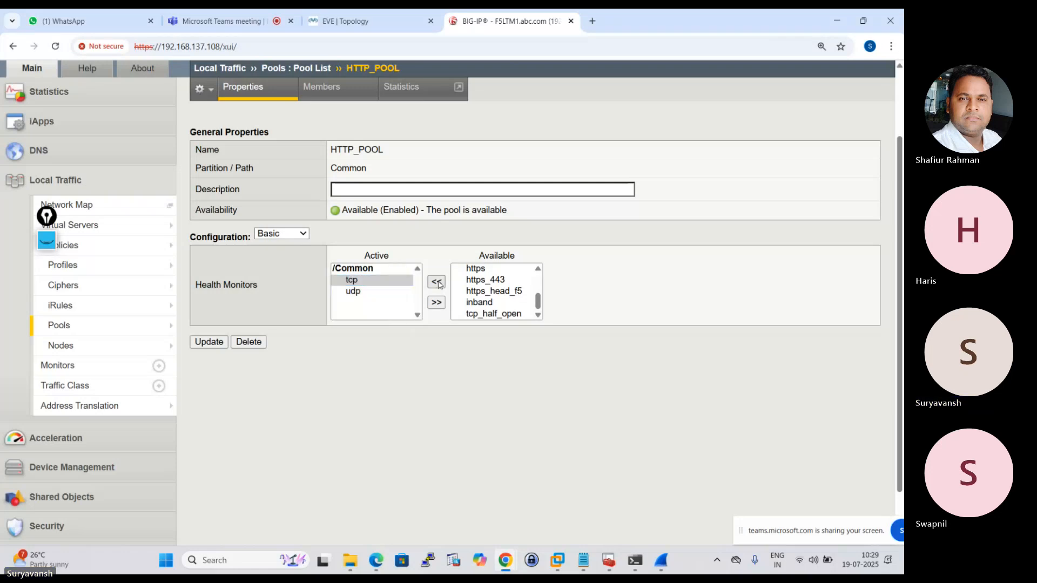
pyautogui.click(355, 293)
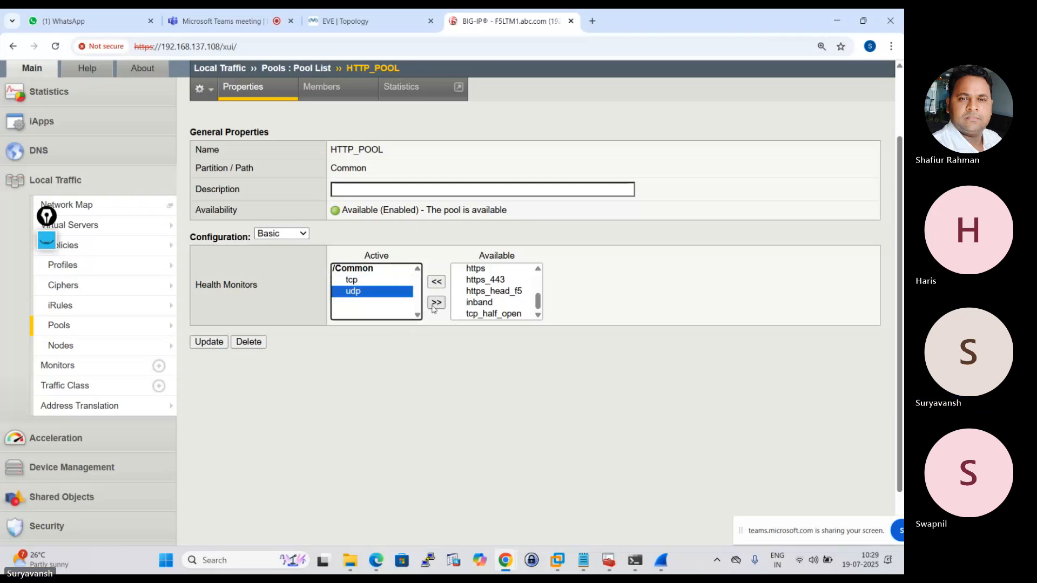
pyautogui.click(437, 303)
pyautogui.click(356, 291)
pyautogui.click(436, 282)
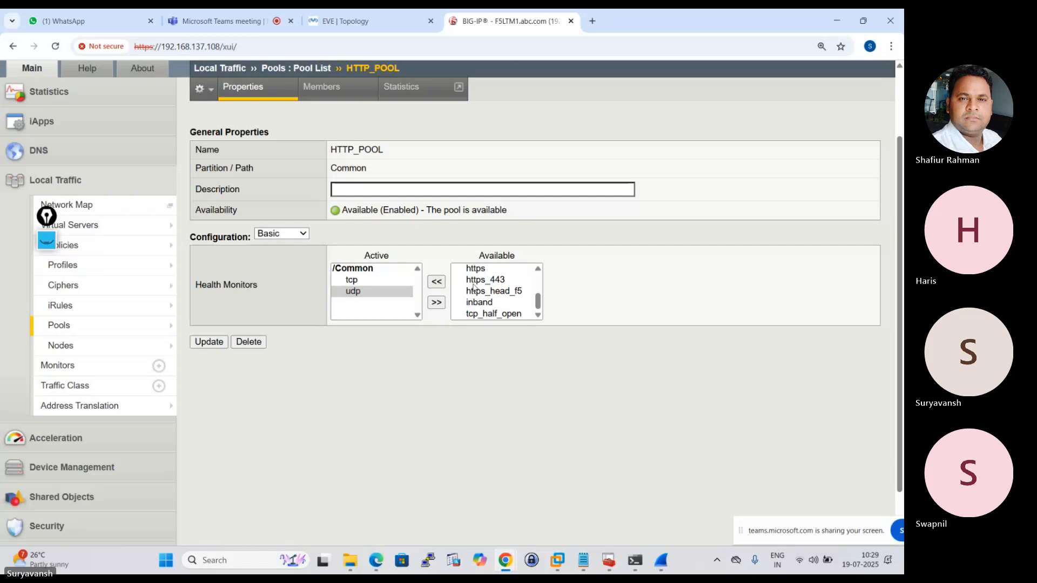
pyautogui.scroll(3, 483, 294)
pyautogui.click(474, 283)
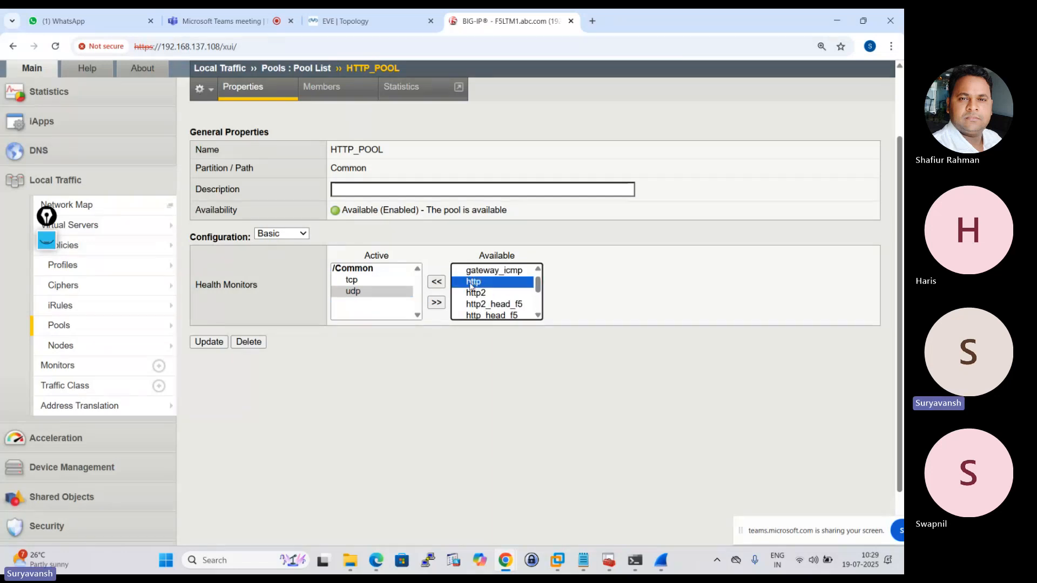
pyautogui.click(431, 285)
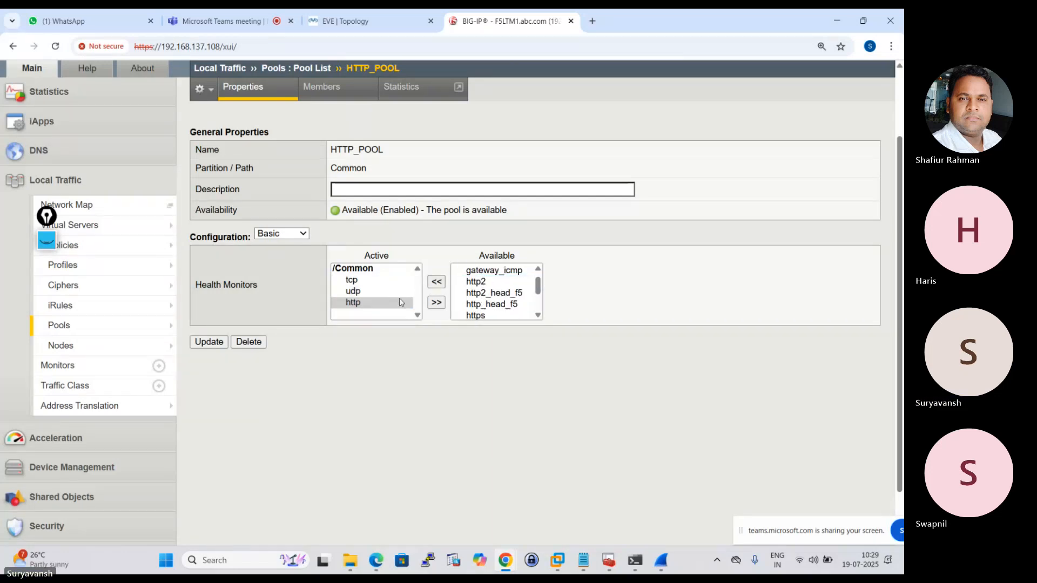
# Remove udp and tcp from HTTP_POOL's active health monitors and update the pool.
pyautogui.click(436, 303)
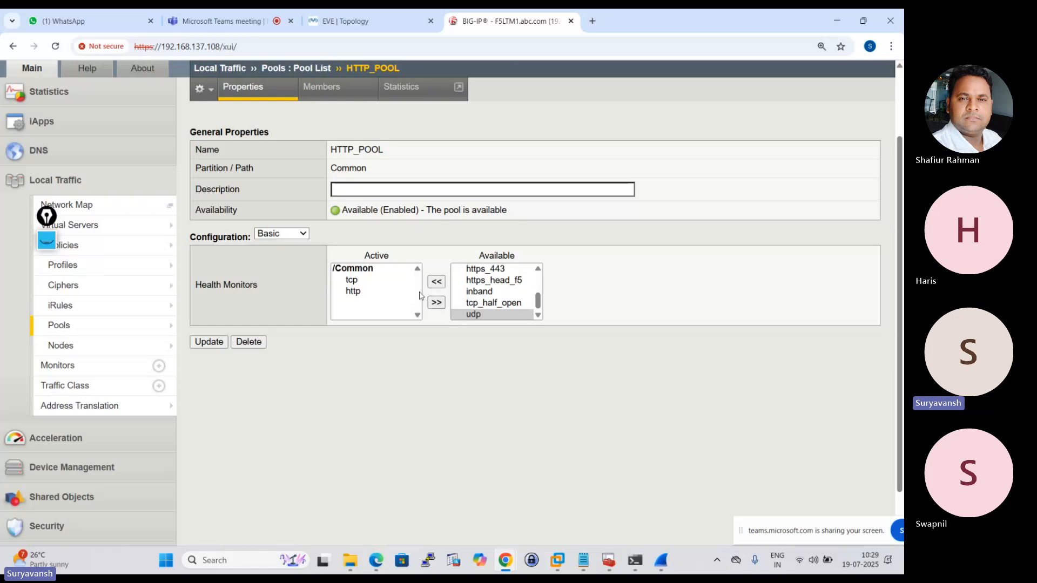
pyautogui.click(370, 281)
pyautogui.click(436, 303)
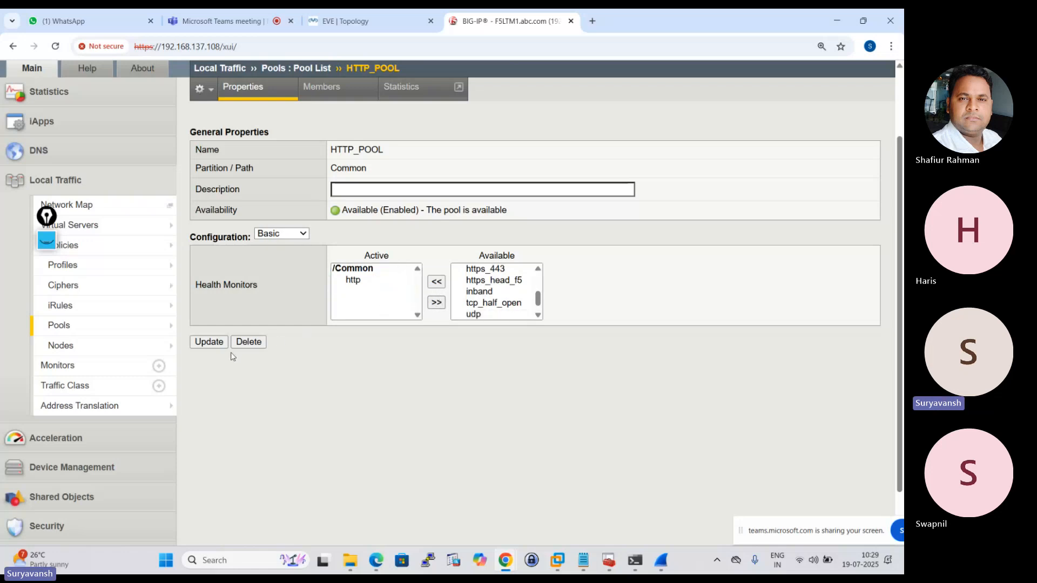
pyautogui.click(210, 342)
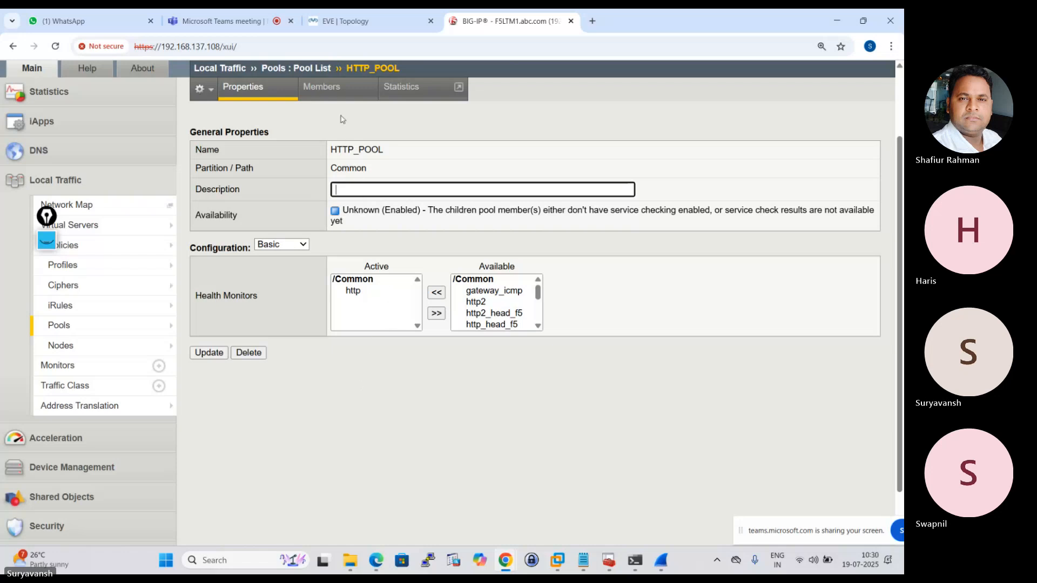
# Check the status of HTTP_POOL's members and go back to the pool list.
pyautogui.click(322, 88)
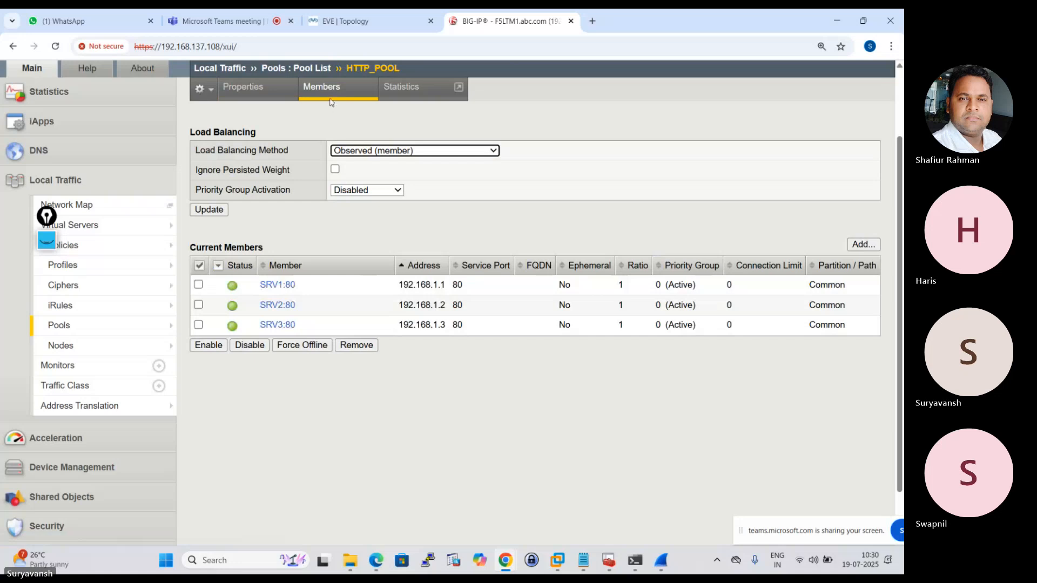
pyautogui.moveTo(150, 331)
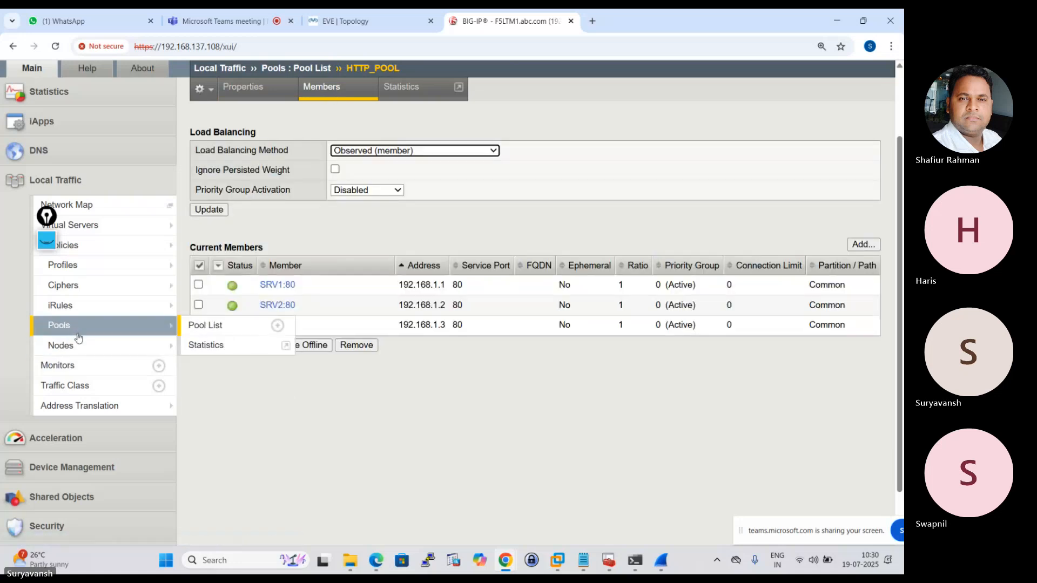
pyautogui.click(75, 331)
pyautogui.click(286, 257)
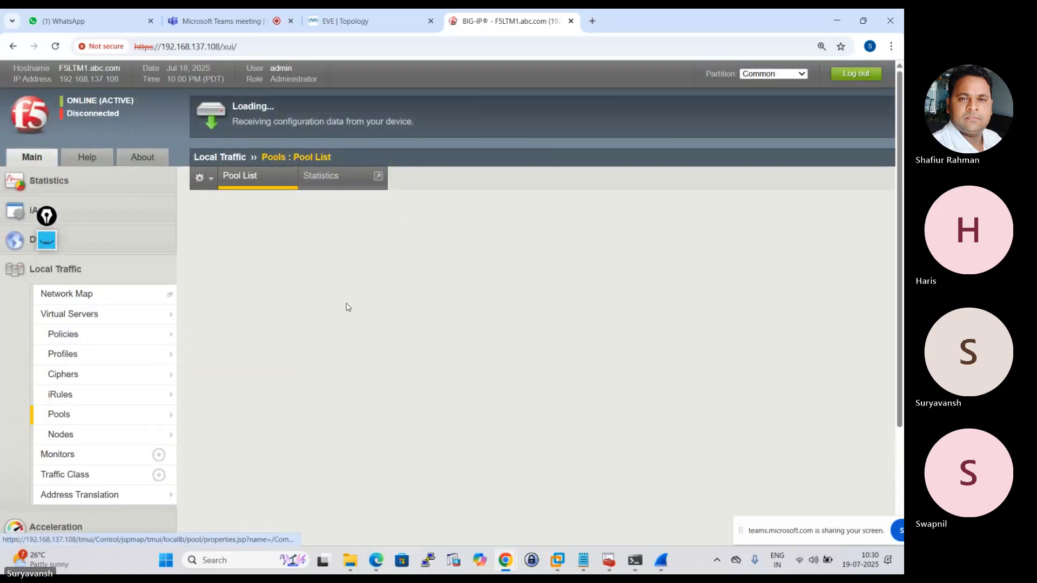
# Switch to the EVE topology and close the previous Wireshark capture without saving its packets.
pyautogui.click(377, 21)
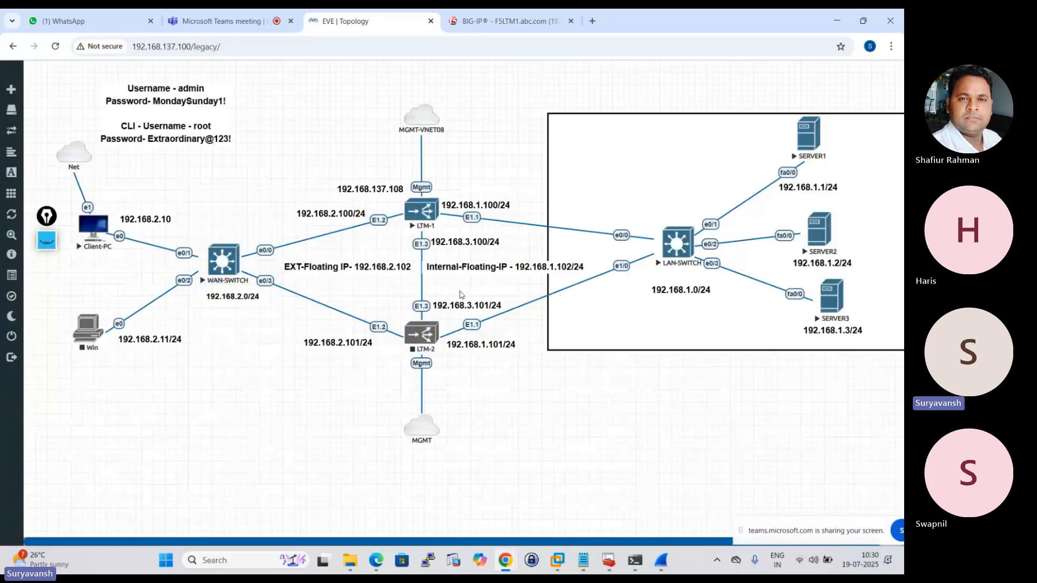
pyautogui.click(662, 560)
pyautogui.click(889, 16)
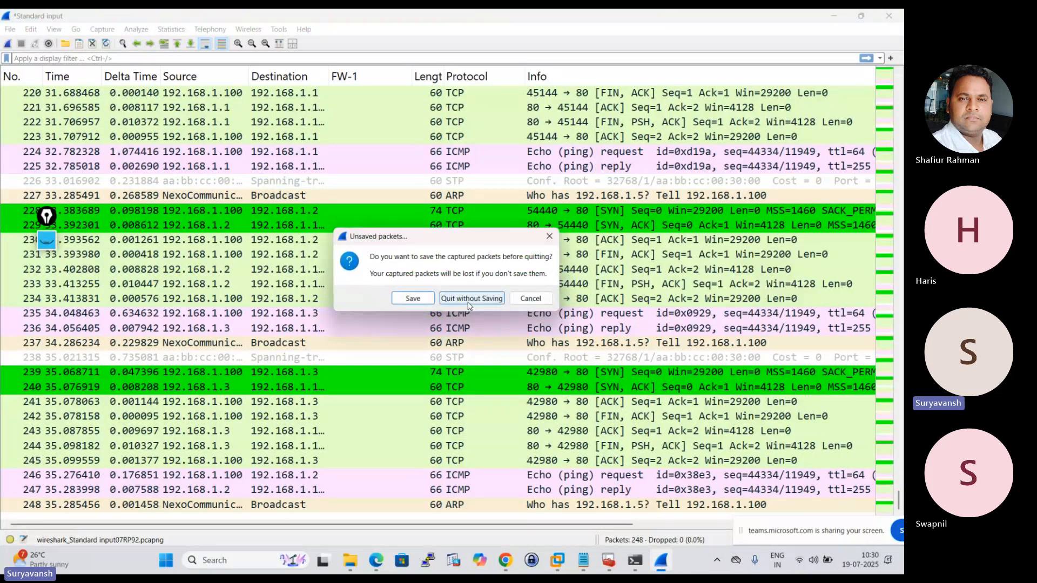
pyautogui.click(499, 298)
# Start a new Wireshark capture on LTM-1's interface E1.1 and stop it once HTTP probes have been recorded.
pyautogui.rightClick(417, 214)
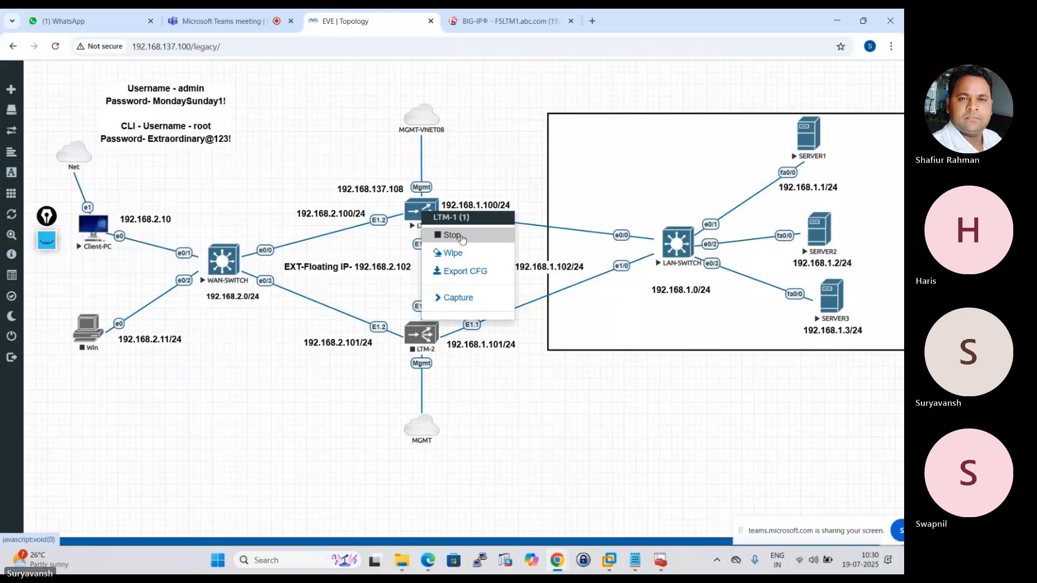
pyautogui.click(457, 299)
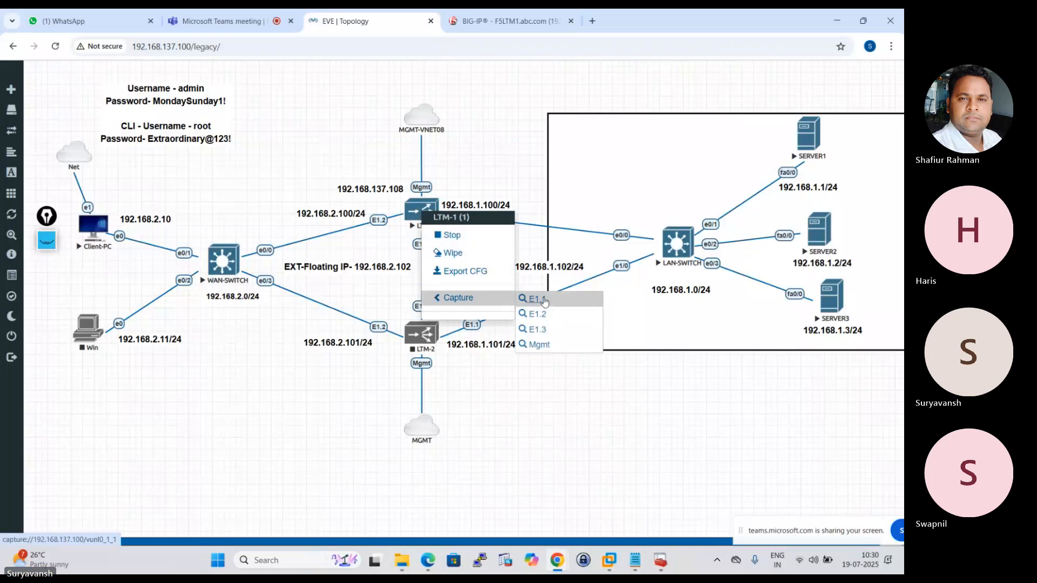
pyautogui.click(532, 315)
pyautogui.click(492, 138)
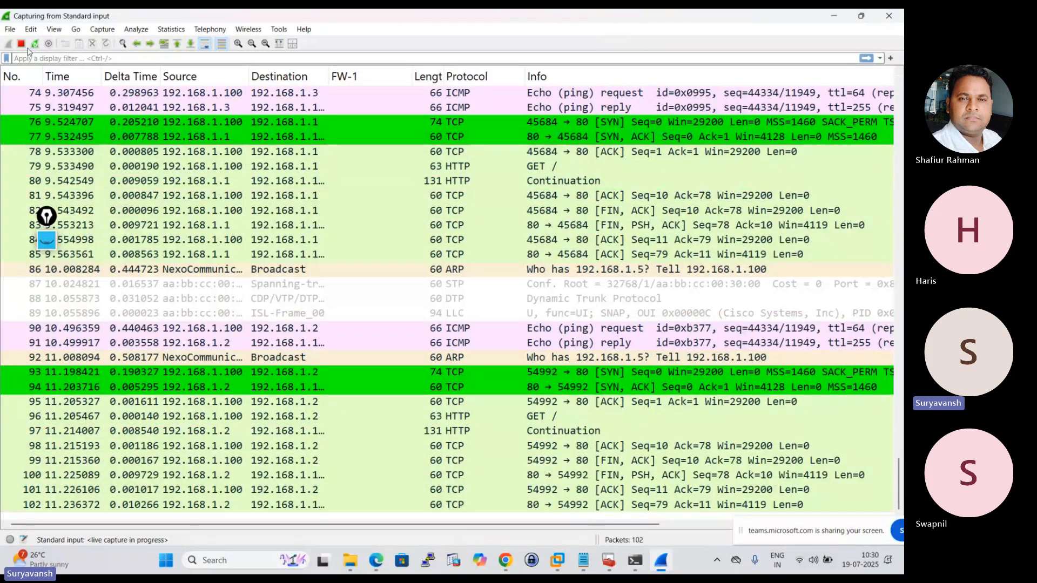
pyautogui.click(21, 44)
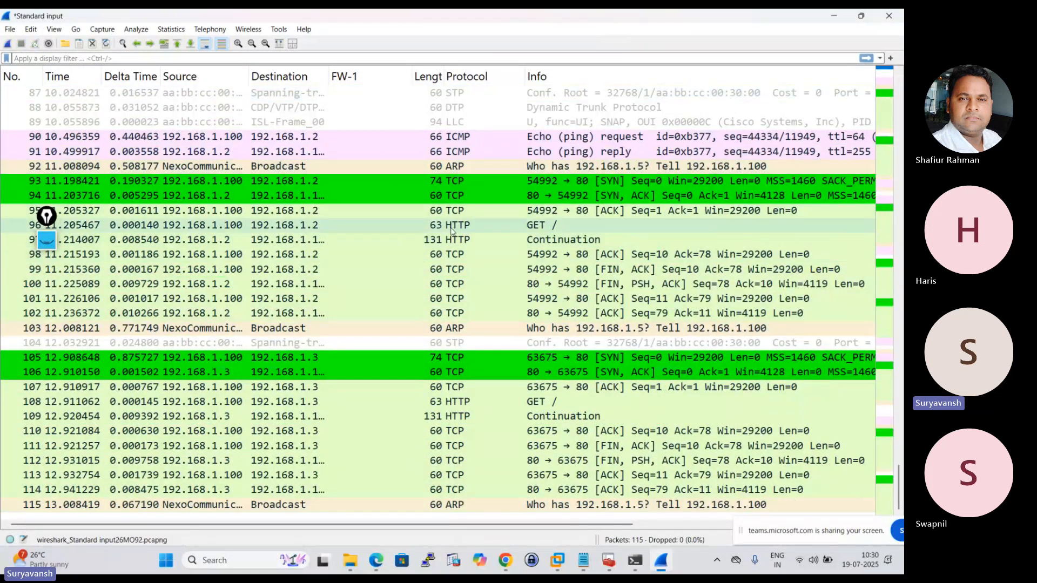
# Open the HTTP GET packet sent from 192.168.1.100 to 192.168.1.2 and expand its Hypertext Transfer Protocol and GET request details.
pyautogui.click(451, 229)
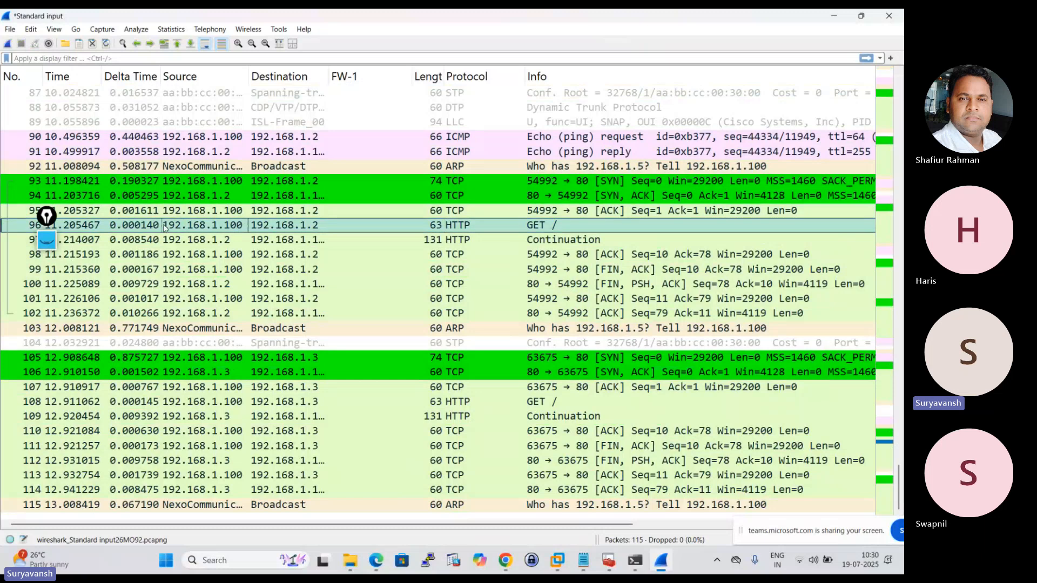
pyautogui.doubleClick(165, 225)
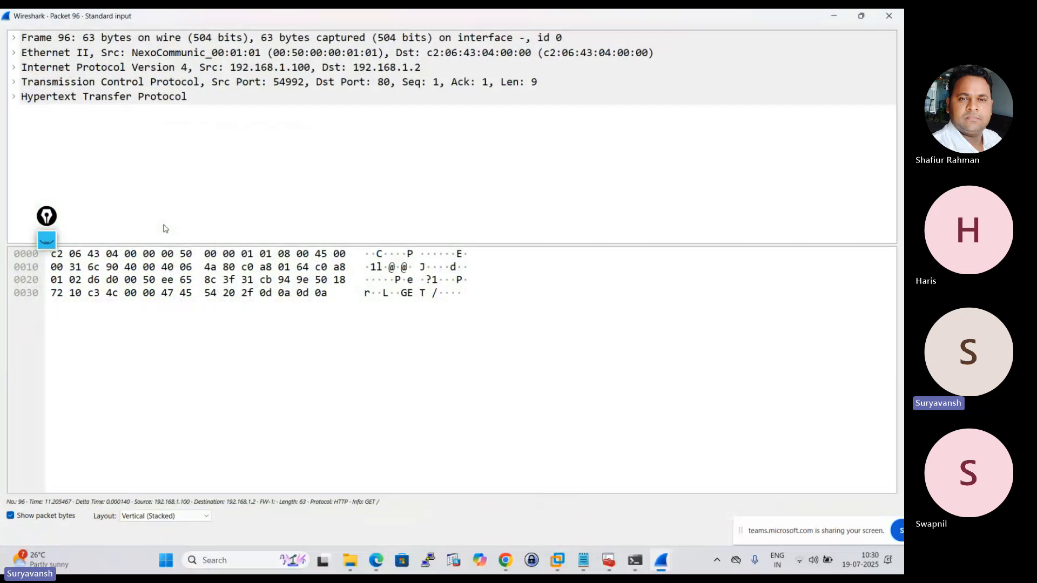
pyautogui.click(14, 97)
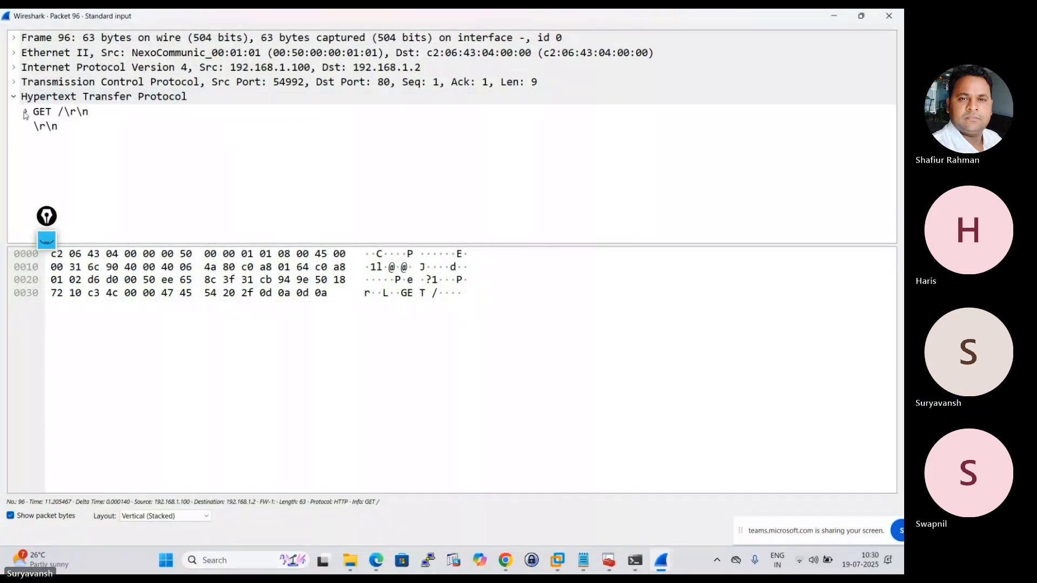
pyautogui.click(25, 113)
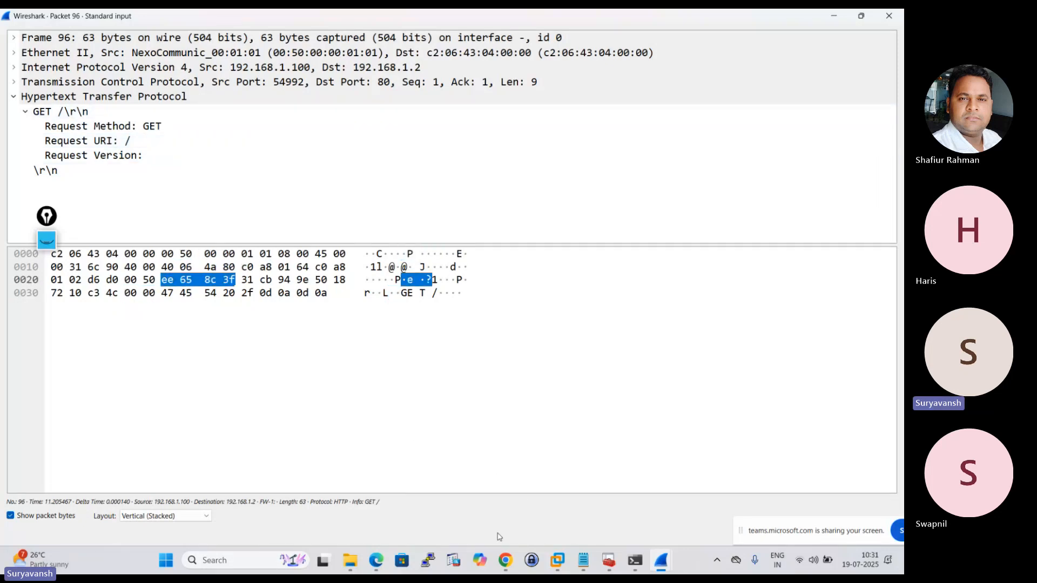
# Close the packet details and, in Notepad, append "- eg- http ," to the Content Check Monitor line.
pyautogui.click(889, 16)
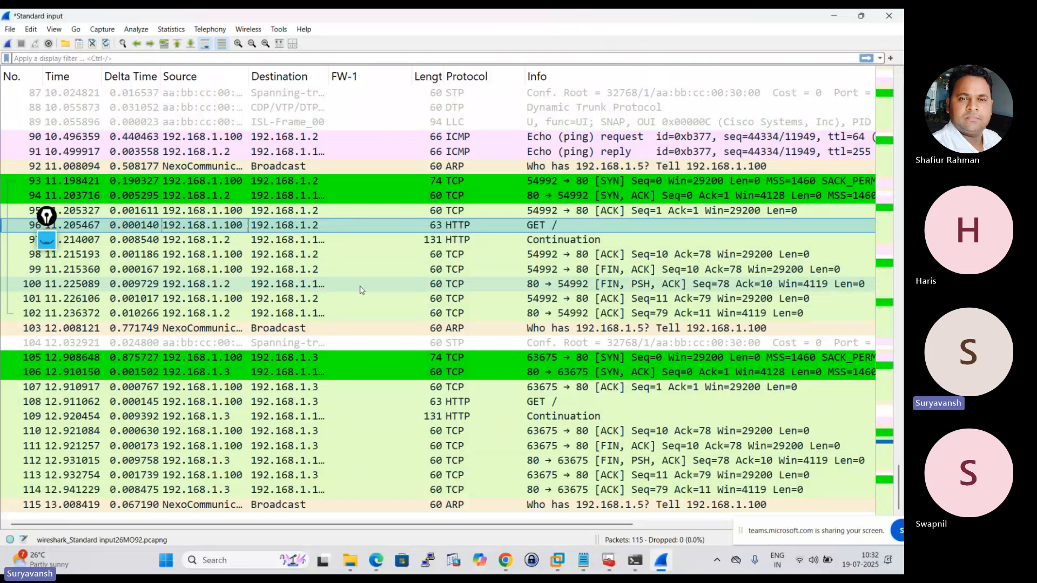
pyautogui.click(583, 560)
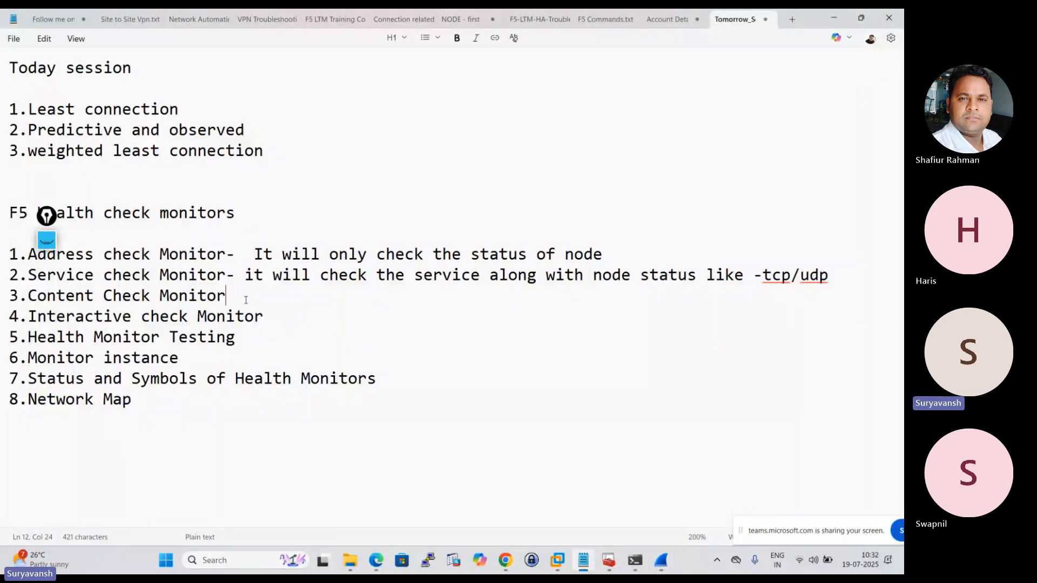
pyautogui.write('- eg- http ,')
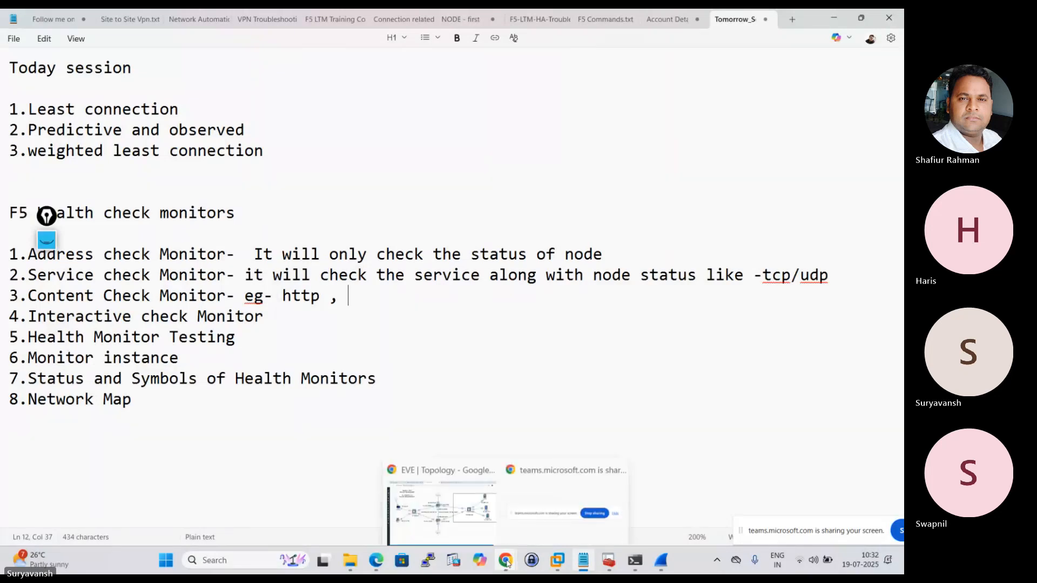
# Review HTTP_POOL's properties in the browser, then open a maximised PuTTY SSH session to 192.168.137.108.
pyautogui.click(446, 498)
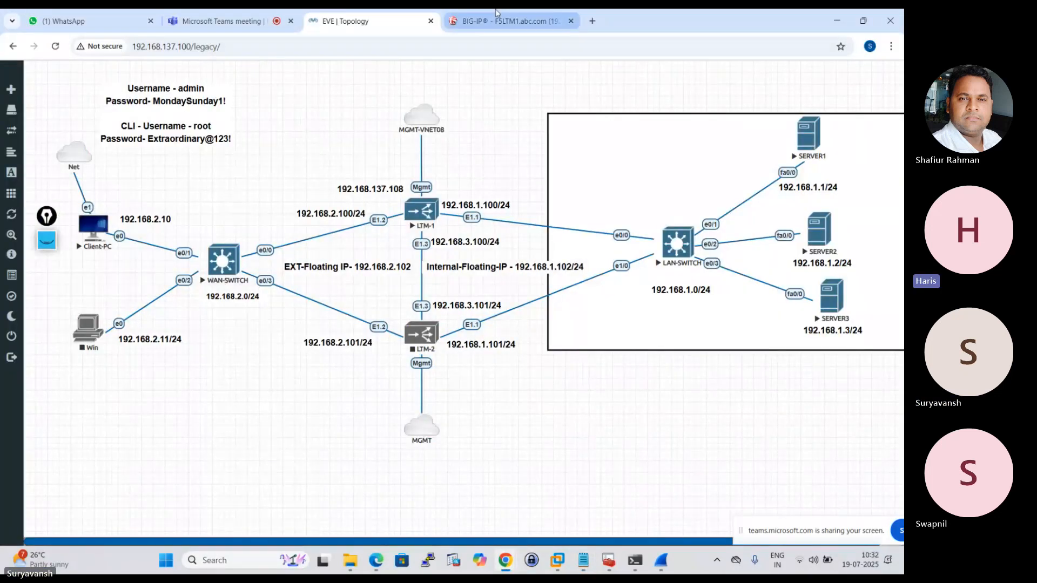
pyautogui.click(497, 13)
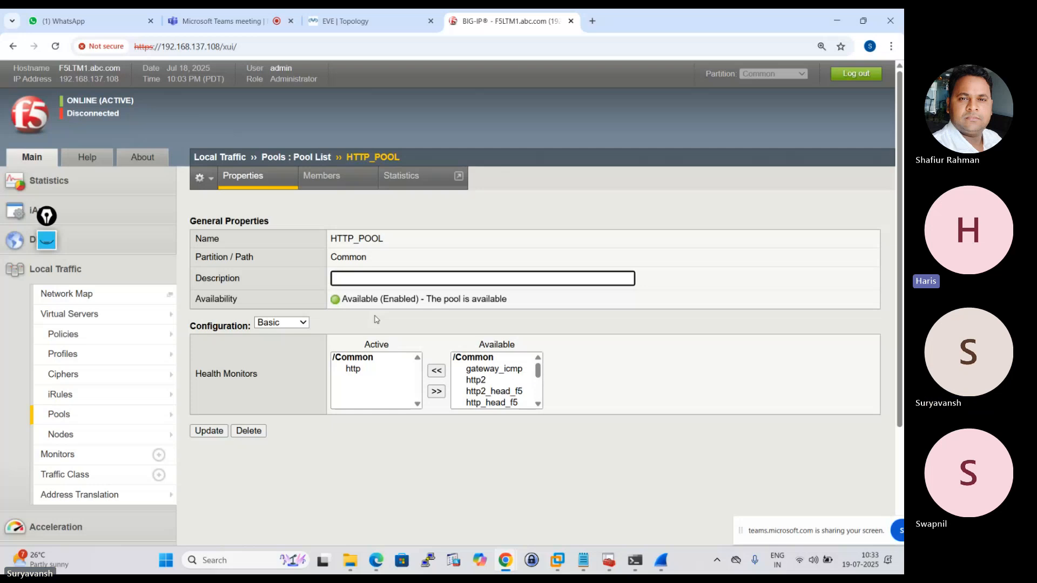
pyautogui.click(429, 558)
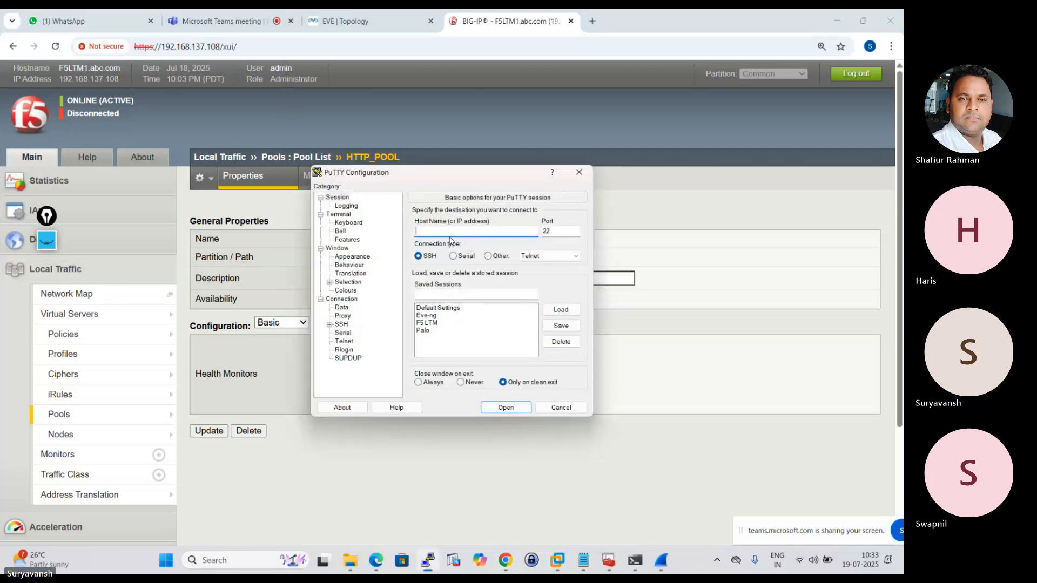
pyautogui.write('192.16')
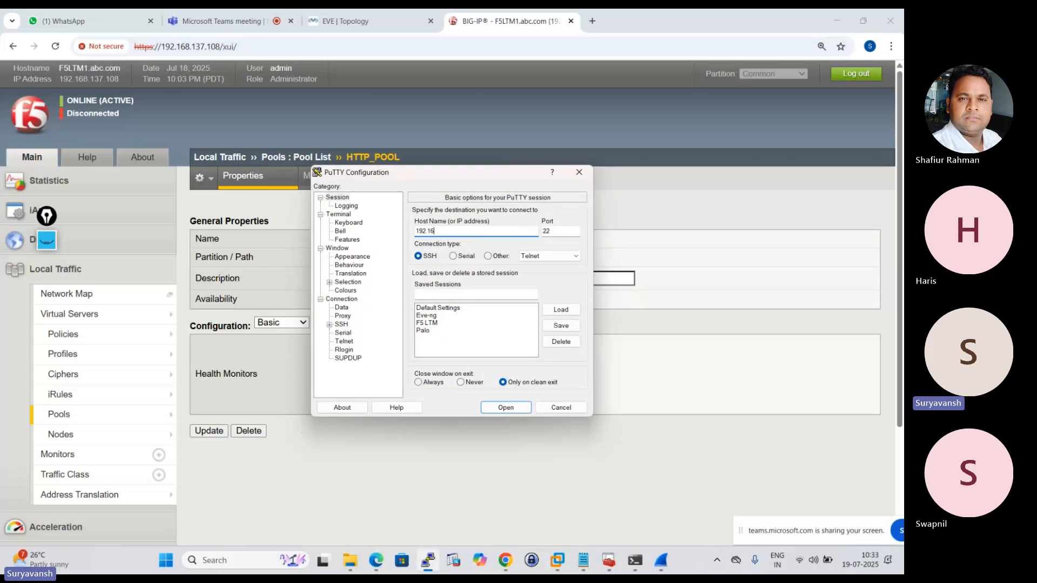
pyautogui.write('8.')
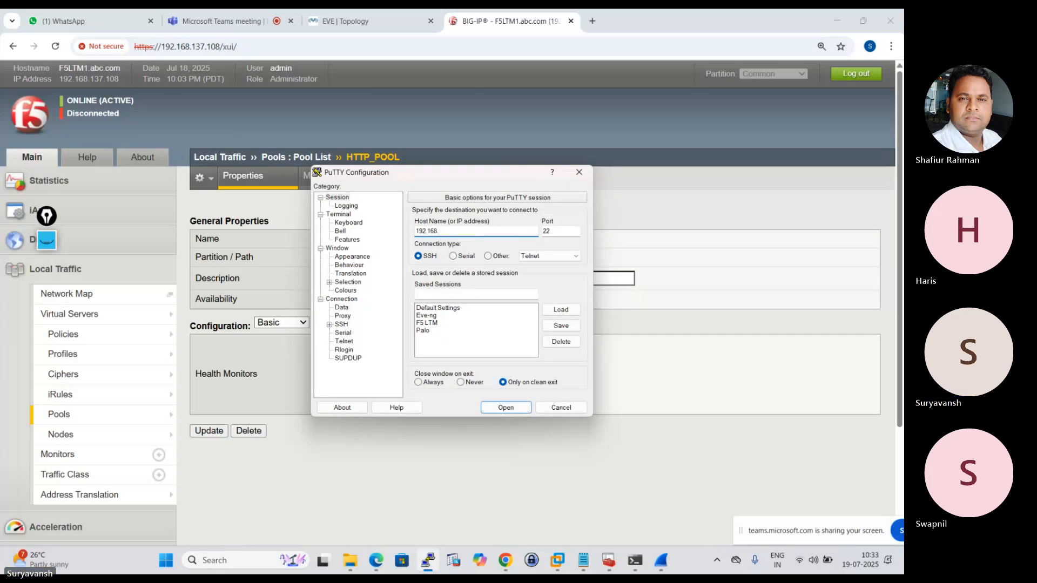
pyautogui.write('137.108')
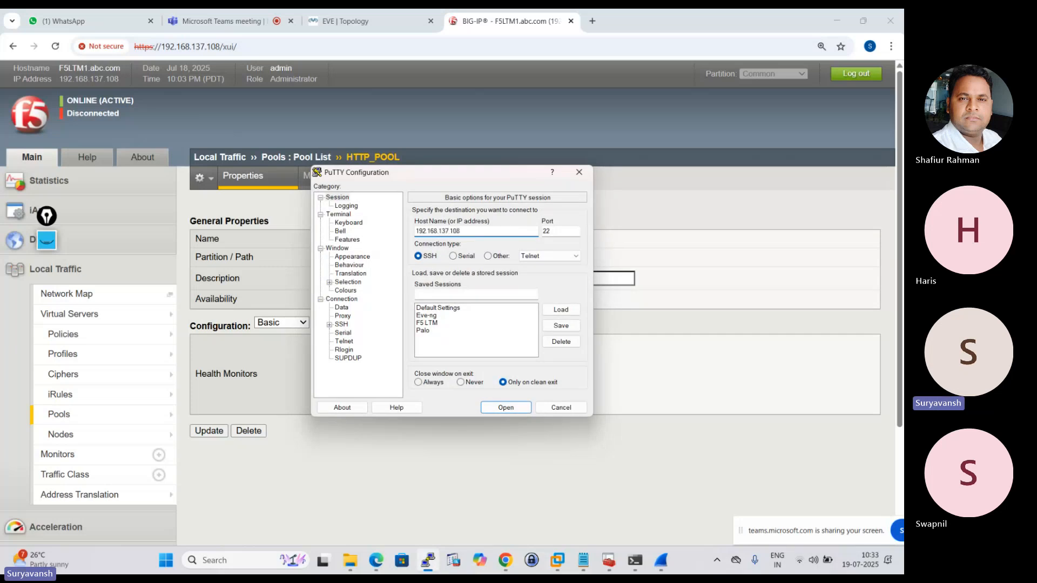
pyautogui.press('Return')
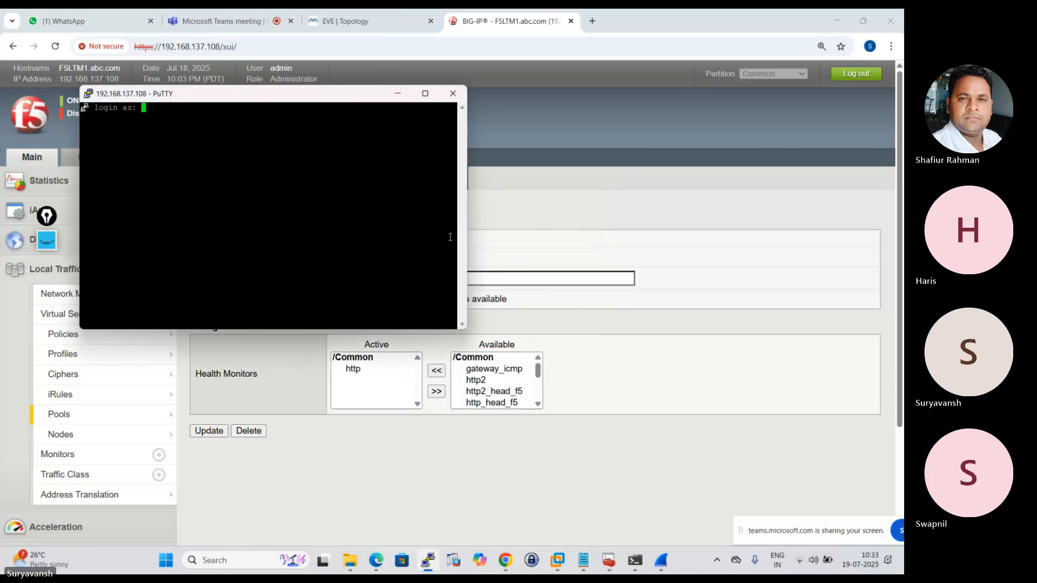
pyautogui.click(425, 94)
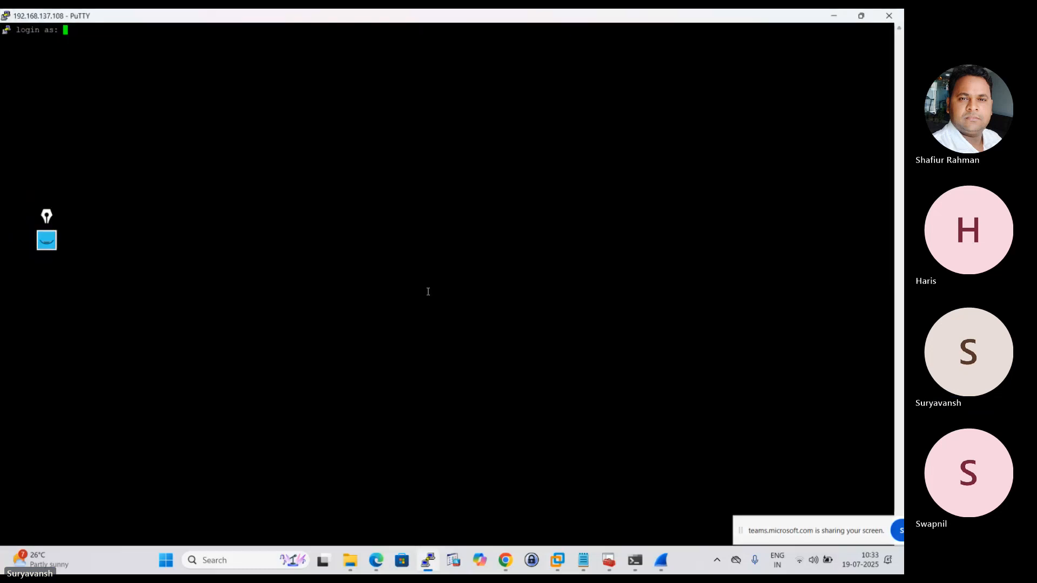
# Enter root as the SSH login name and close the Epic Pen annotation toolbar.
pyautogui.write('root')
pyautogui.press('Return')
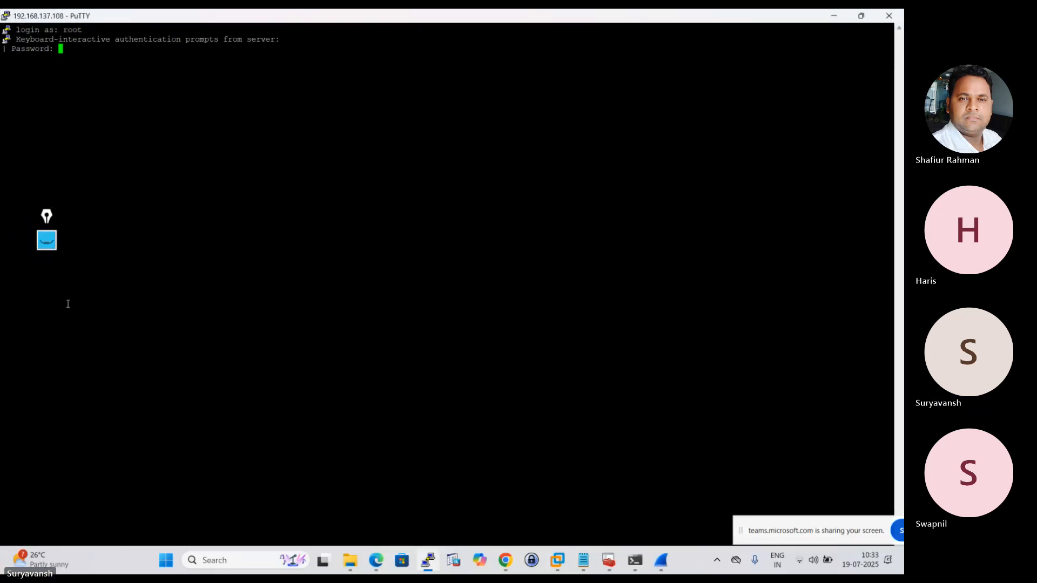
pyautogui.click(47, 241)
pyautogui.click(47, 294)
pyautogui.click(47, 435)
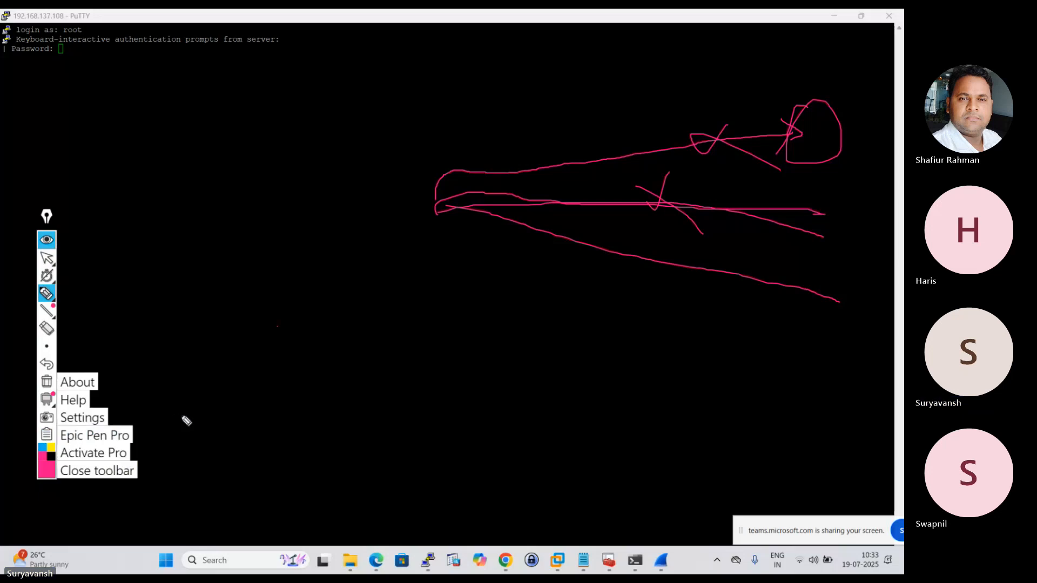
pyautogui.click(98, 471)
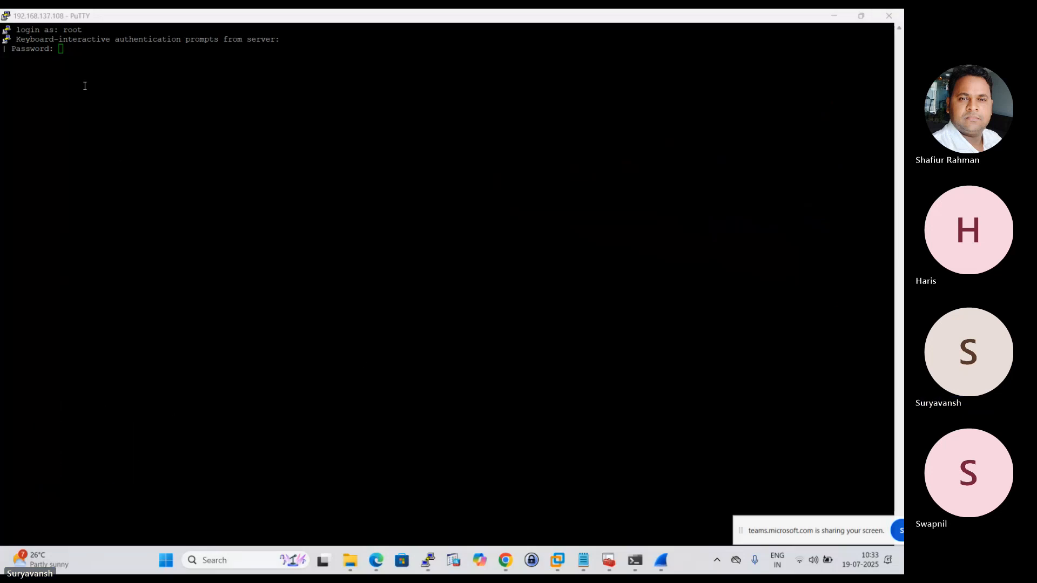
pyautogui.click(86, 54)
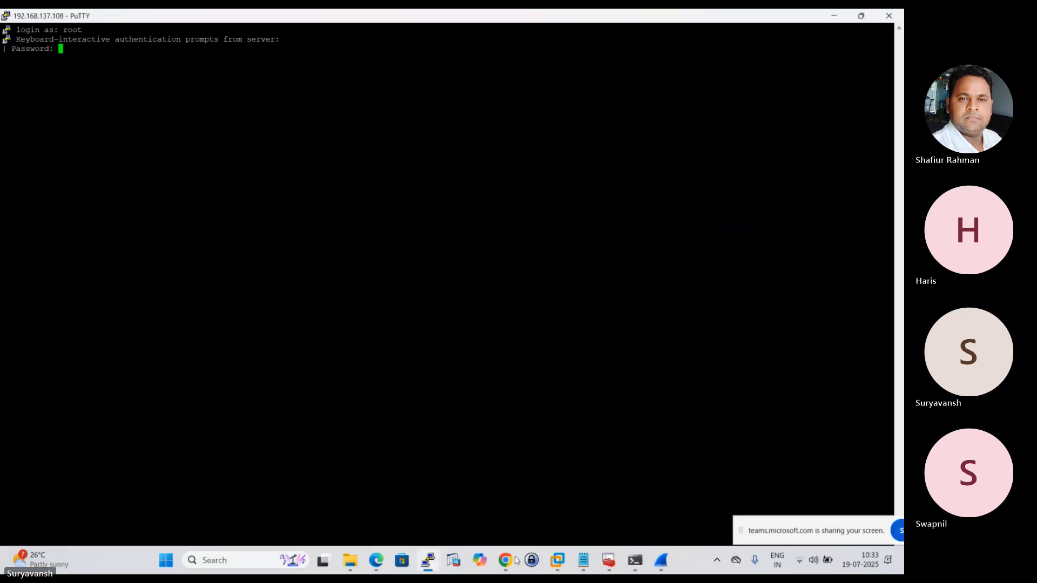
# Look up the CLI credentials in the EVE topology and submit the root password in the PuTTY session.
pyautogui.moveTo(516, 560)
pyautogui.click(442, 516)
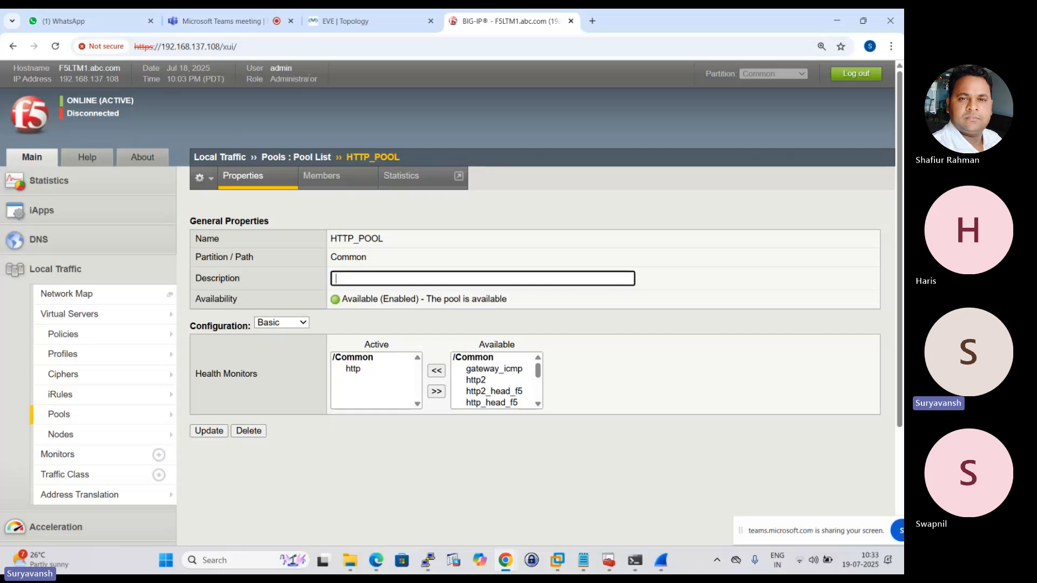
pyautogui.click(406, 13)
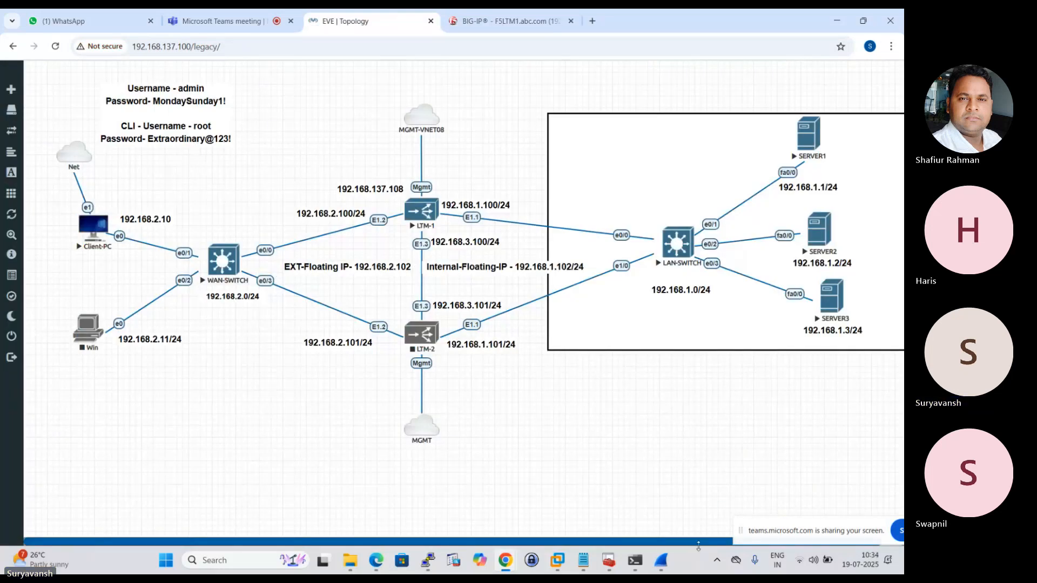
pyautogui.click(428, 562)
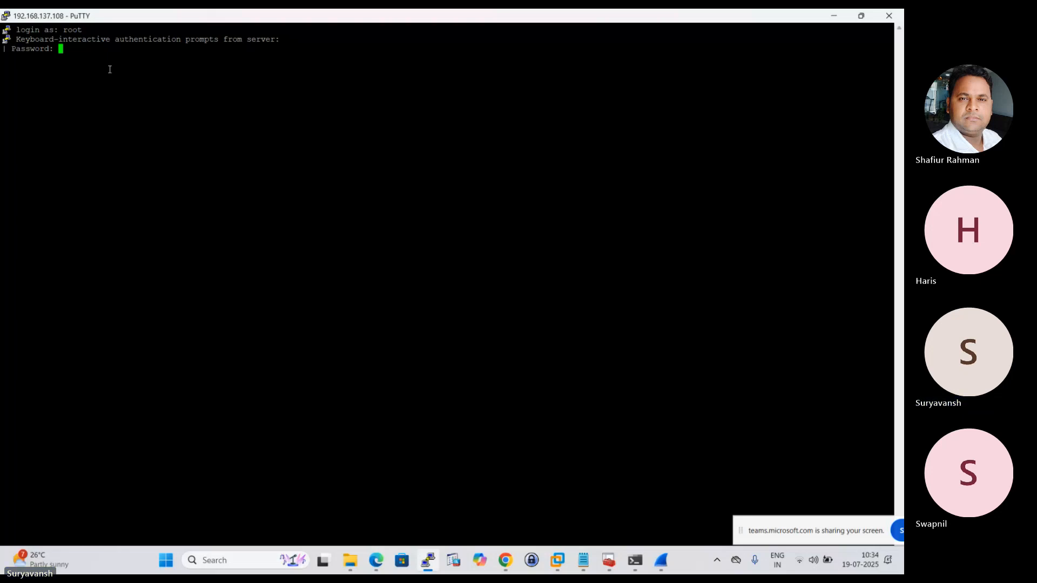
pyautogui.press('Return')
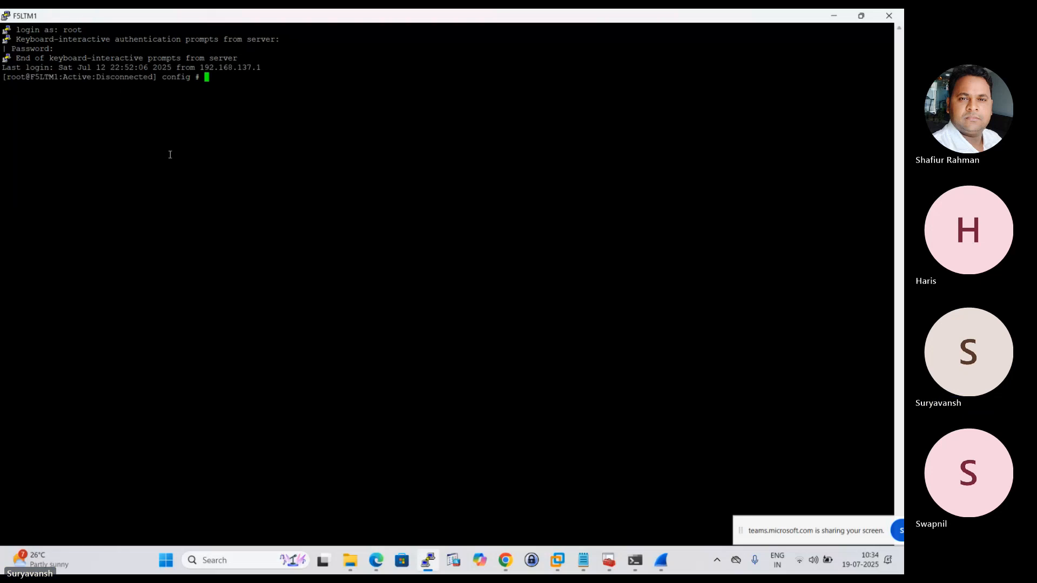
# Start the Traffic Management Shell with the command tmsh.
pyautogui.press('Return')
pyautogui.press('Return')
pyautogui.press('Return')
pyautogui.press('Return')
pyautogui.press('Return')
pyautogui.press('Return')
pyautogui.press('Return')
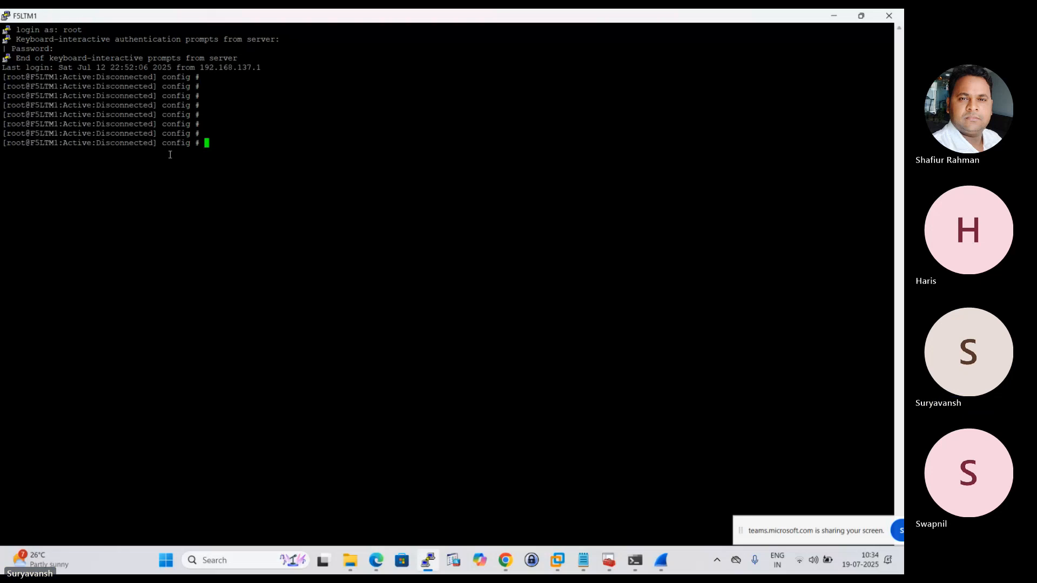
pyautogui.write('tmsh')
pyautogui.press('Return')
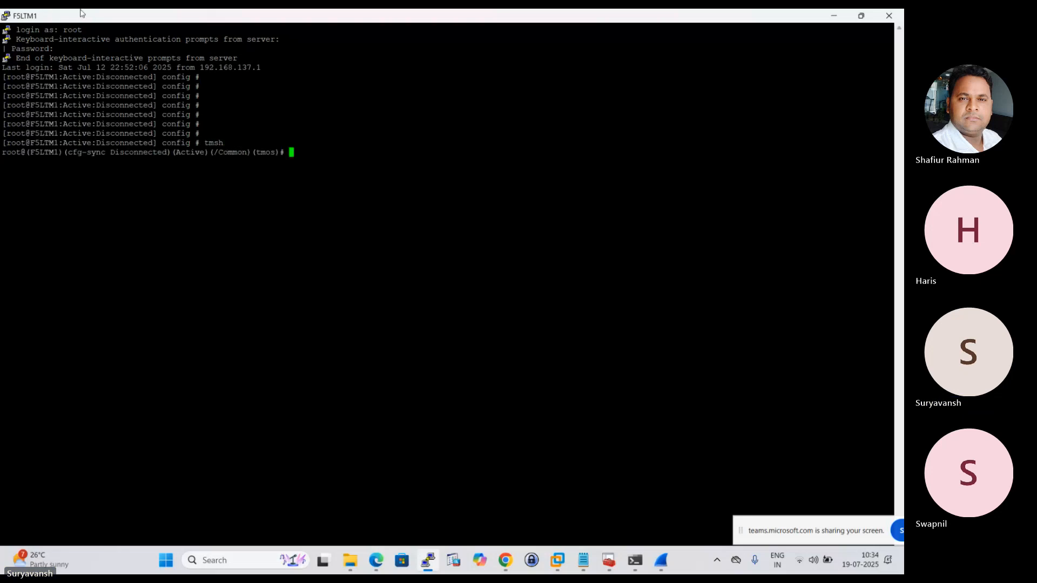
# Set the PuTTY terminal's Courier New font size to 12 and apply the change.
pyautogui.click(6, 16)
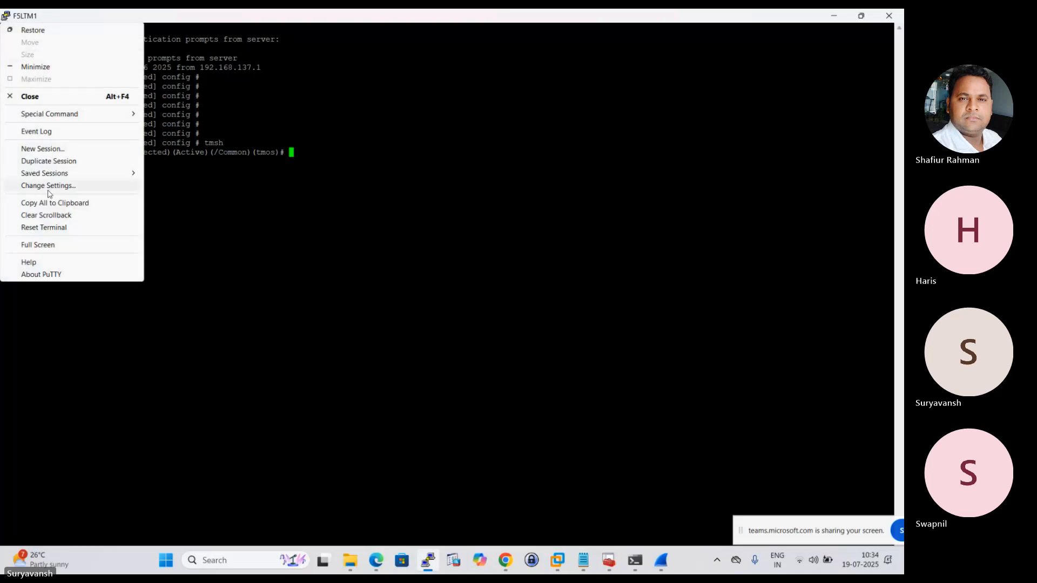
pyautogui.click(53, 189)
pyautogui.click(353, 257)
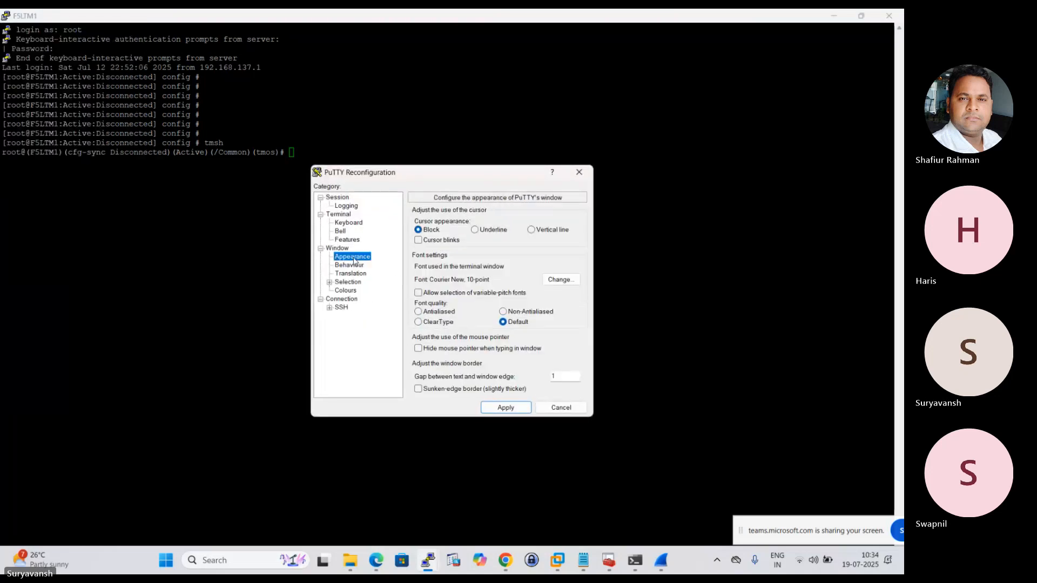
pyautogui.click(561, 280)
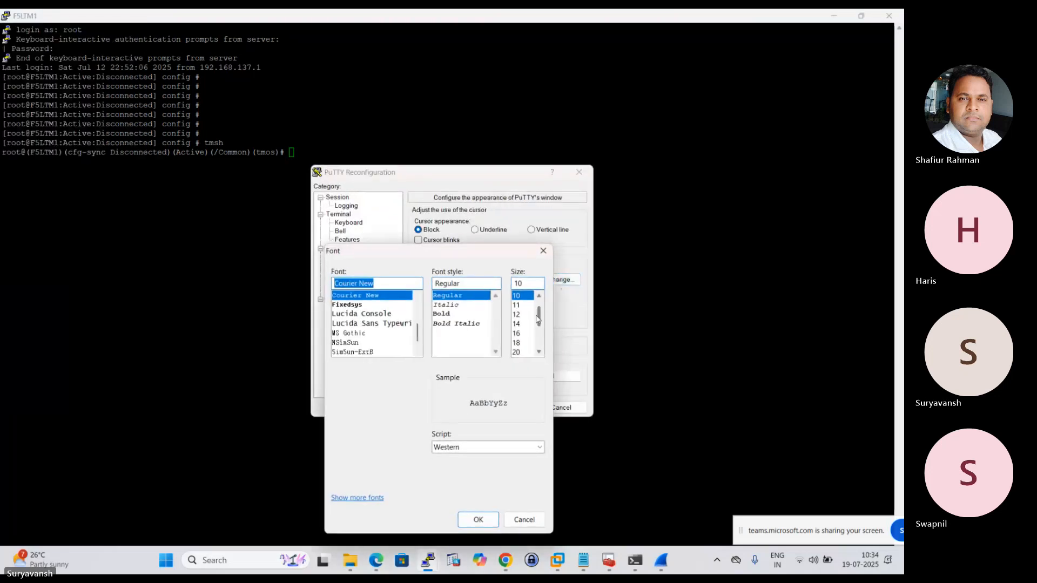
pyautogui.click(516, 315)
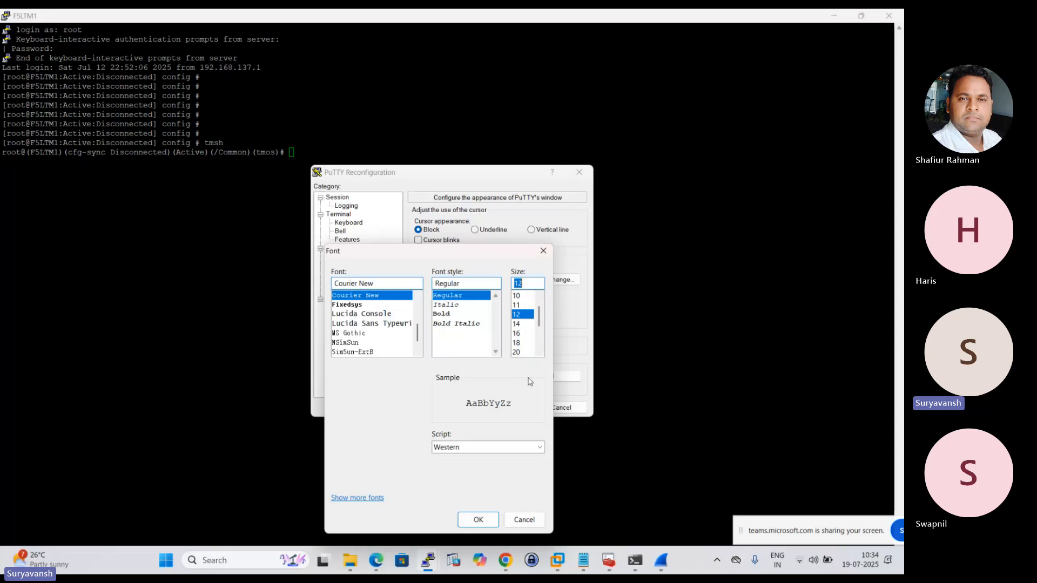
pyautogui.click(477, 519)
pyautogui.click(506, 408)
# Display the pool's configuration with the command list ltm pool HTTP_POOL, using completion to find the component and pool name.
pyautogui.press('Return')
pyautogui.press('Return')
pyautogui.press('Return')
pyautogui.press('Return')
pyautogui.press('Return')
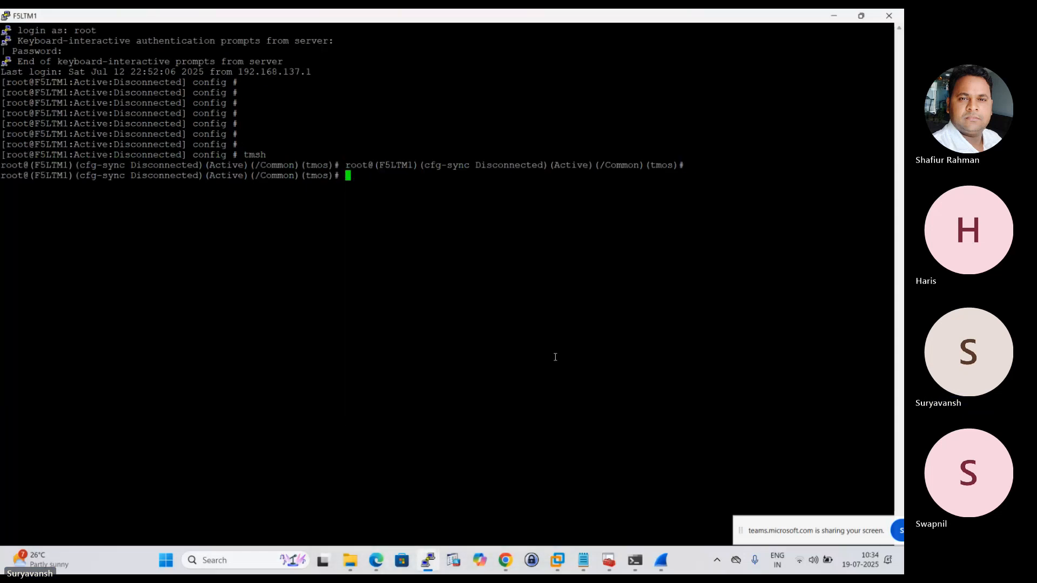
pyautogui.press('Return')
pyautogui.press('Return')
pyautogui.press('Return')
pyautogui.press('Return')
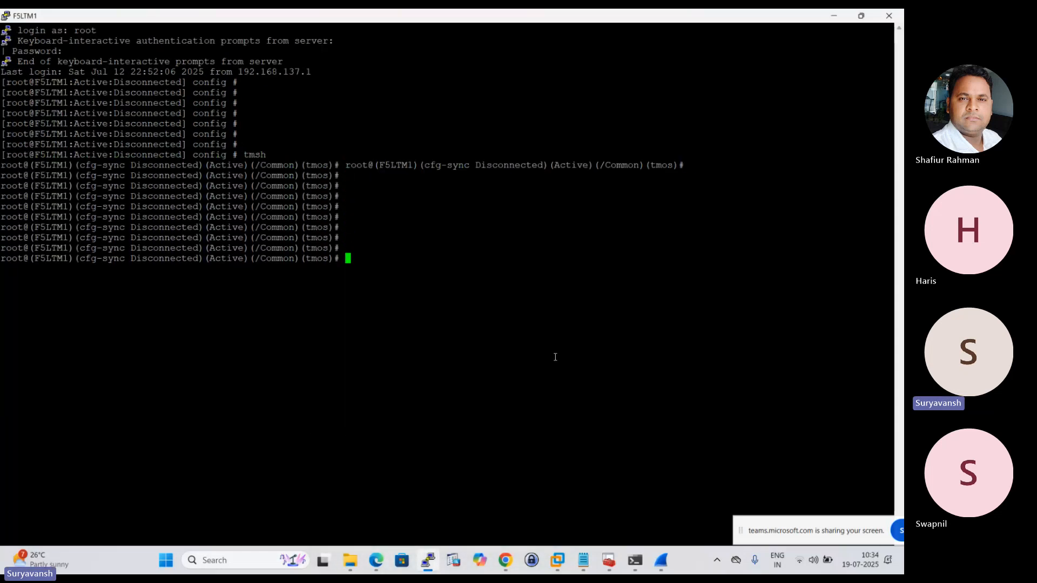
pyautogui.write('list ltm')
pyautogui.press('Tab')
pyautogui.write('po')
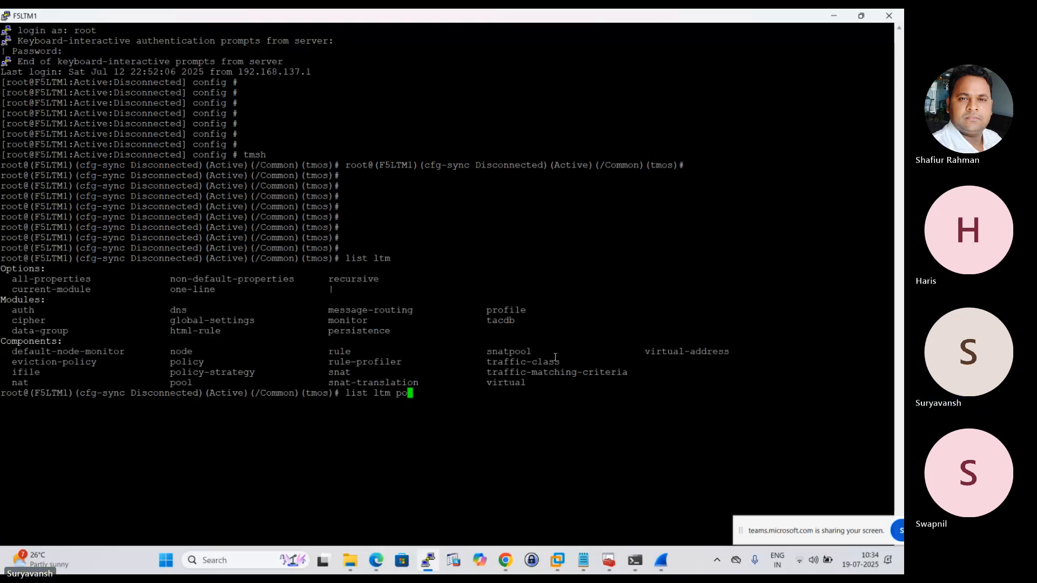
pyautogui.write('ol')
pyautogui.press('Tab')
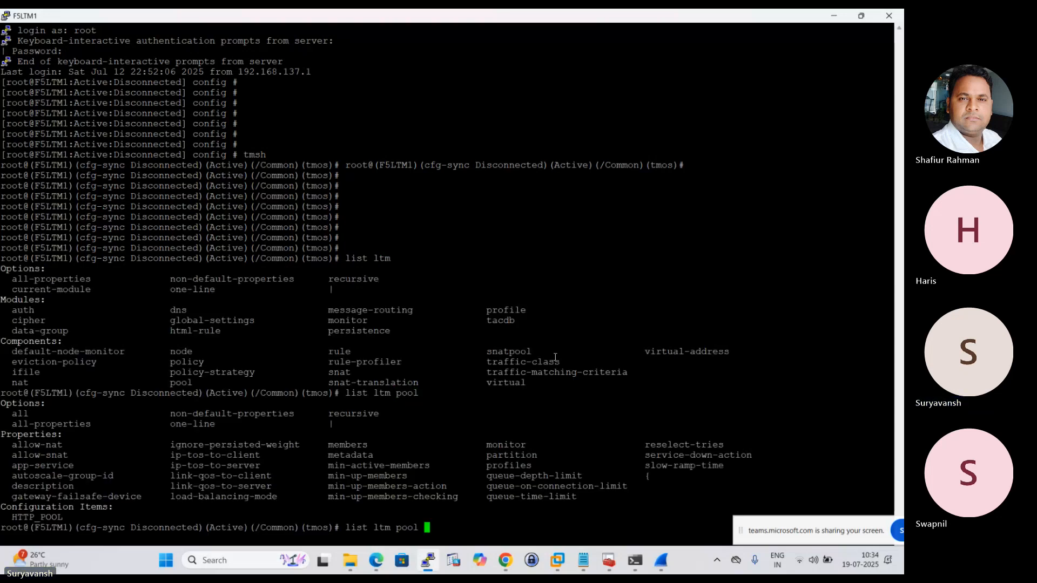
pyautogui.doubleClick(52, 518)
pyautogui.rightClick(498, 480)
pyautogui.press('Return')
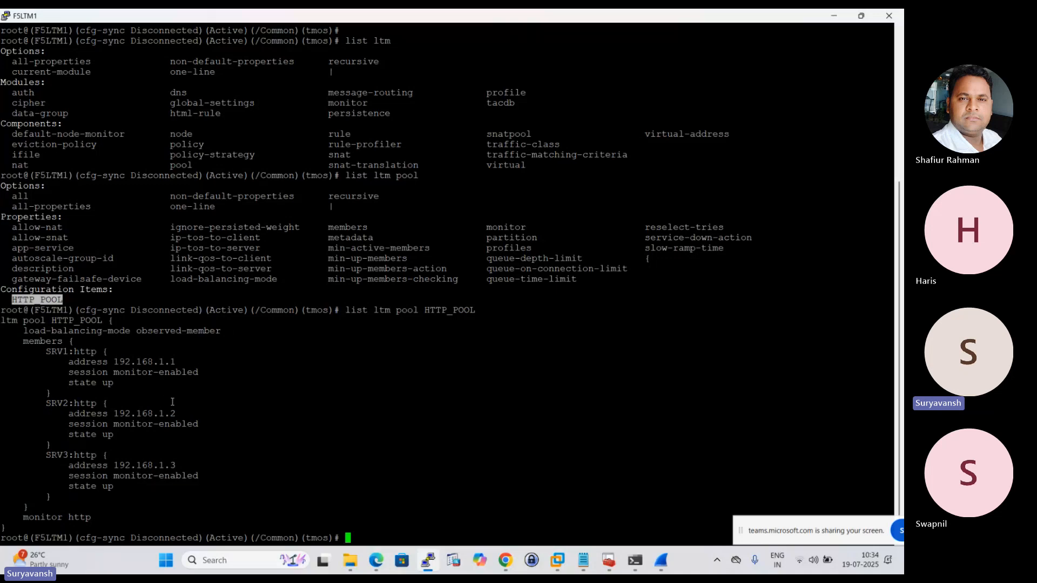
# Display the pool's status and statistics with the command show ltm pool HTTP_POOL, using completion to find the component and pool name.
pyautogui.write('show ')
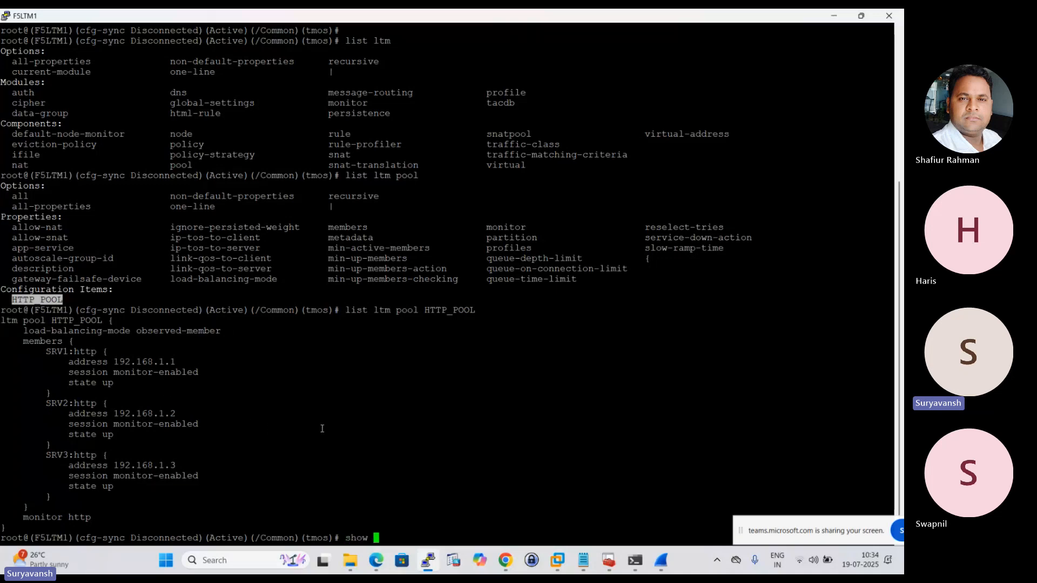
pyautogui.write('ltm p')
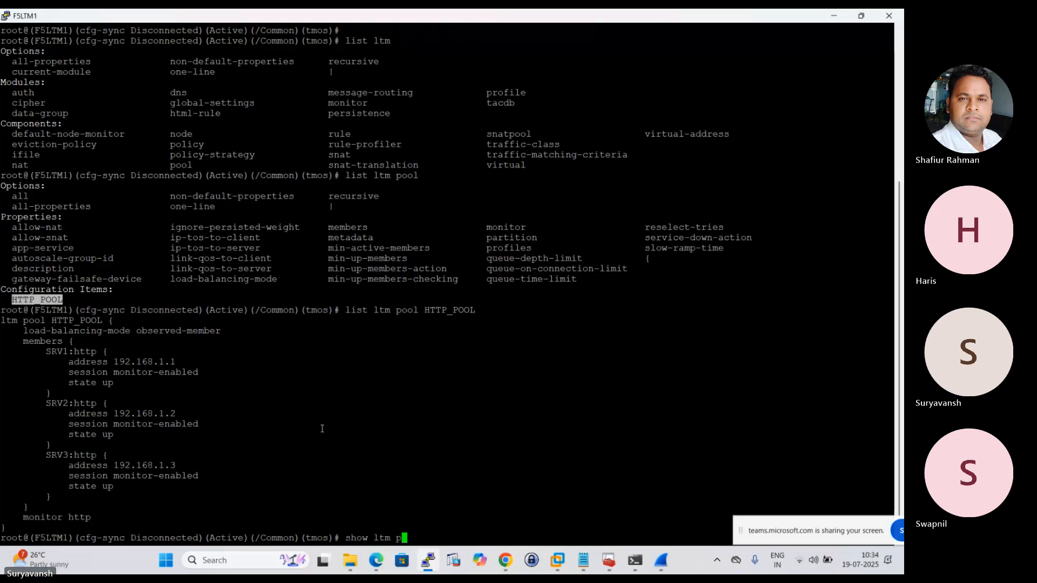
pyautogui.press('Tab')
pyautogui.press('Tab')
pyautogui.write('o')
pyautogui.press('Tab')
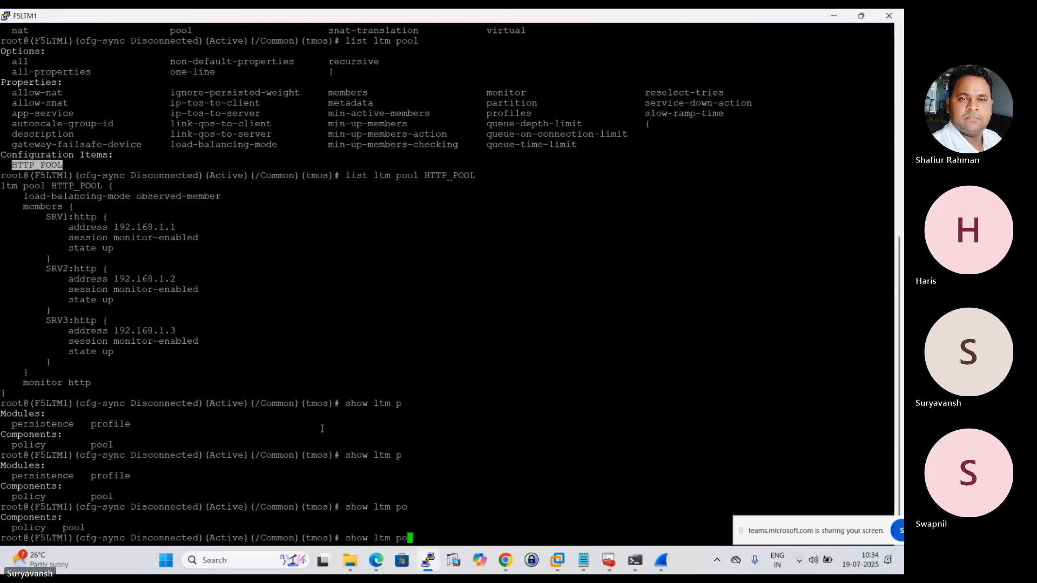
pyautogui.write('o')
pyautogui.press('Tab')
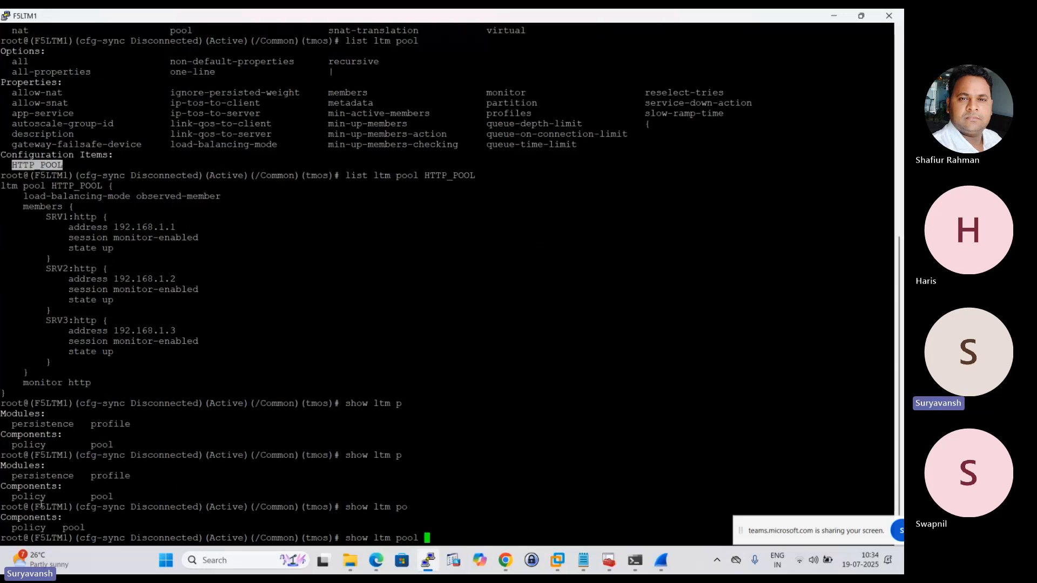
pyautogui.press('Tab')
pyautogui.doubleClick(33, 527)
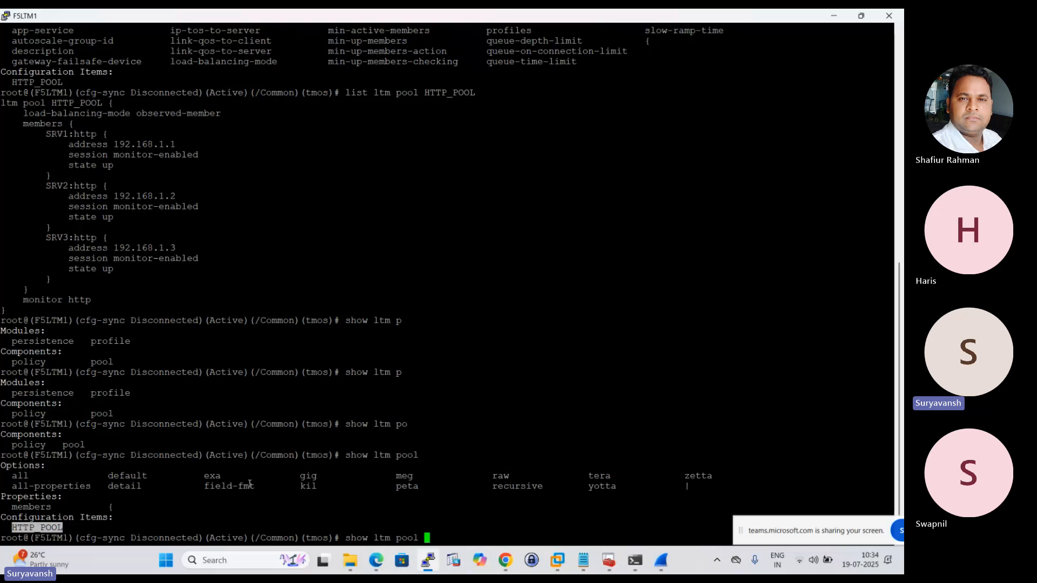
pyautogui.rightClick(471, 470)
pyautogui.press('Return')
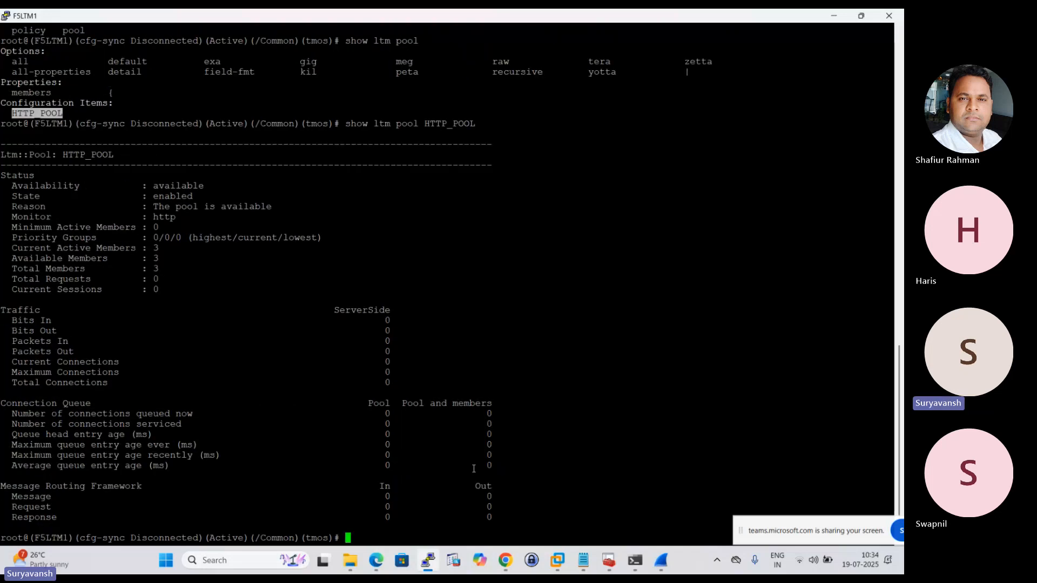
# Examine HTTP_POOL's availability, state, reason, member status and traffic statistics in the command output.
pyautogui.moveTo(14, 186); pyautogui.dragTo(243, 193)
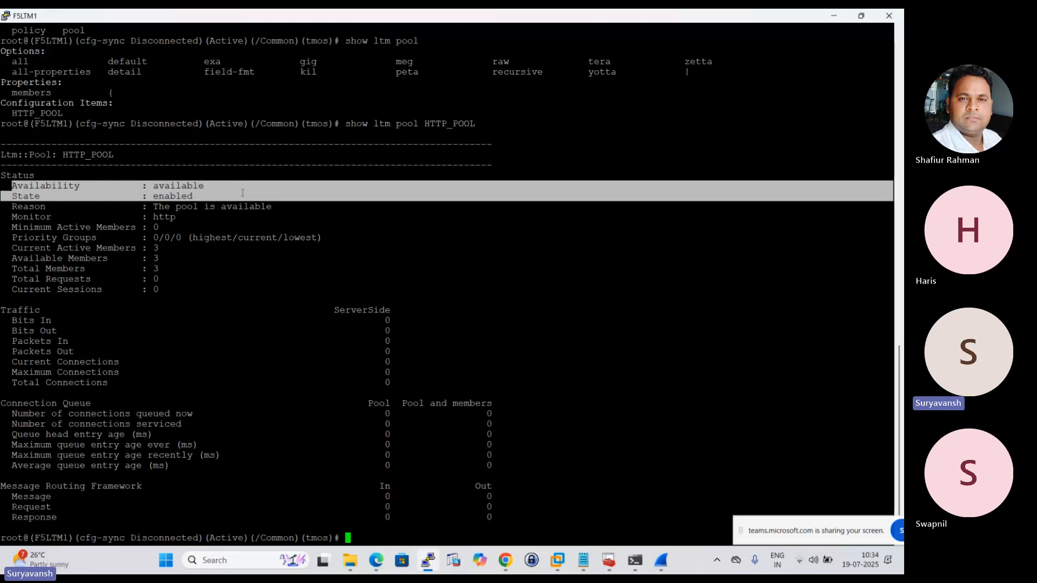
pyautogui.moveTo(3, 196); pyautogui.dragTo(195, 210)
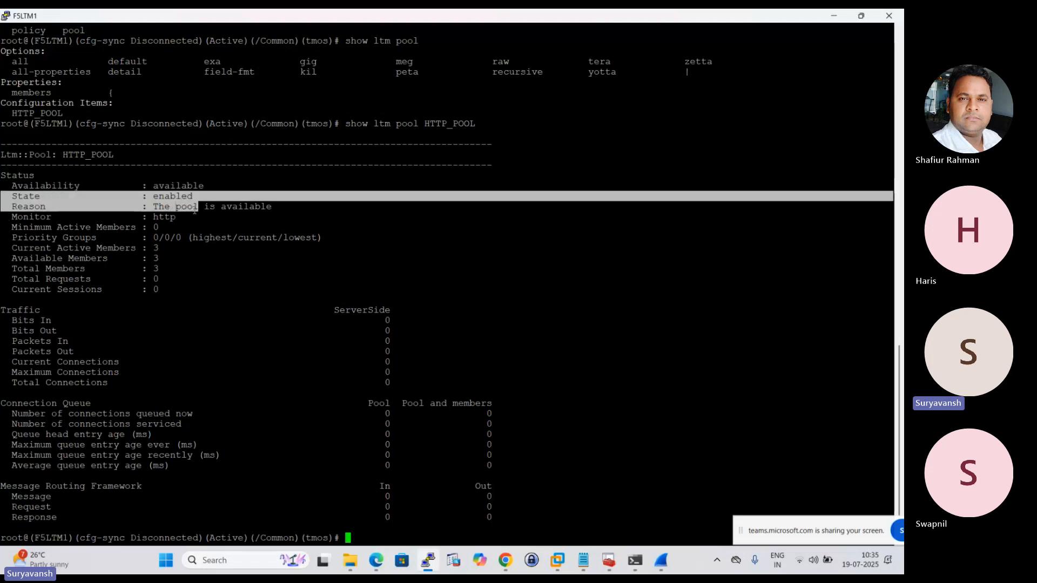
pyautogui.moveTo(2, 186); pyautogui.dragTo(3, 265)
pyautogui.click(158, 301)
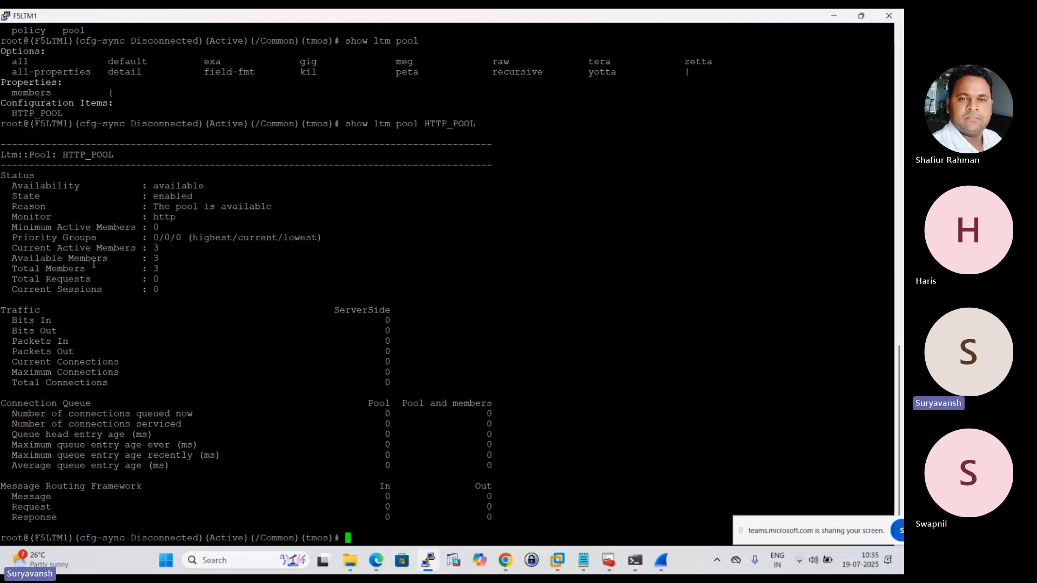
pyautogui.moveTo(22, 324); pyautogui.dragTo(135, 427)
pyautogui.click(65, 392)
pyautogui.moveTo(107, 518); pyautogui.dragTo(12, 141)
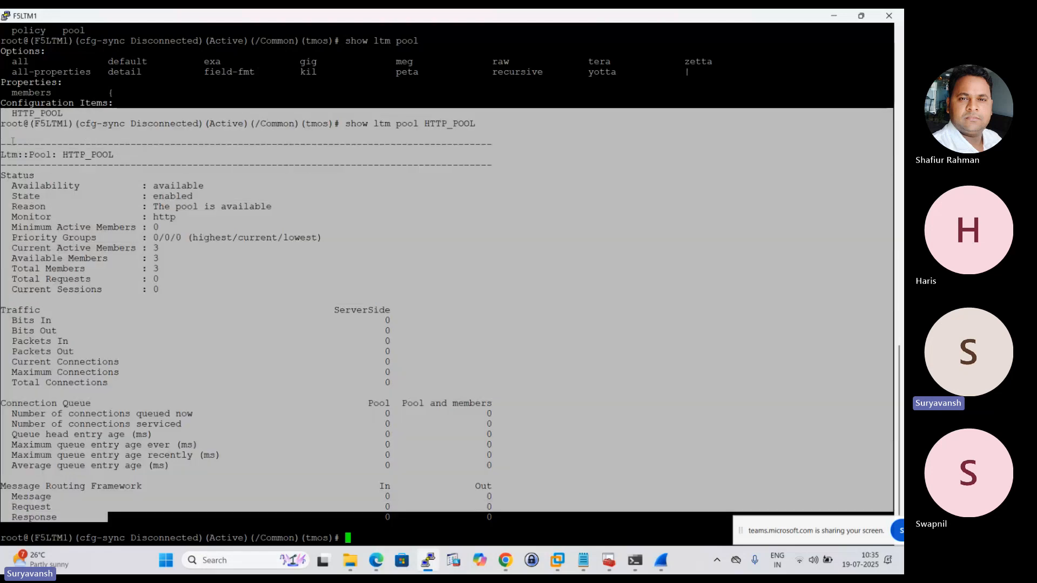
pyautogui.click(199, 293)
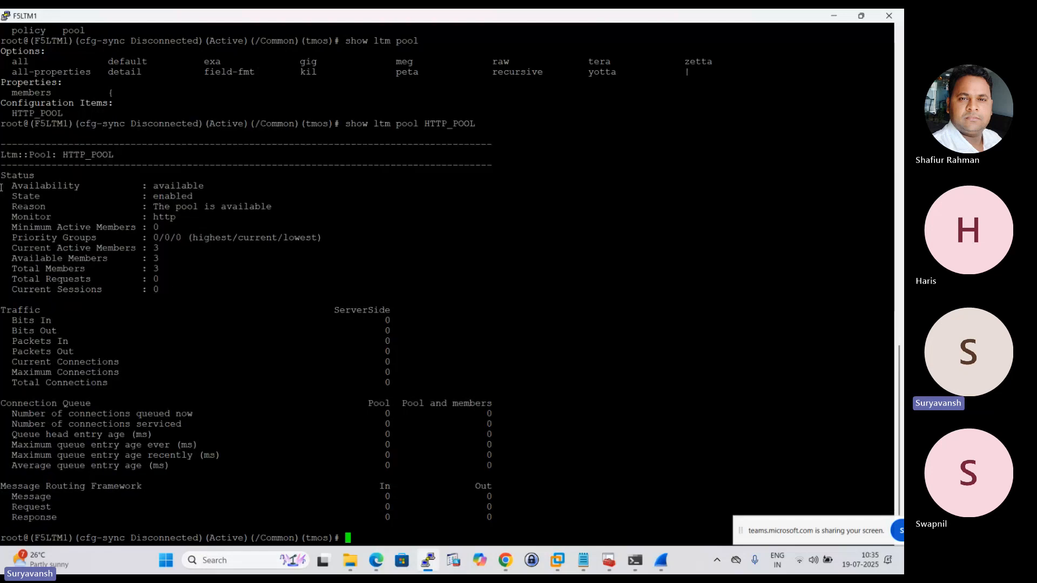
pyautogui.moveTo(16, 186); pyautogui.dragTo(53, 174)
pyautogui.click(33, 193)
pyautogui.moveTo(153, 187); pyautogui.dragTo(276, 171)
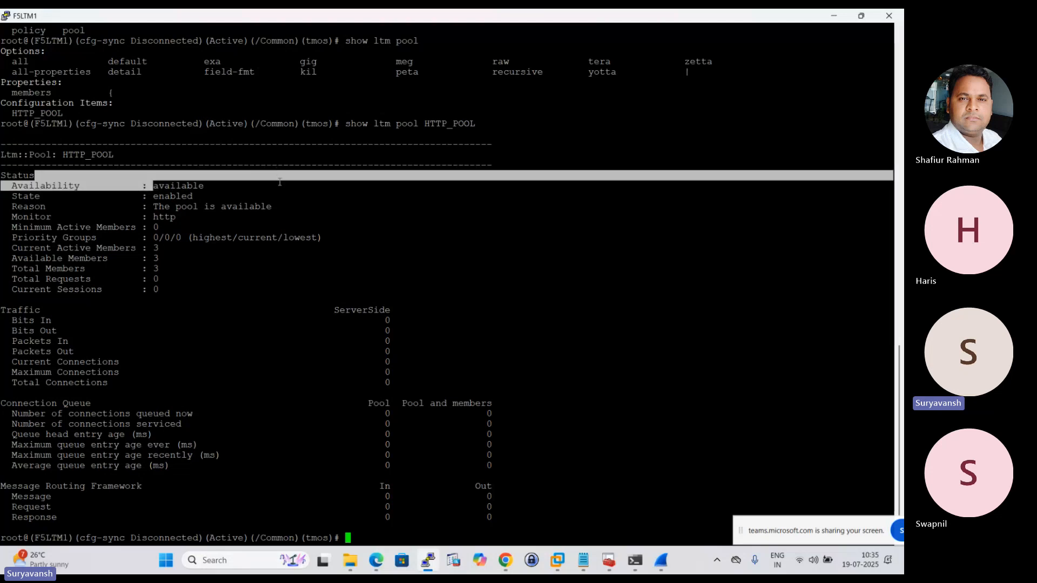
pyautogui.click(224, 194)
pyautogui.moveTo(151, 185); pyautogui.dragTo(247, 187)
pyautogui.click(213, 195)
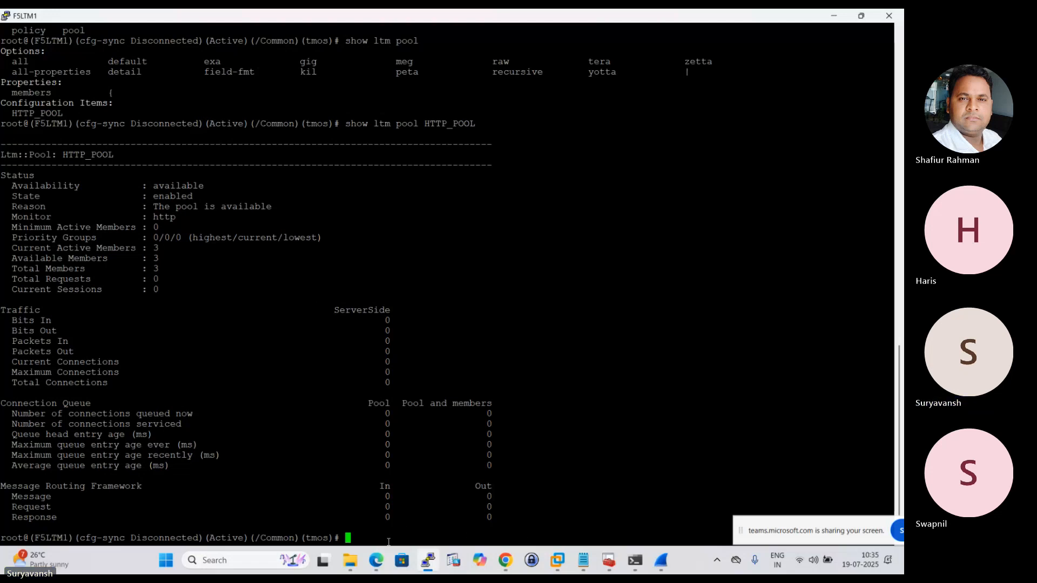
# Switch to the BIG-IP web interface in Chrome and open the http monitor's properties from the Local Traffic monitor list.
pyautogui.click(506, 562)
pyautogui.click(440, 516)
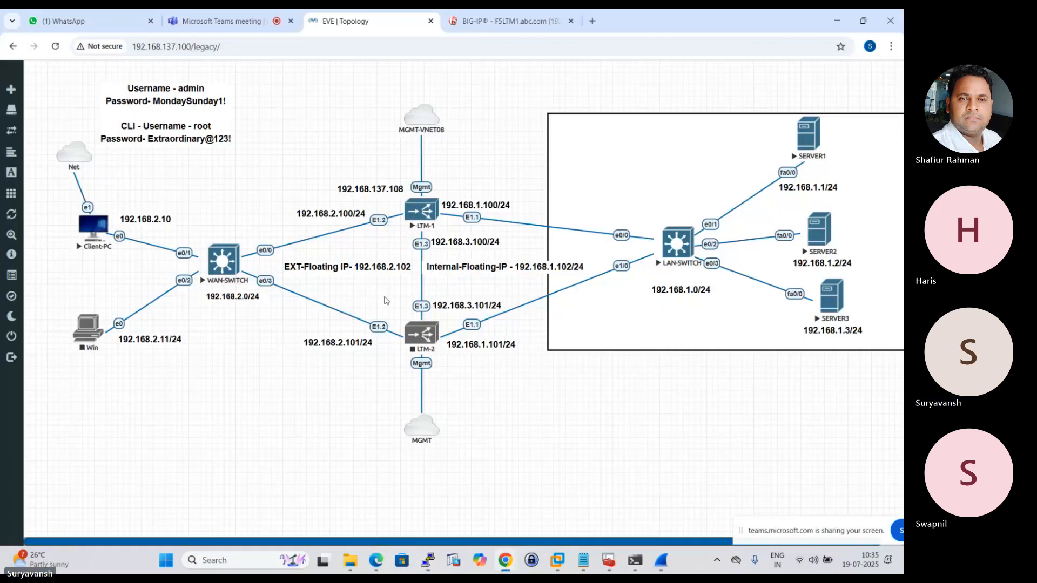
pyautogui.click(508, 21)
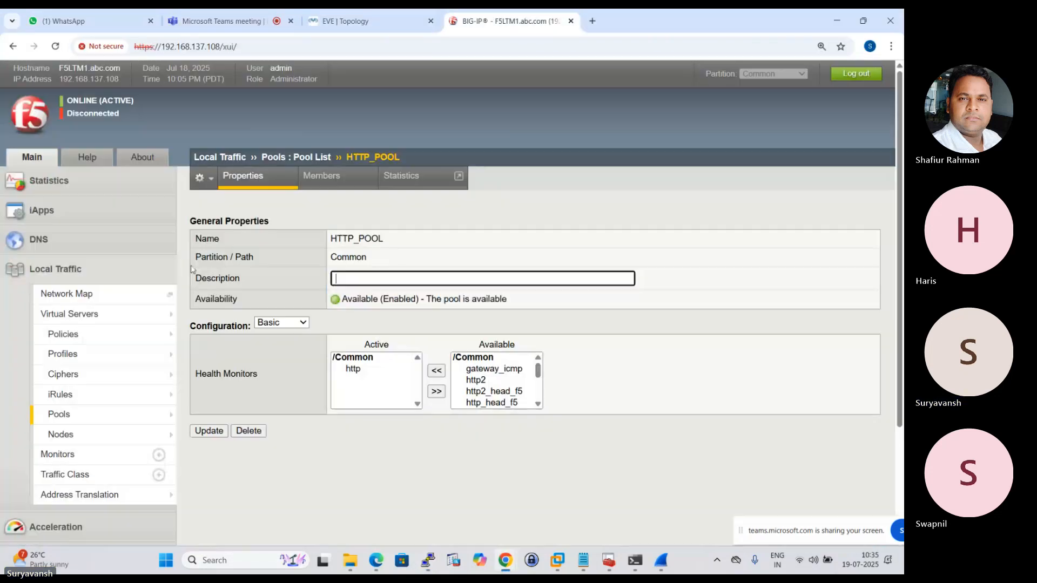
pyautogui.scroll(-1, 59, 416)
pyautogui.click(67, 399)
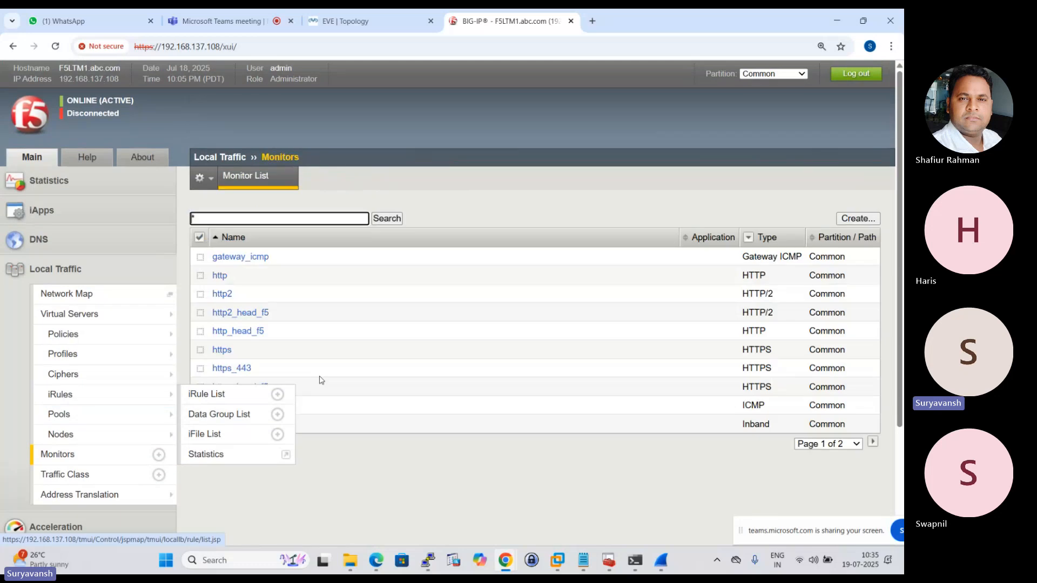
pyautogui.click(220, 276)
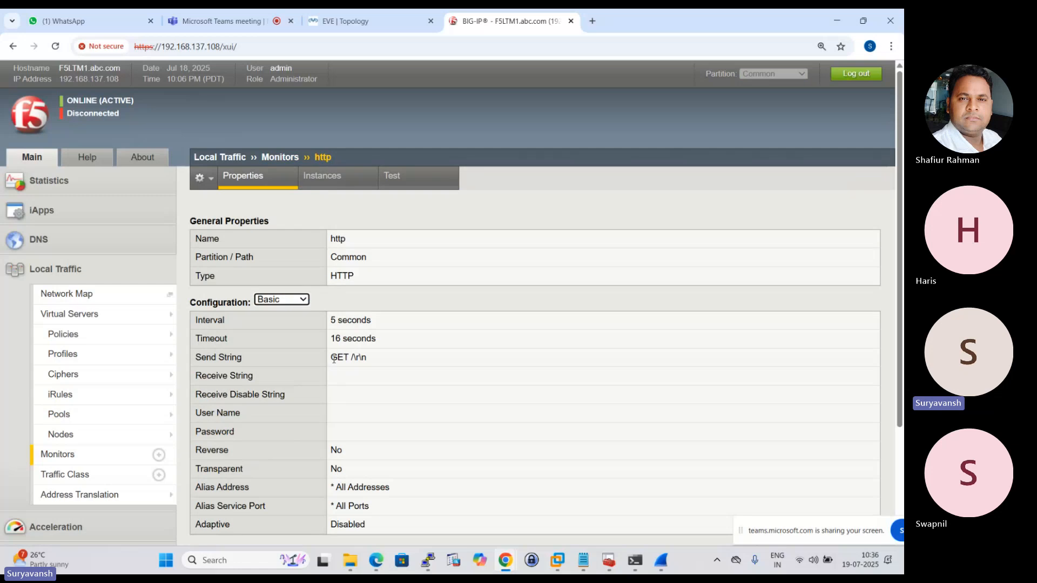
# Examine the http monitor's send string, interval, timeout and remaining basic configuration settings.
pyautogui.moveTo(331, 358); pyautogui.dragTo(366, 360)
pyautogui.click(367, 359)
pyautogui.scroll(-2, 370, 370)
pyautogui.scroll(1, 370, 371)
pyautogui.scroll(-2, 326, 267)
pyautogui.scroll(2, 280, 329)
pyautogui.scroll(-1, 313, 372)
pyautogui.scroll(1, 313, 373)
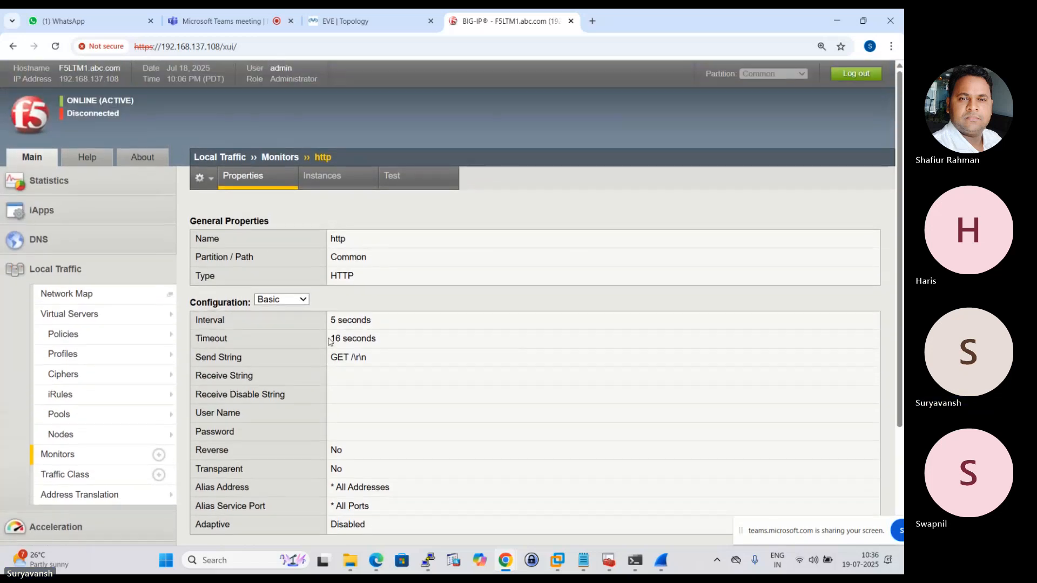
pyautogui.moveTo(330, 320); pyautogui.dragTo(383, 326)
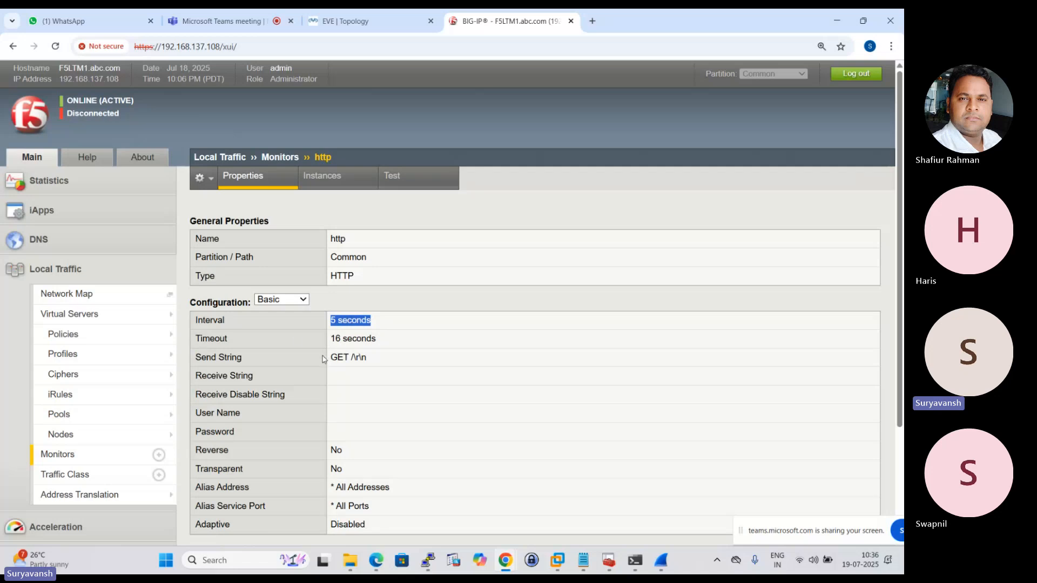
pyautogui.click(348, 332)
pyautogui.moveTo(330, 339); pyautogui.dragTo(399, 339)
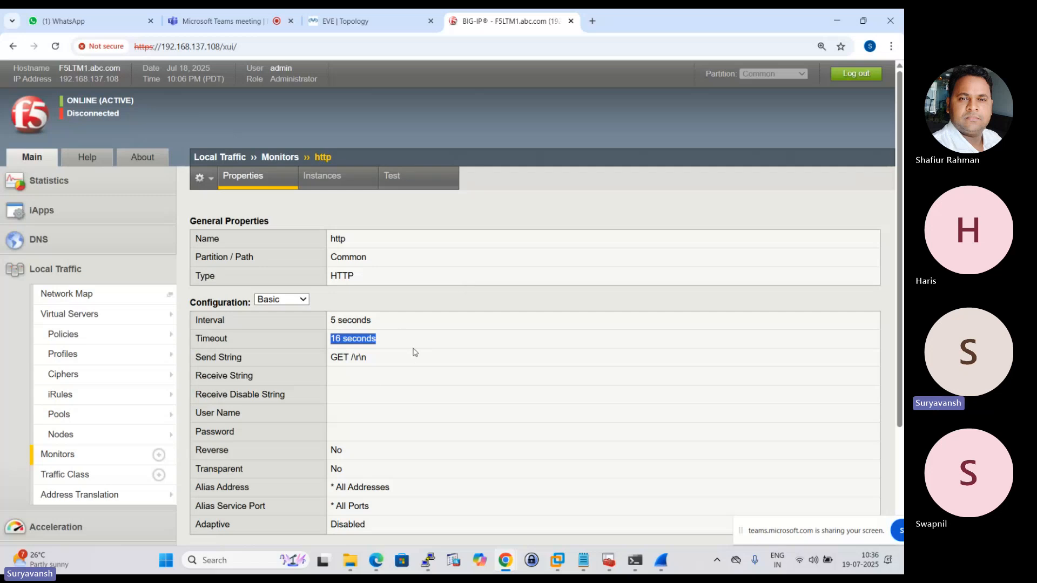
pyautogui.scroll(-2, 414, 352)
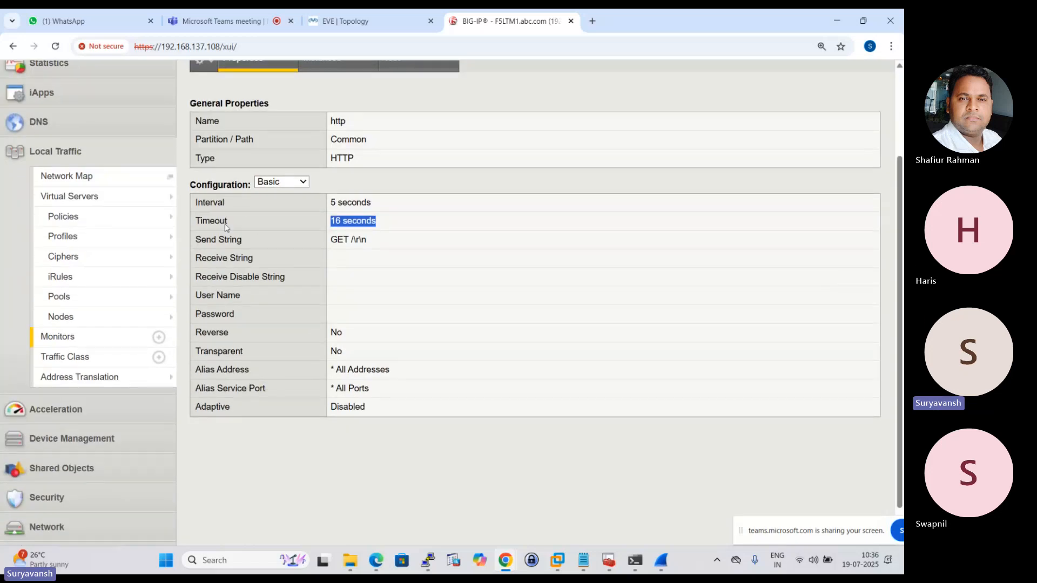
pyautogui.scroll(2, 362, 238)
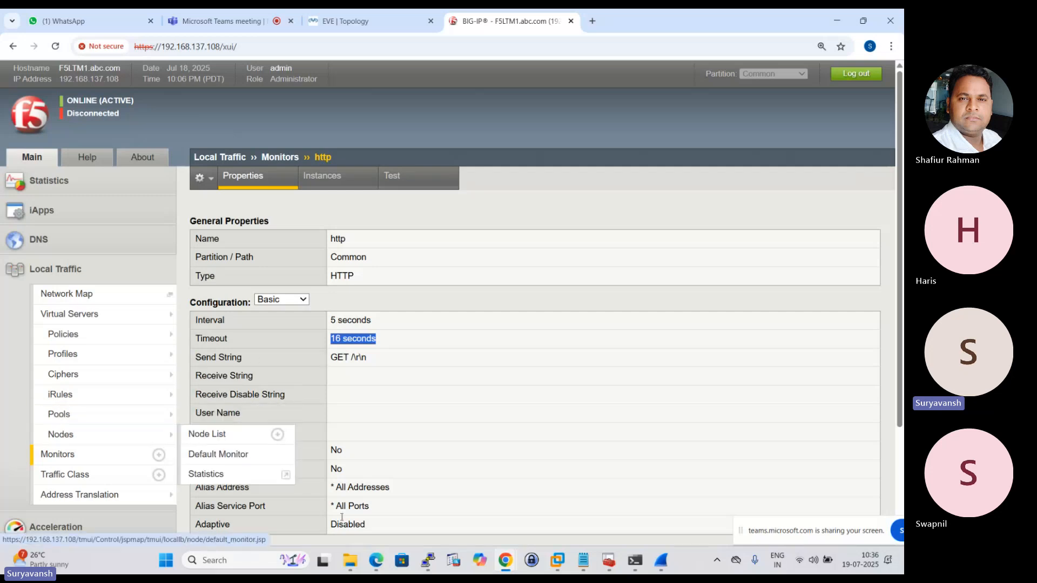
# Switch to the Notepad session notes on F5 health check monitors.
pyautogui.click(582, 560)
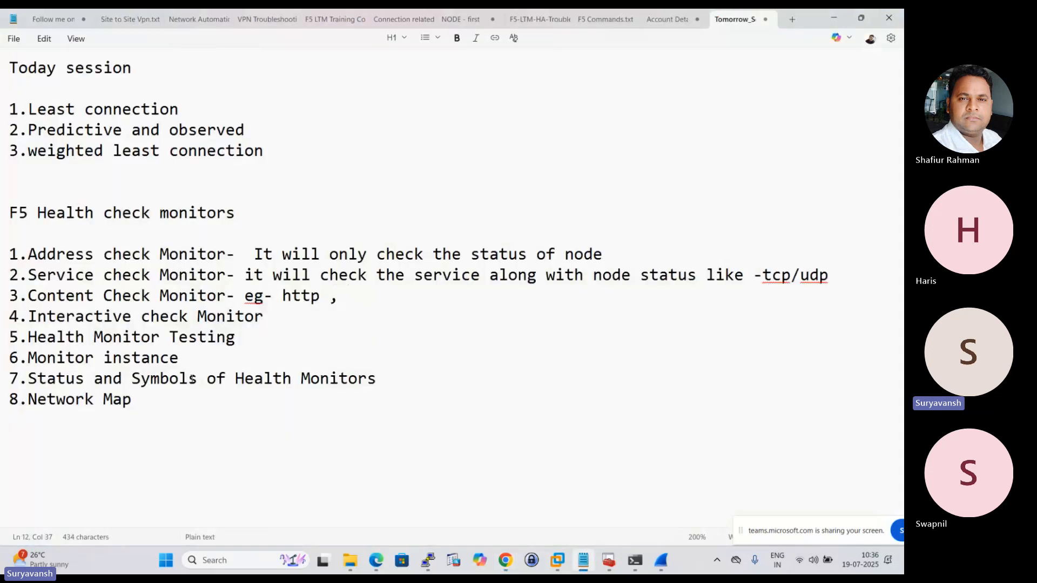
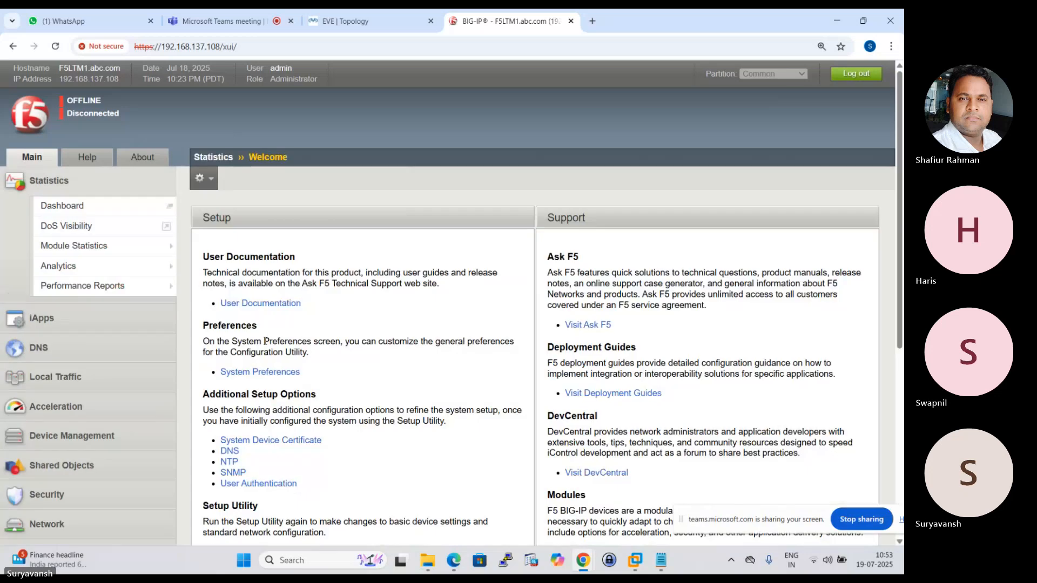
# Open the Local Traffic monitor list in the BIG-IP web interface.
pyautogui.click(64, 381)
pyautogui.moveTo(57, 316)
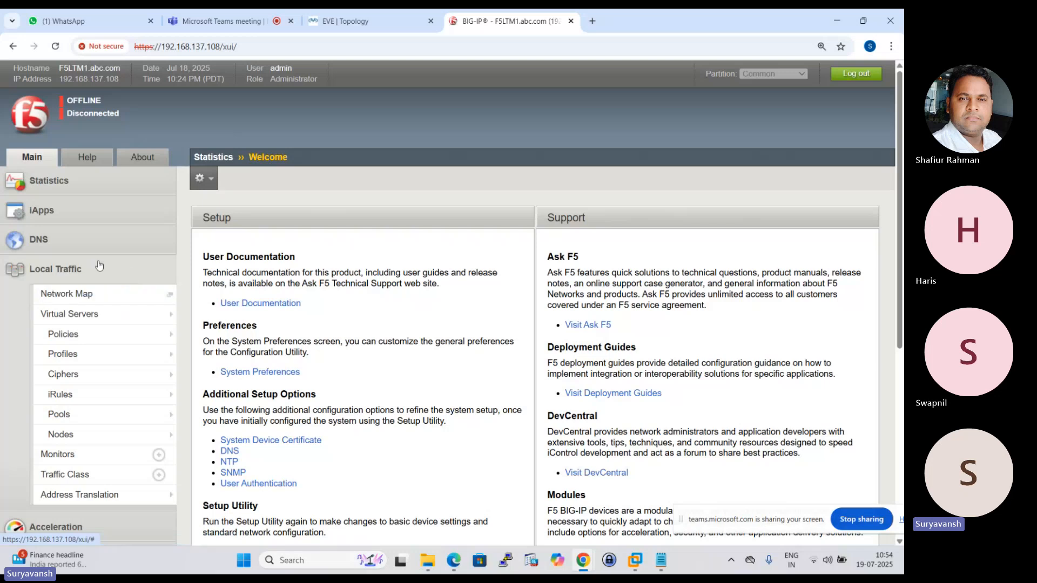
pyautogui.moveTo(156, 359)
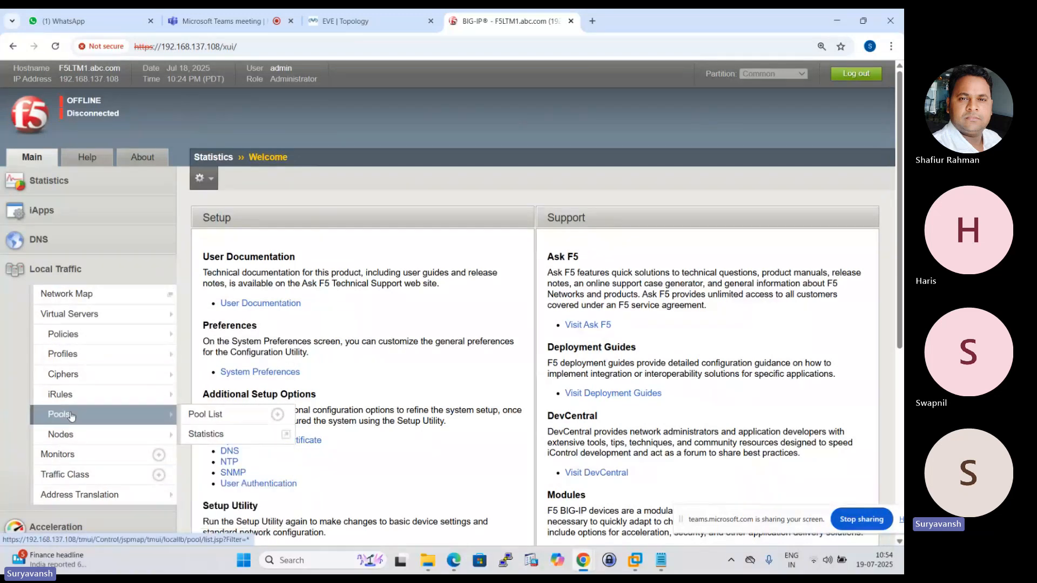
pyautogui.moveTo(64, 397)
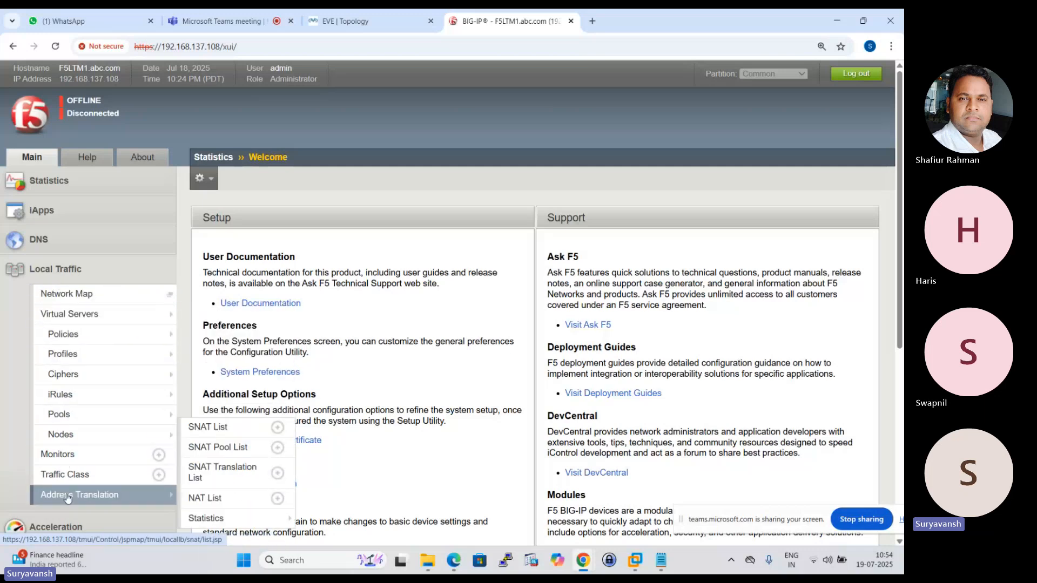
pyautogui.moveTo(94, 338)
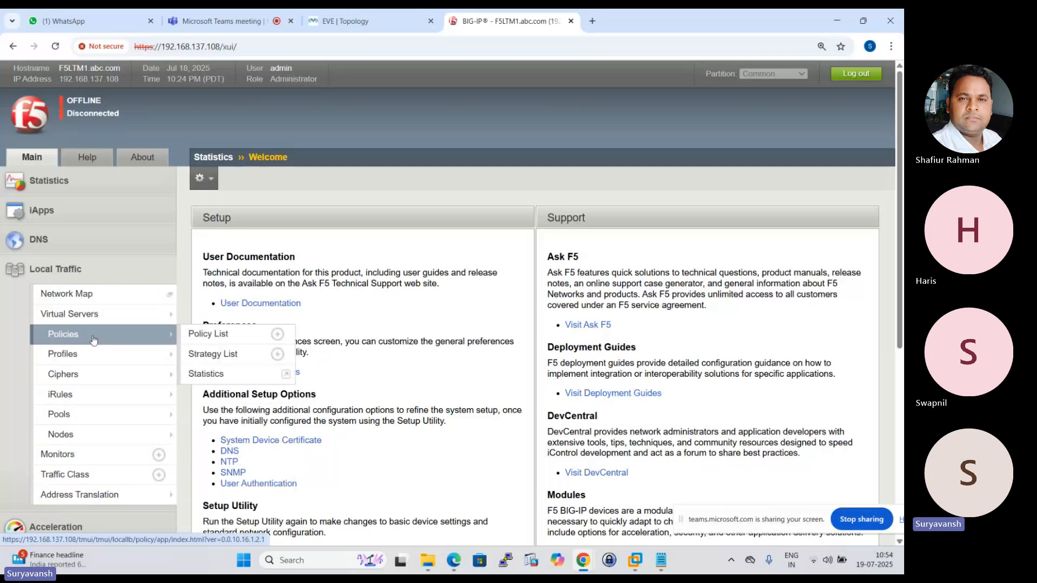
pyautogui.click(64, 456)
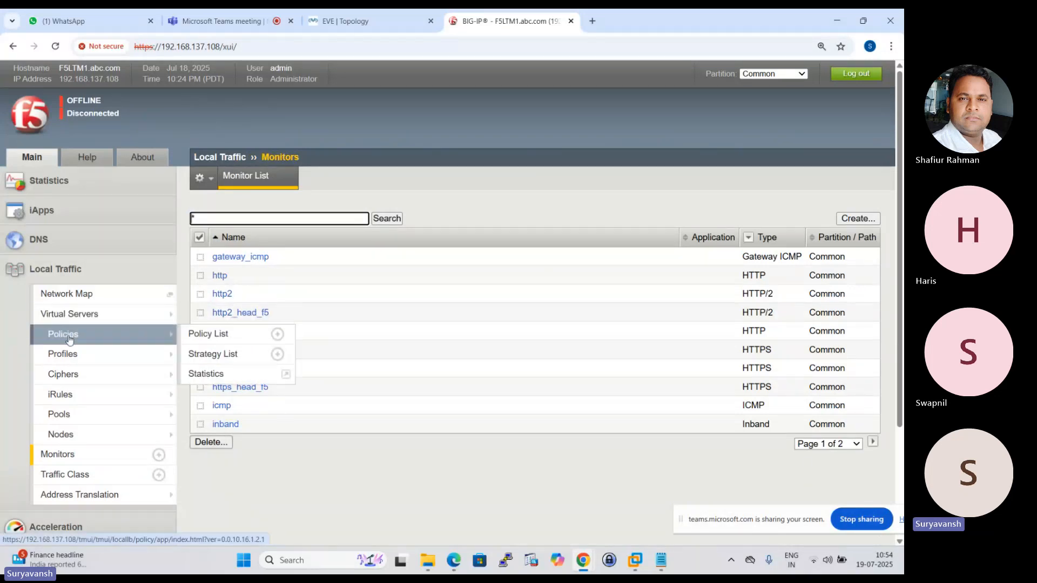
# Open HTTP_POOL's properties from the pool list and look through its available health monitors.
pyautogui.click(58, 414)
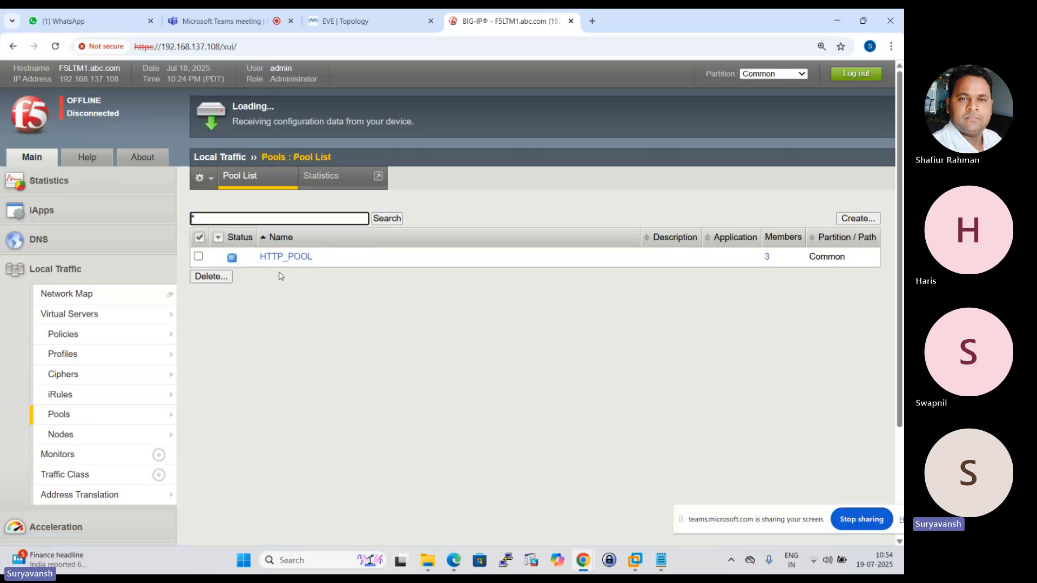
pyautogui.click(296, 257)
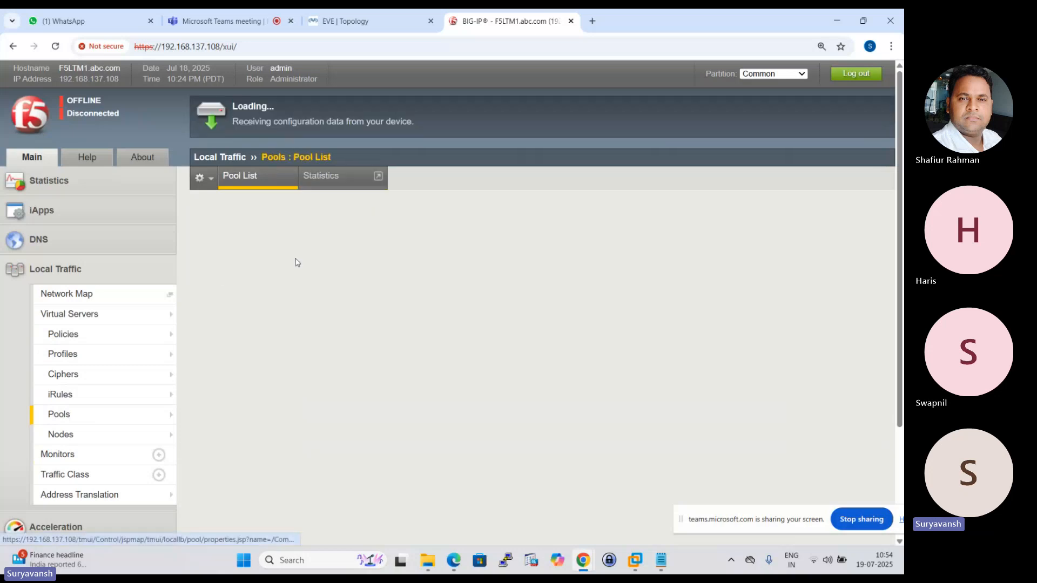
pyautogui.click(356, 20)
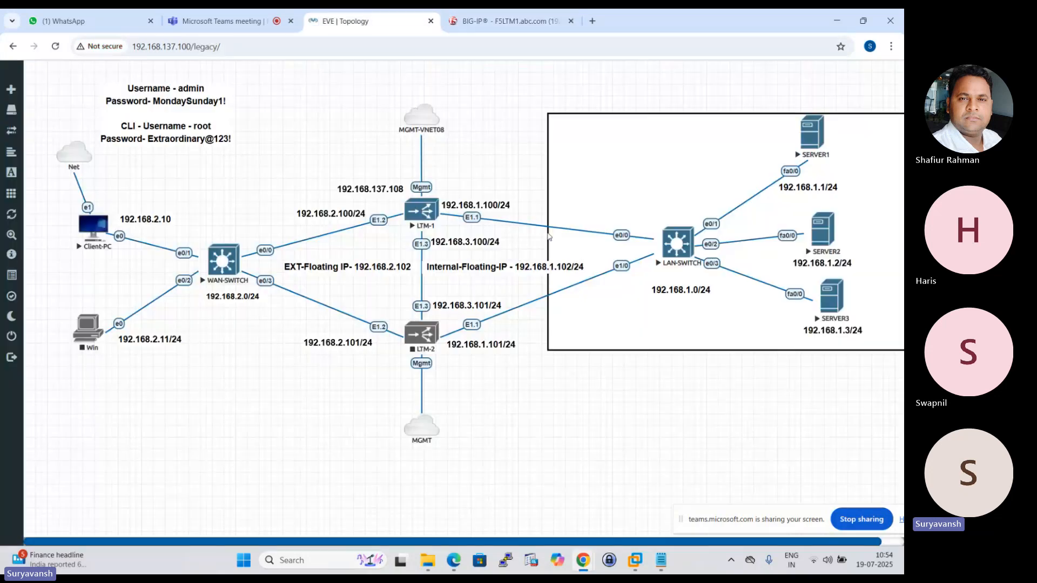
pyautogui.click(504, 16)
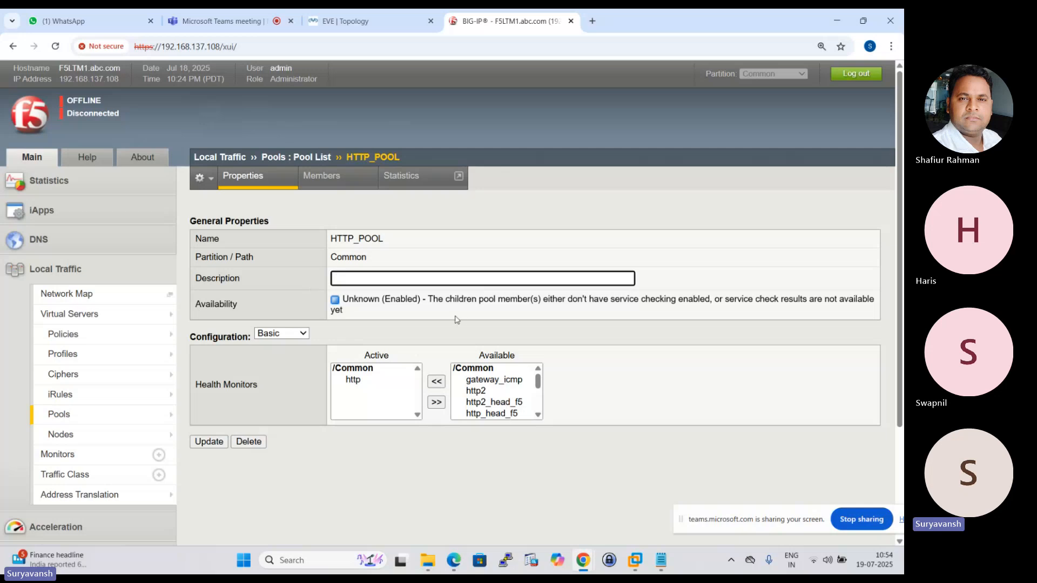
pyautogui.moveTo(537, 381); pyautogui.dragTo(540, 418)
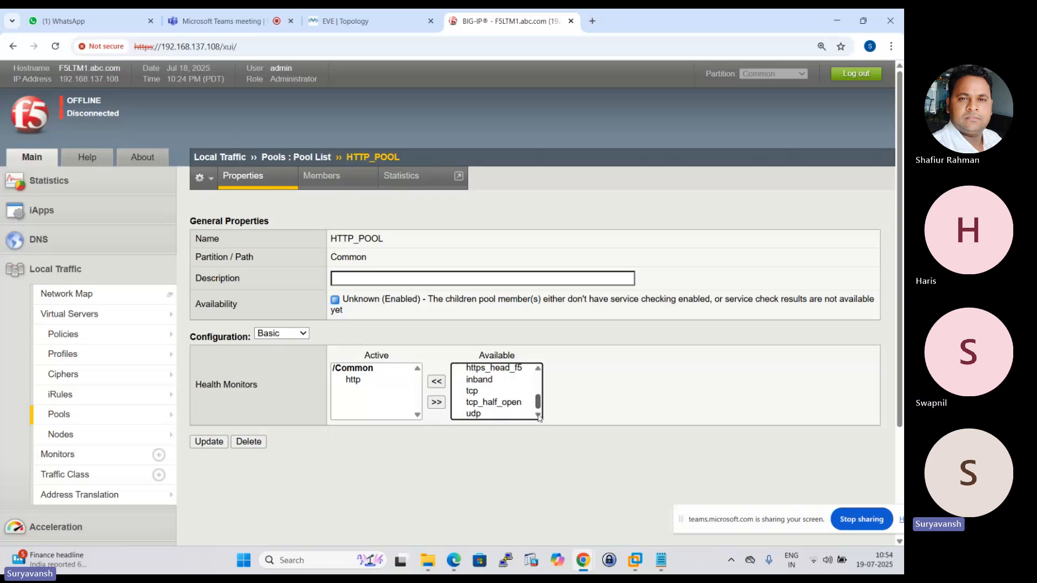
# Start a new Local Traffic monitor of type FTP named FTP-TEST with parent monitor ftp.
pyautogui.moveTo(133, 415)
pyautogui.click(133, 454)
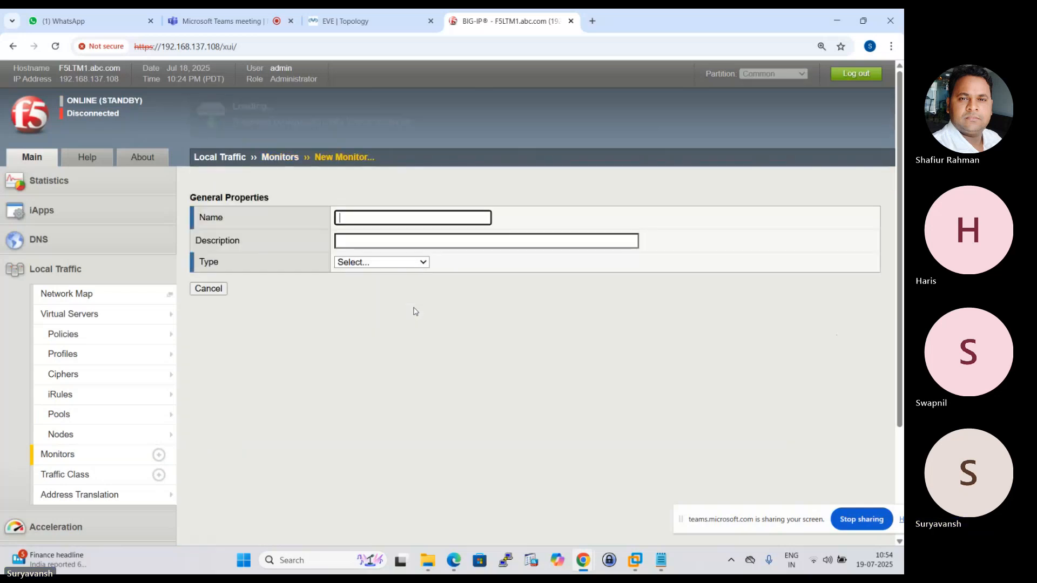
pyautogui.click(424, 266)
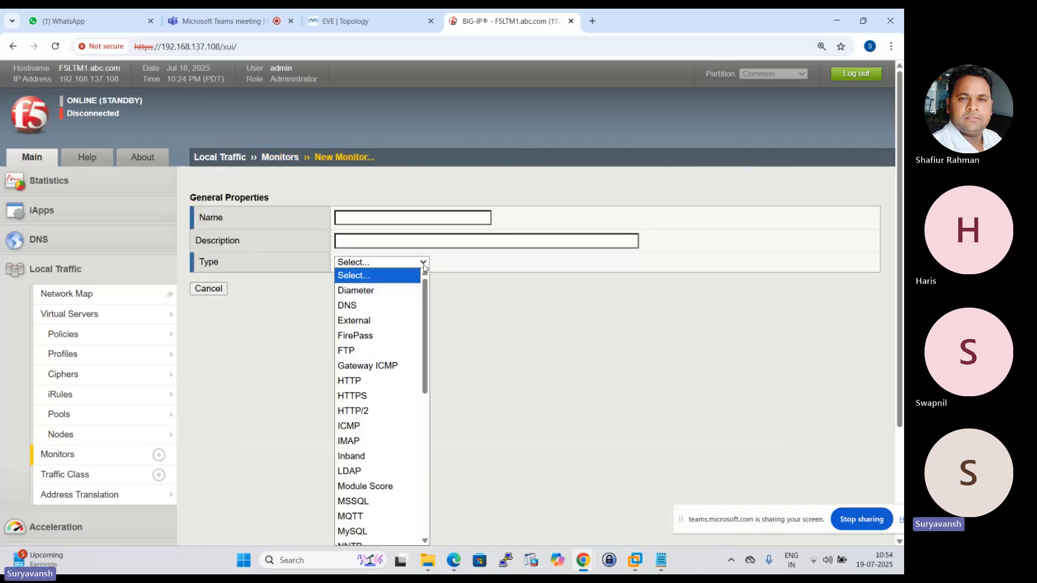
pyautogui.click(350, 353)
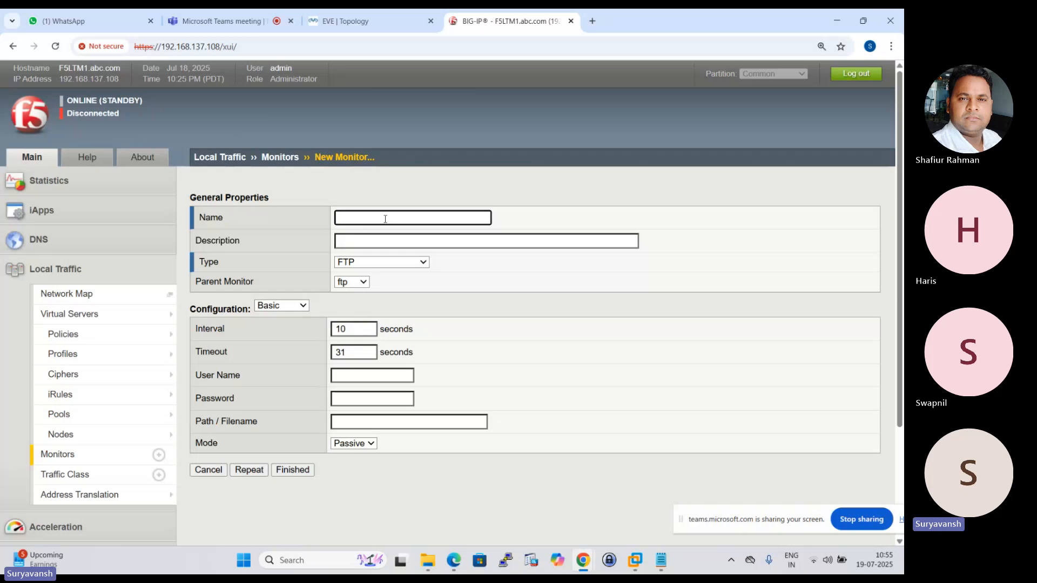
pyautogui.write('FTP-TEST')
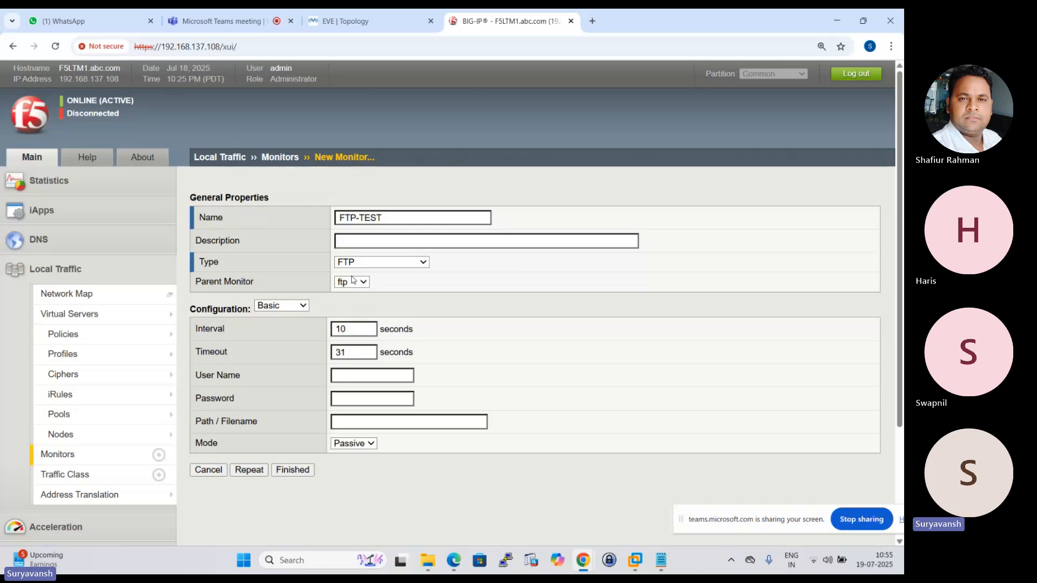
pyautogui.click(365, 282)
pyautogui.click(421, 296)
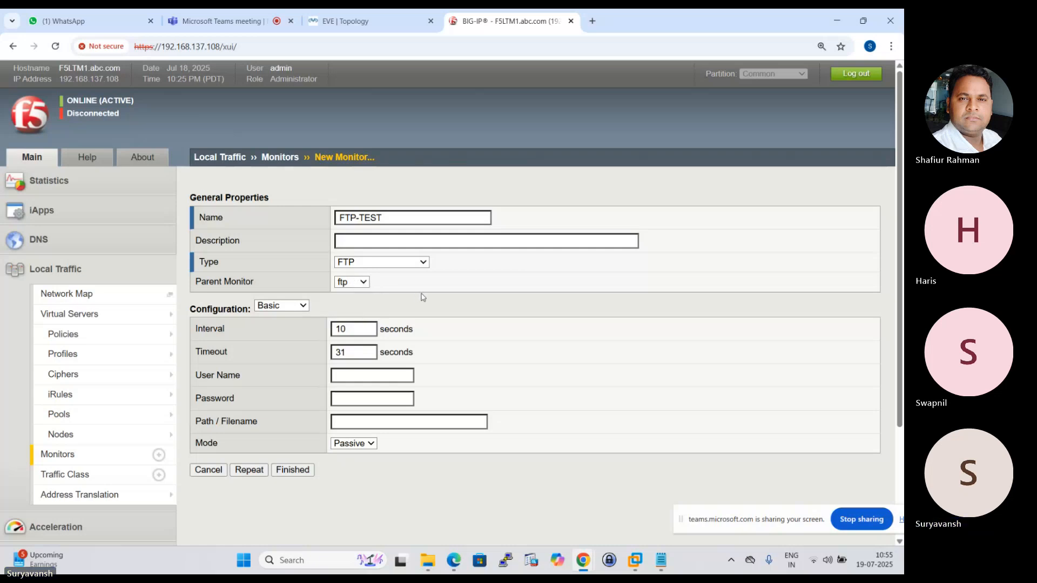
# Enter the FTP account's user name and password in the FTP-TEST monitor's configuration.
pyautogui.click(349, 378)
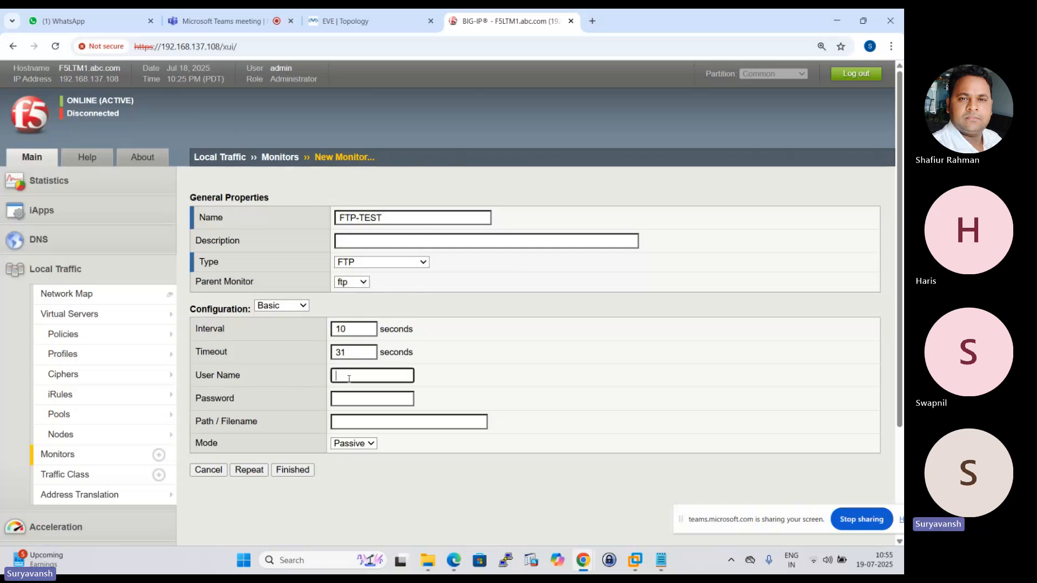
pyautogui.write('Hazrish')
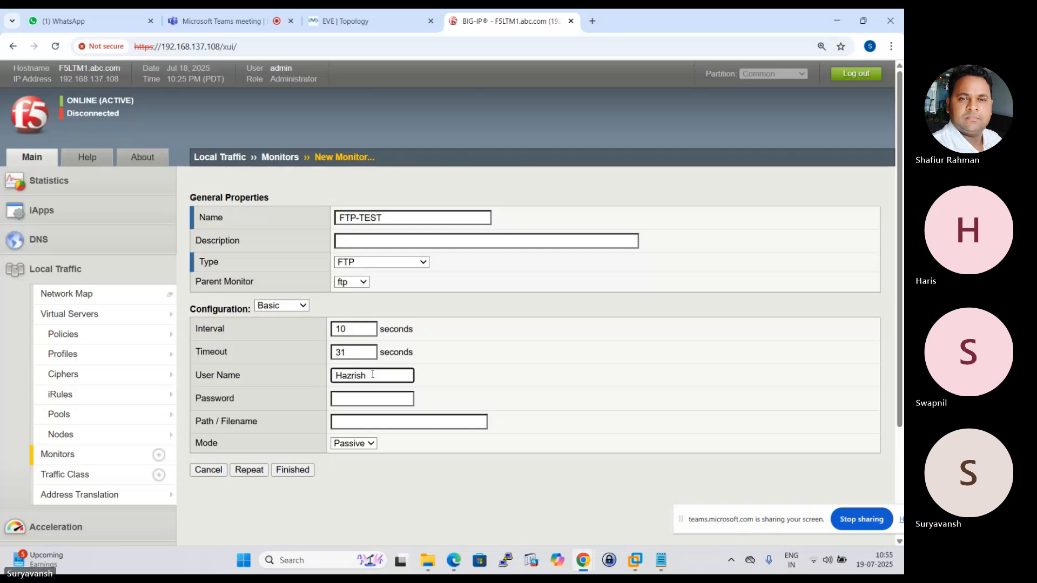
pyautogui.press('BackSpace')
pyautogui.press('BackSpace')
pyautogui.press('BackSpace')
pyautogui.press('BackSpace')
pyautogui.write('risg')
pyautogui.write('h')
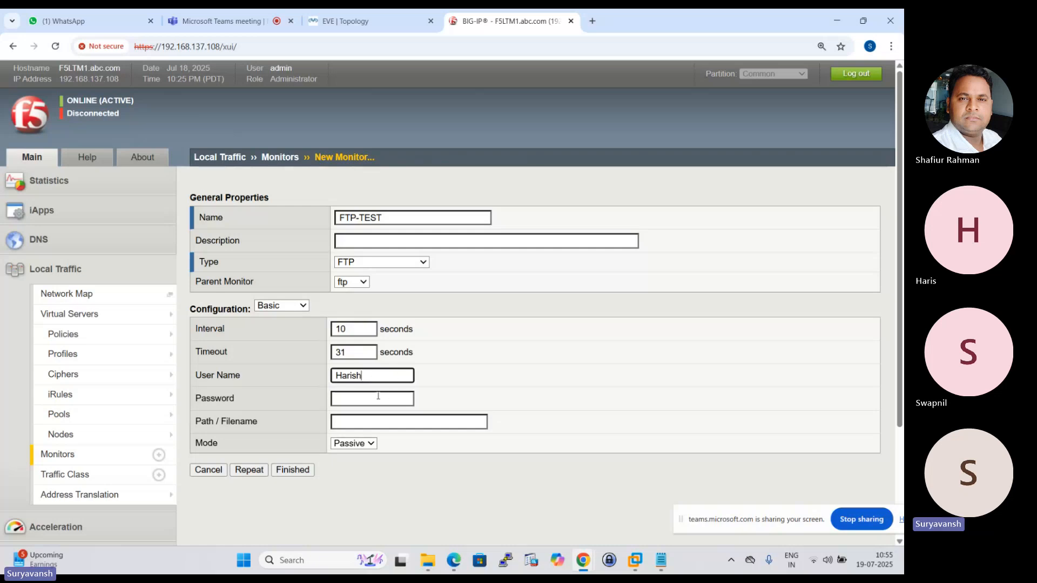
pyautogui.click(358, 401)
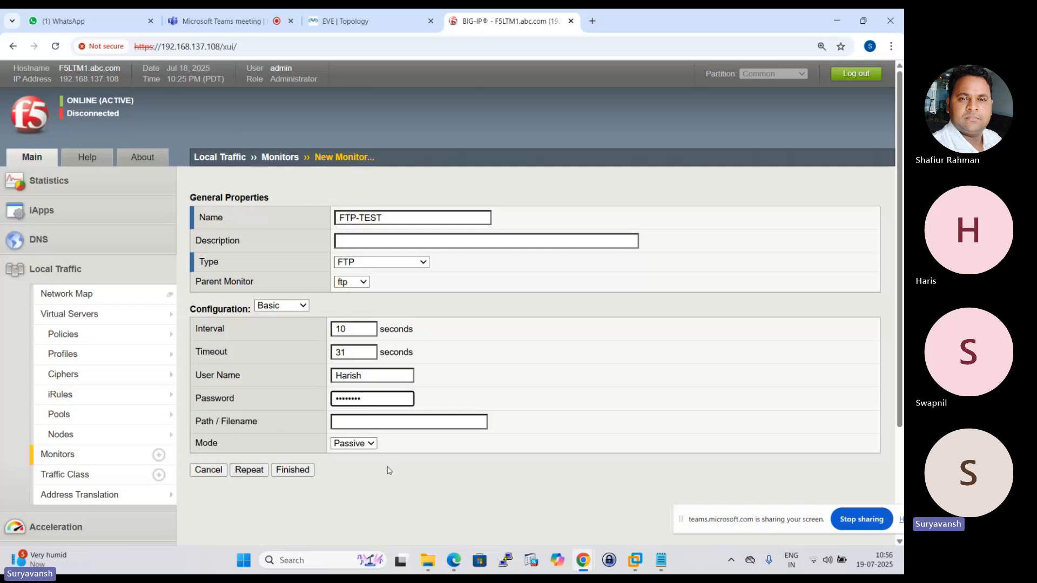
# Finish creating the FTP-TEST monitor with Passive mode and dismiss the browser's password warning.
pyautogui.click(372, 444)
pyautogui.click(409, 453)
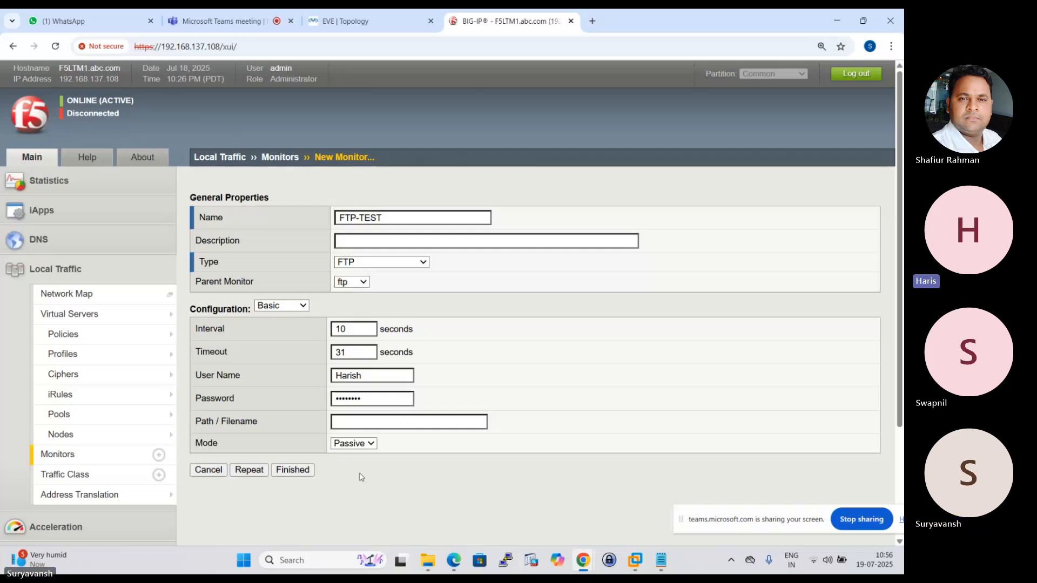
pyautogui.click(274, 471)
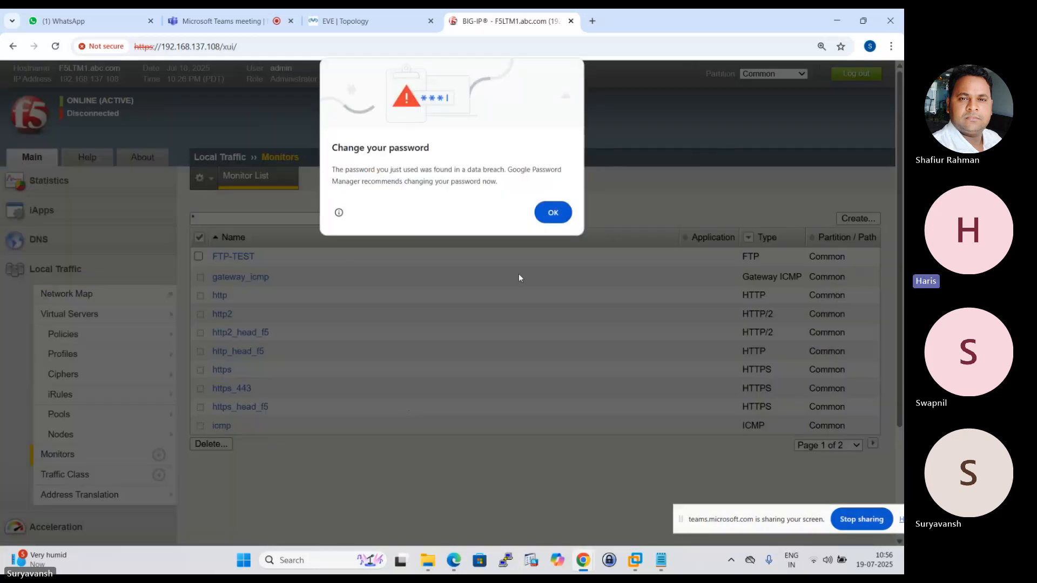
pyautogui.click(540, 216)
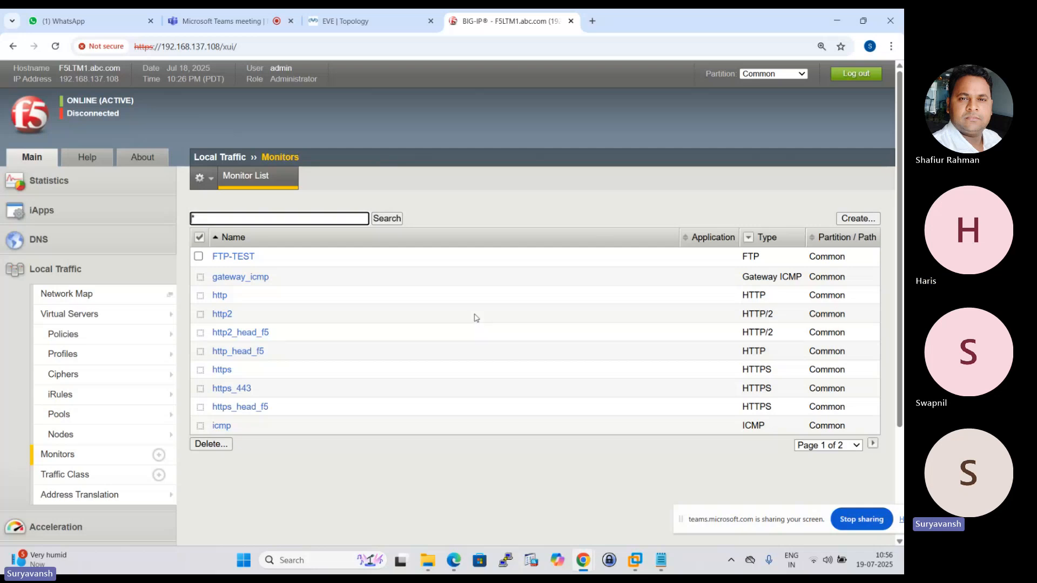
# Open the FTP-TEST monitor's properties and examine its parent monitor setting.
pyautogui.click(241, 257)
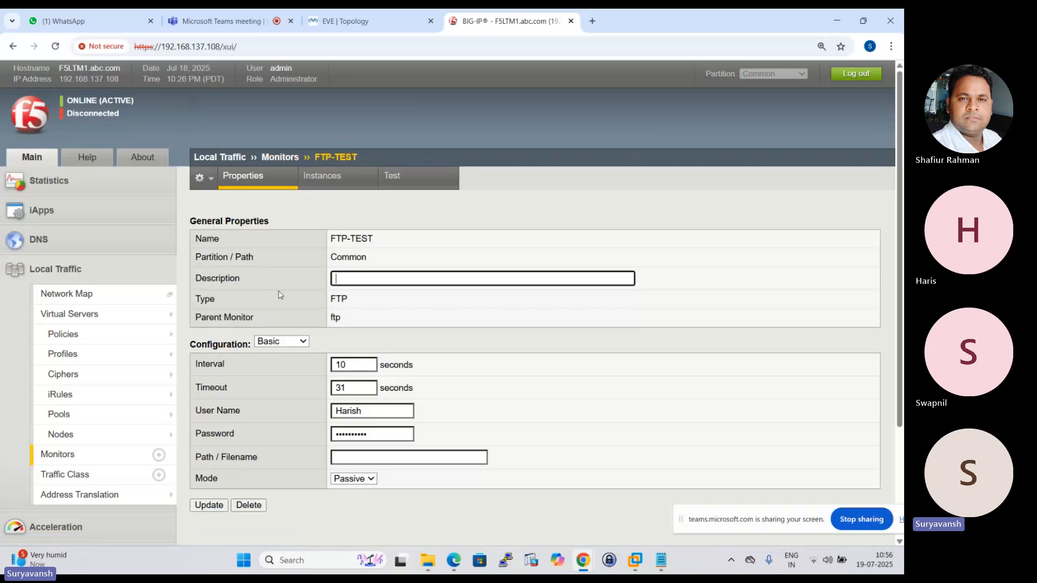
pyautogui.moveTo(196, 317); pyautogui.dragTo(359, 327)
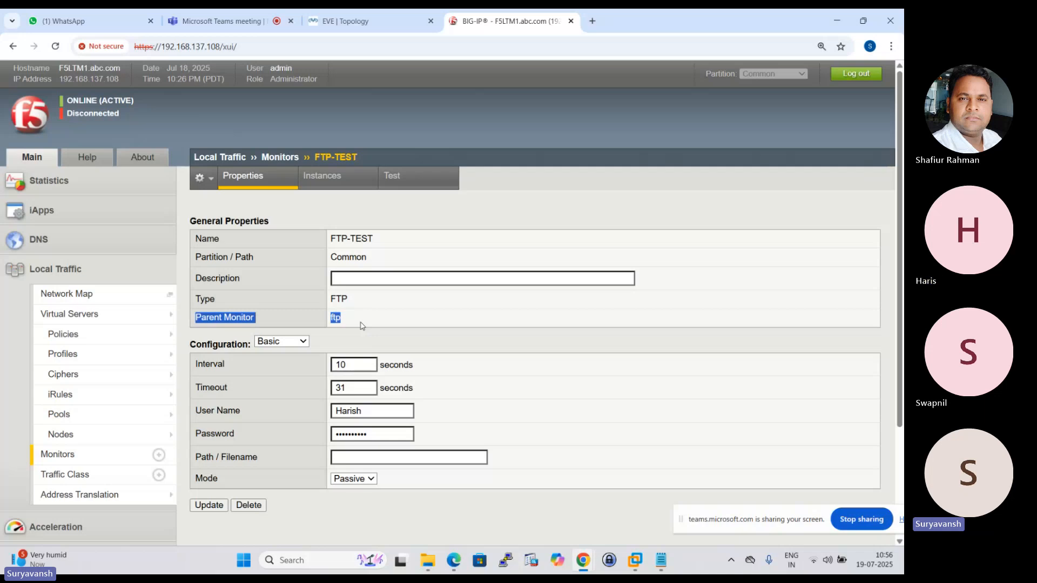
pyautogui.click(365, 241)
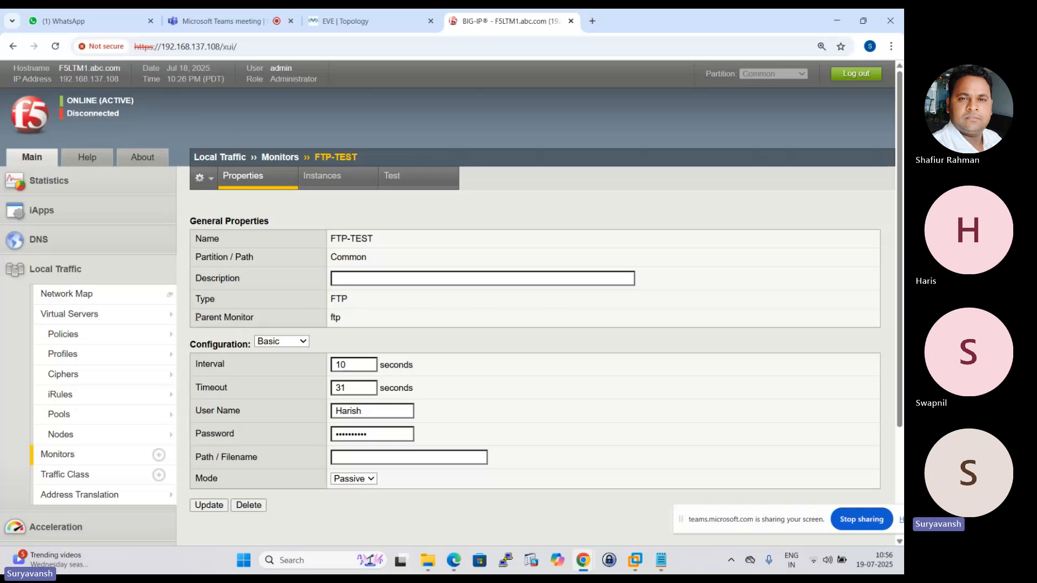
pyautogui.moveTo(194, 318); pyautogui.dragTo(352, 321)
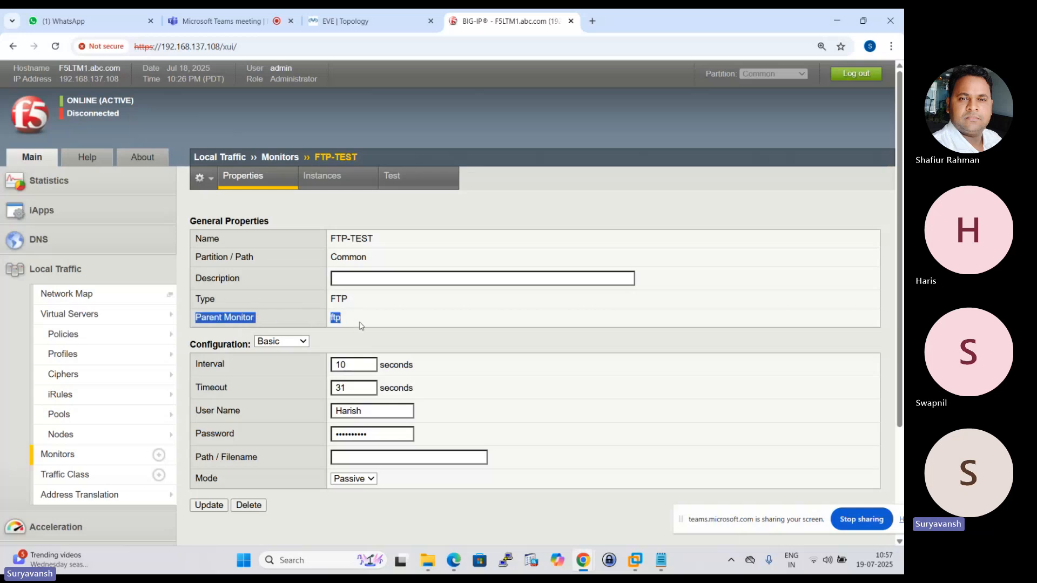
pyautogui.click(357, 322)
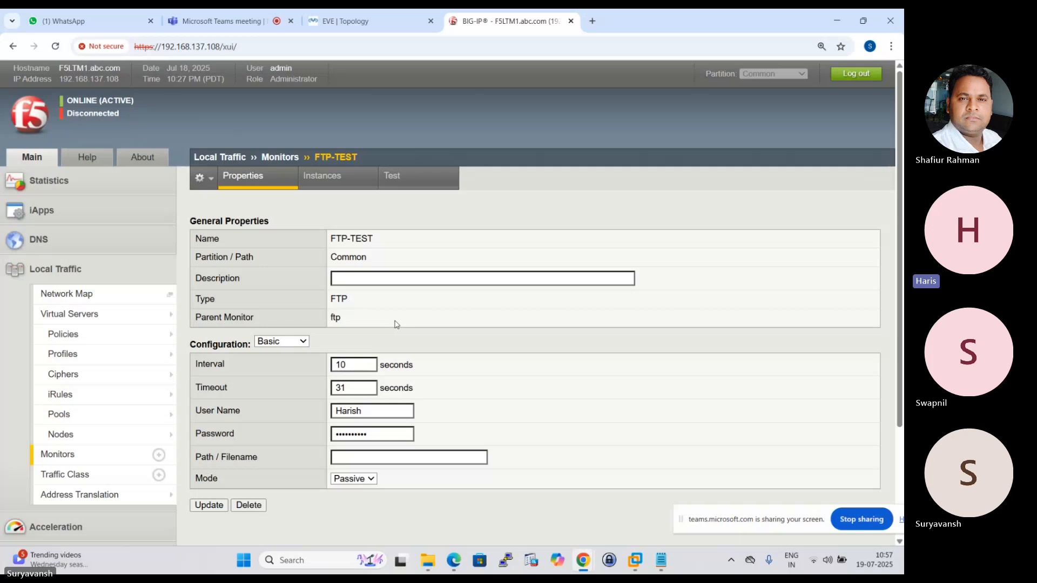
# Search Windows for Epic Pen and launch it for on-screen annotation.
pyautogui.click(313, 561)
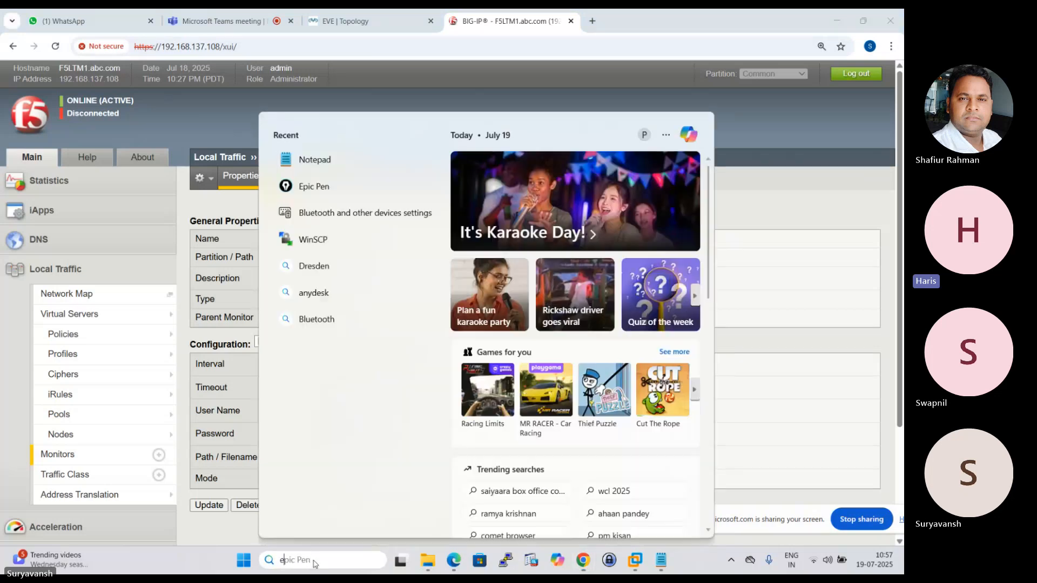
pyautogui.write('ep')
pyautogui.click(340, 195)
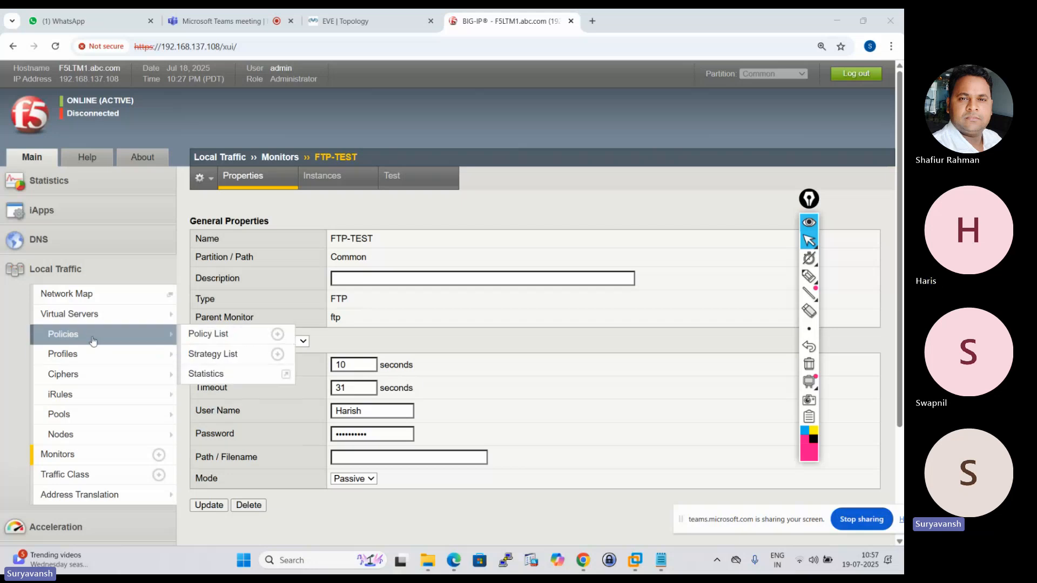
# Open HTTP_POOL's properties, make FTP-TEST an active health monitor and move http back to the available monitors.
pyautogui.moveTo(74, 392)
pyautogui.click(65, 414)
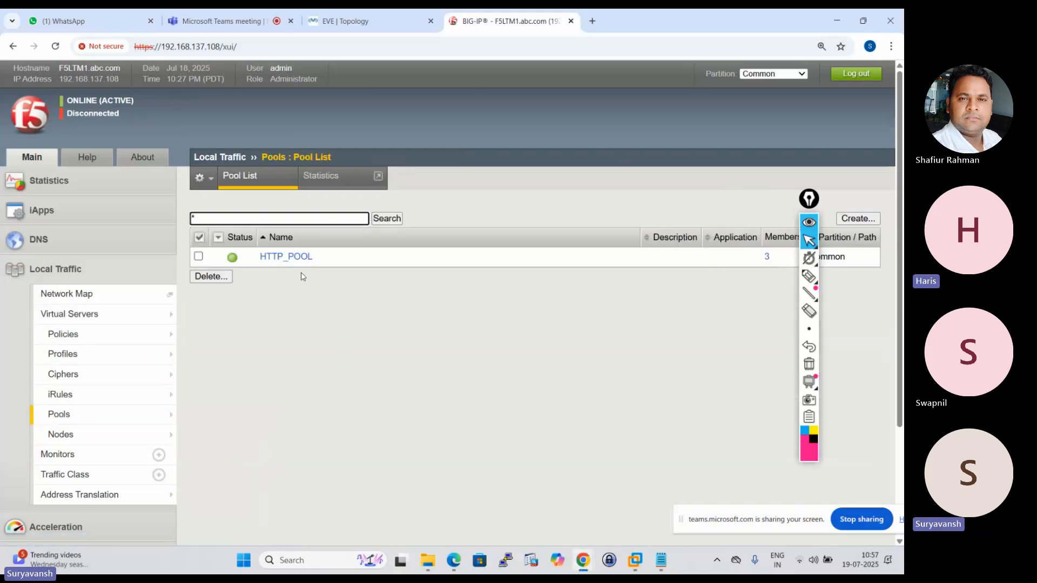
pyautogui.click(285, 257)
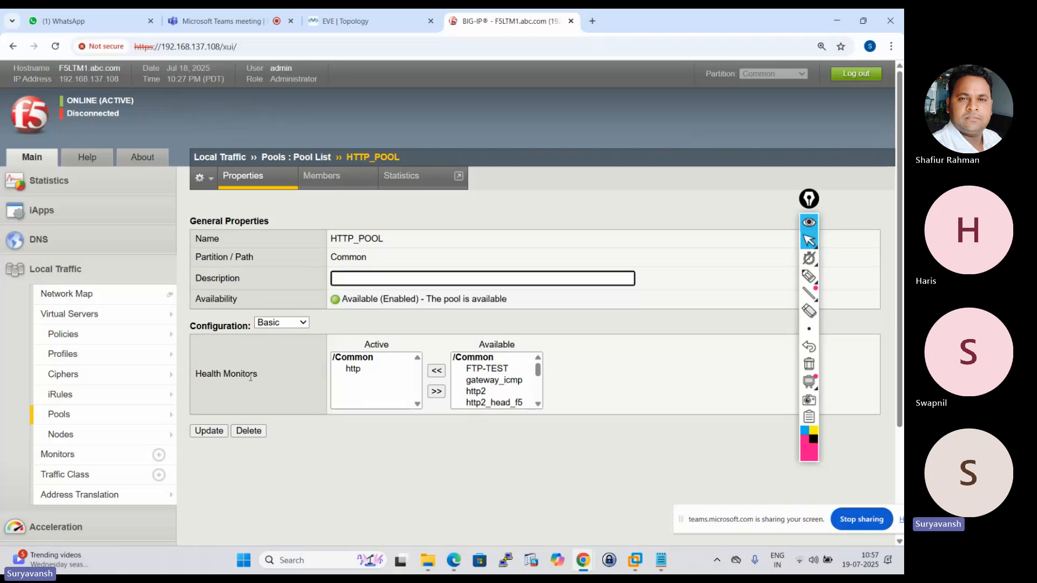
pyautogui.click(538, 372)
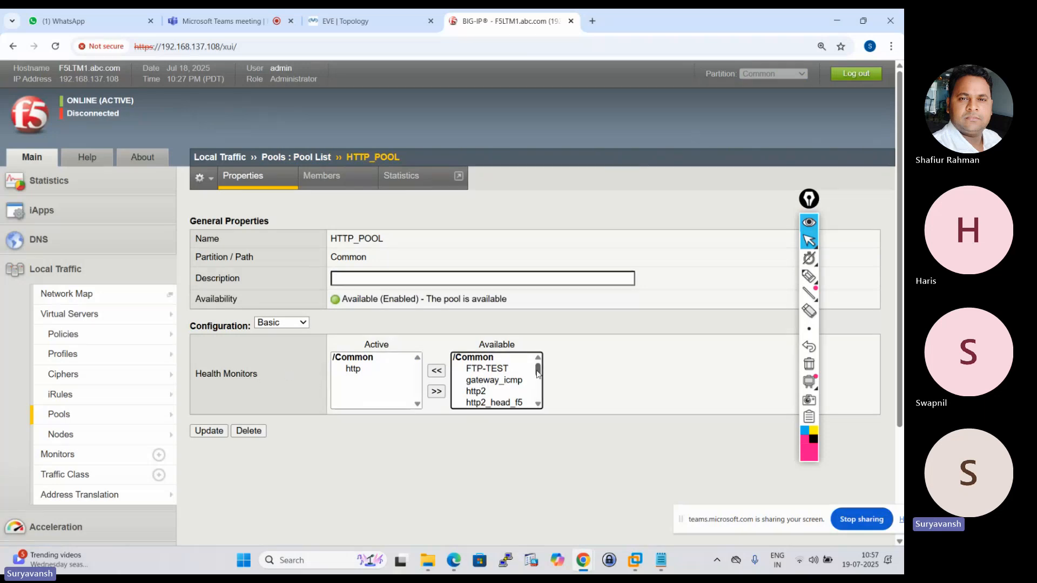
pyautogui.moveTo(538, 373)
pyautogui.mouseDown()
pyautogui.moveTo(539, 407)
pyautogui.moveTo(539, 367)
pyautogui.mouseUp()
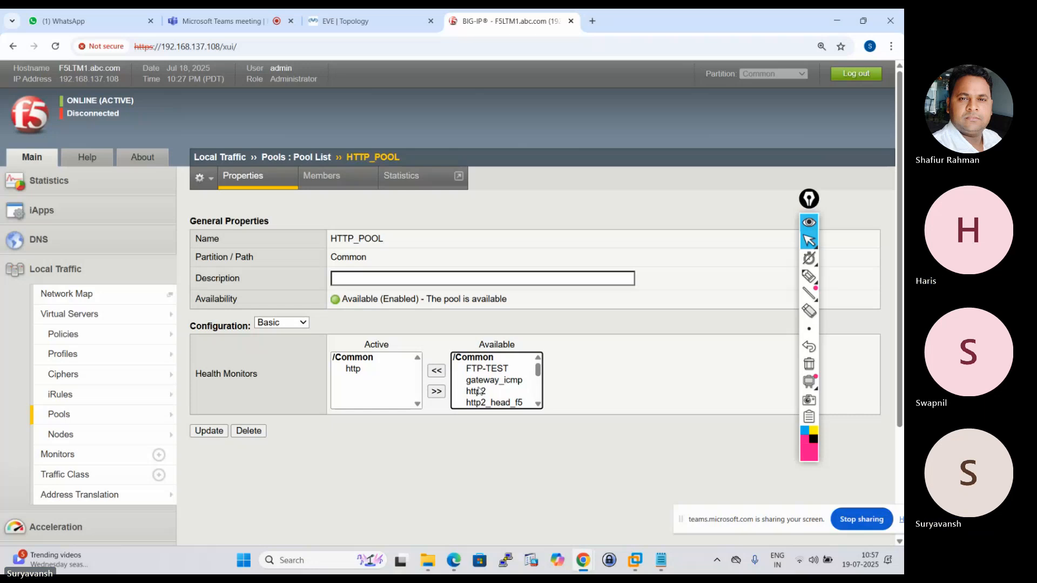
pyautogui.click(496, 369)
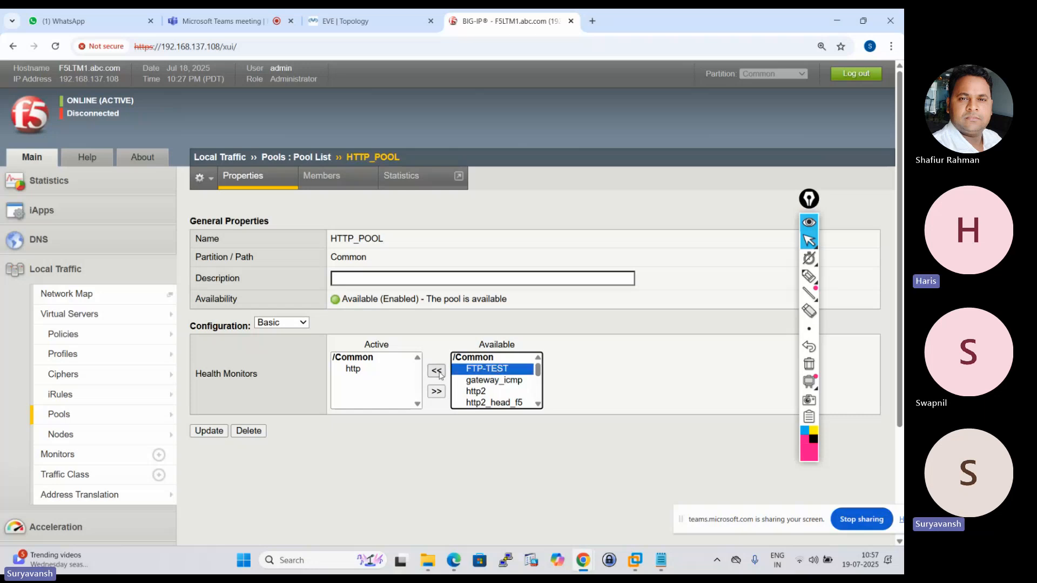
pyautogui.click(436, 371)
pyautogui.click(356, 371)
pyautogui.click(437, 391)
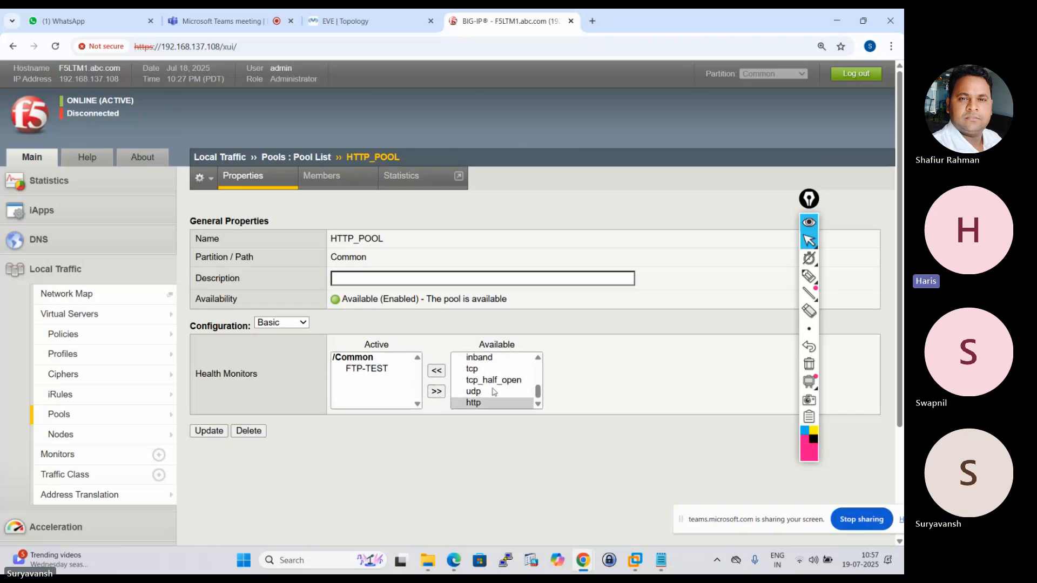
# Delete the FTP-TEST monitor from the Local Traffic monitor list and collapse the Epic Pen toolbar.
pyautogui.scroll(5, 496, 386)
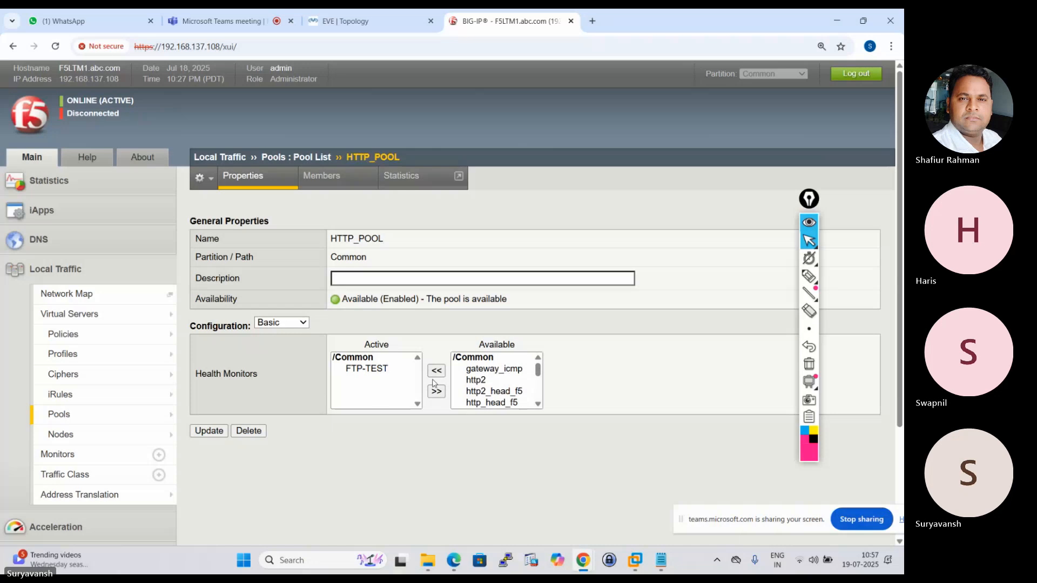
pyautogui.click(54, 455)
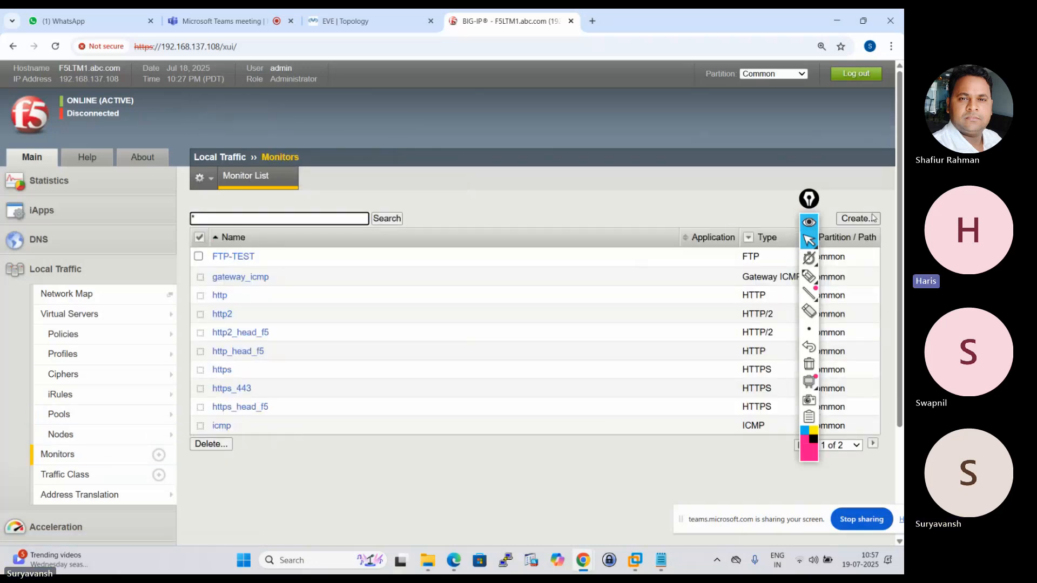
pyautogui.click(199, 257)
pyautogui.click(196, 449)
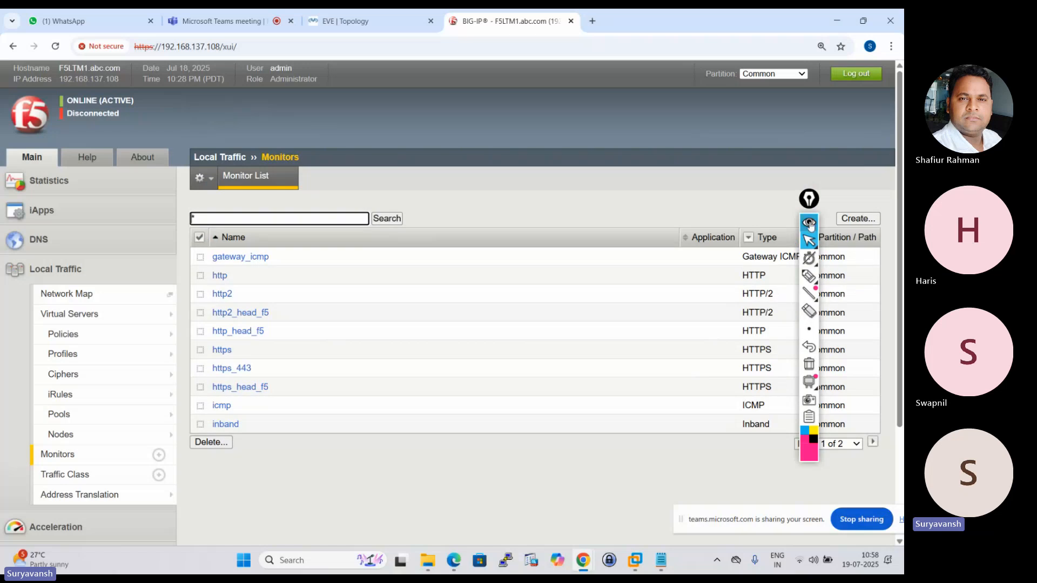
pyautogui.click(809, 223)
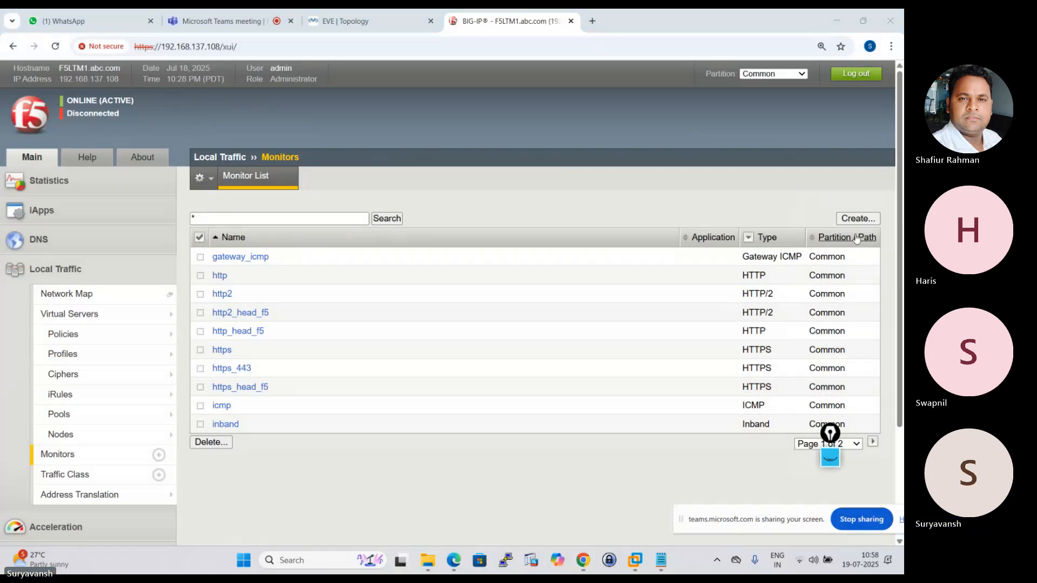
# Start a new monitor named FTP-TEST of type FTP and examine its Parent Monitor setting.
pyautogui.click(856, 212)
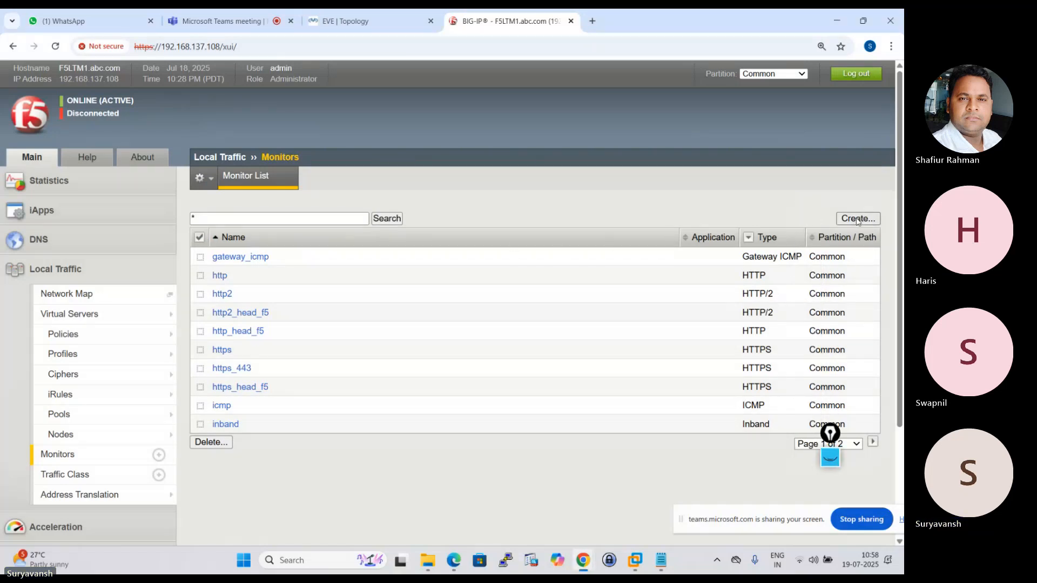
pyautogui.click(857, 219)
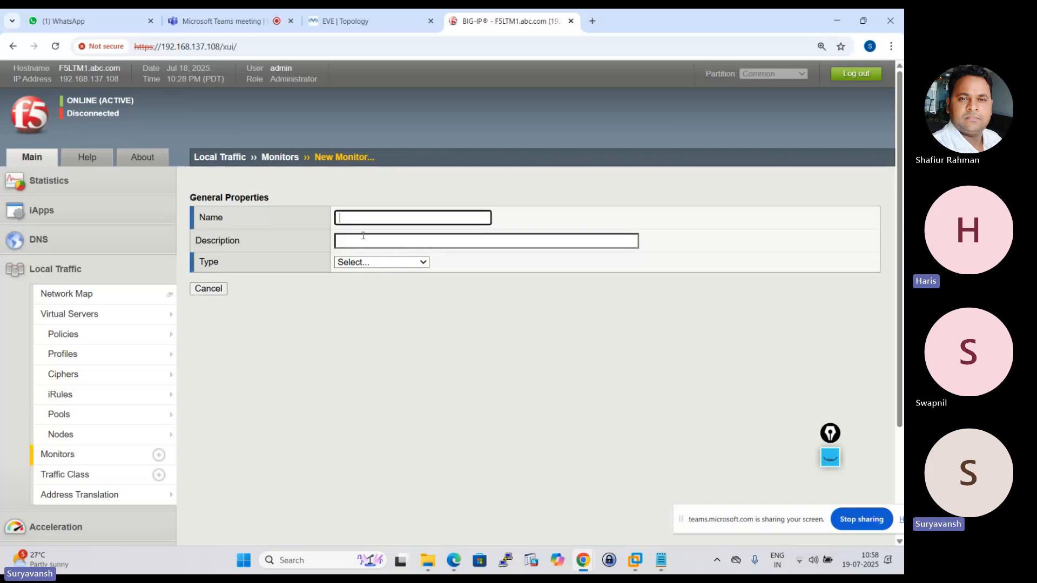
pyautogui.click(356, 220)
pyautogui.click(422, 253)
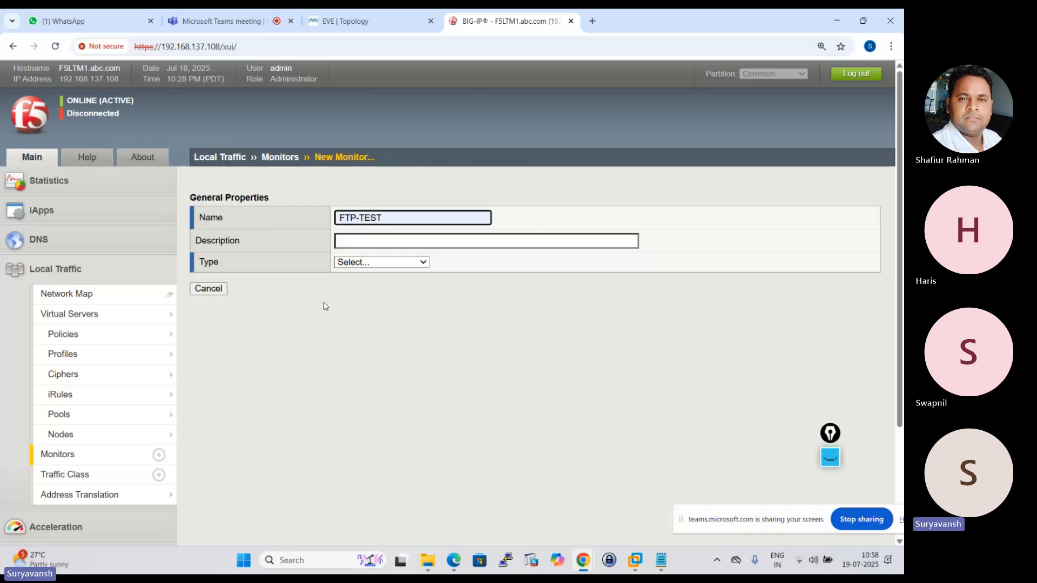
pyautogui.click(431, 270)
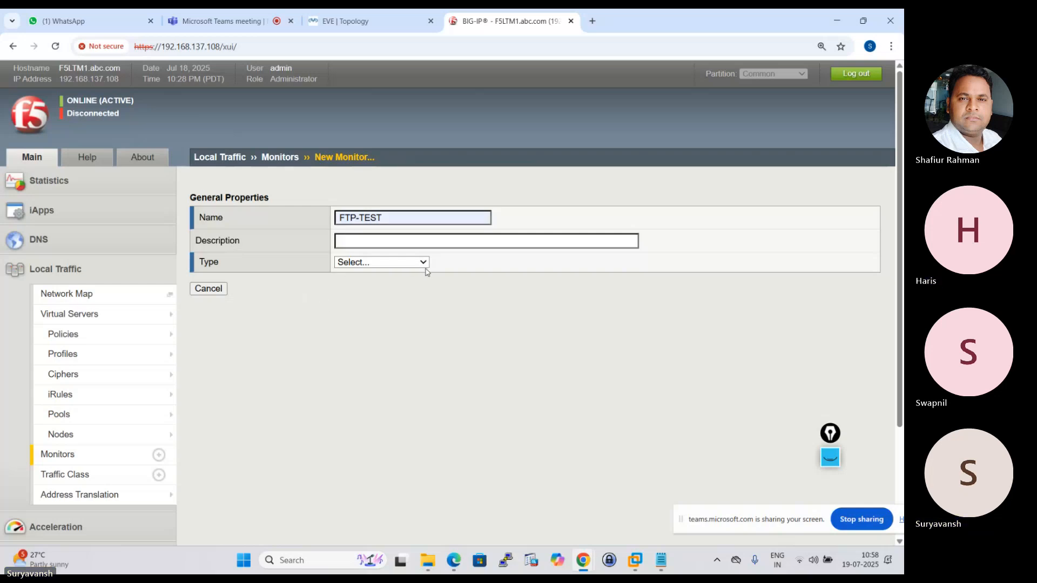
pyautogui.click(424, 264)
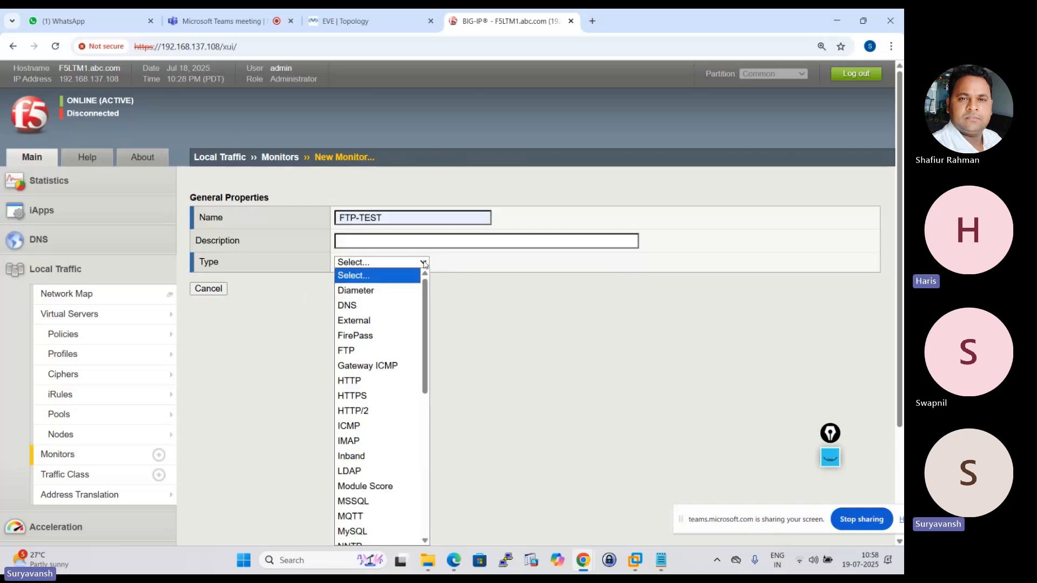
pyautogui.click(362, 359)
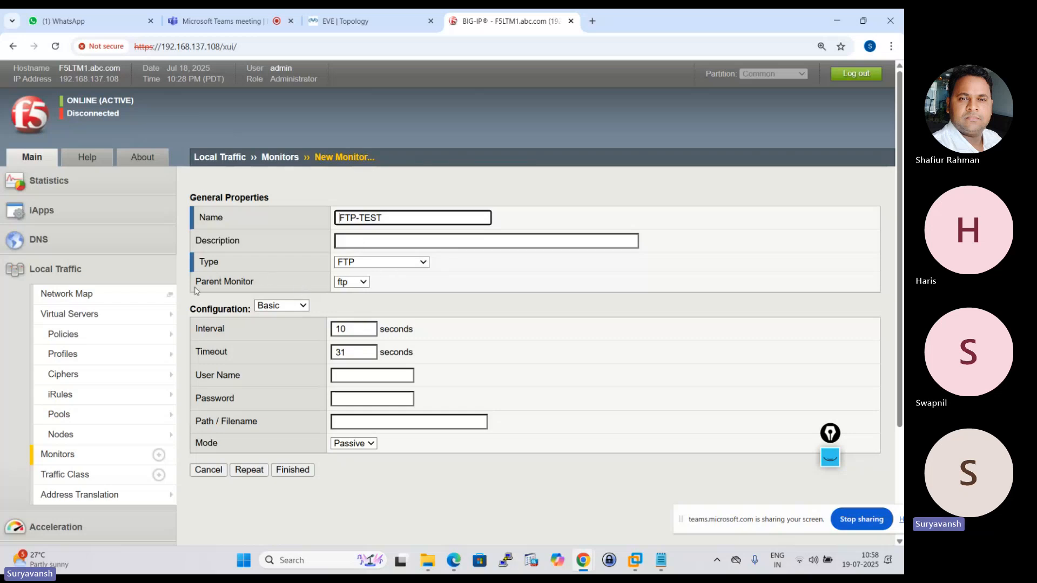
pyautogui.moveTo(196, 282); pyautogui.dragTo(405, 292)
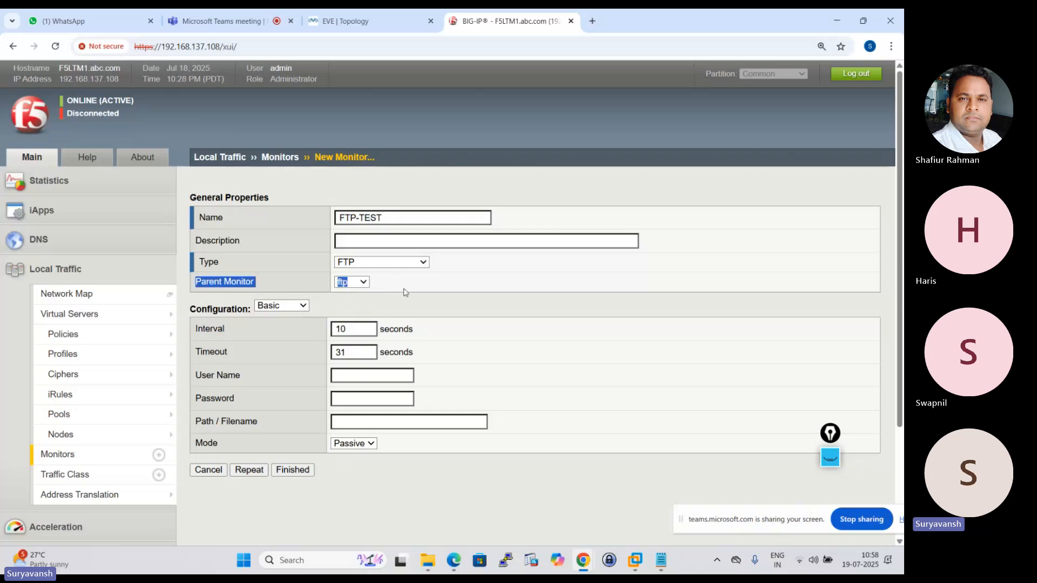
pyautogui.click(365, 297)
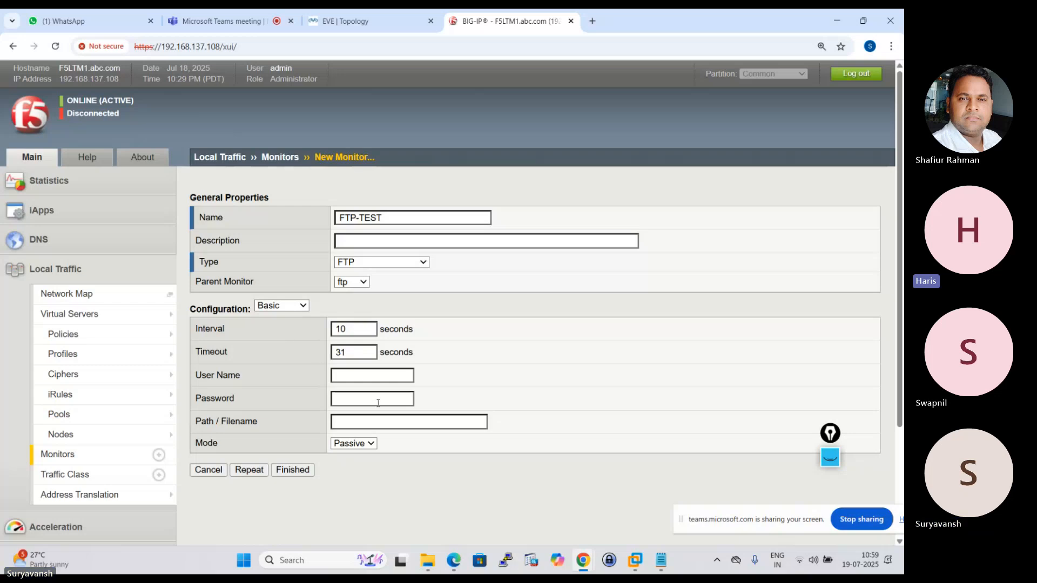
# Open HTTP_POOL's properties and look through its available health monitors.
pyautogui.click(64, 414)
pyautogui.click(287, 255)
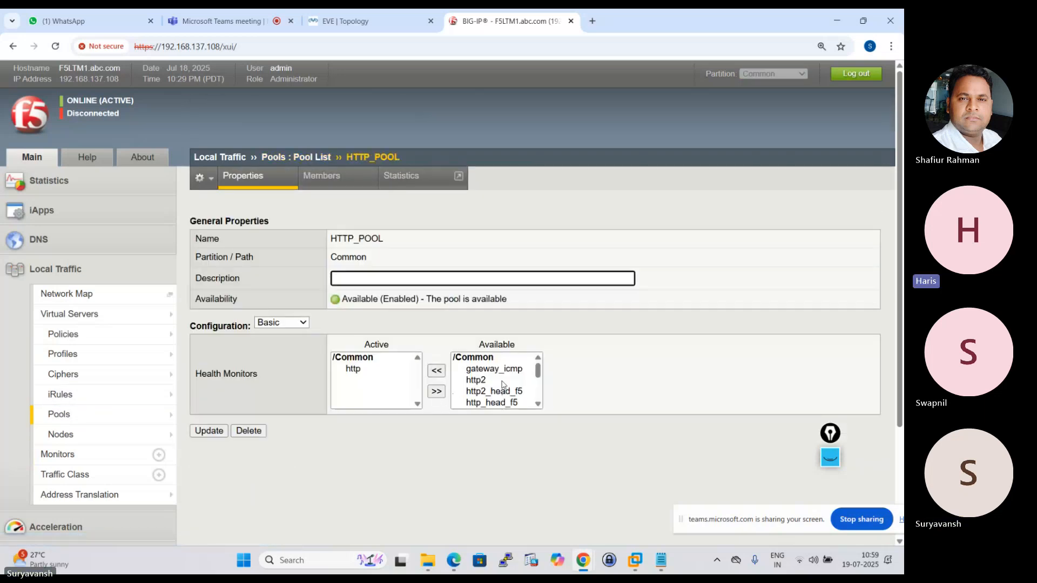
pyautogui.moveTo(539, 373)
pyautogui.mouseDown()
pyautogui.moveTo(531, 416)
pyautogui.moveTo(538, 365)
pyautogui.moveTo(543, 396)
pyautogui.moveTo(540, 365)
pyautogui.moveTo(535, 413)
pyautogui.moveTo(536, 357)
pyautogui.moveTo(538, 402)
pyautogui.moveTo(538, 369)
pyautogui.moveTo(537, 391)
pyautogui.mouseUp()
# Start a new Local Traffic monitor named FTP-TEST and set its type to FTP.
pyautogui.click(88, 455)
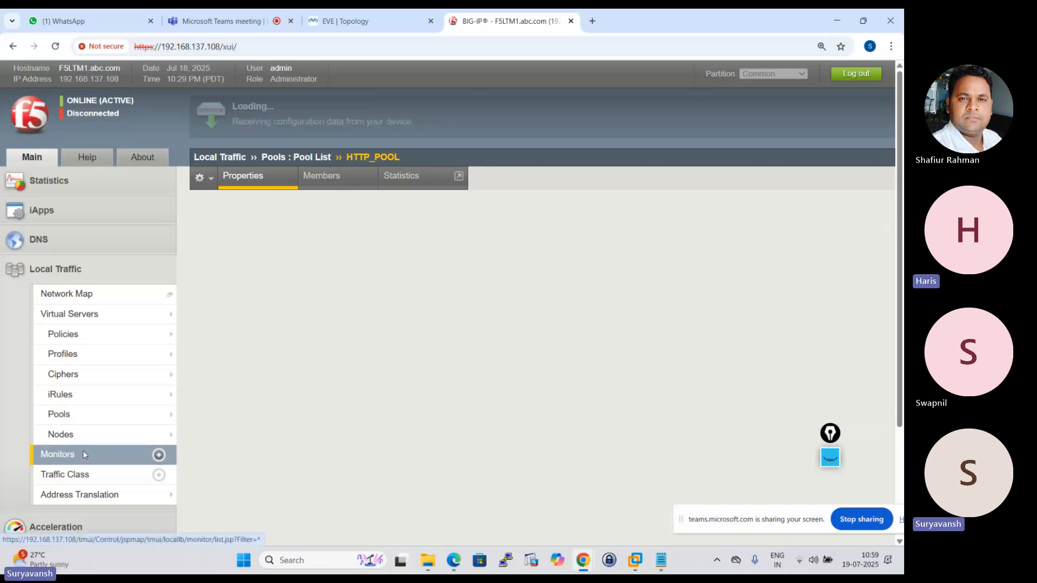
pyautogui.moveTo(177, 401)
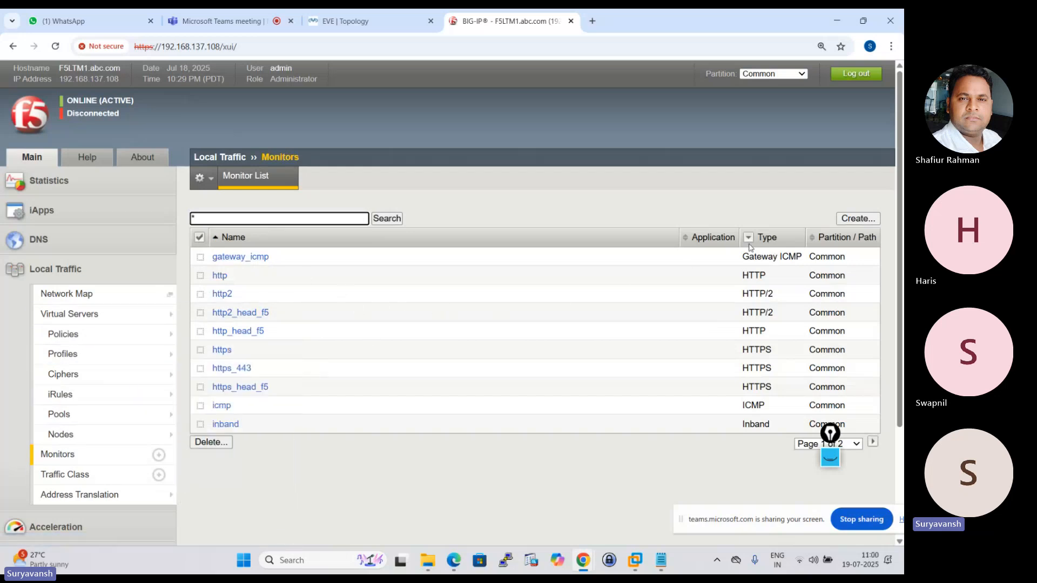
pyautogui.click(858, 219)
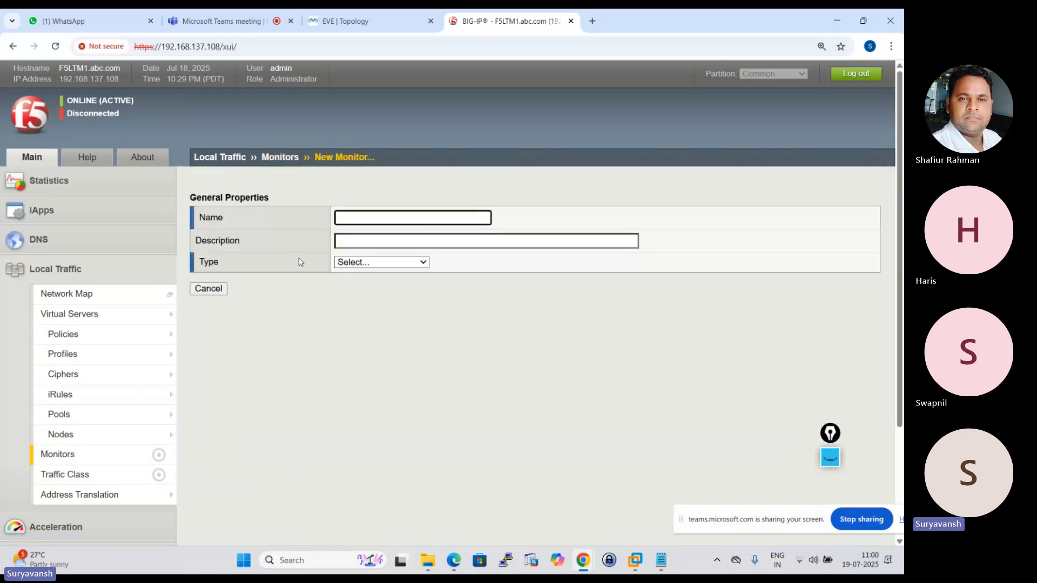
pyautogui.click(364, 220)
pyautogui.click(411, 241)
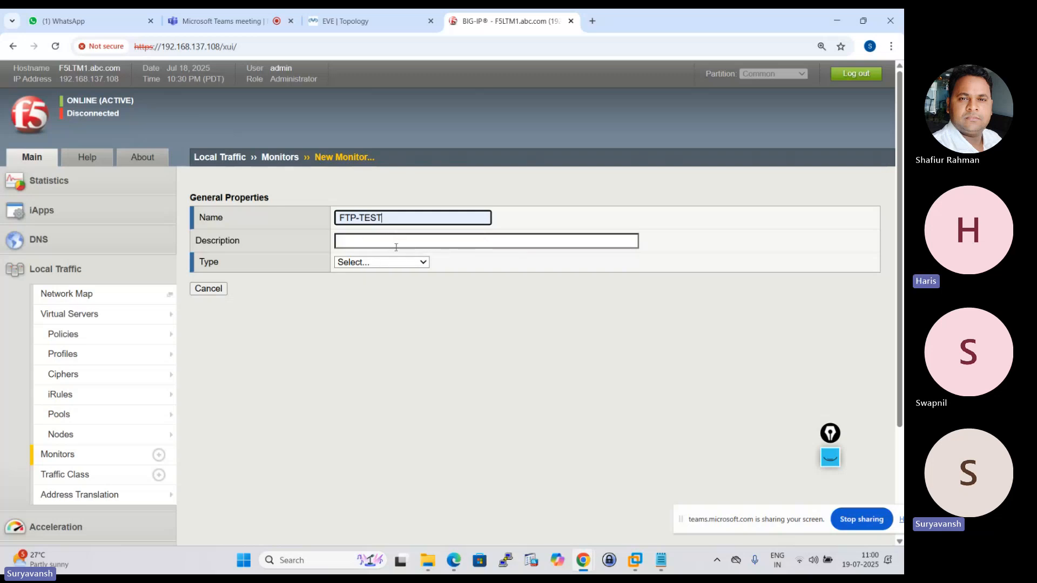
pyautogui.click(413, 264)
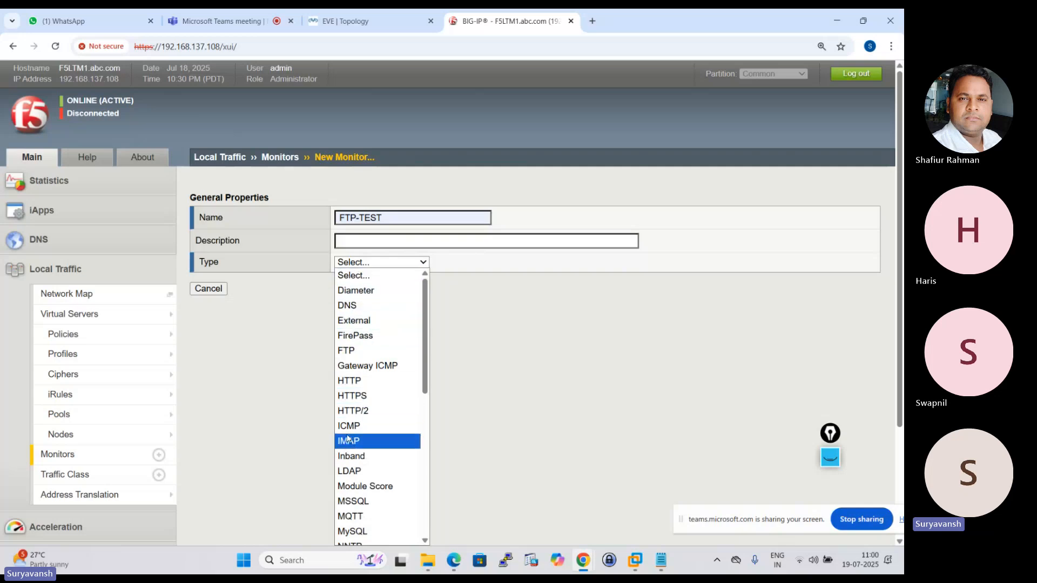
pyautogui.click(352, 351)
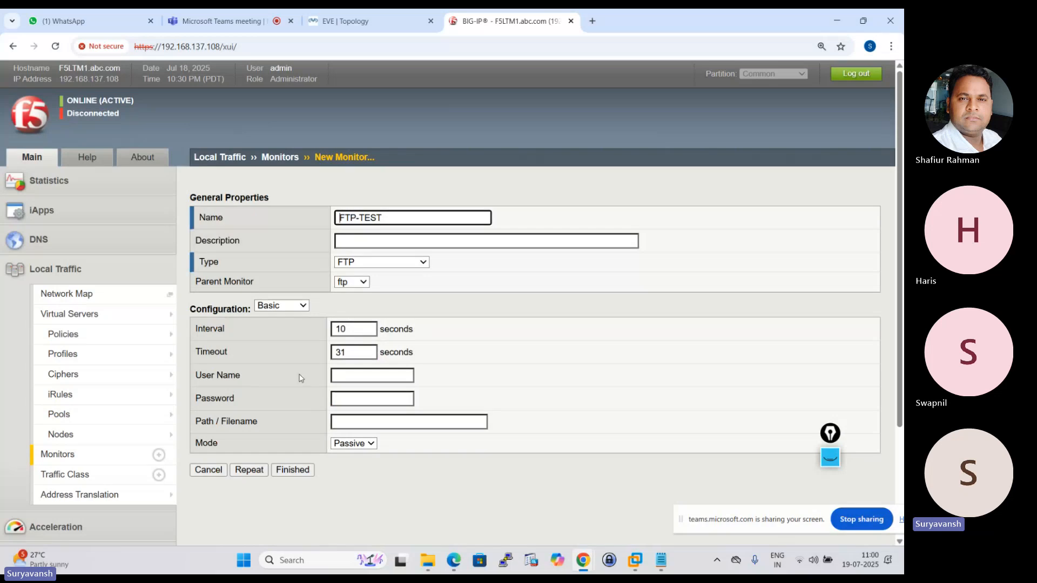
# Enter the FTP user name and password, finish creating the FTP-TEST monitor, and dismiss the browser's password warning.
pyautogui.click(356, 375)
pyautogui.click(370, 399)
pyautogui.click(351, 398)
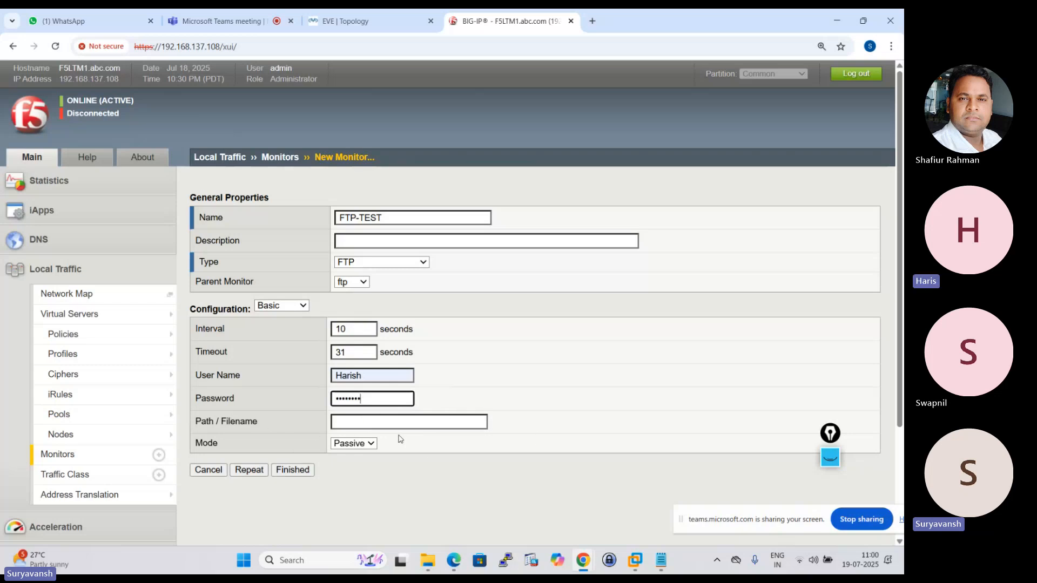
pyautogui.click(278, 469)
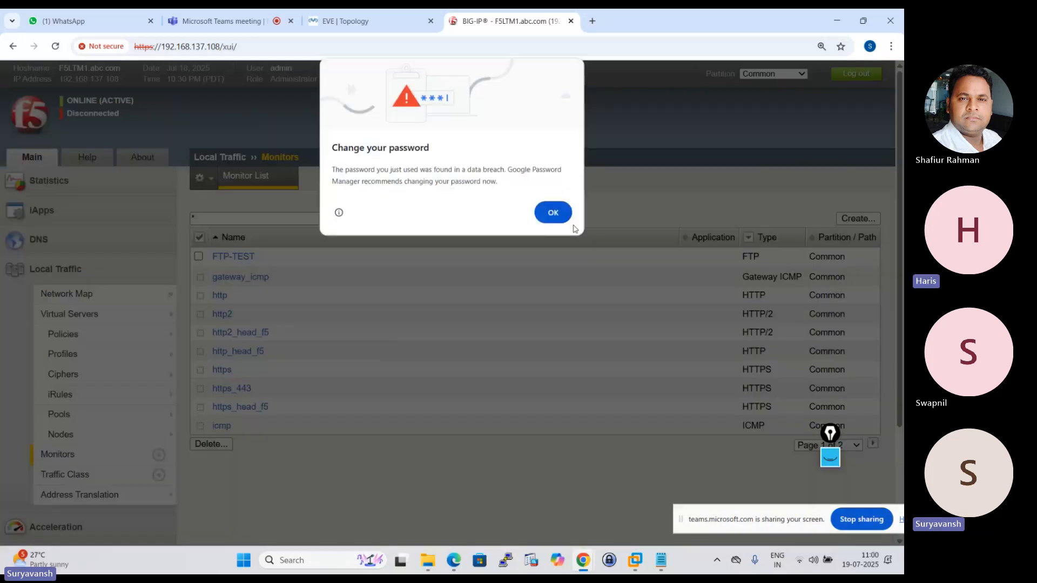
pyautogui.click(552, 212)
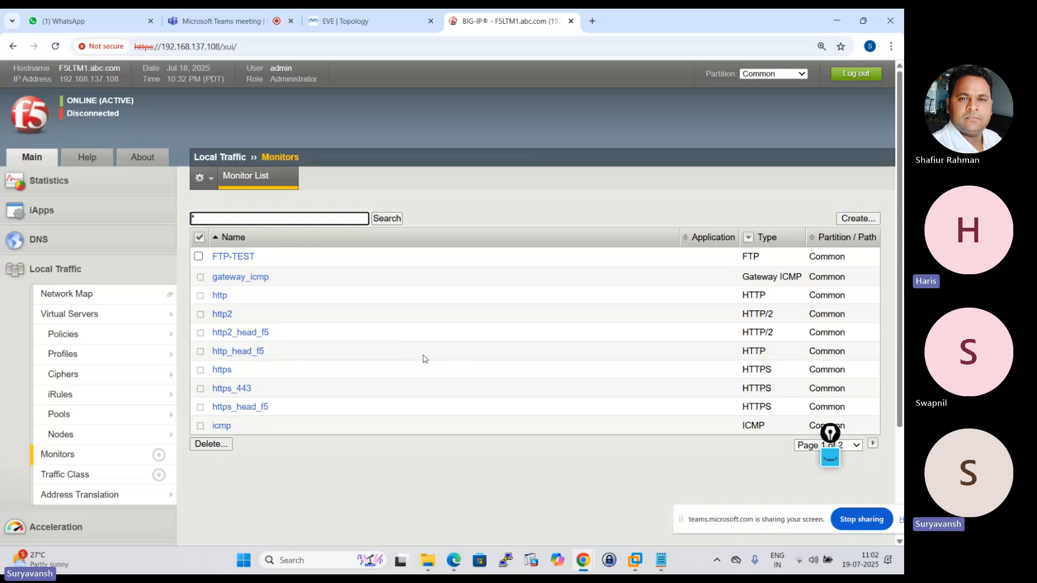
# Replace http with FTP-TEST as HTTP_POOL's active health monitor and update the pool.
pyautogui.click(67, 419)
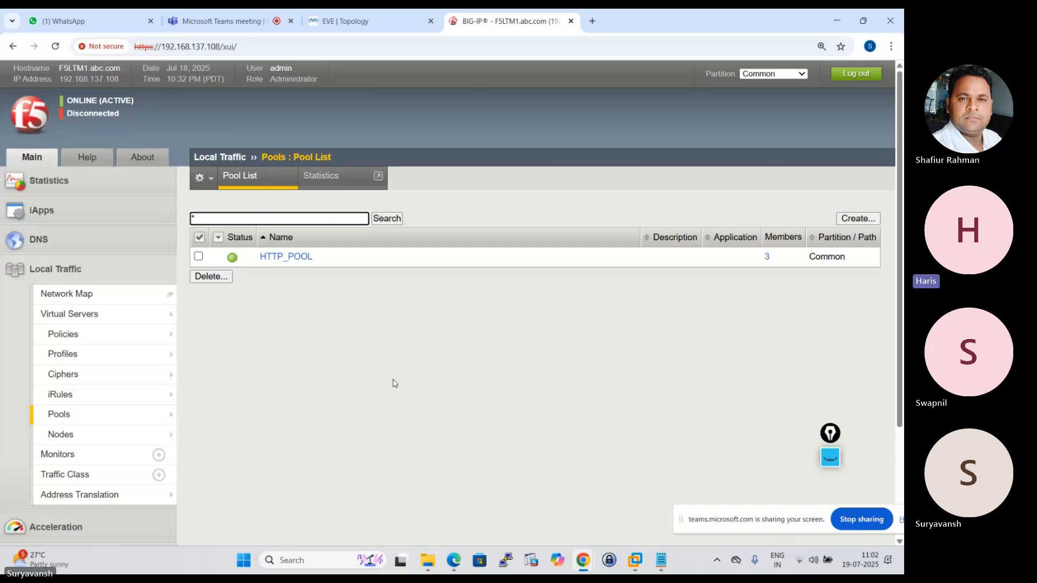
pyautogui.moveTo(111, 407)
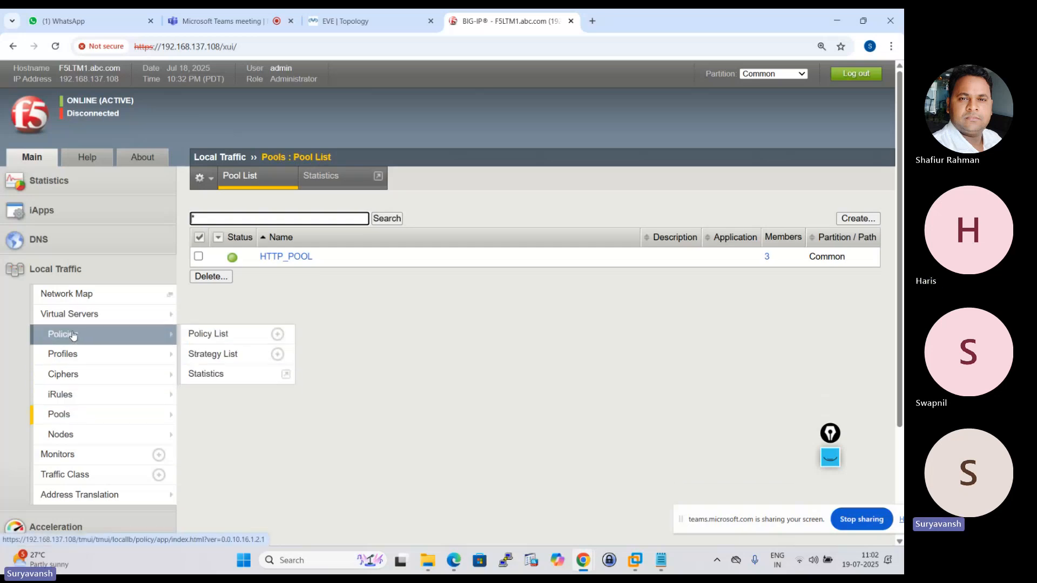
pyautogui.moveTo(73, 382)
pyautogui.click(65, 414)
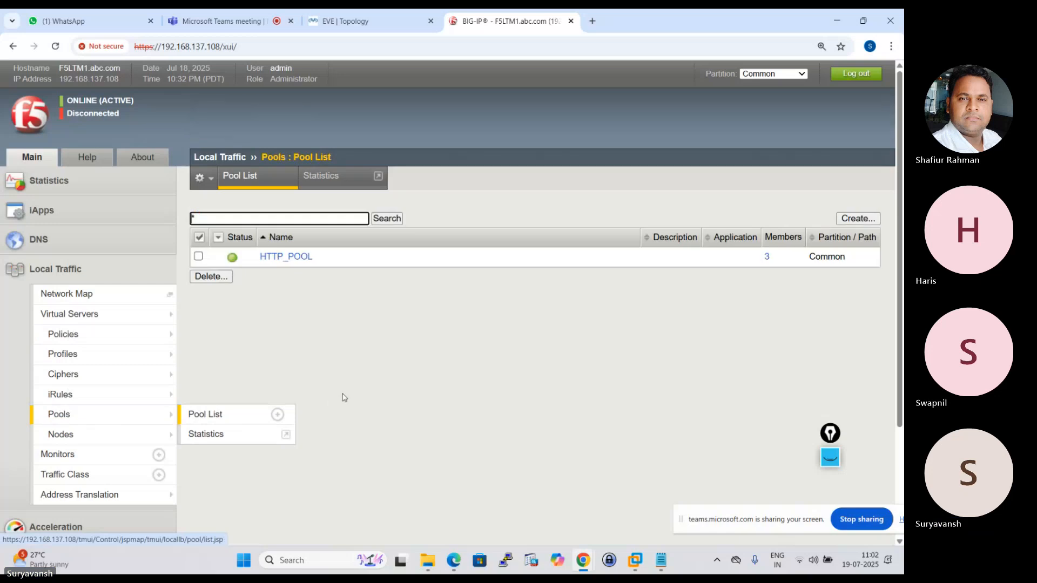
pyautogui.click(289, 257)
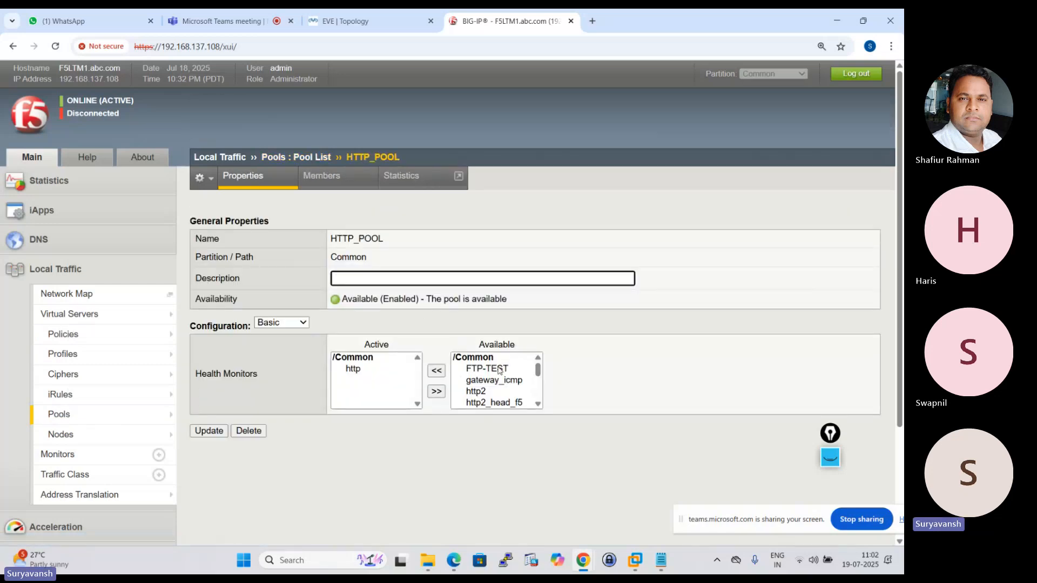
pyautogui.click(500, 370)
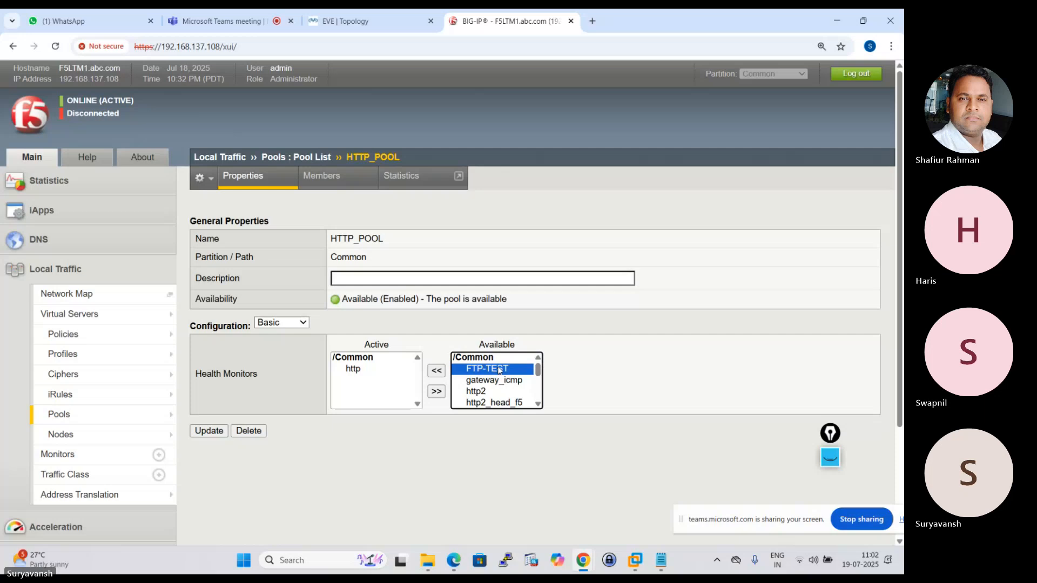
pyautogui.click(435, 394)
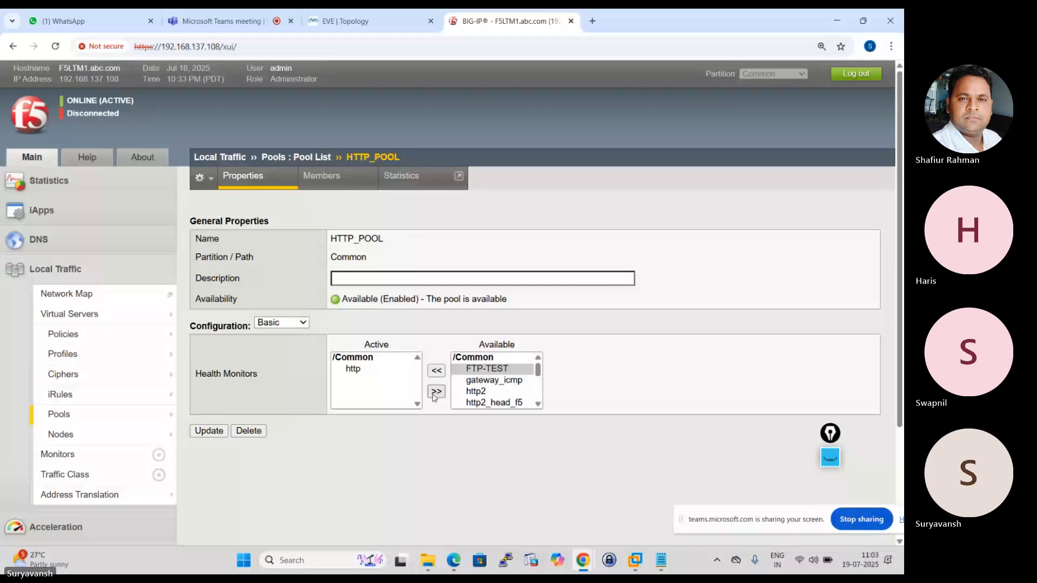
pyautogui.click(484, 369)
pyautogui.click(437, 391)
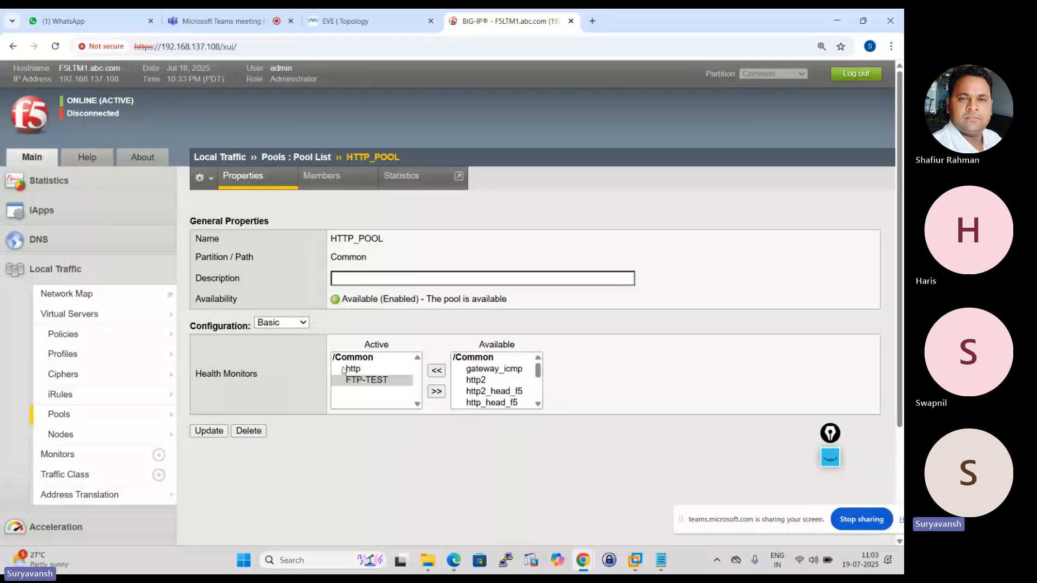
pyautogui.click(209, 430)
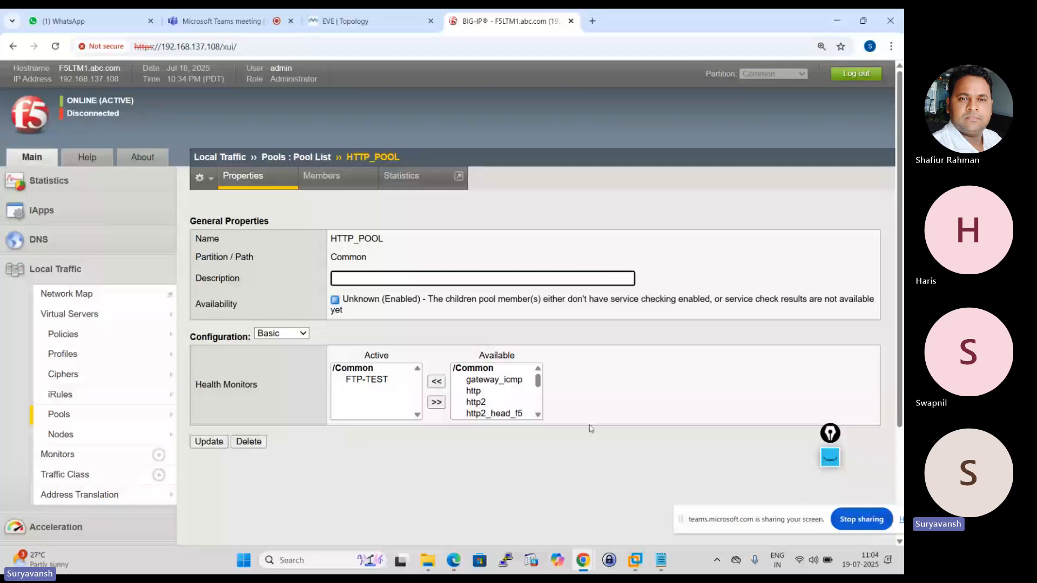
# Check the lab topology in the EVE tab, and switch to Tomorrow_Session.txt in Notepad to highlight the Health Monitor Testing line.
pyautogui.click(351, 20)
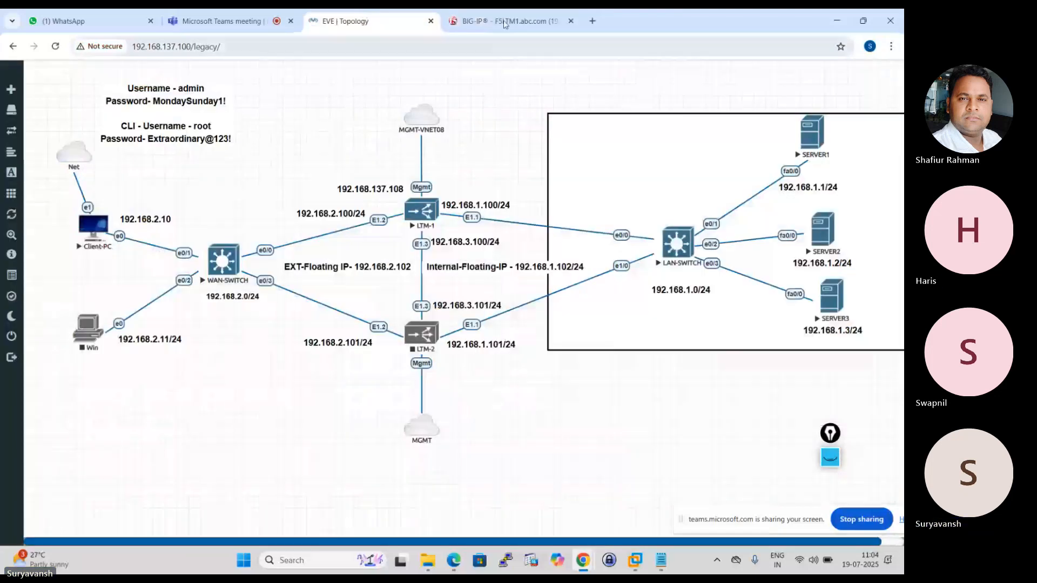
pyautogui.click(506, 20)
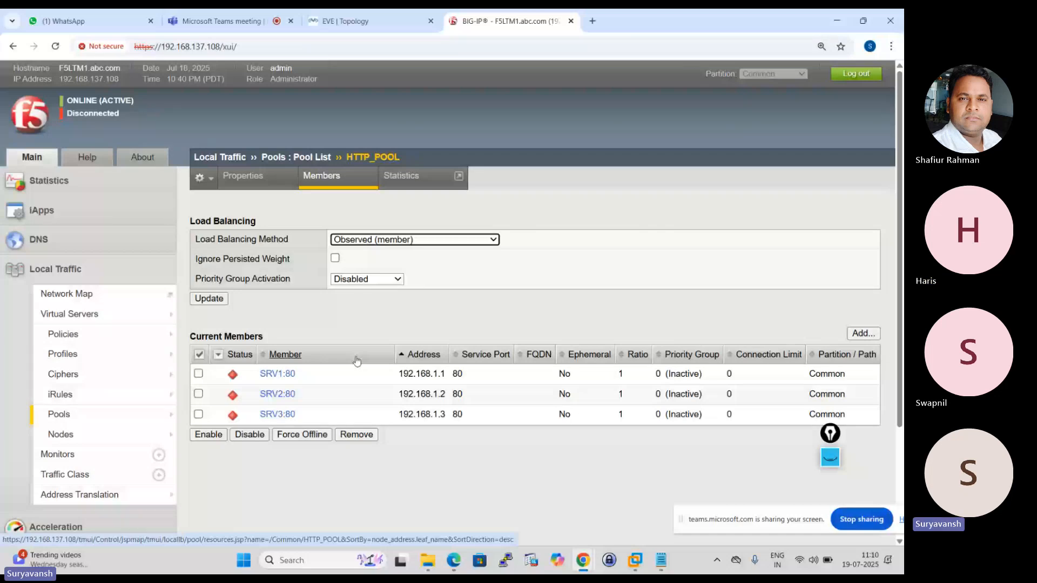
pyautogui.click(661, 561)
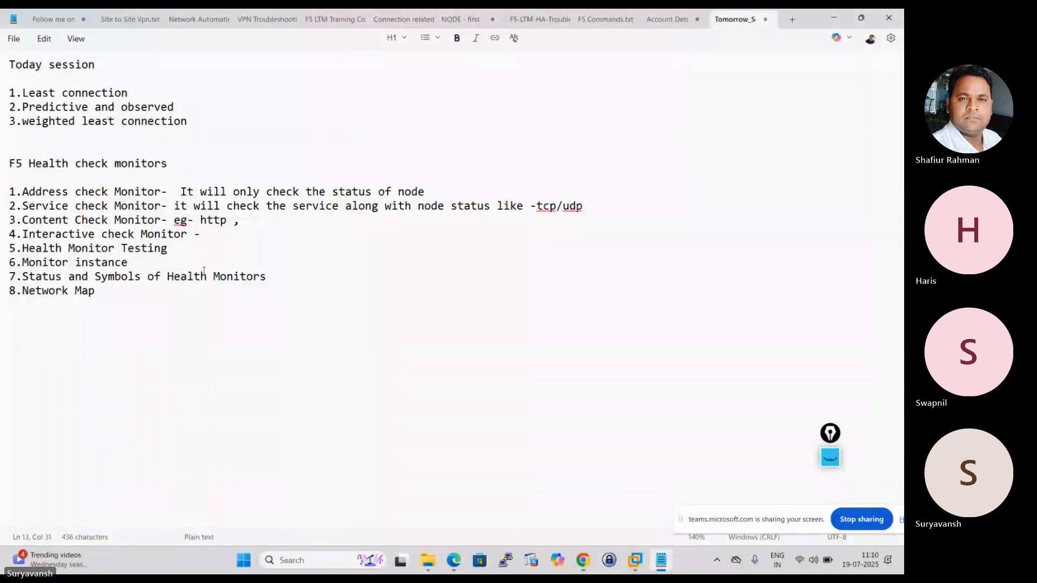
pyautogui.tripleClick(66, 246)
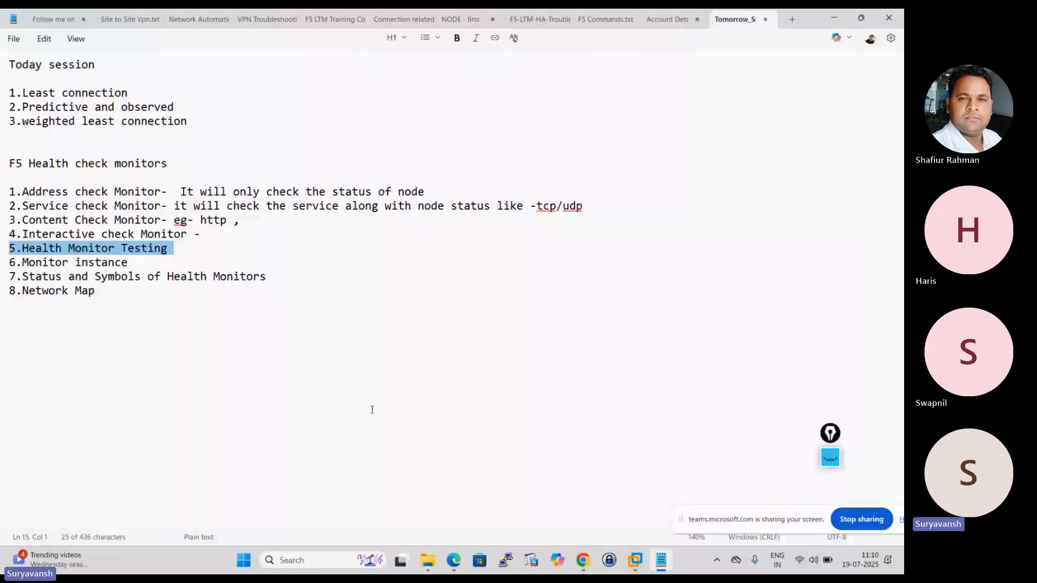
pyautogui.moveTo(578, 562)
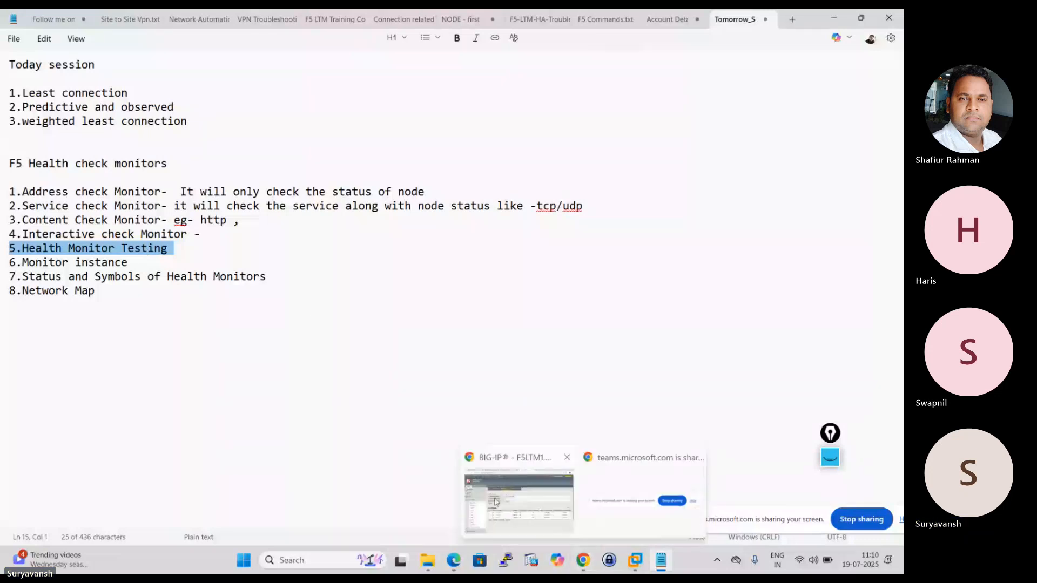
# Switch to BIG-IP in Chrome, replace FTP-TEST with tcp as HTTP_POOL's active health monitor, and update the pool.
pyautogui.click(496, 501)
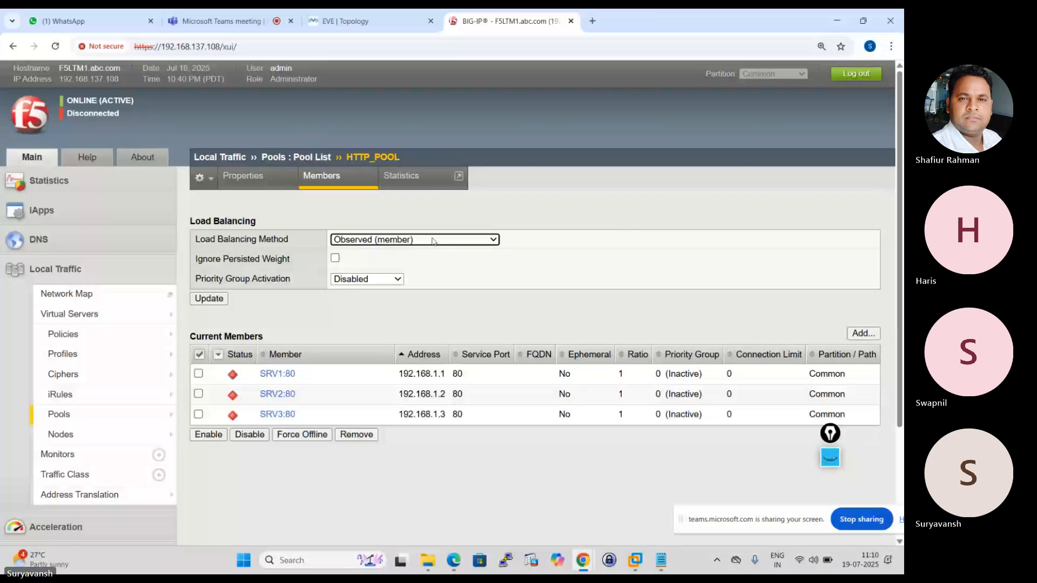
pyautogui.click(641, 563)
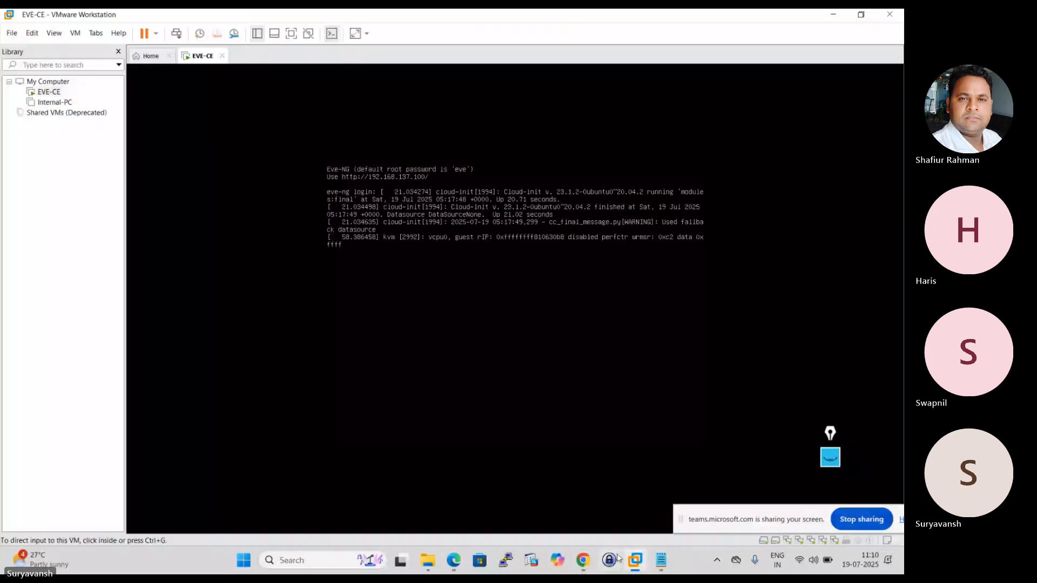
pyautogui.moveTo(582, 564)
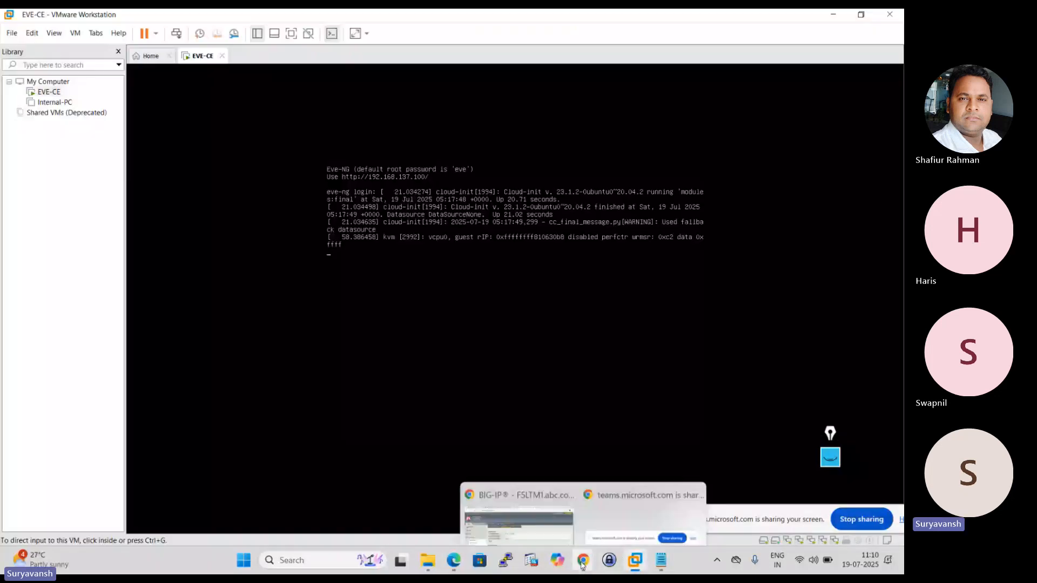
pyautogui.moveTo(533, 530)
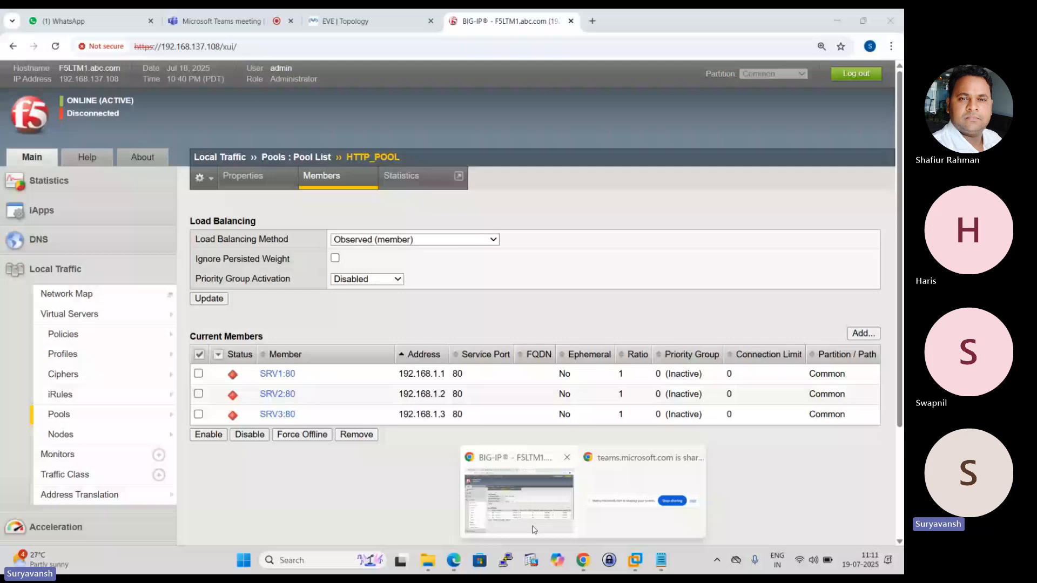
pyautogui.click(533, 530)
pyautogui.click(61, 415)
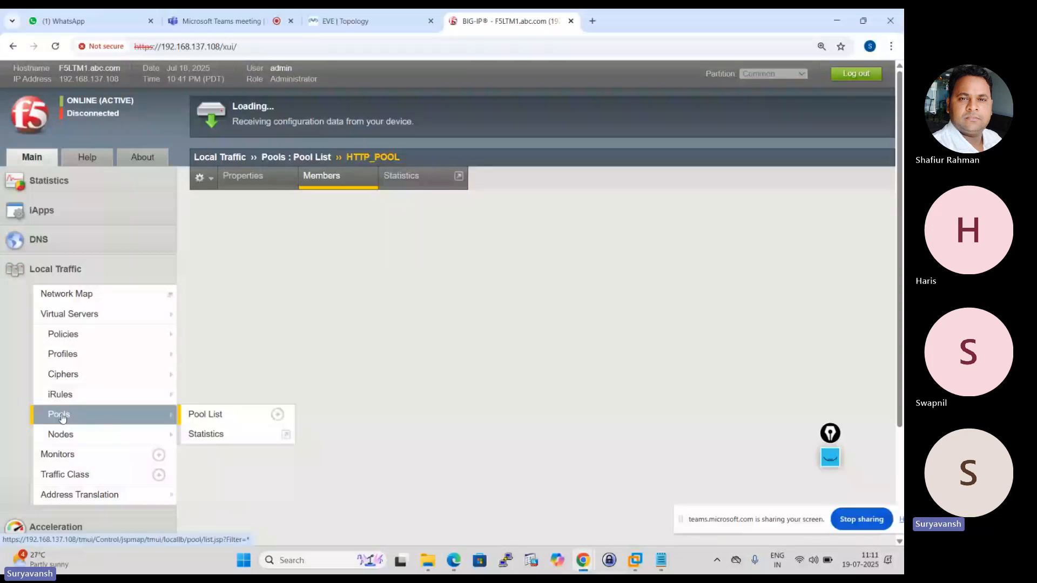
pyautogui.click(299, 257)
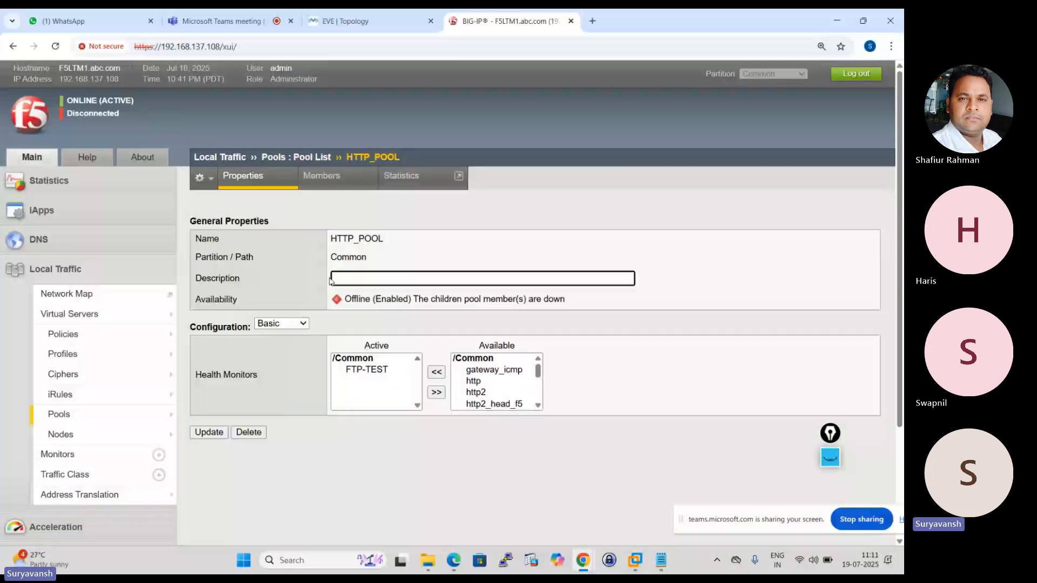
pyautogui.click(367, 369)
pyautogui.click(436, 392)
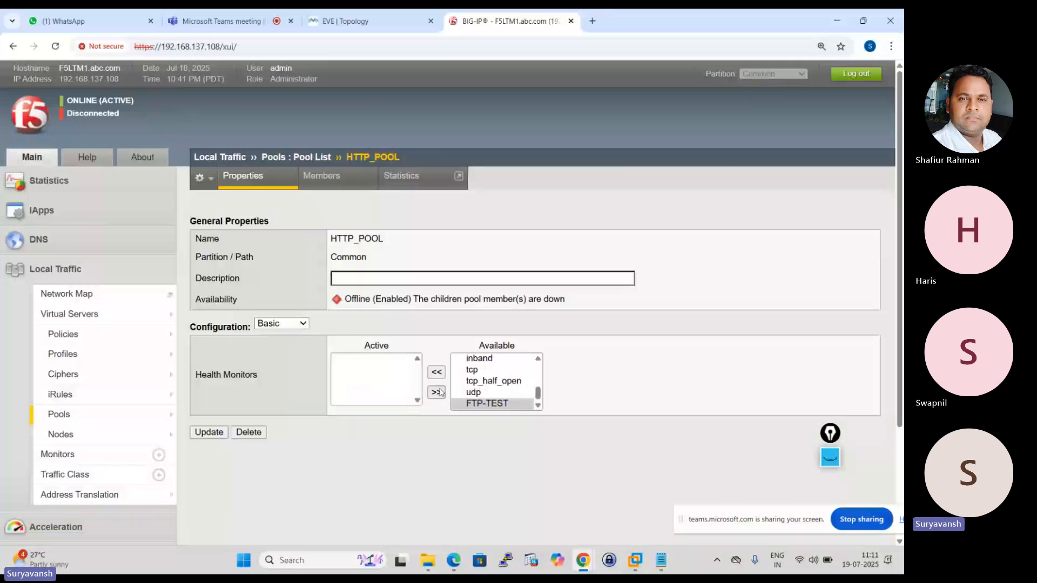
pyautogui.click(479, 374)
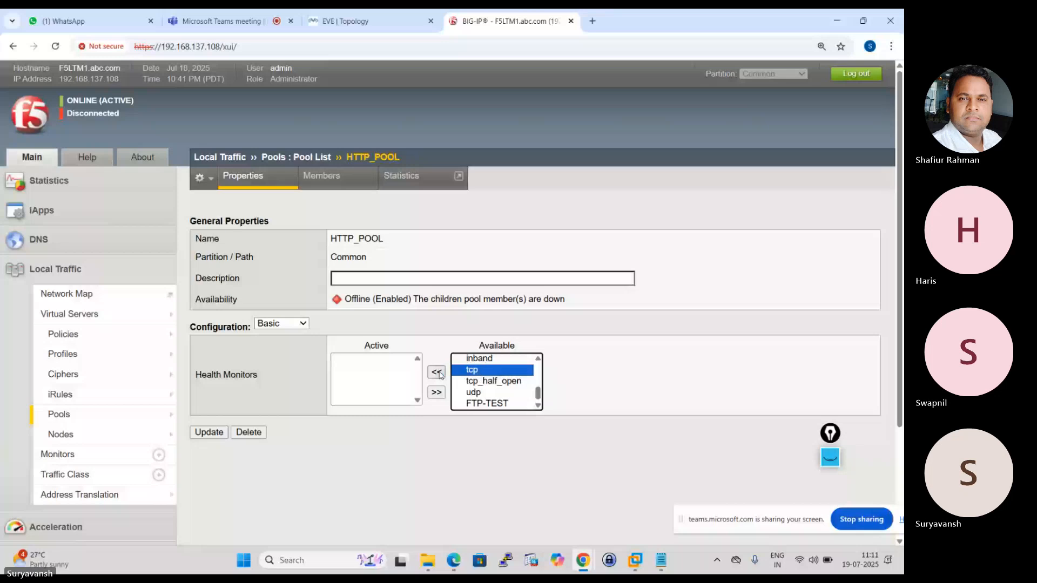
pyautogui.click(439, 373)
pyautogui.click(208, 433)
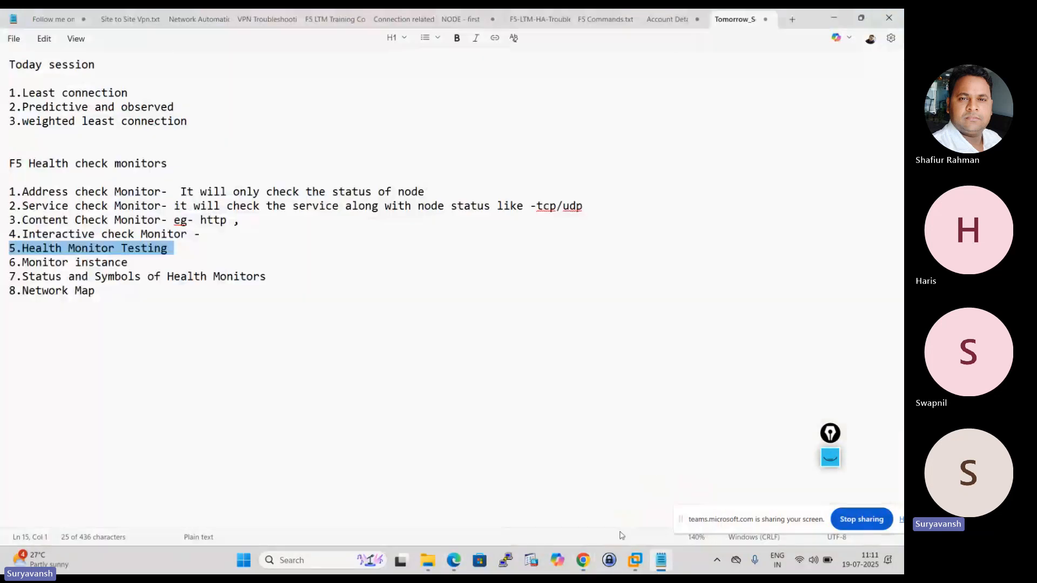
# Return from the Notepad outline to BIG-IP and examine the address and port fields on the http monitor's test page.
pyautogui.click(663, 486)
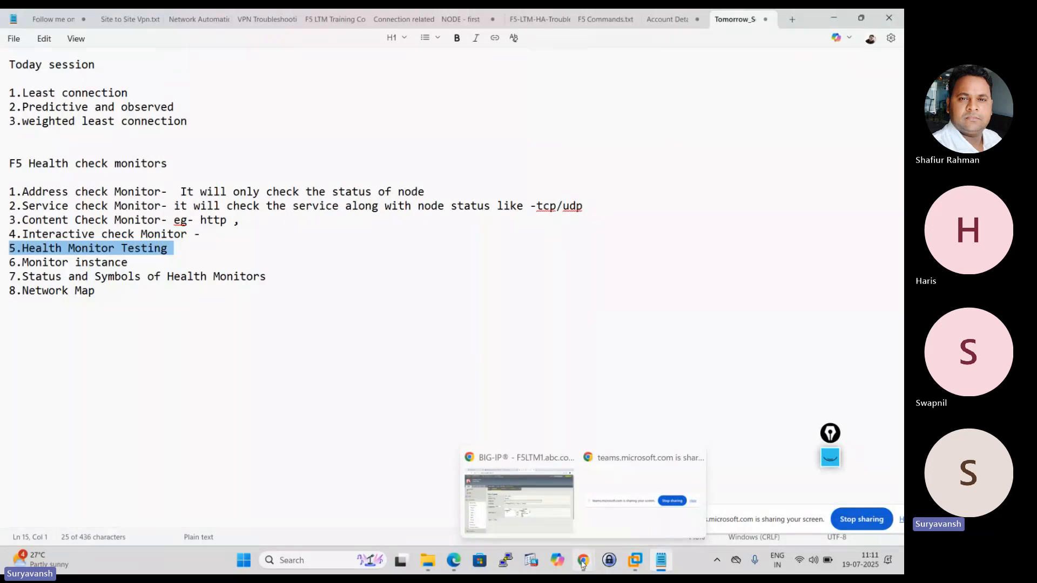
pyautogui.click(511, 516)
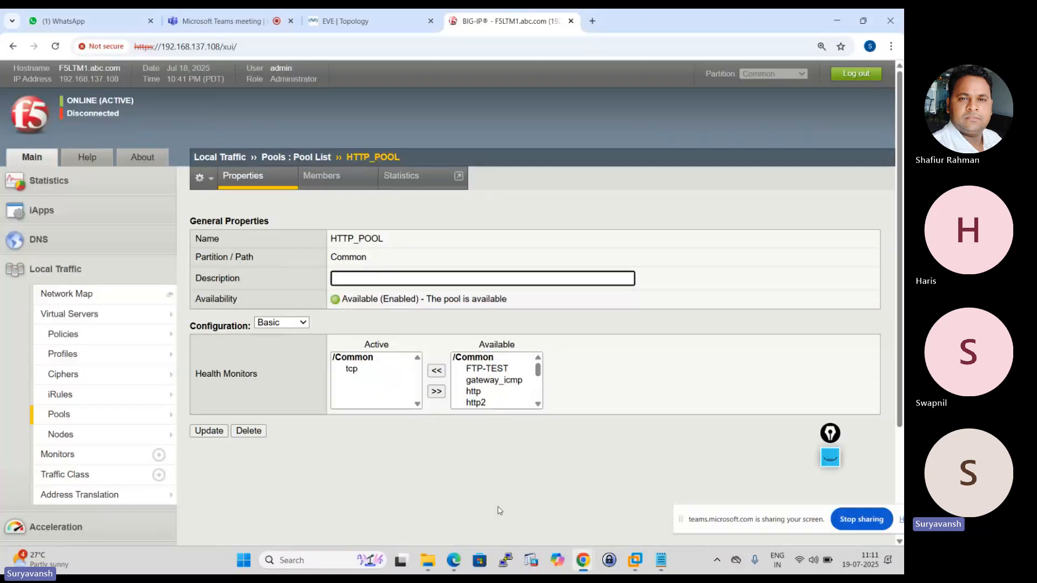
pyautogui.click(51, 458)
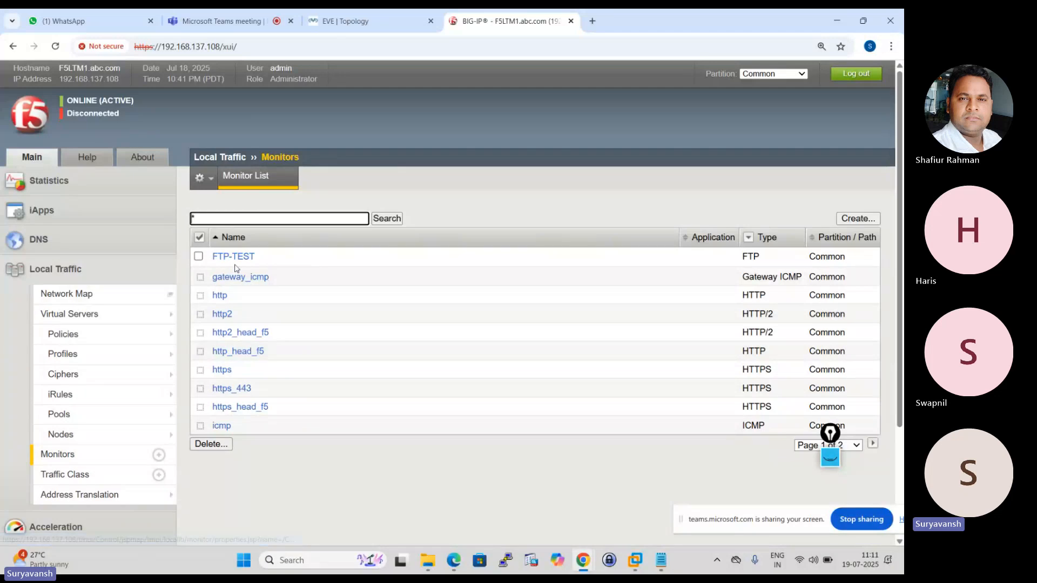
pyautogui.click(220, 295)
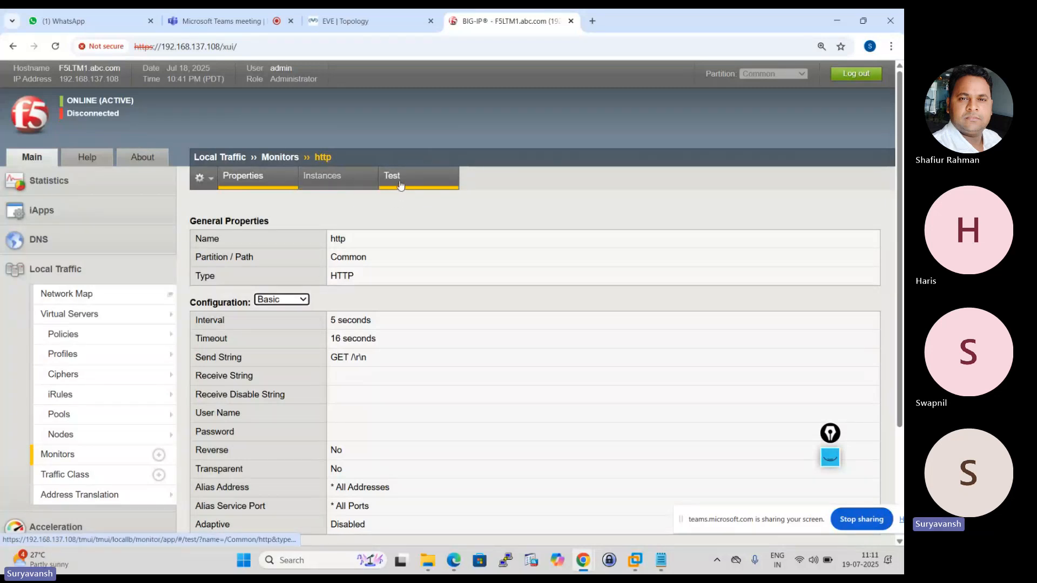
pyautogui.click(399, 183)
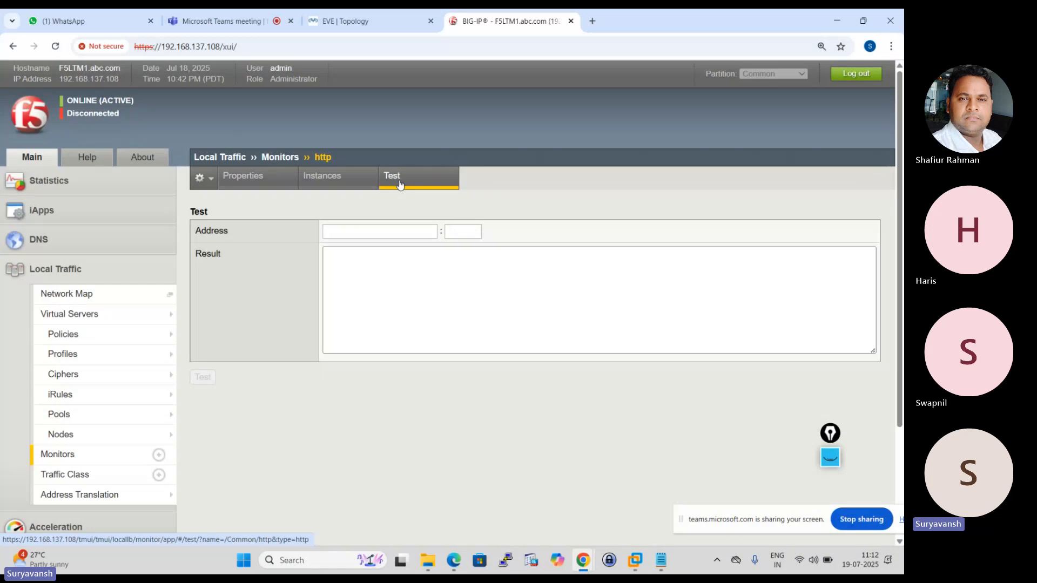
pyautogui.click(354, 225)
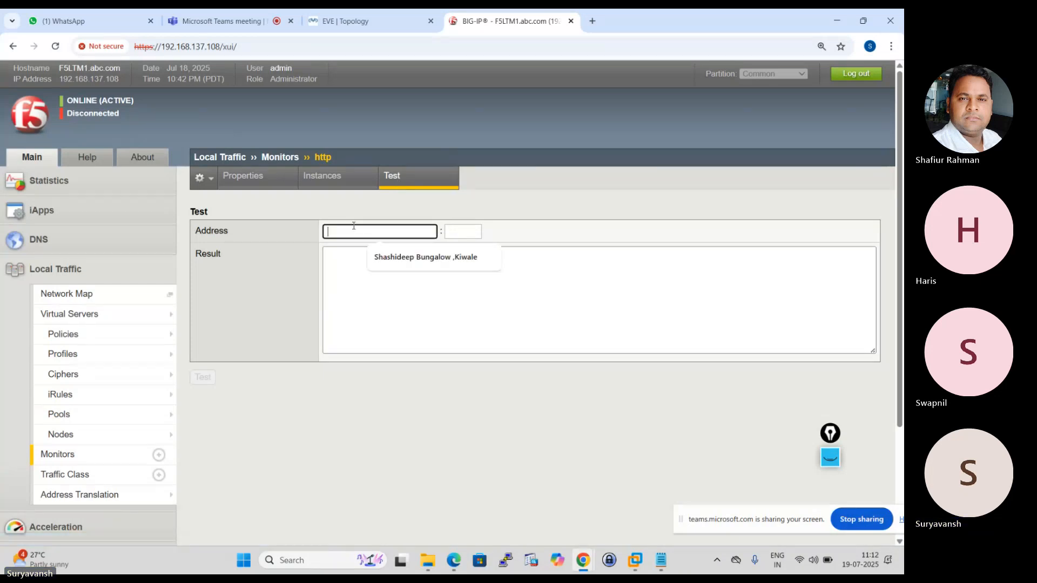
pyautogui.click(465, 237)
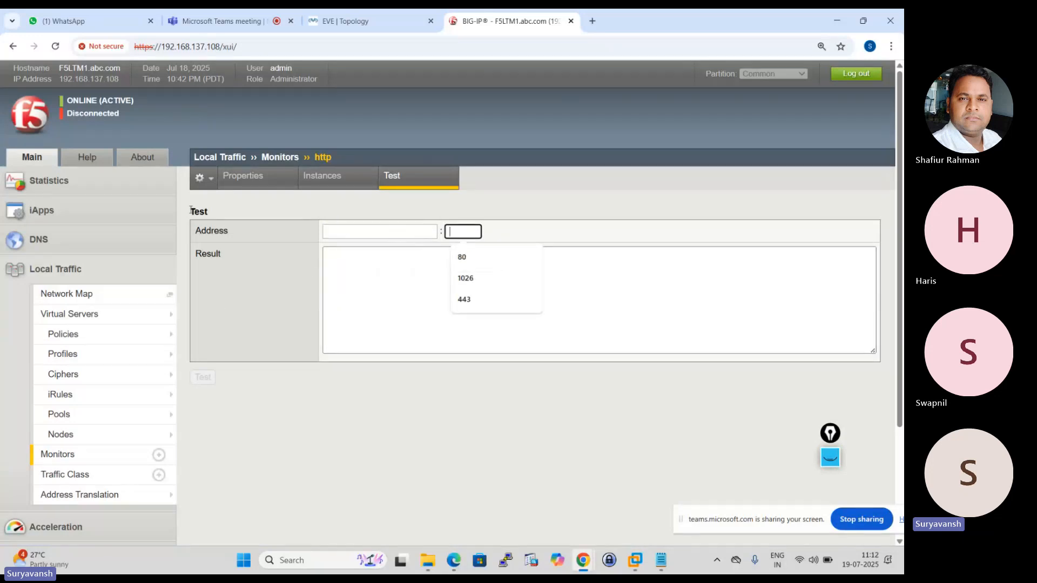
# Open the icmp monitor's test page and run the test against address 192.168.1.1.
pyautogui.click(48, 455)
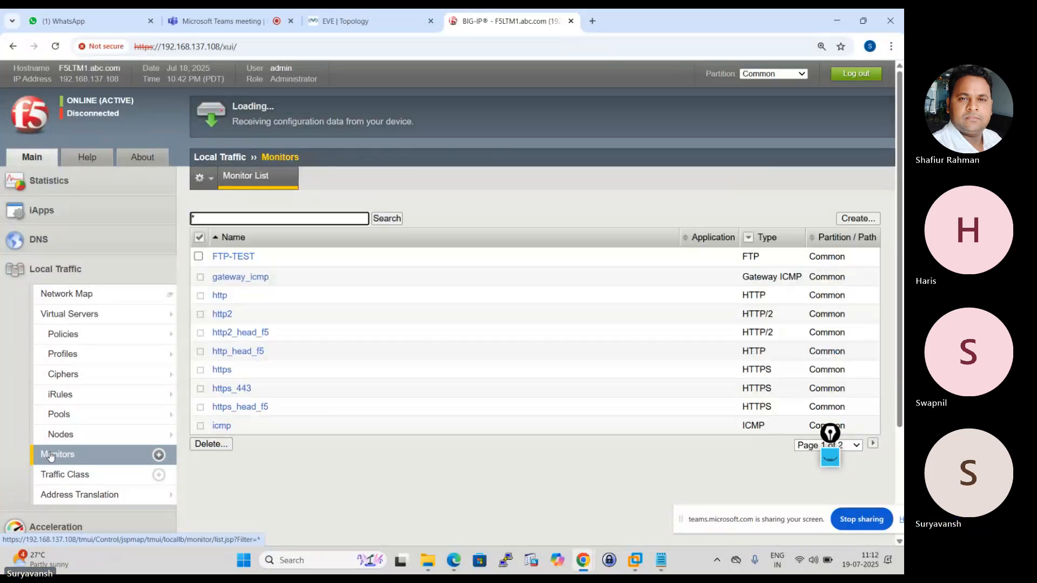
pyautogui.moveTo(162, 354)
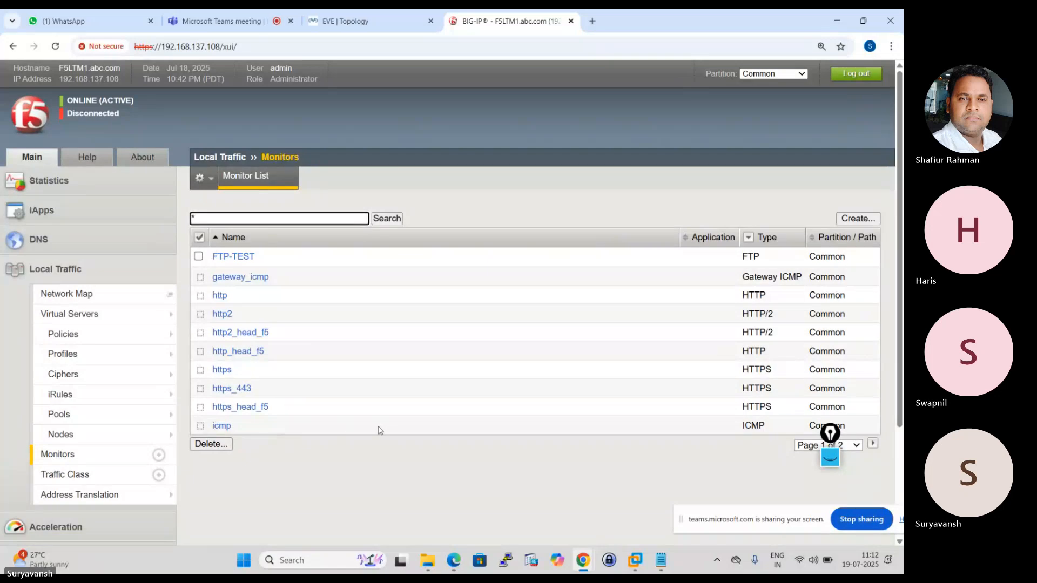
pyautogui.click(218, 429)
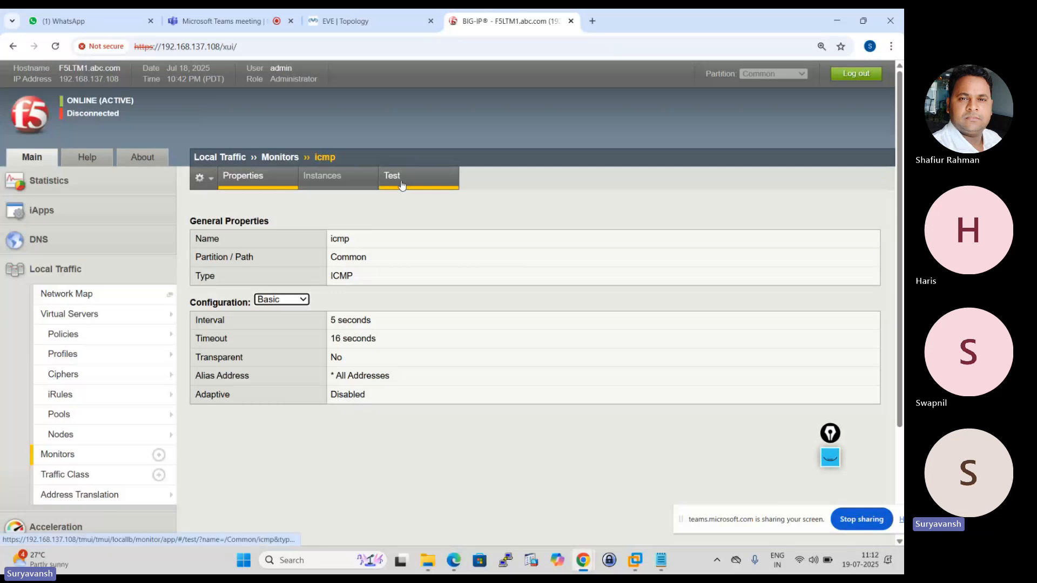
pyautogui.click(401, 186)
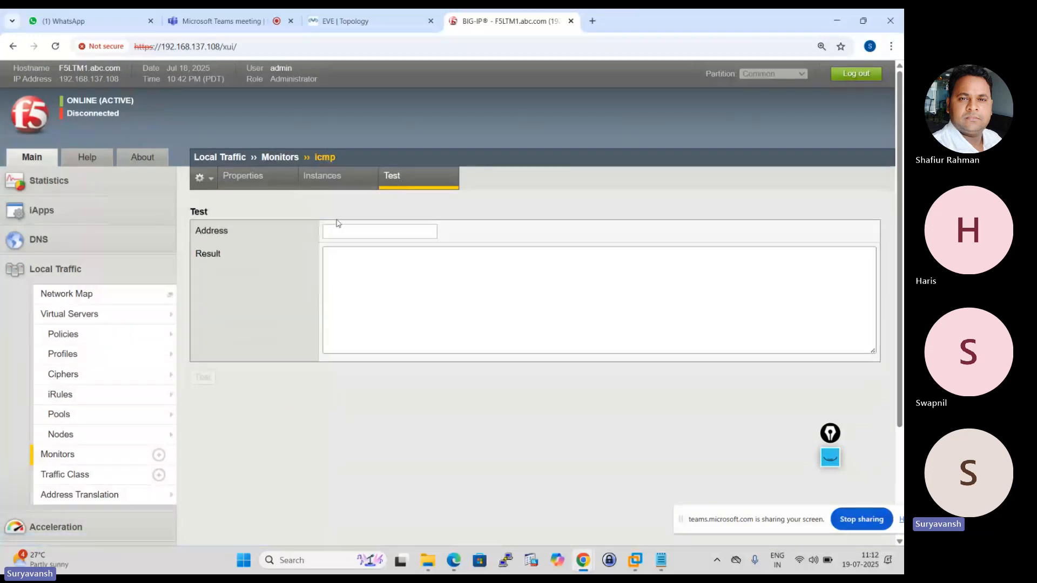
pyautogui.click(336, 228)
pyautogui.write('1')
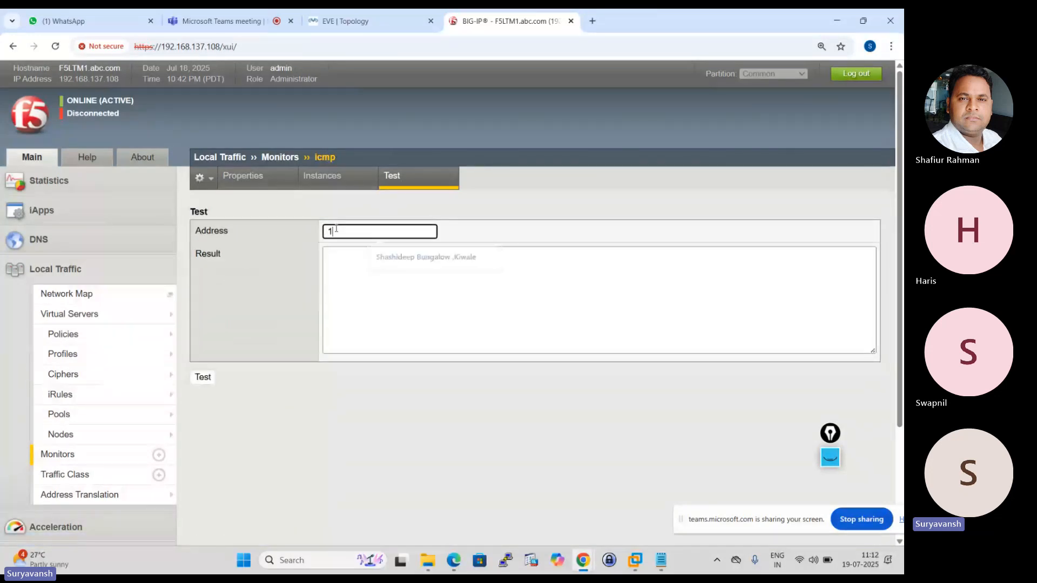
pyautogui.write('92')
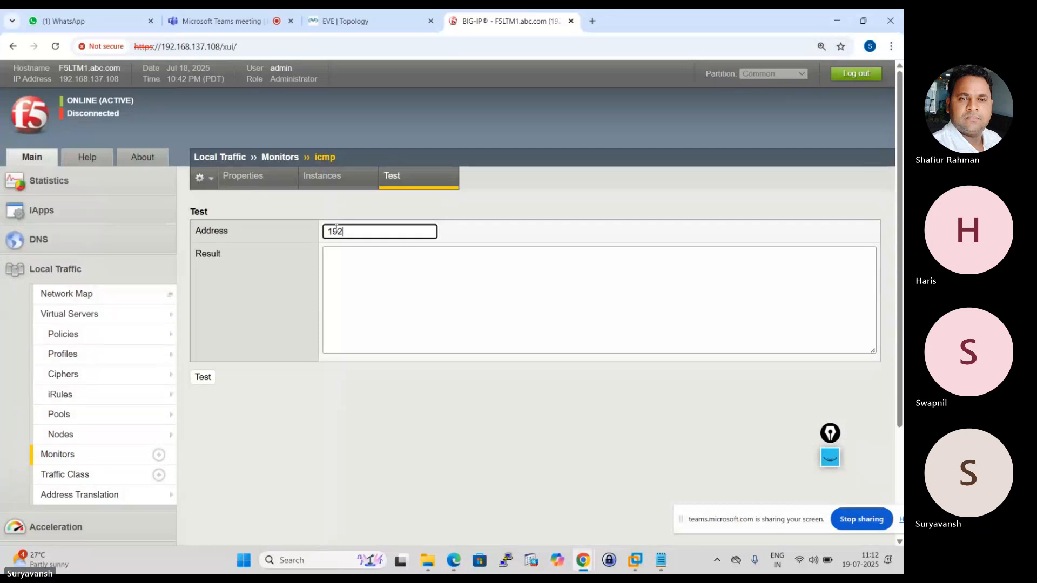
pyautogui.write('.1')
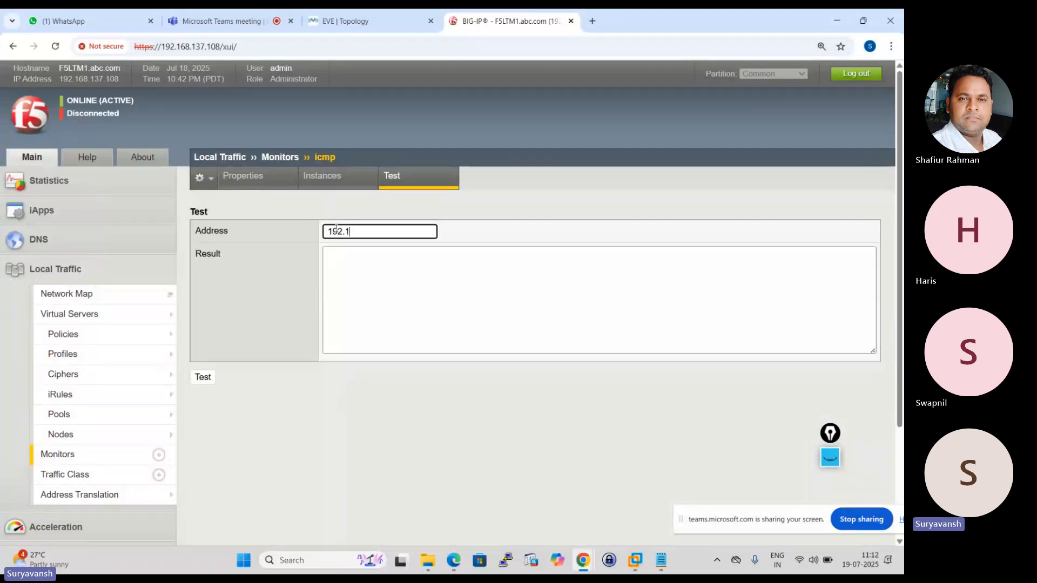
pyautogui.write('68')
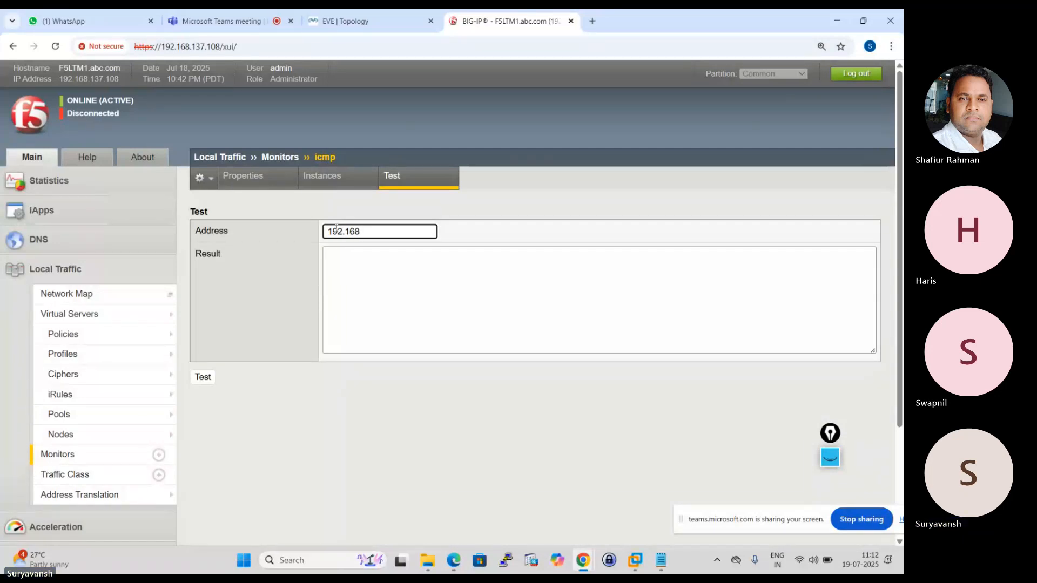
pyautogui.write('.')
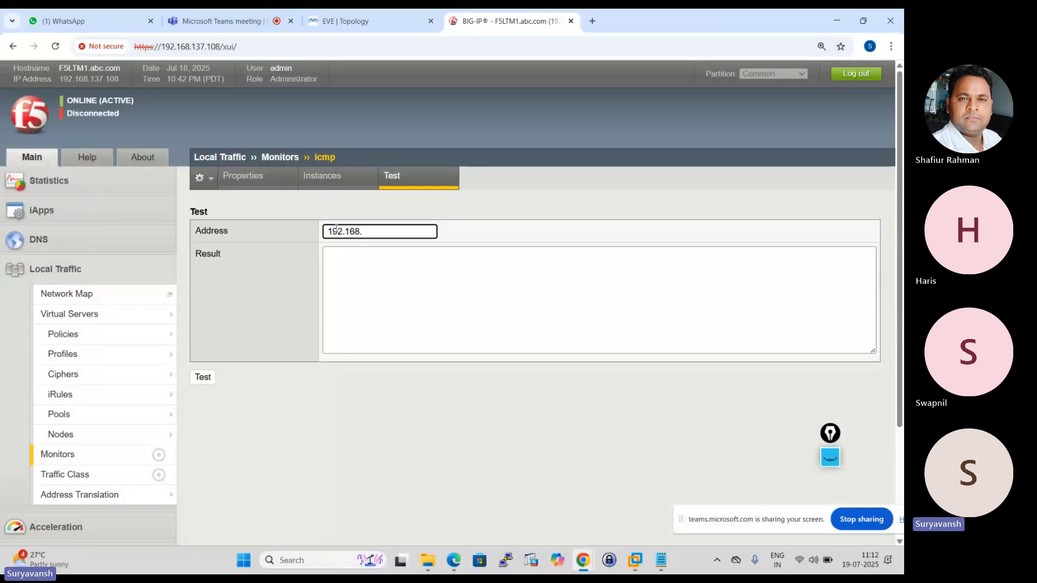
pyautogui.write('1')
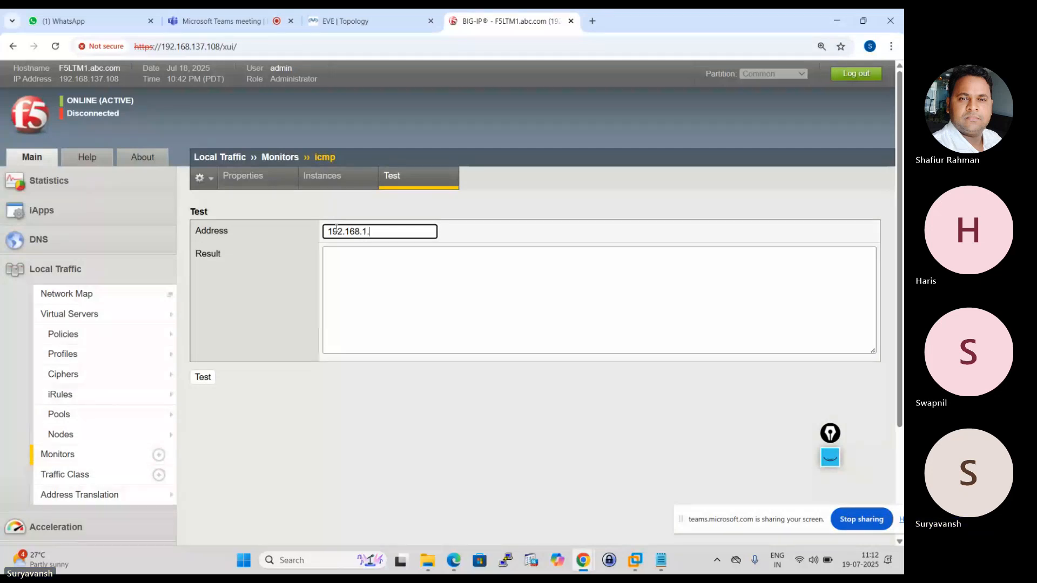
pyautogui.write('.1')
pyautogui.click(203, 377)
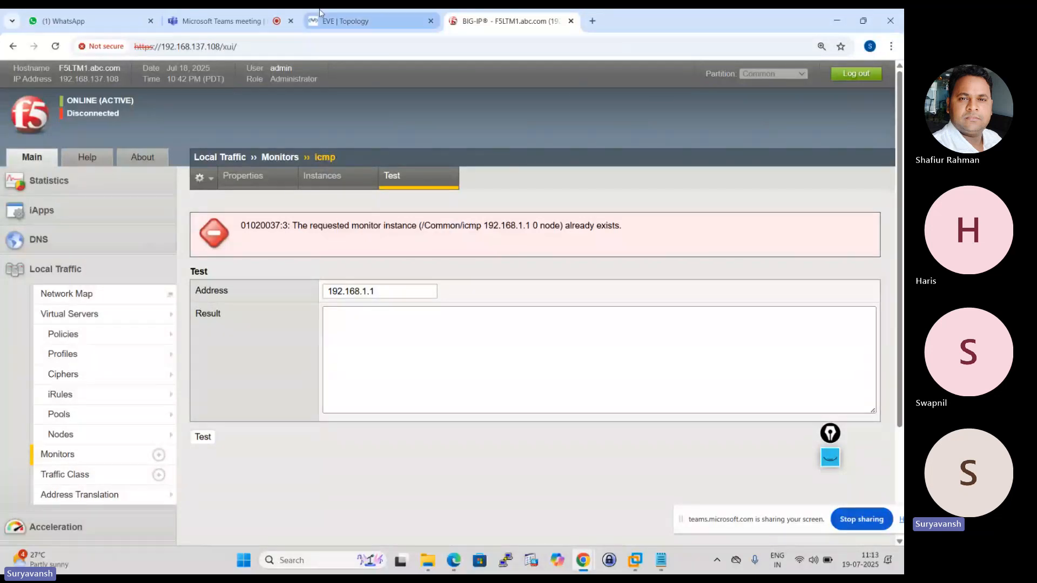
# Check the server addresses in the EVE topology tab, and return to BIG-IP to open the http monitor's properties.
pyautogui.click(346, 21)
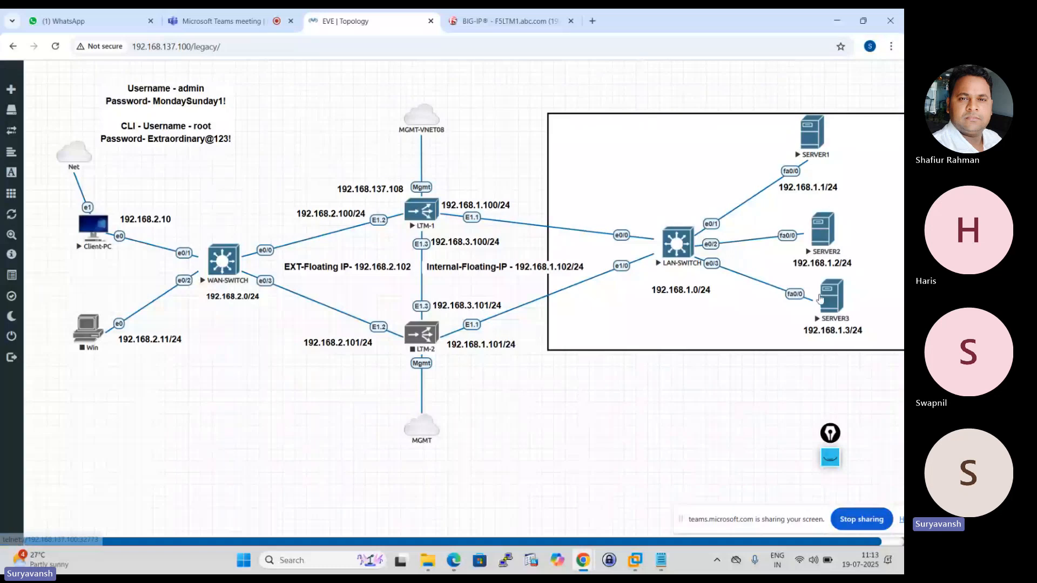
pyautogui.click(482, 11)
pyautogui.moveTo(143, 320)
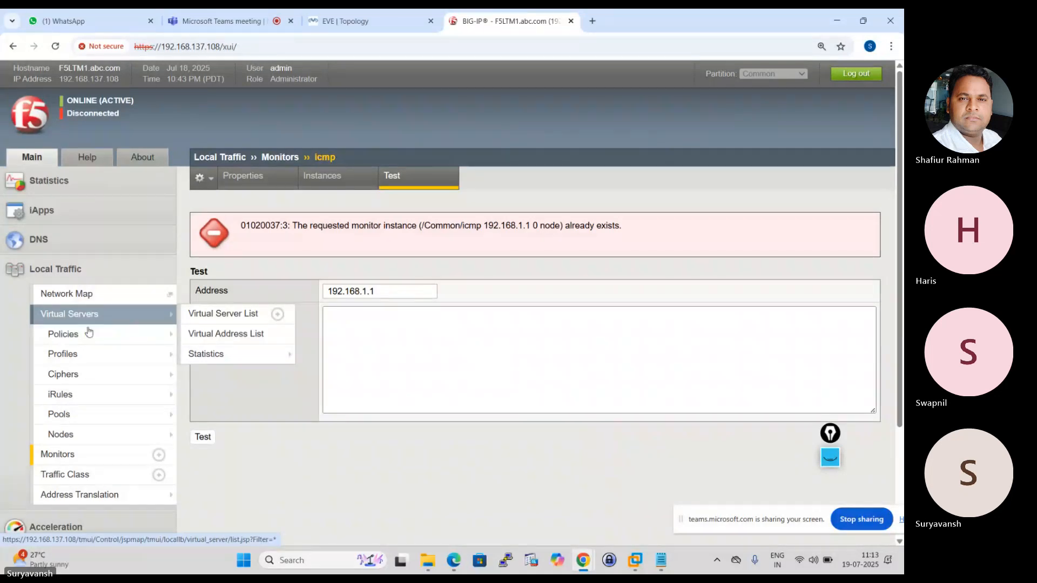
pyautogui.moveTo(81, 414)
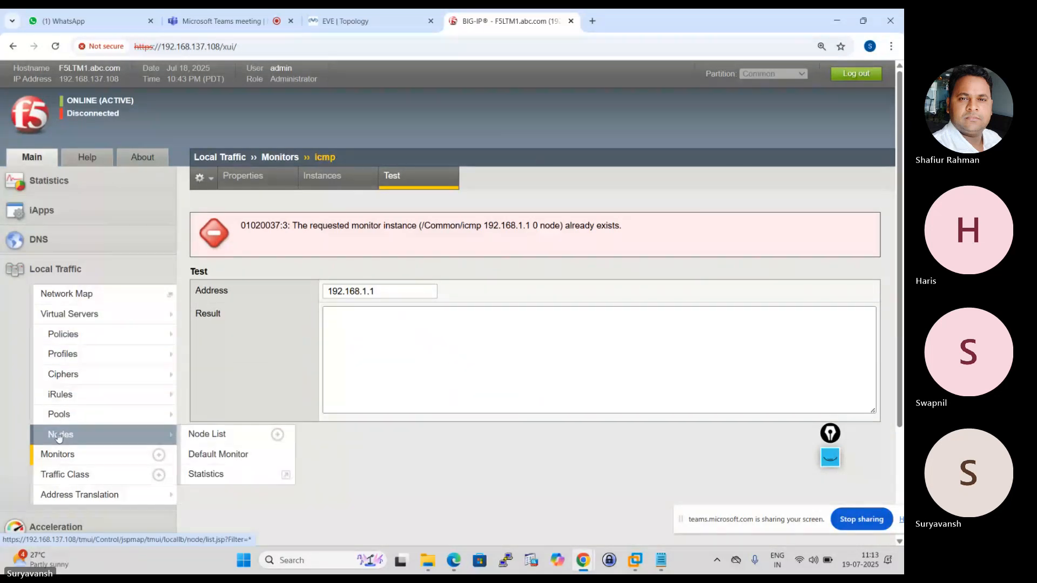
pyautogui.click(63, 464)
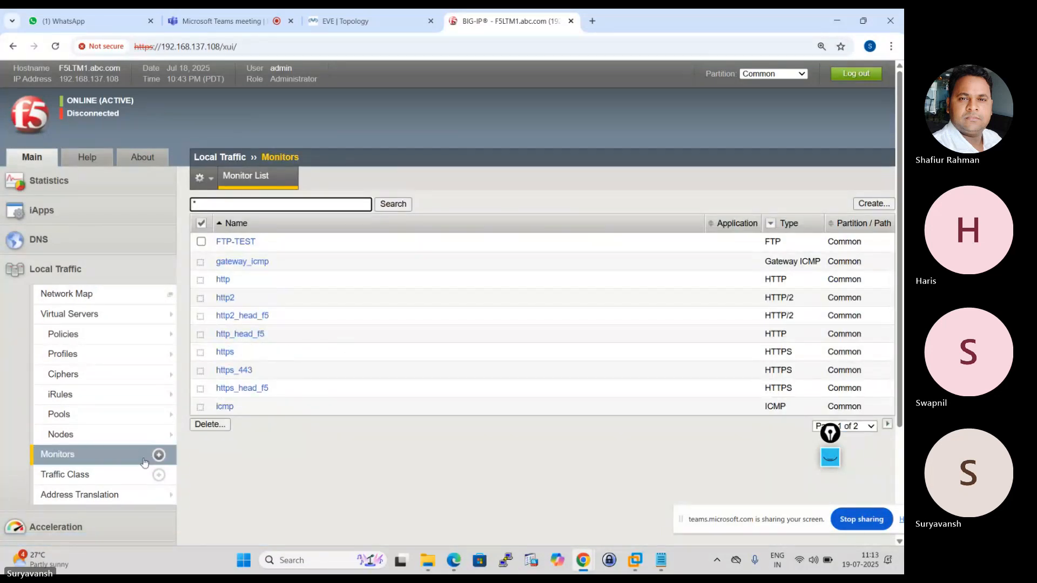
pyautogui.moveTo(61, 359)
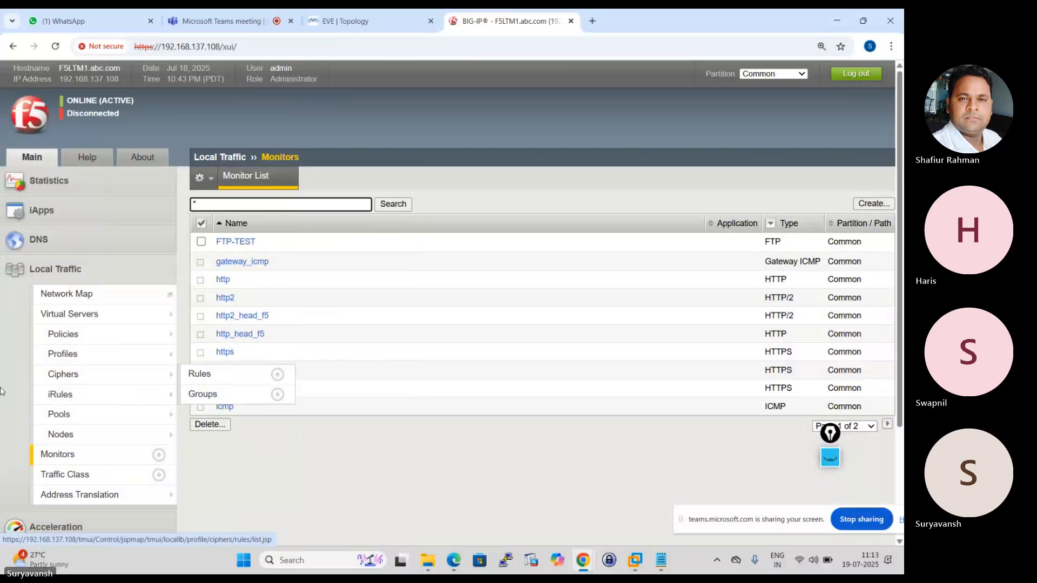
pyautogui.moveTo(61, 432)
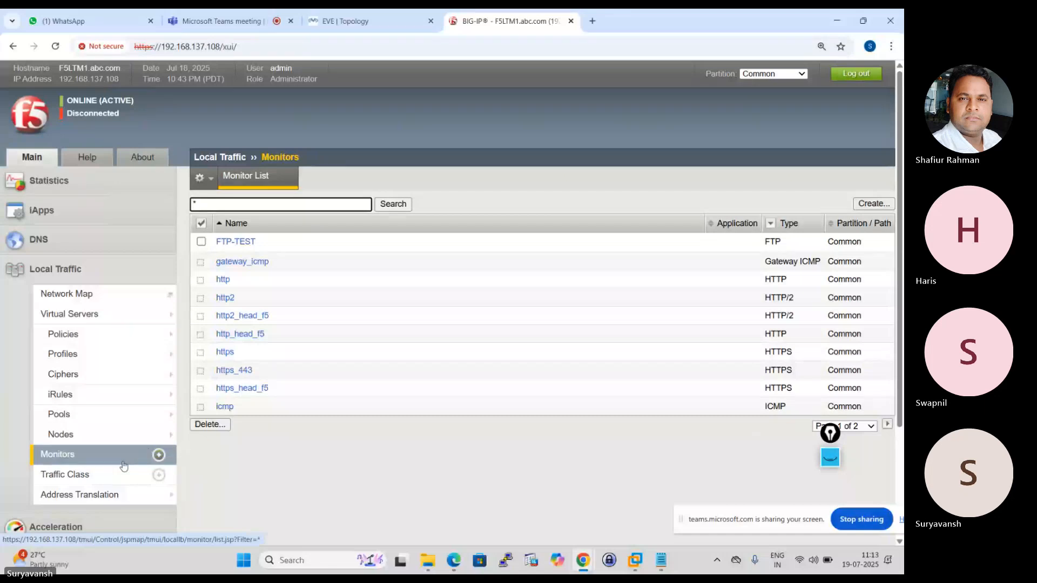
pyautogui.click(74, 463)
pyautogui.moveTo(178, 372)
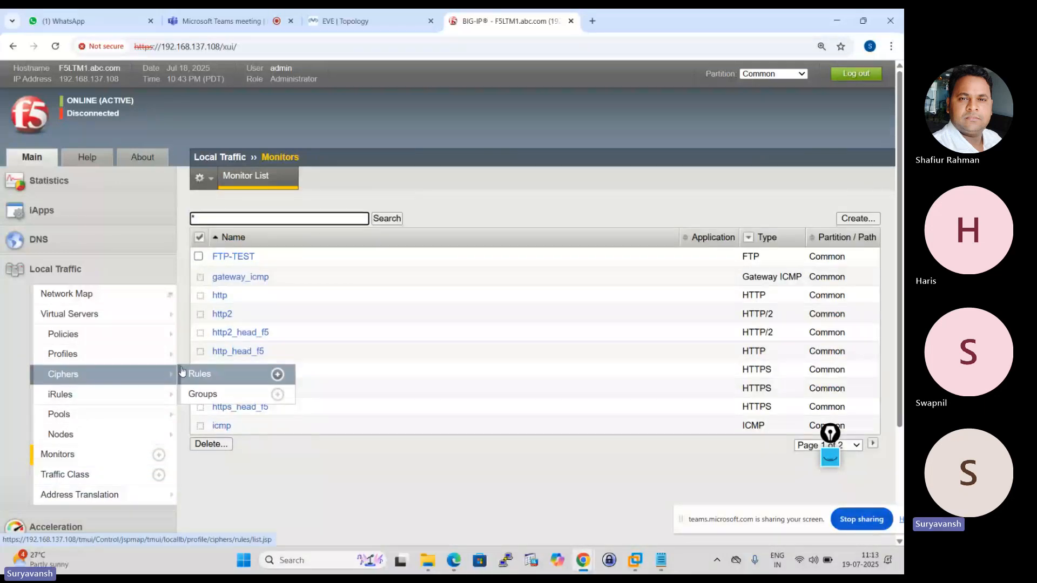
pyautogui.click(220, 297)
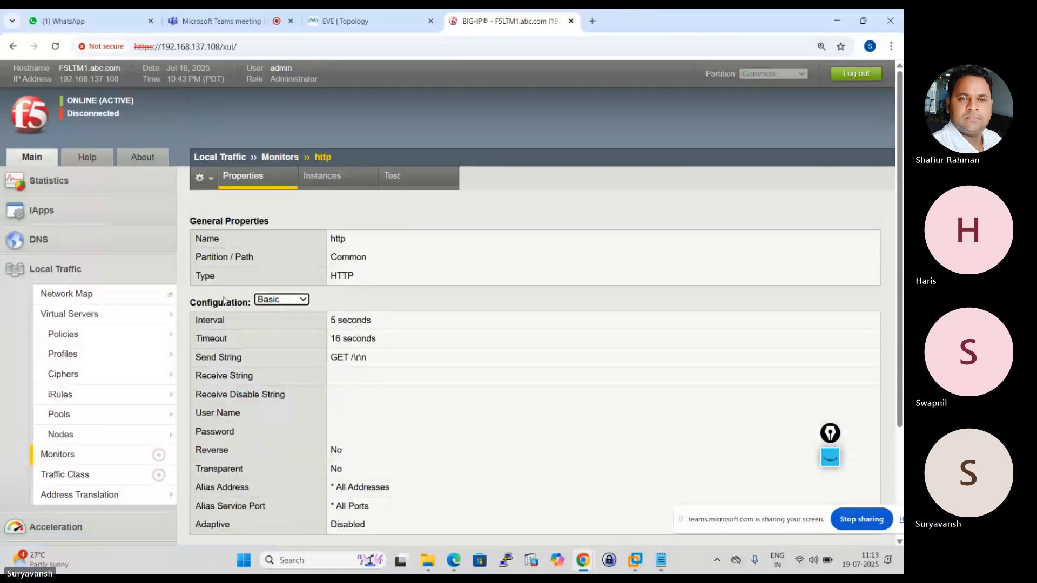
# Open the http monitor's test page and run the test against address 192.168.1.1 on port 80.
pyautogui.click(341, 176)
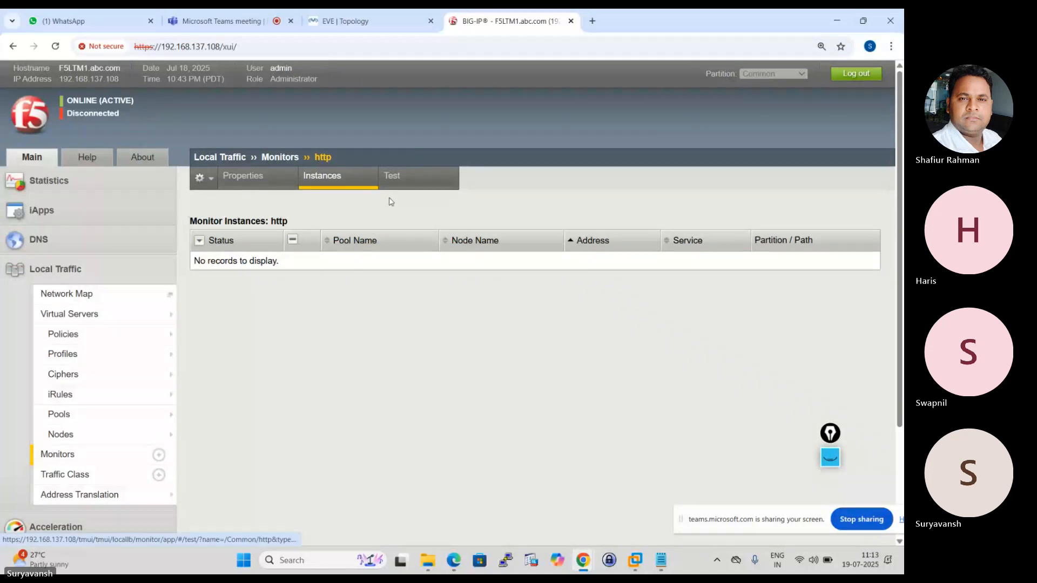
pyautogui.click(402, 182)
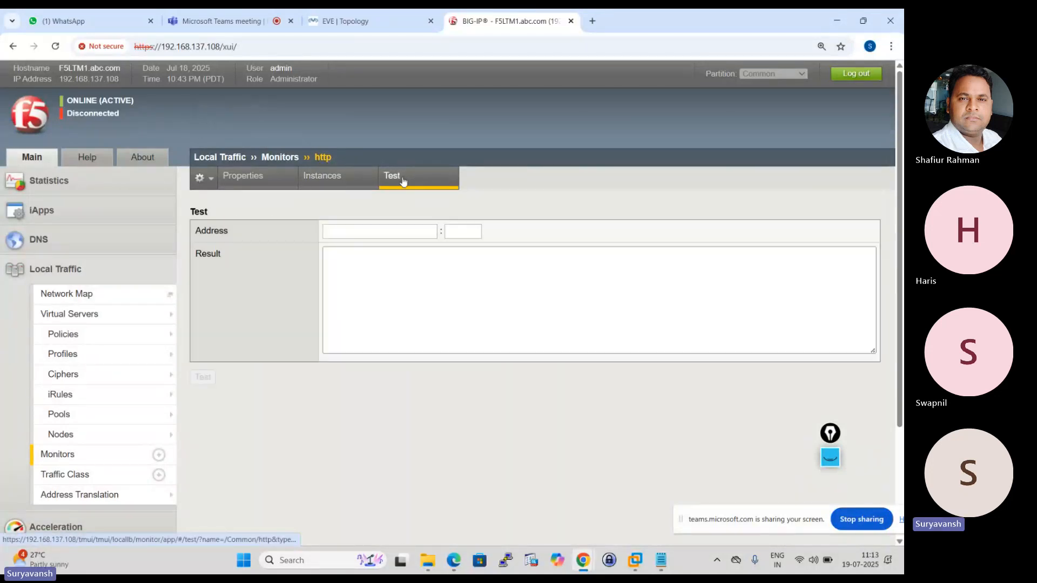
pyautogui.click(338, 230)
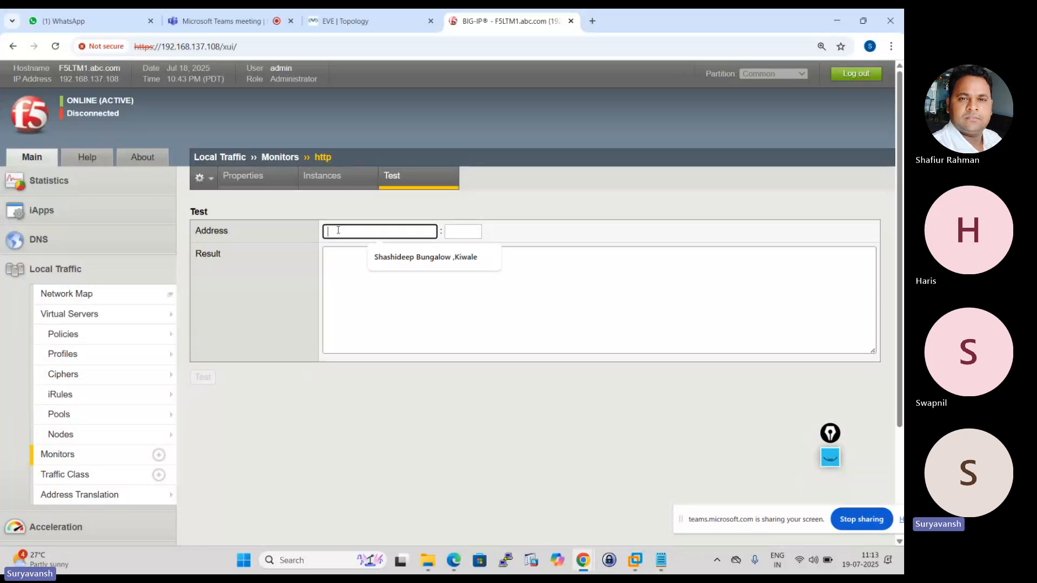
pyautogui.write('19')
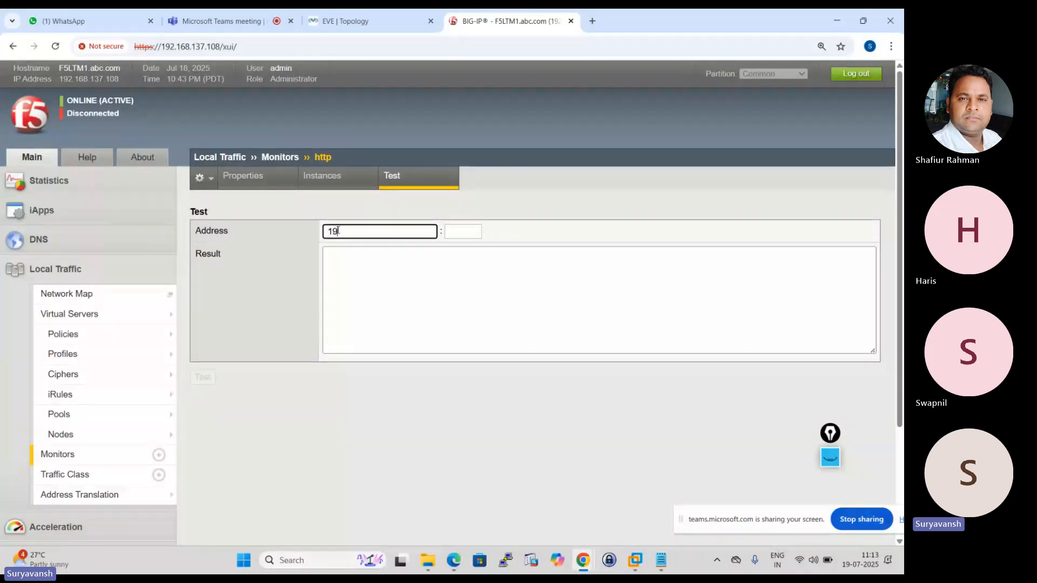
pyautogui.write('2.168.1.1')
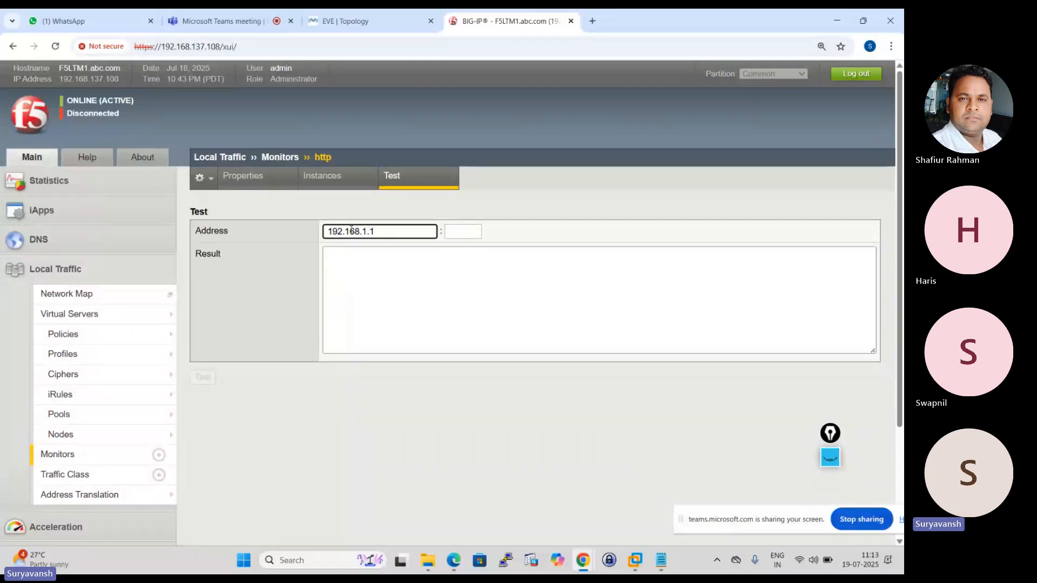
pyautogui.click(462, 233)
pyautogui.write('80')
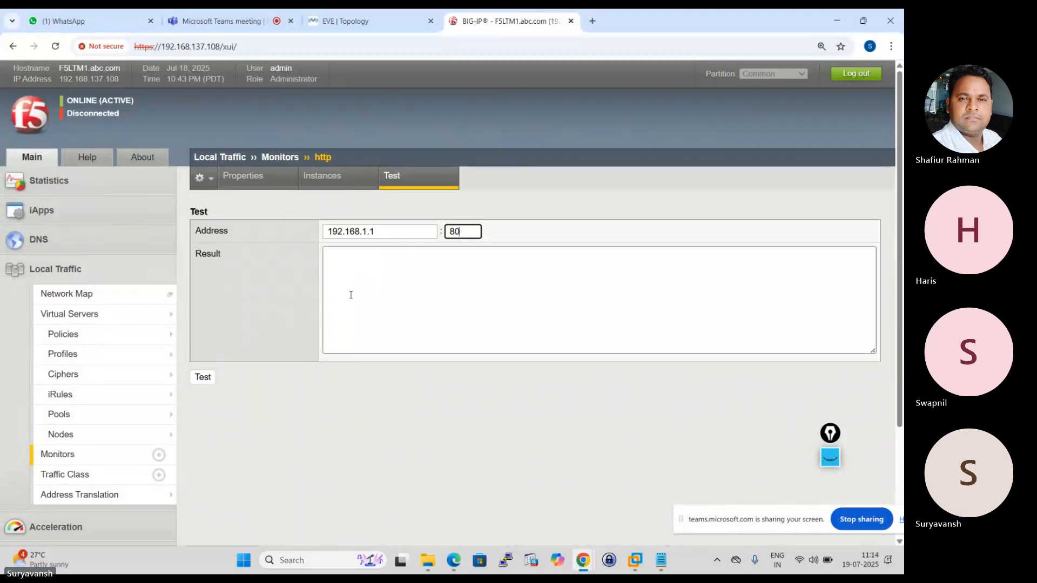
pyautogui.click(203, 377)
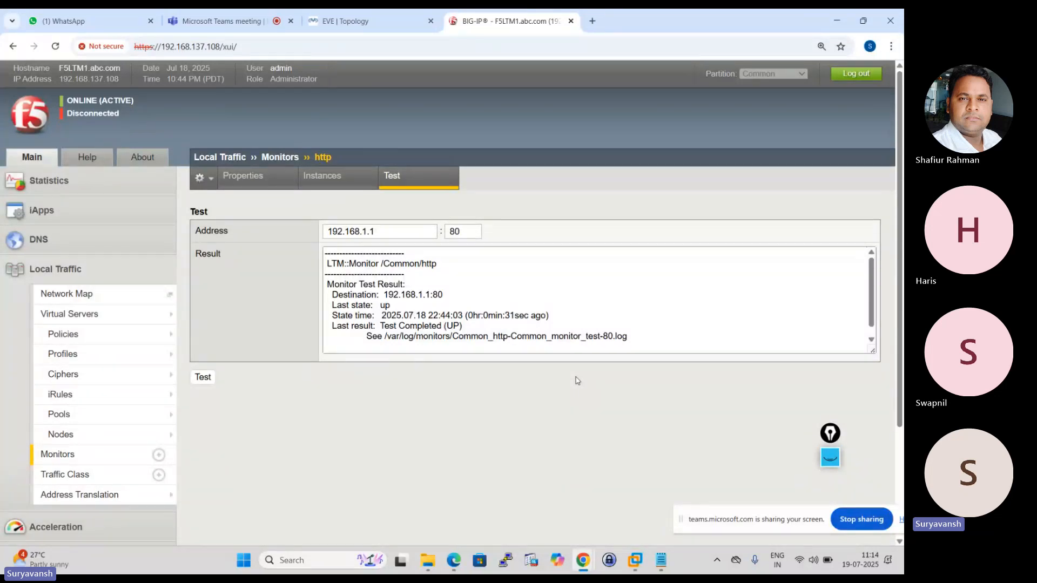
pyautogui.click(438, 322)
pyautogui.doubleClick(436, 324)
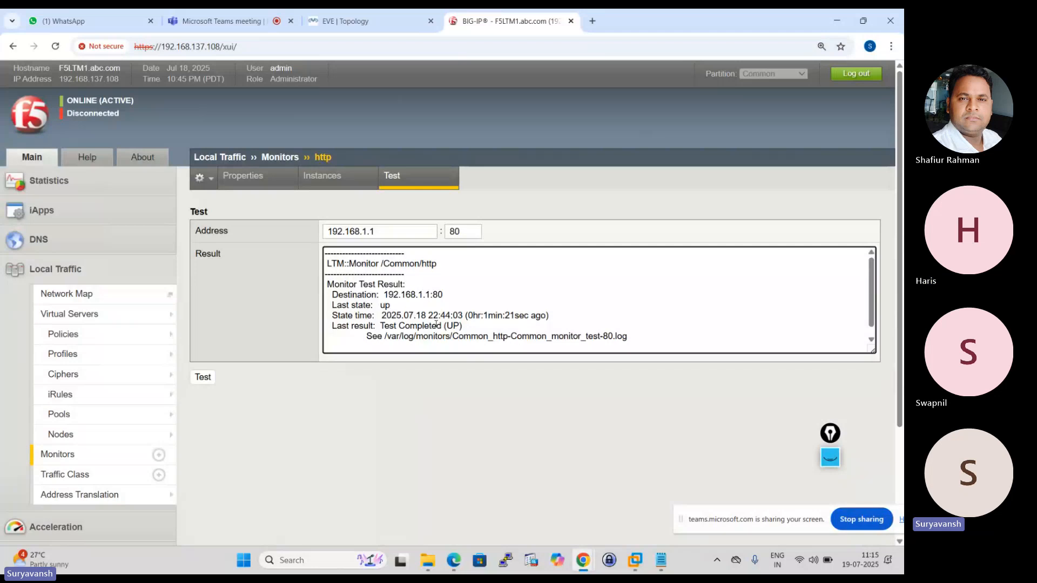
# Add gateway_icmp to HTTP_POOL's active health monitors alongside tcp and update the pool.
pyautogui.moveTo(133, 417)
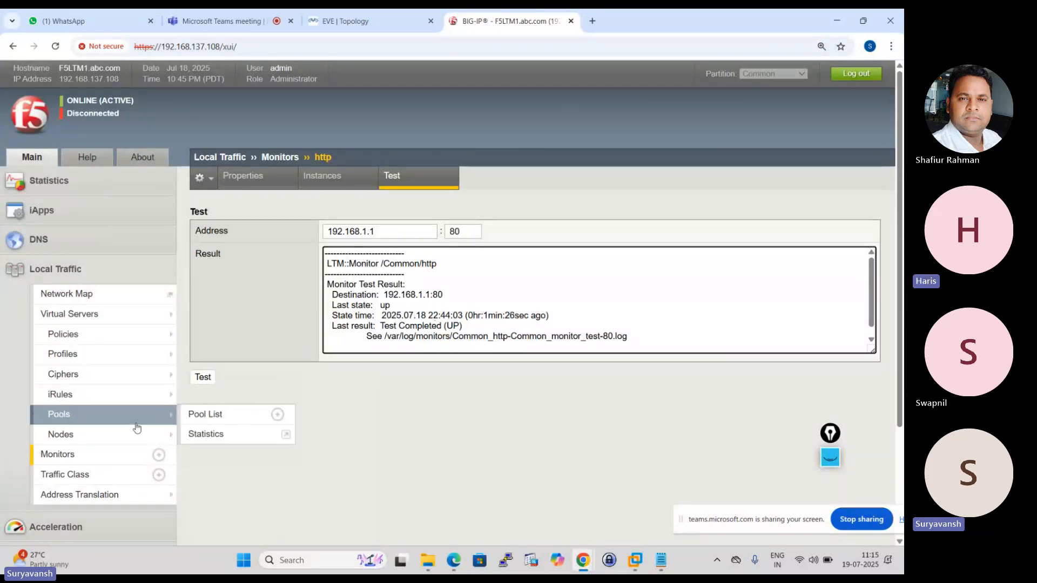
pyautogui.click(82, 420)
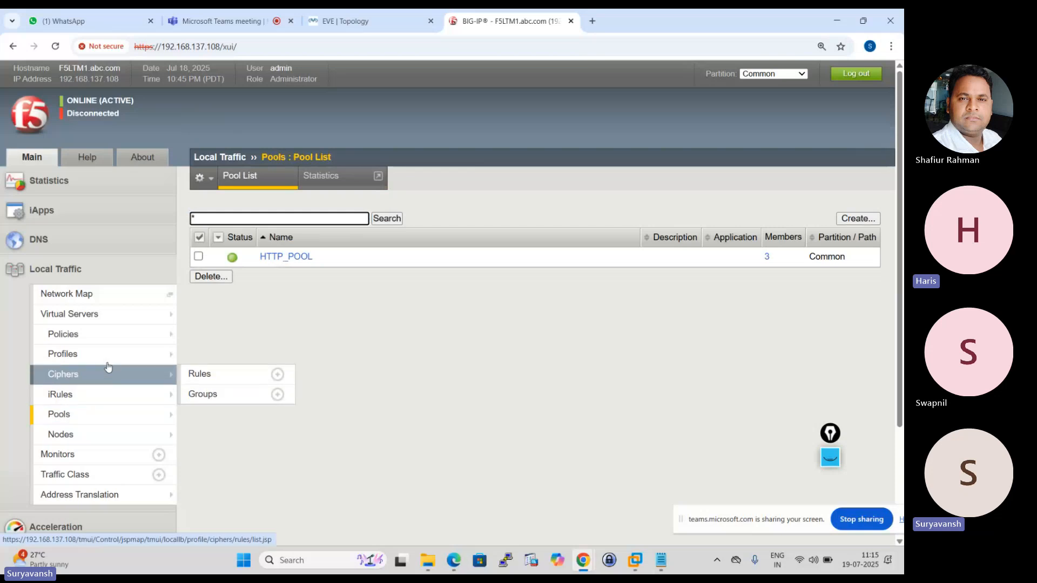
pyautogui.click(289, 258)
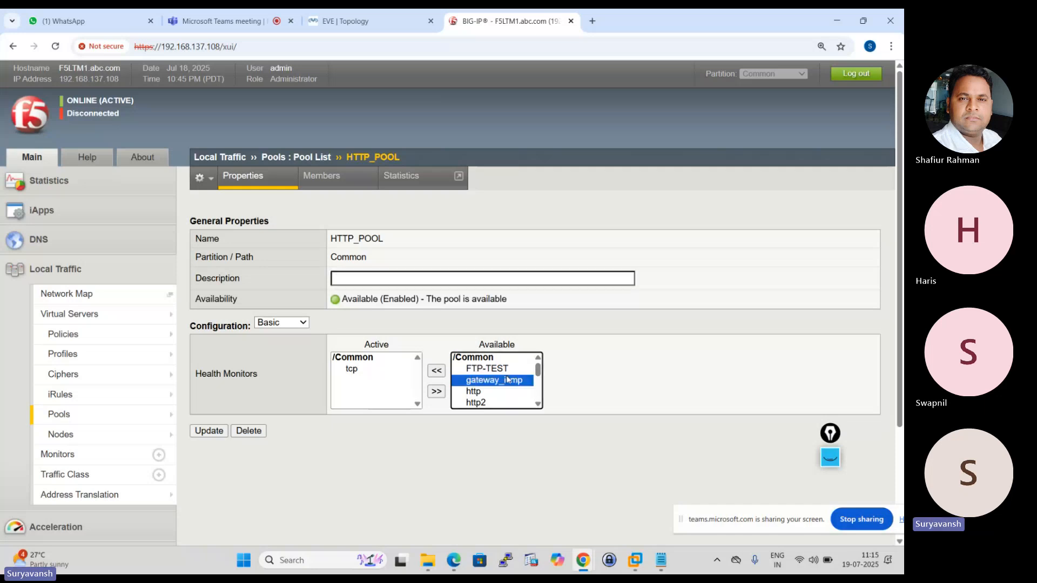
pyautogui.click(508, 380)
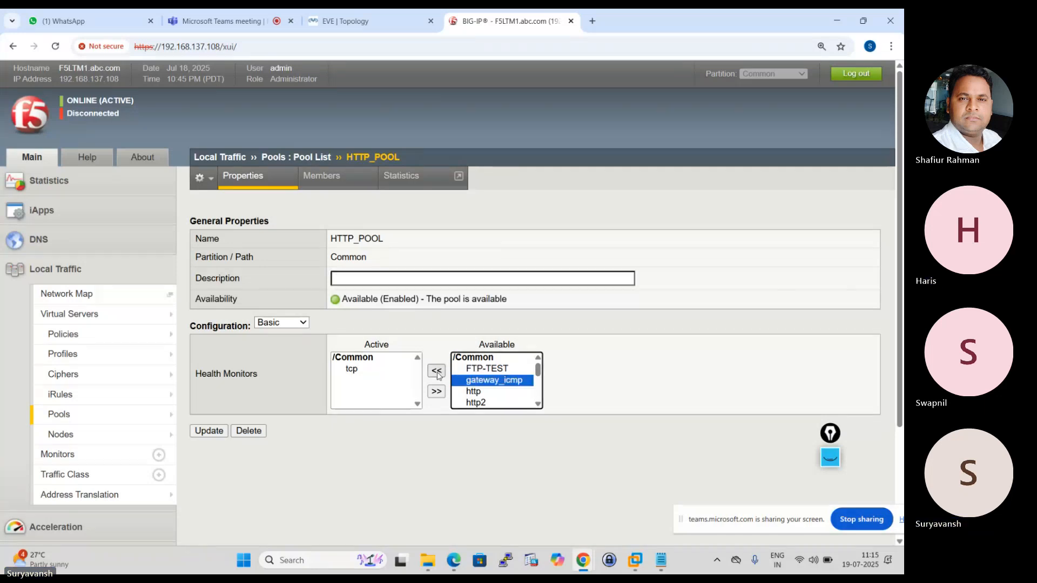
pyautogui.click(437, 372)
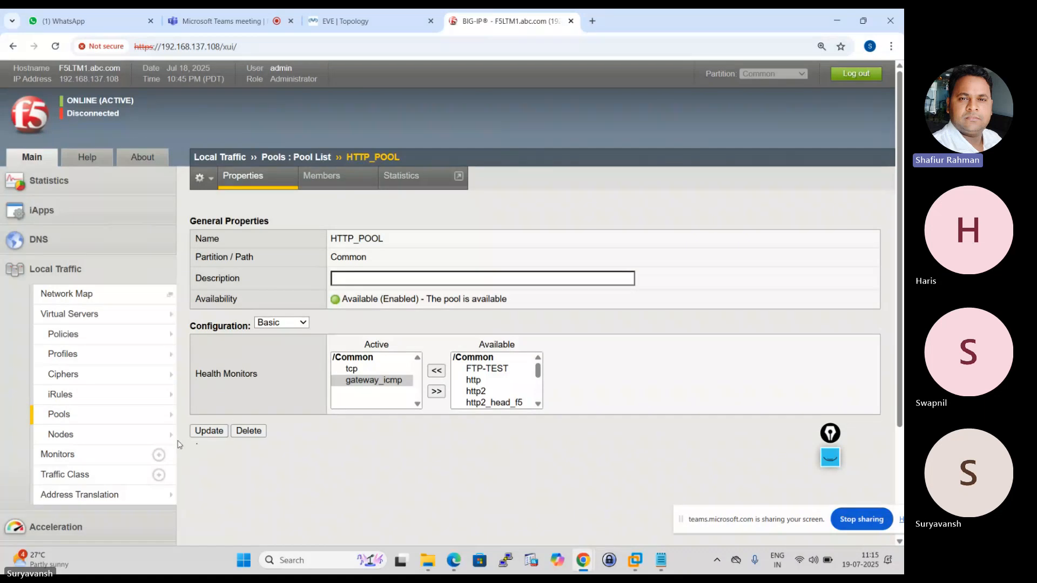
pyautogui.click(203, 432)
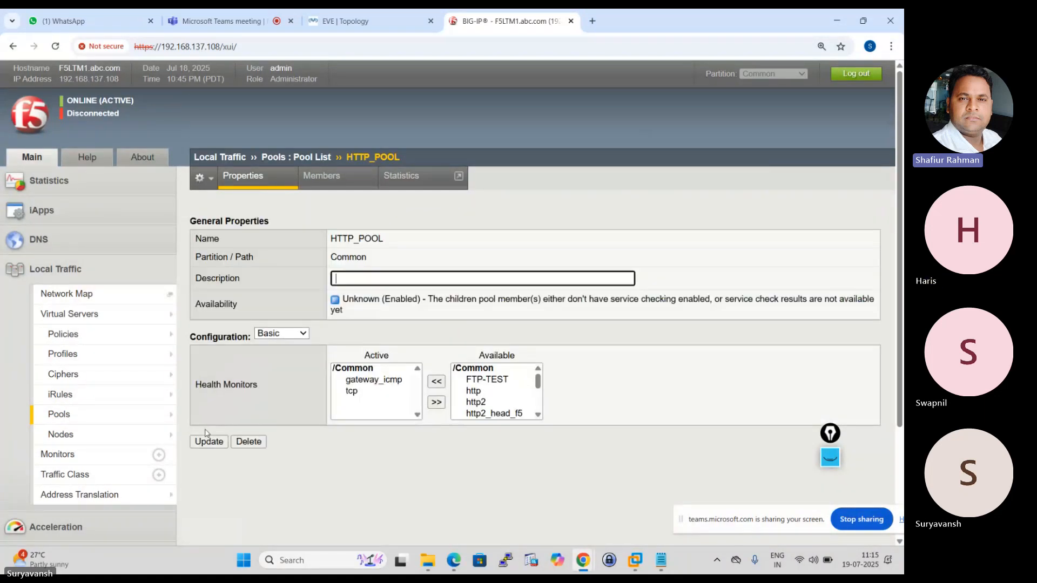
# Try to test the gateway_icmp monitor against address 192.168.1.1 from its test page.
pyautogui.moveTo(96, 421)
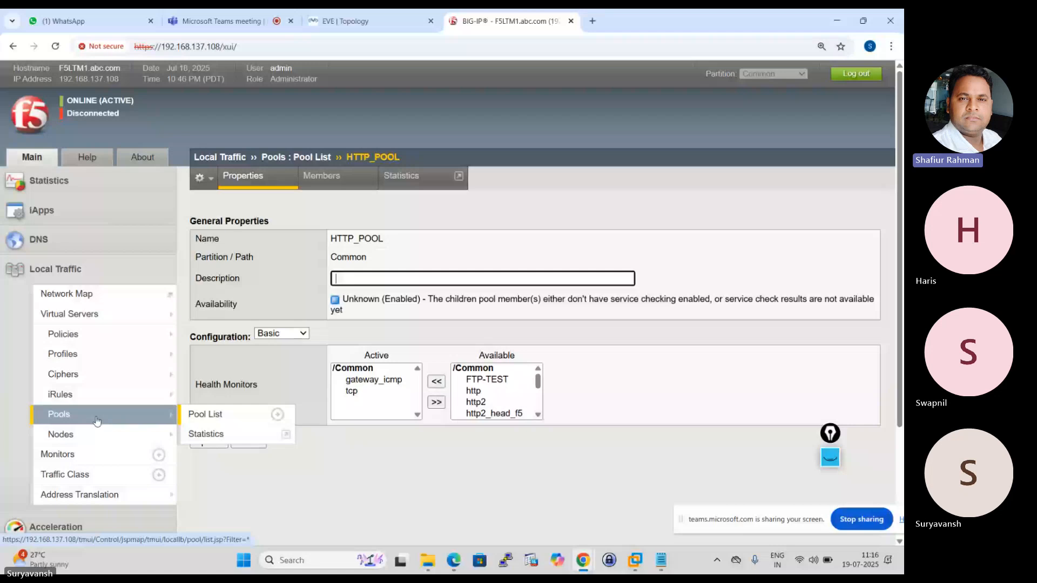
pyautogui.moveTo(81, 436)
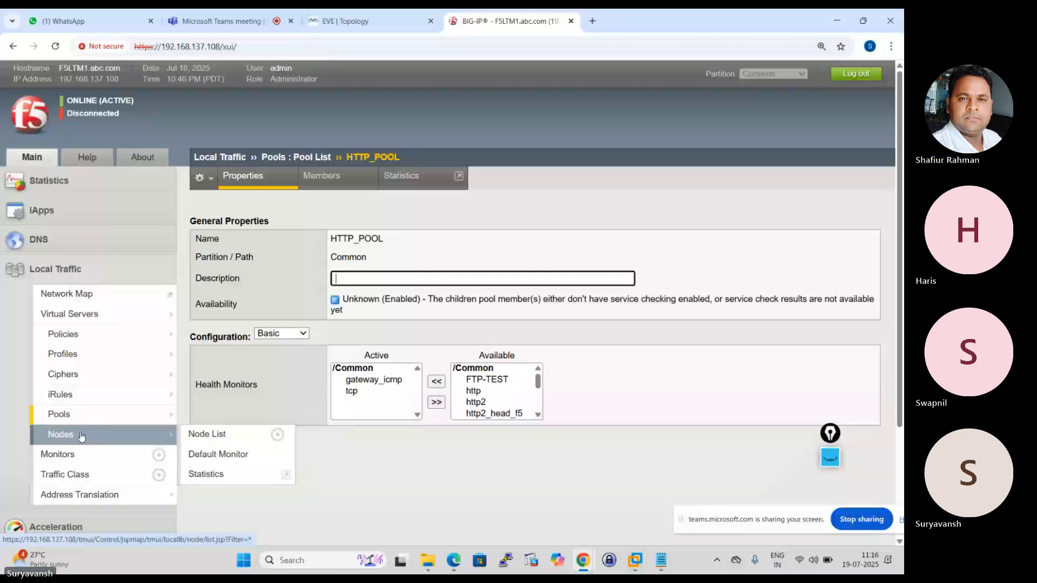
pyautogui.click(59, 454)
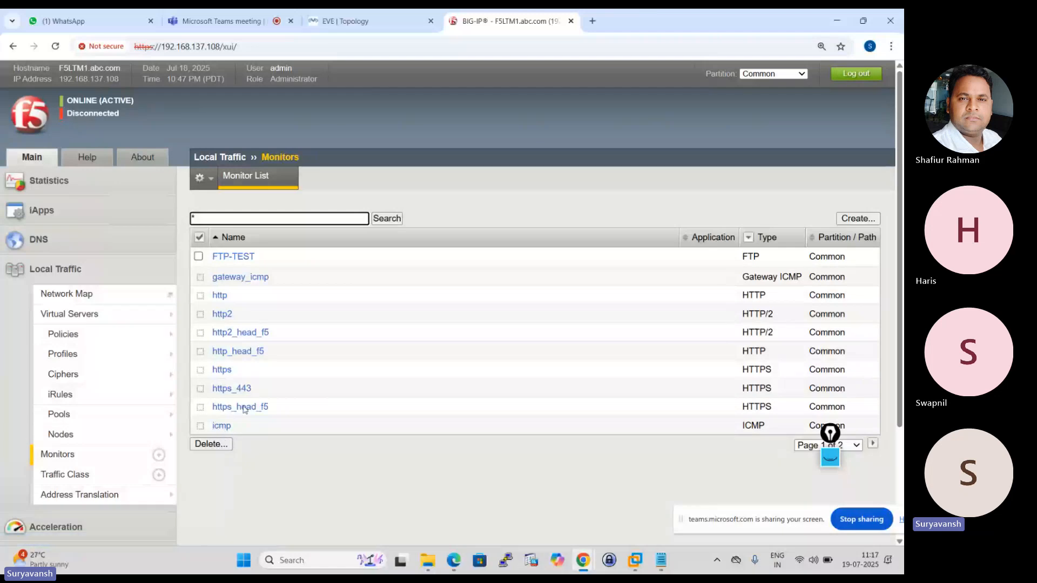
pyautogui.click(262, 277)
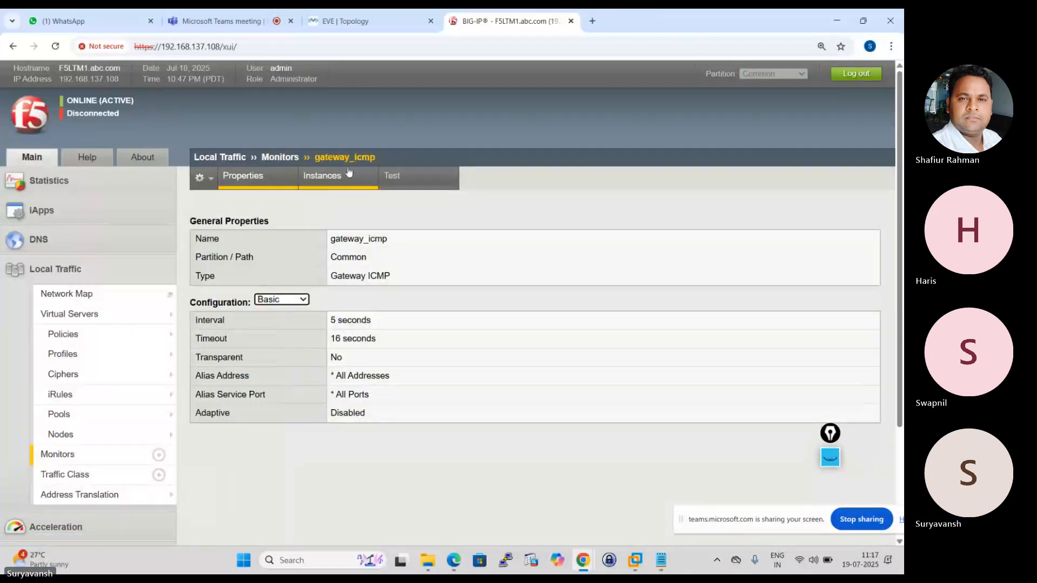
pyautogui.click(397, 185)
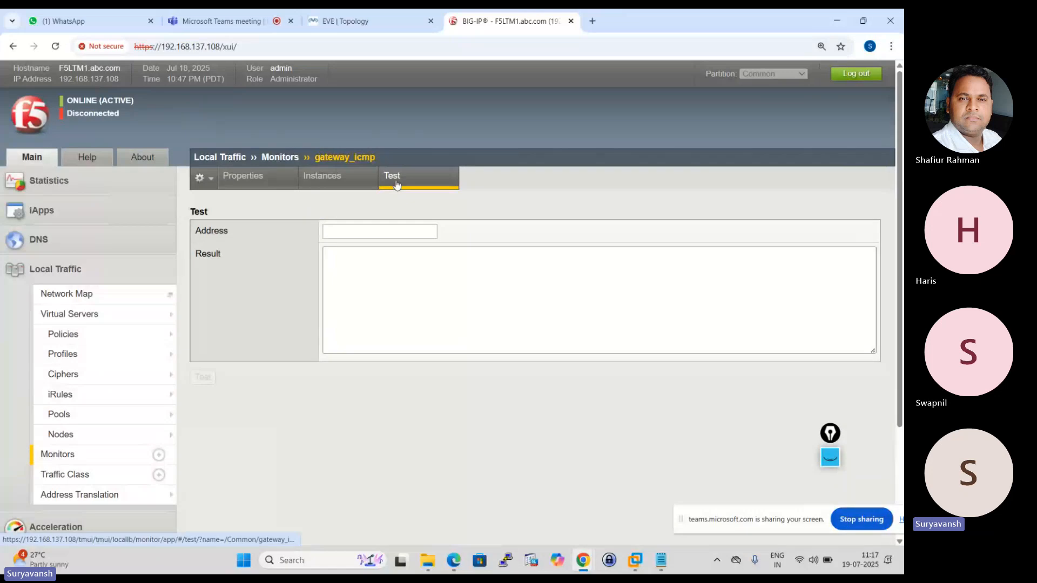
pyautogui.click(345, 232)
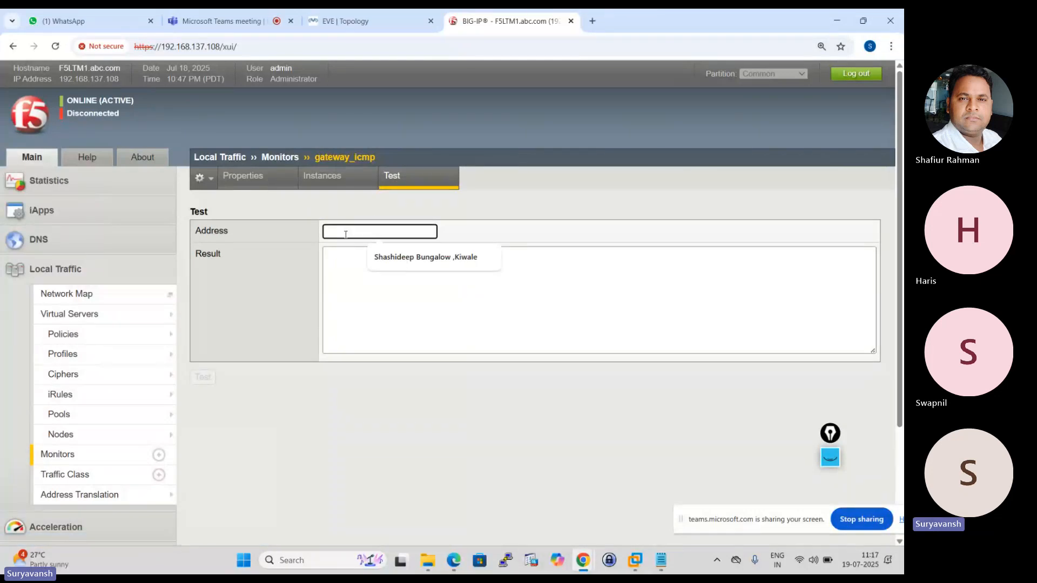
pyautogui.write('19')
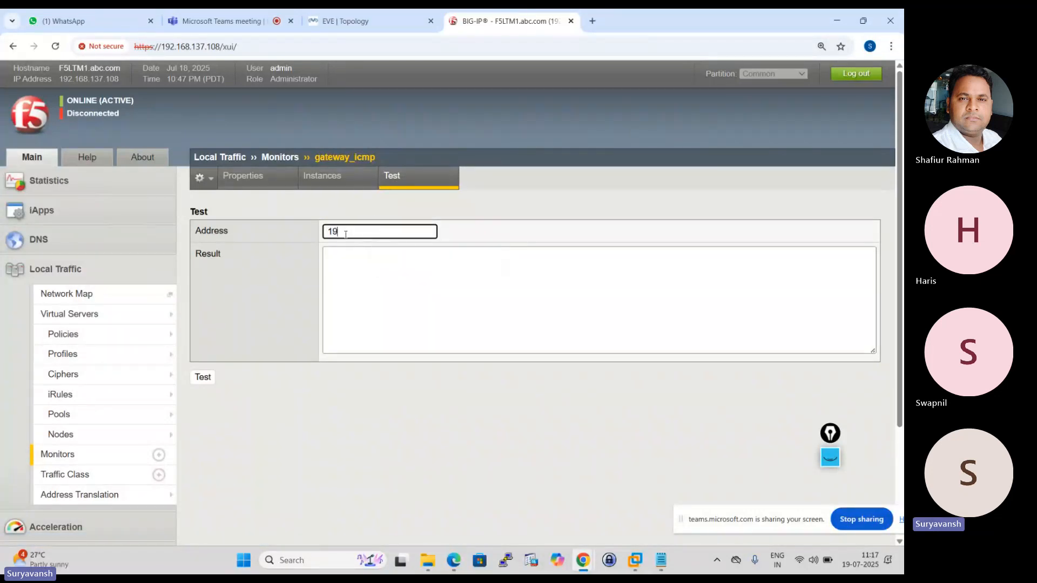
pyautogui.write('2.168.1.1')
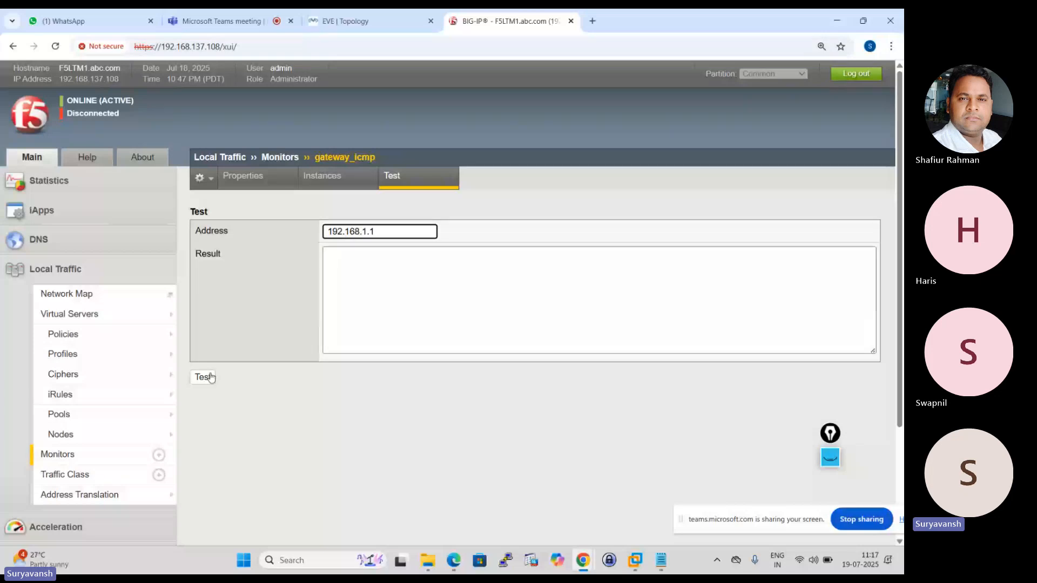
pyautogui.click(210, 377)
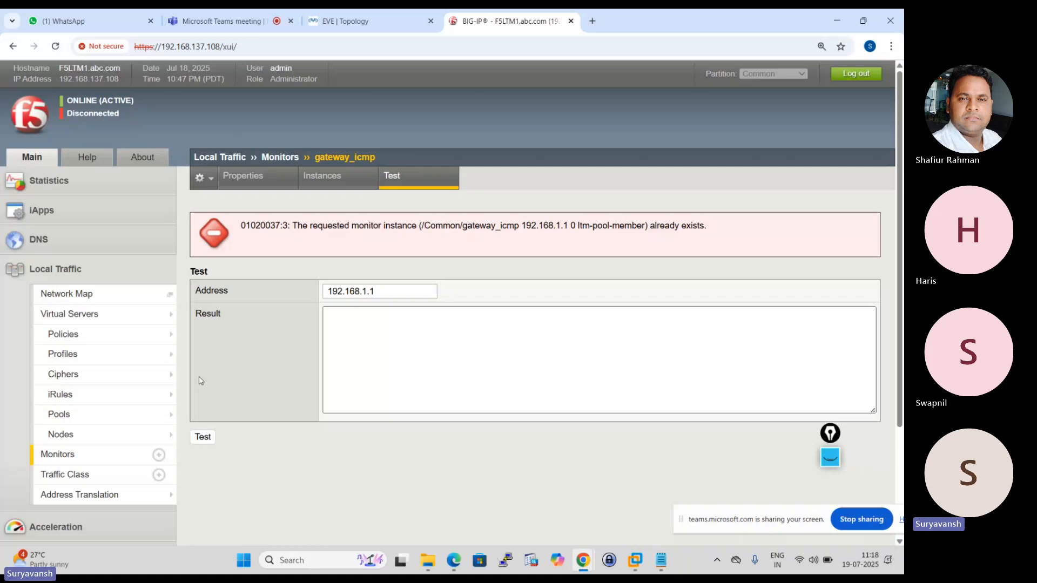
# Open the SRV1 node's properties from the node list and check its assigned health monitor.
pyautogui.moveTo(84, 429)
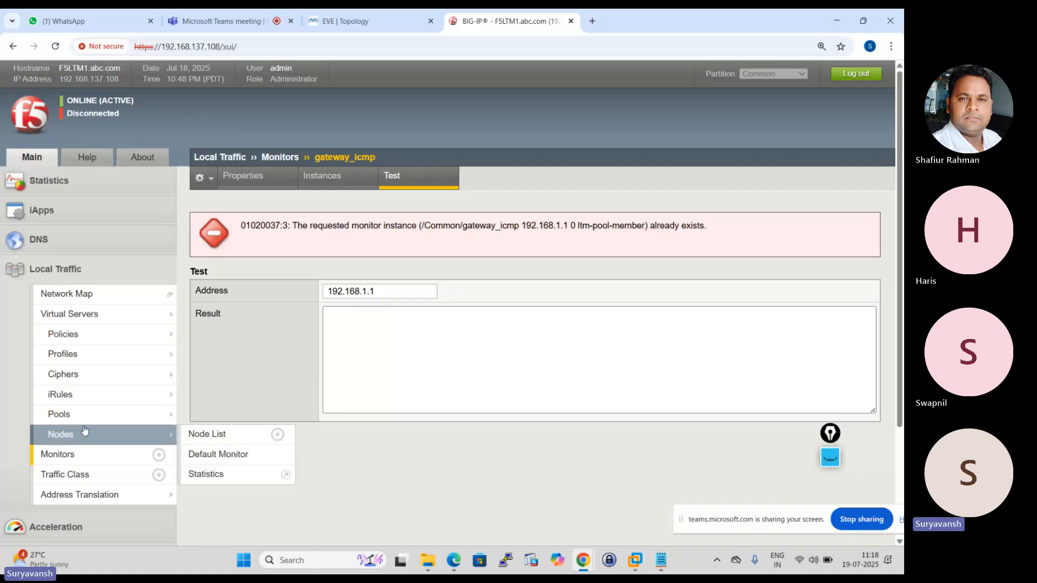
pyautogui.click(64, 435)
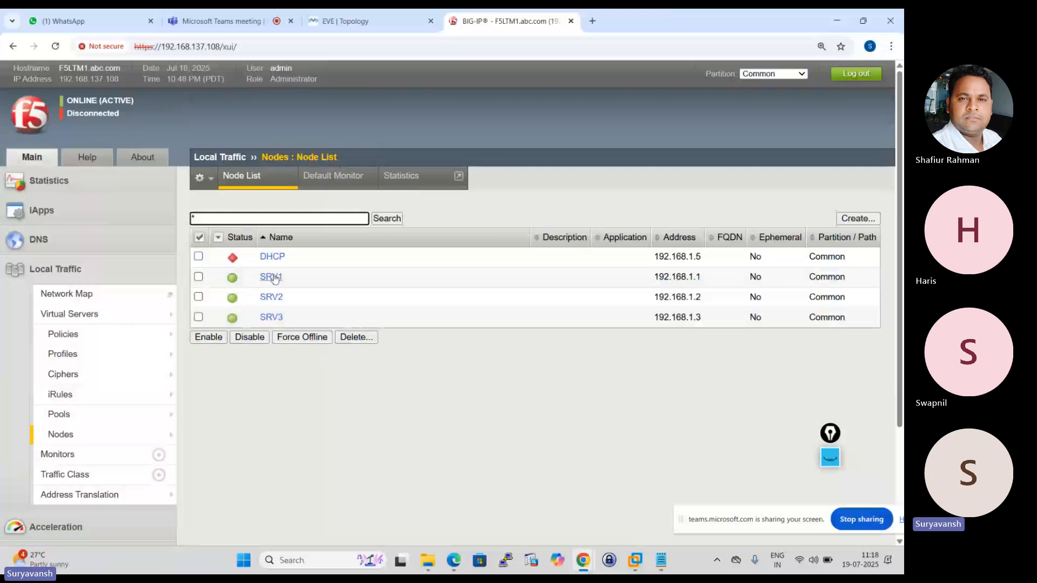
pyautogui.click(271, 278)
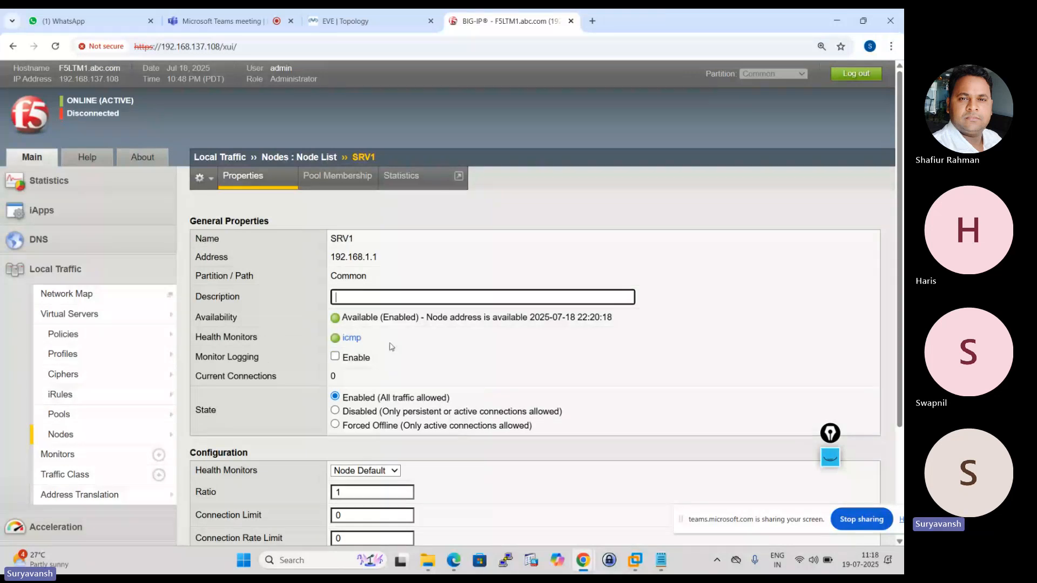
# Reopen the http monitor's test page from the monitor list and review the stored test result.
pyautogui.click(57, 454)
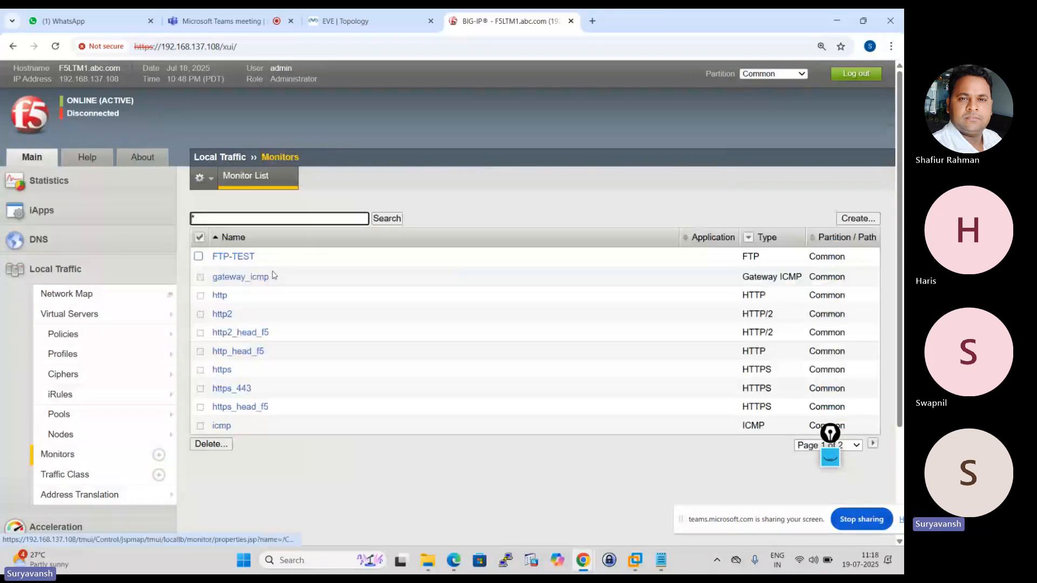
pyautogui.click(222, 295)
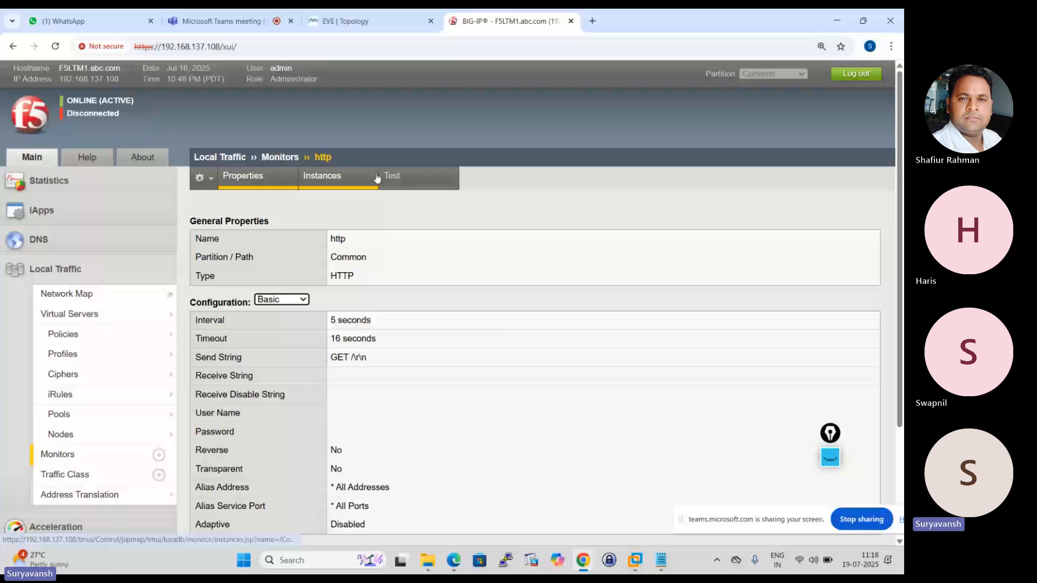
pyautogui.click(404, 177)
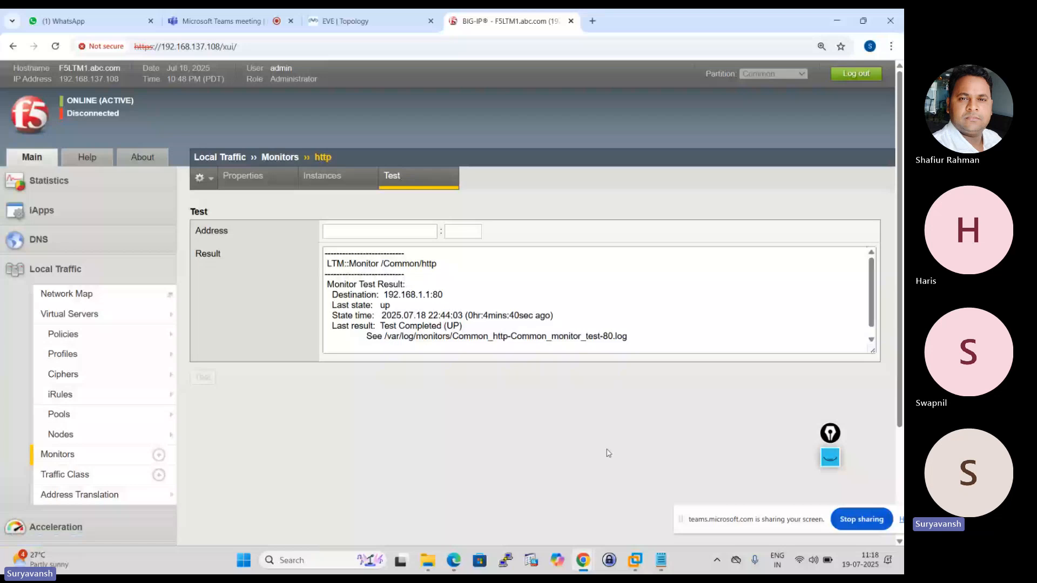
# Switch to the Notepad outline and highlight the "6.Monitor instance" line.
pyautogui.moveTo(655, 566)
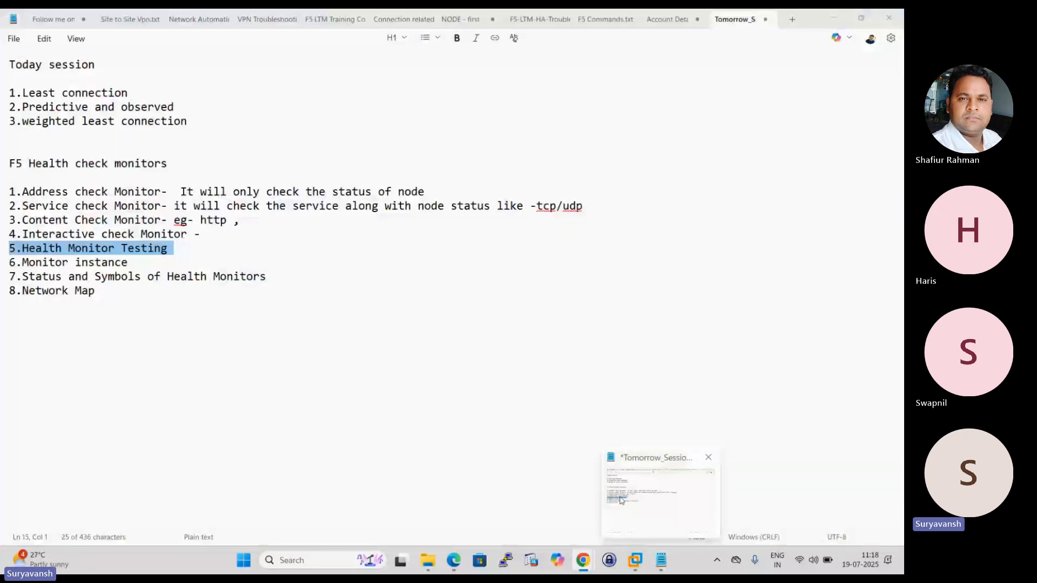
pyautogui.click(620, 501)
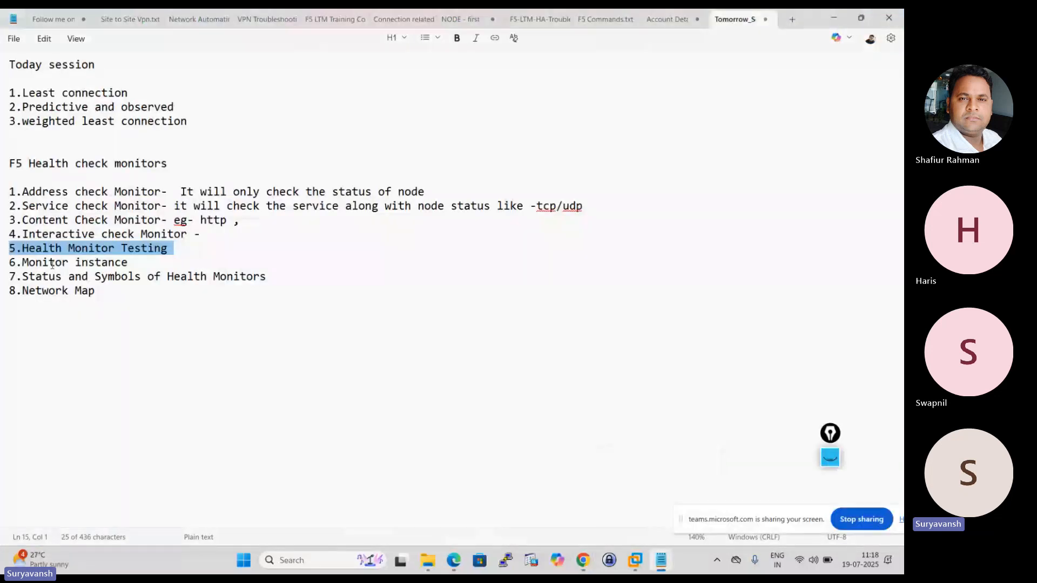
pyautogui.tripleClick(52, 263)
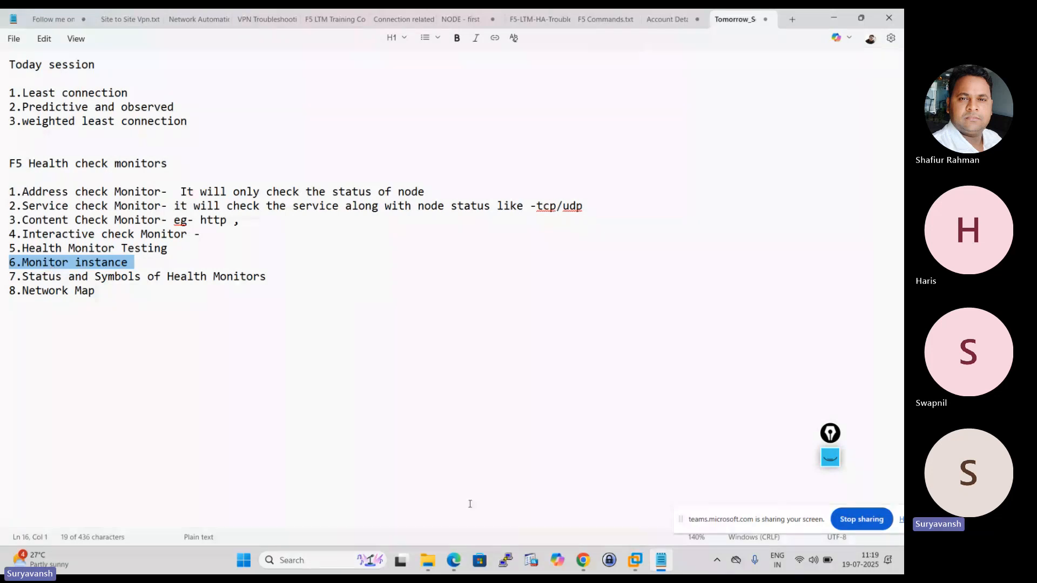
# Return to BIG-IP in Chrome and open the list of health monitors.
pyautogui.click(583, 560)
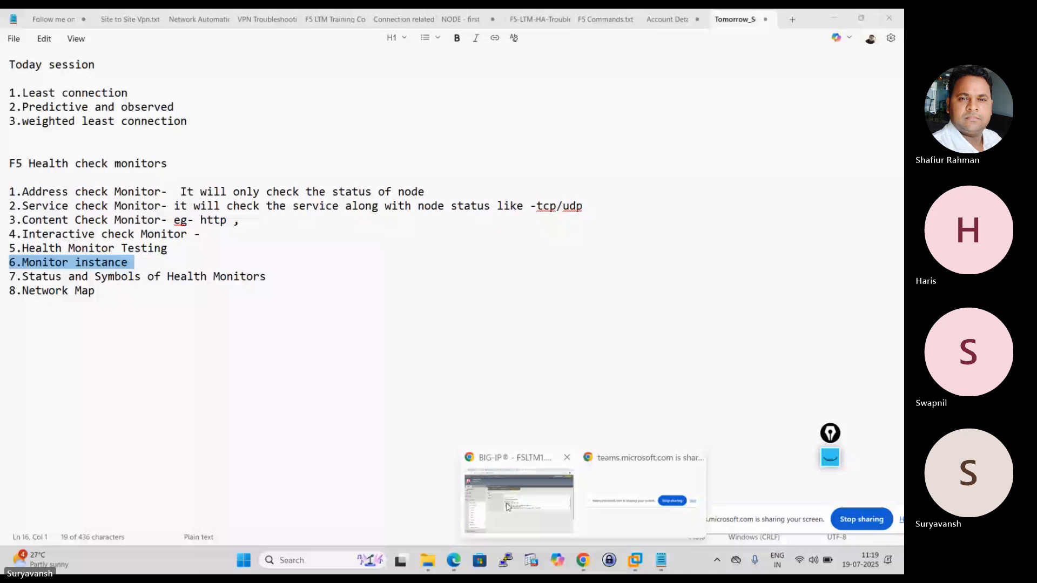
pyautogui.click(514, 499)
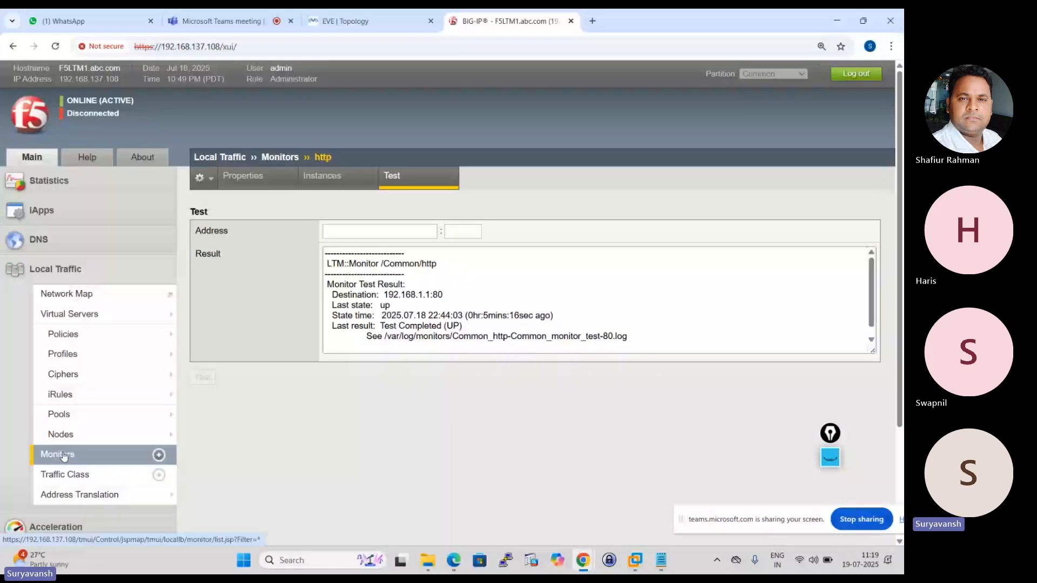
pyautogui.click(58, 454)
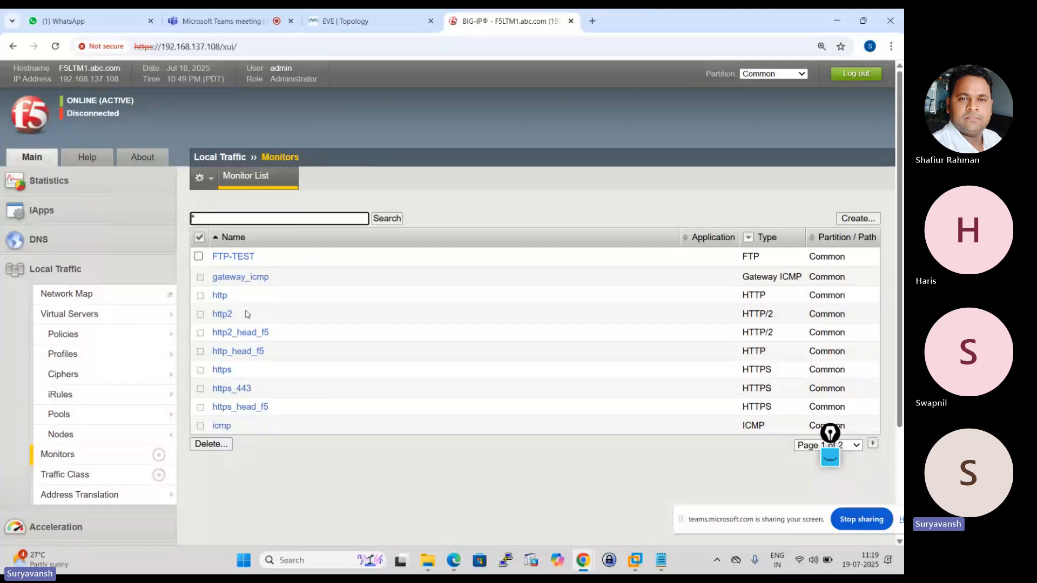
# Add the http monitor to HTTP_POOL's active health monitors and save the pool's configuration.
pyautogui.moveTo(110, 385)
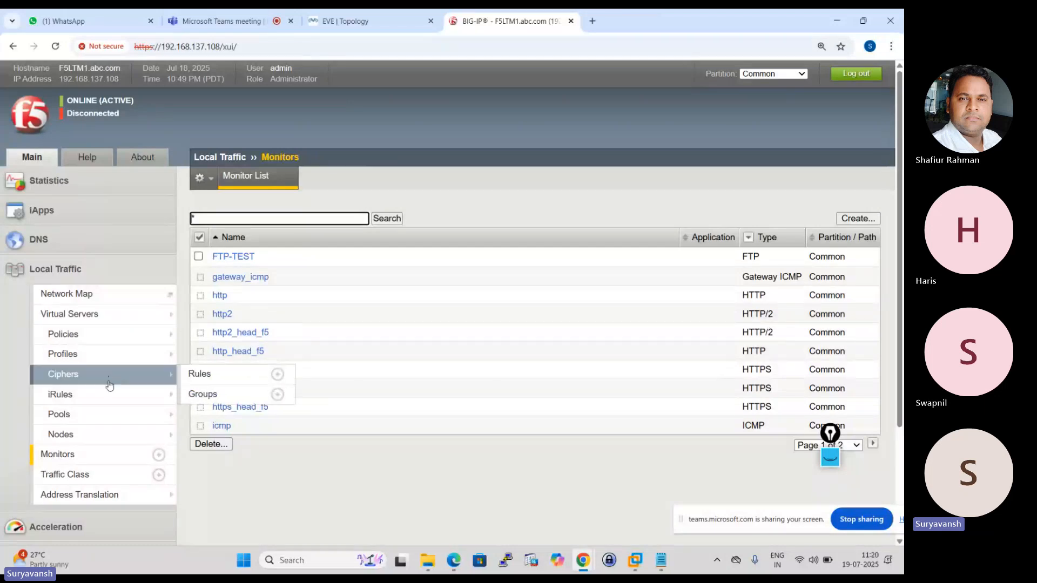
pyautogui.click(65, 414)
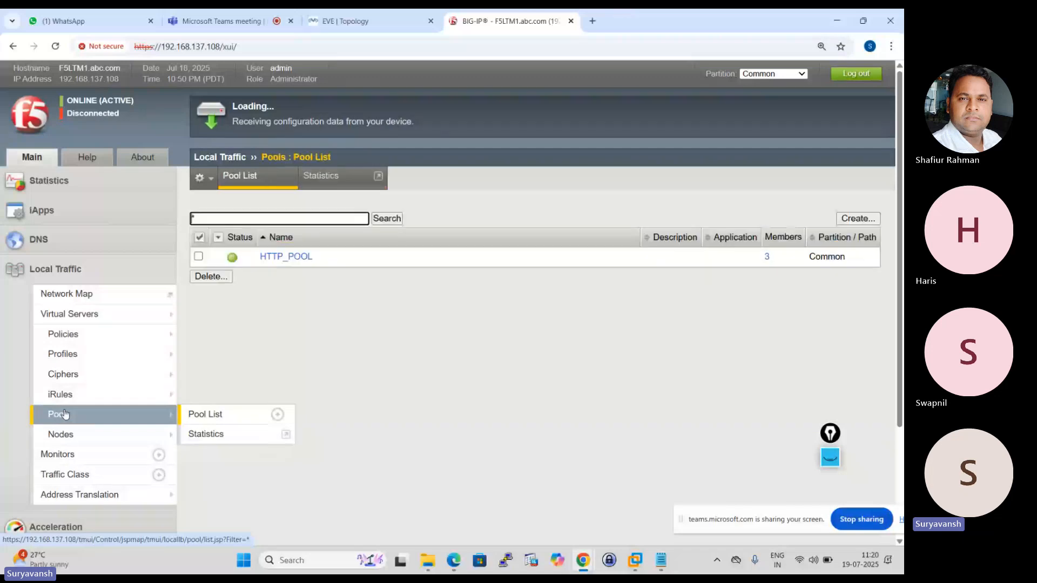
pyautogui.click(292, 256)
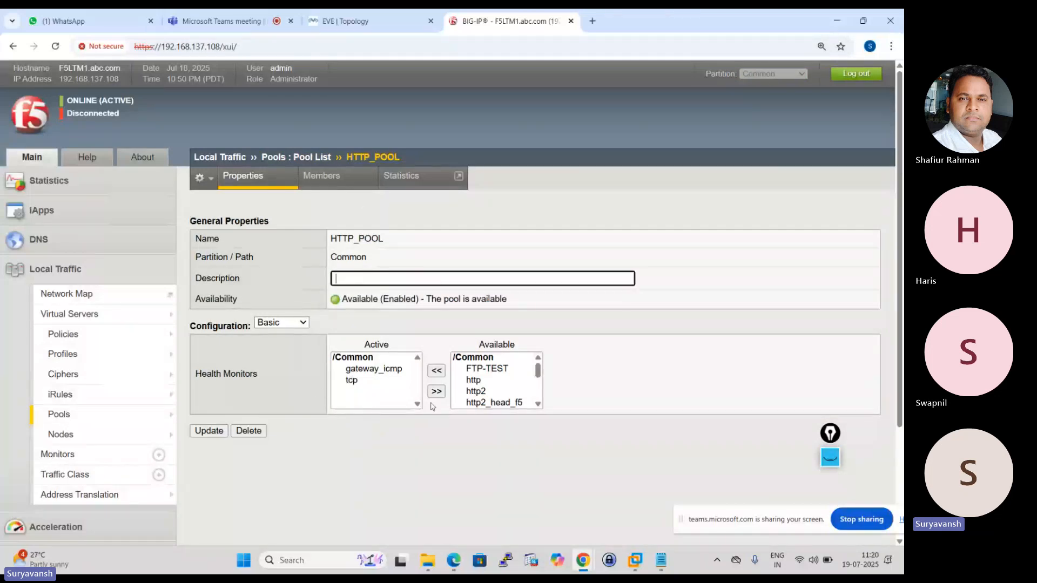
pyautogui.click(473, 380)
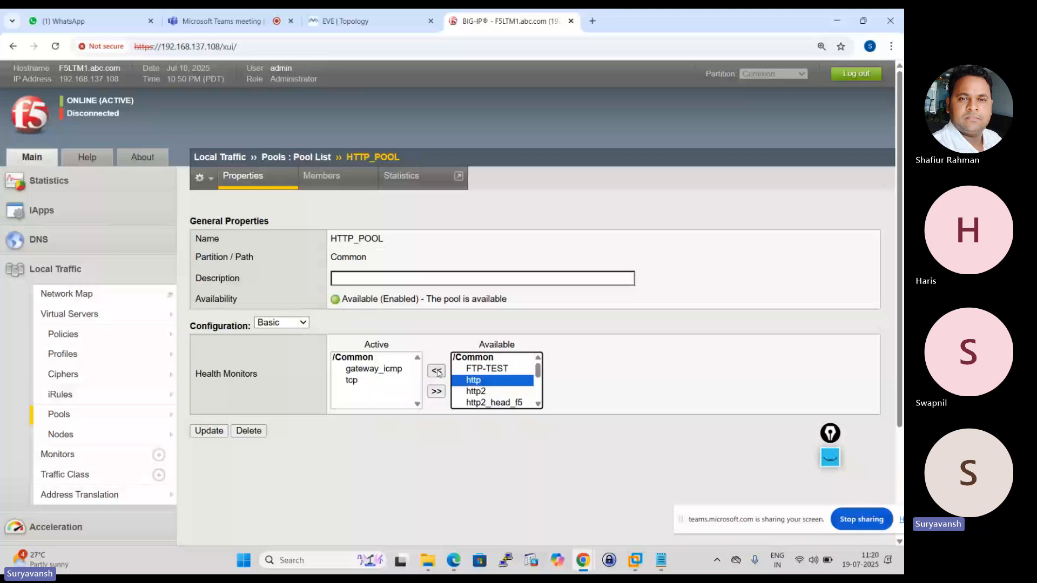
pyautogui.click(437, 371)
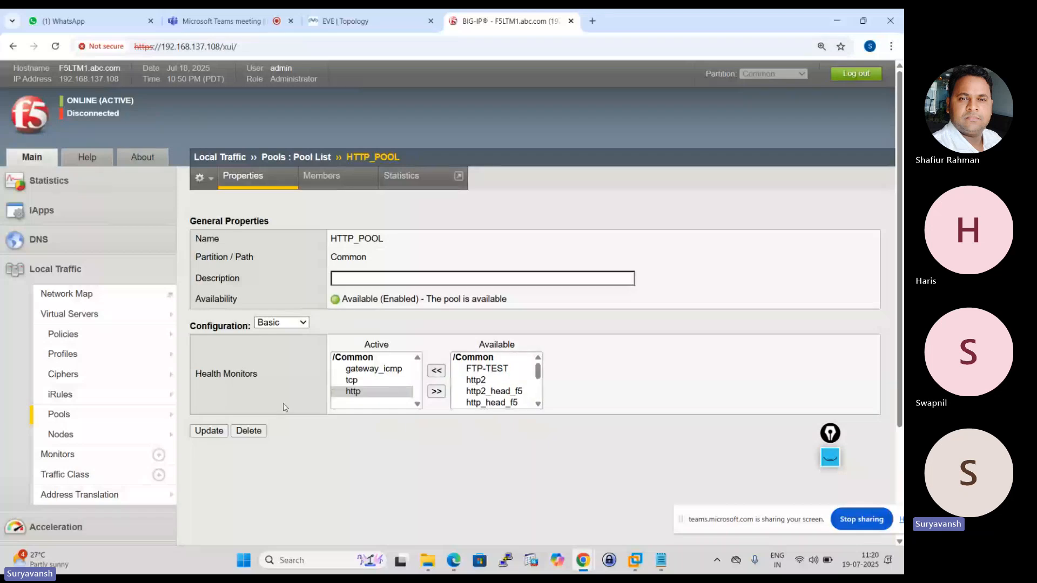
pyautogui.click(212, 431)
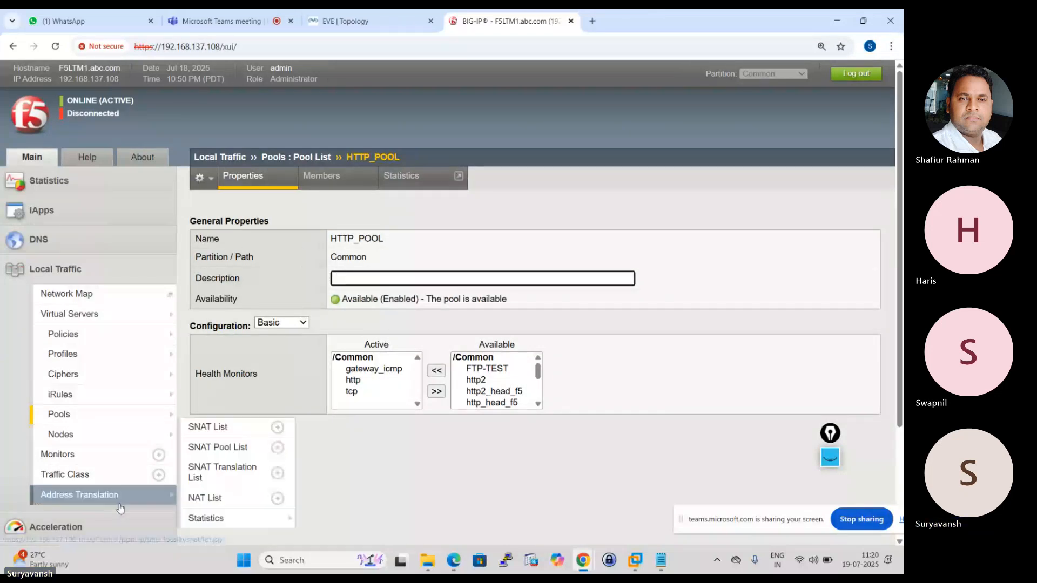
# Open the http monitor from the monitor list and examine its instances for the pool and nodes using it.
pyautogui.click(74, 454)
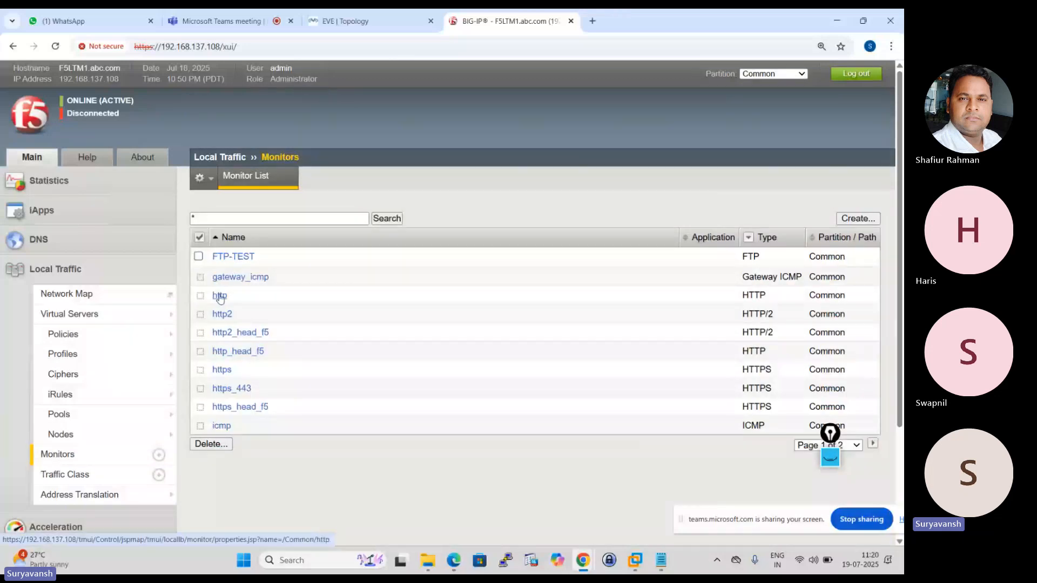
pyautogui.click(219, 296)
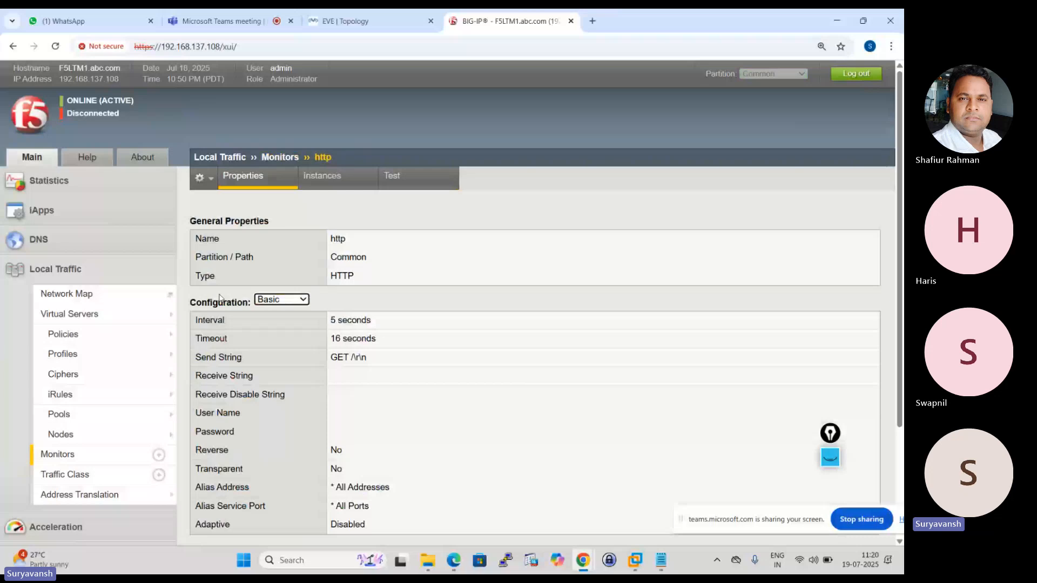
pyautogui.click(324, 184)
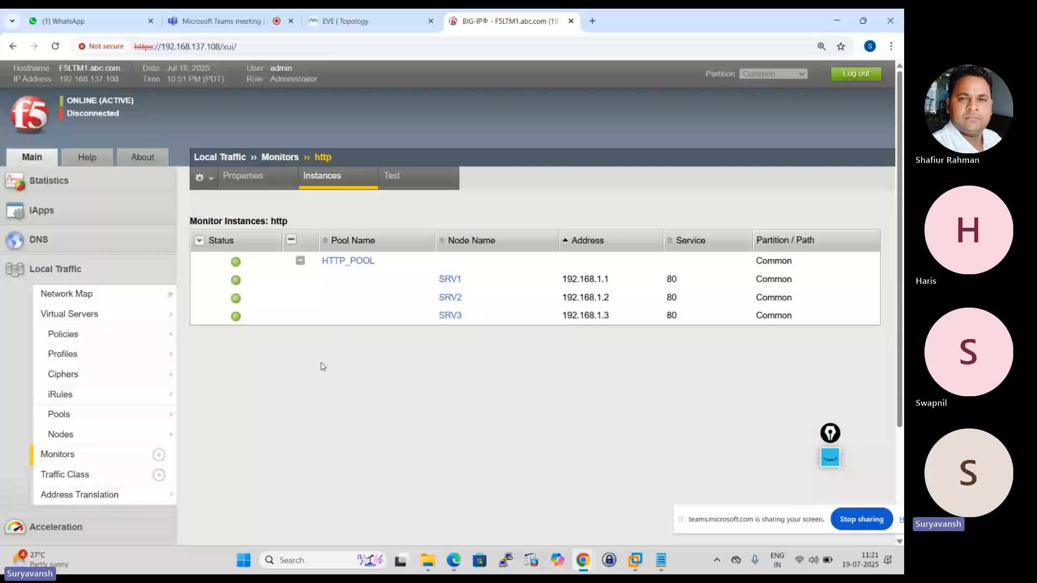
# Return to the pool list and open HTTP_POOL's properties.
pyautogui.moveTo(97, 425)
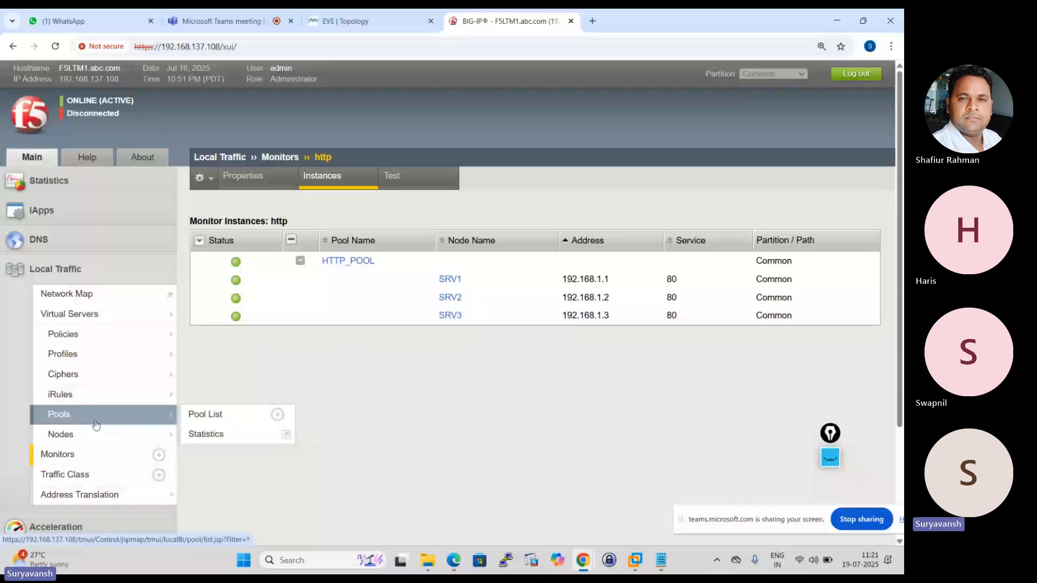
pyautogui.click(64, 421)
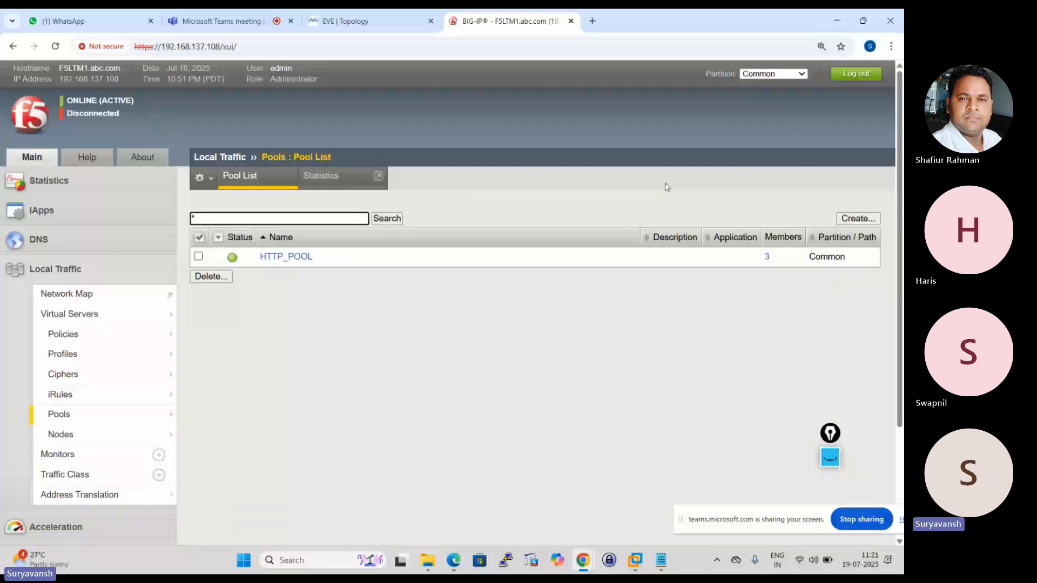
pyautogui.click(277, 257)
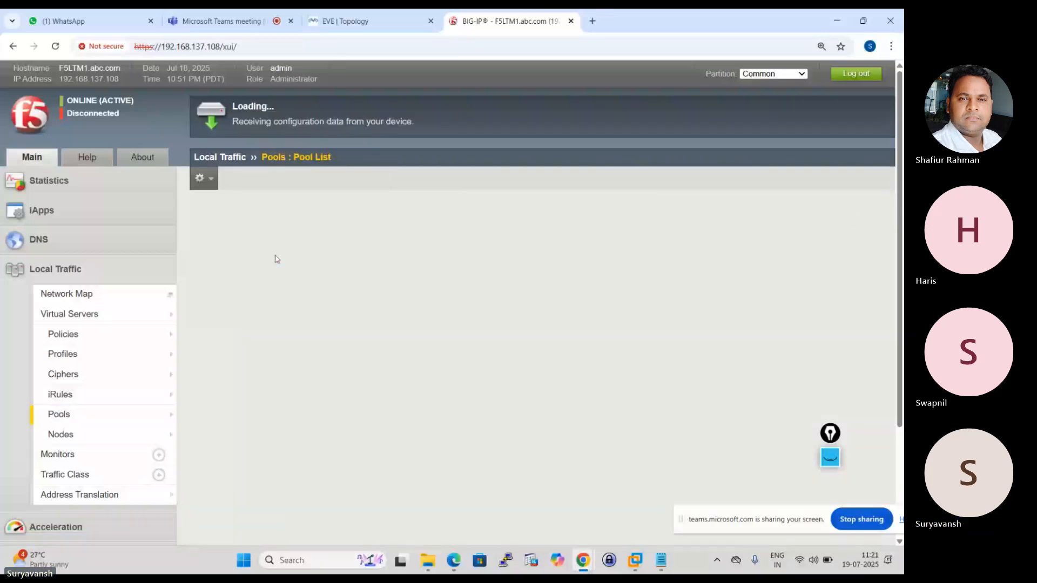
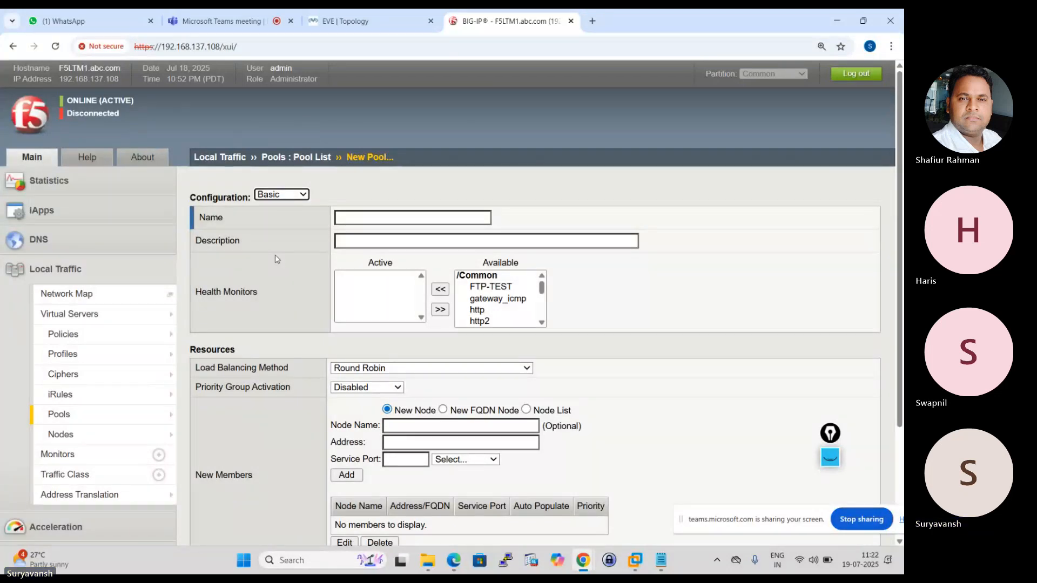
# Name the new pool HTTPS and add the http monitor to its active health monitors.
pyautogui.click(357, 219)
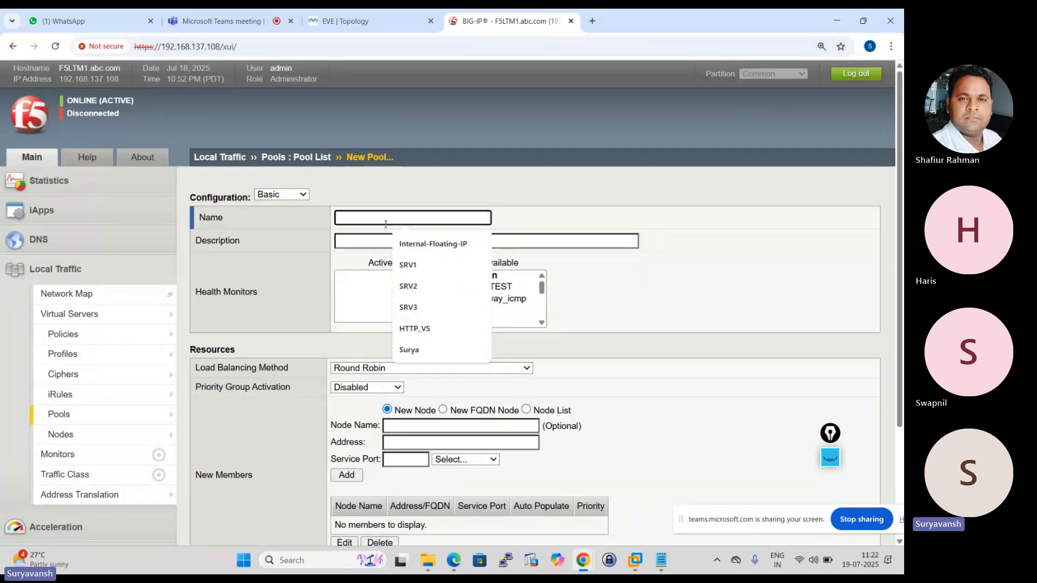
pyautogui.write('H')
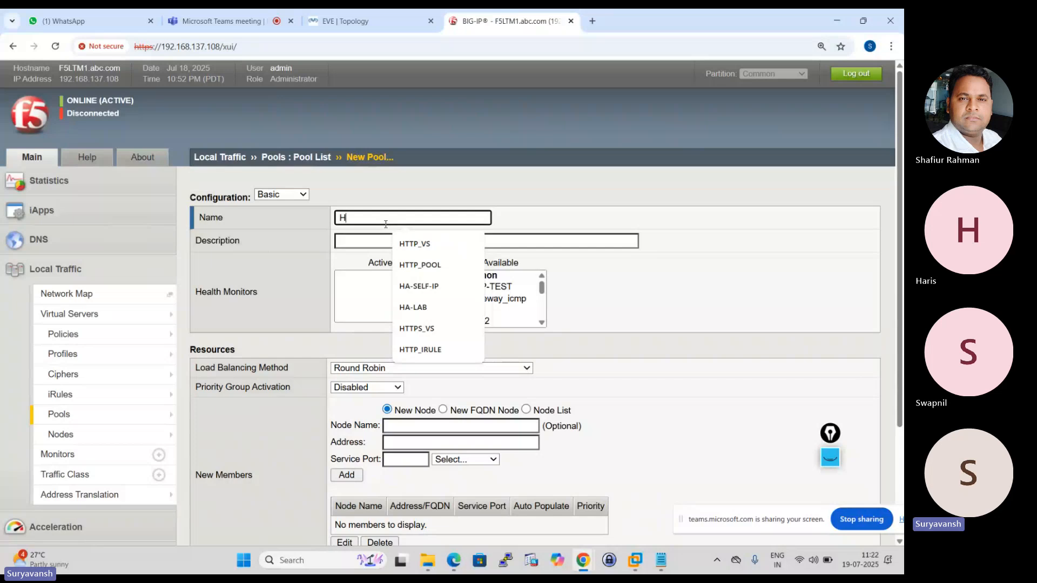
pyautogui.write('TTPS')
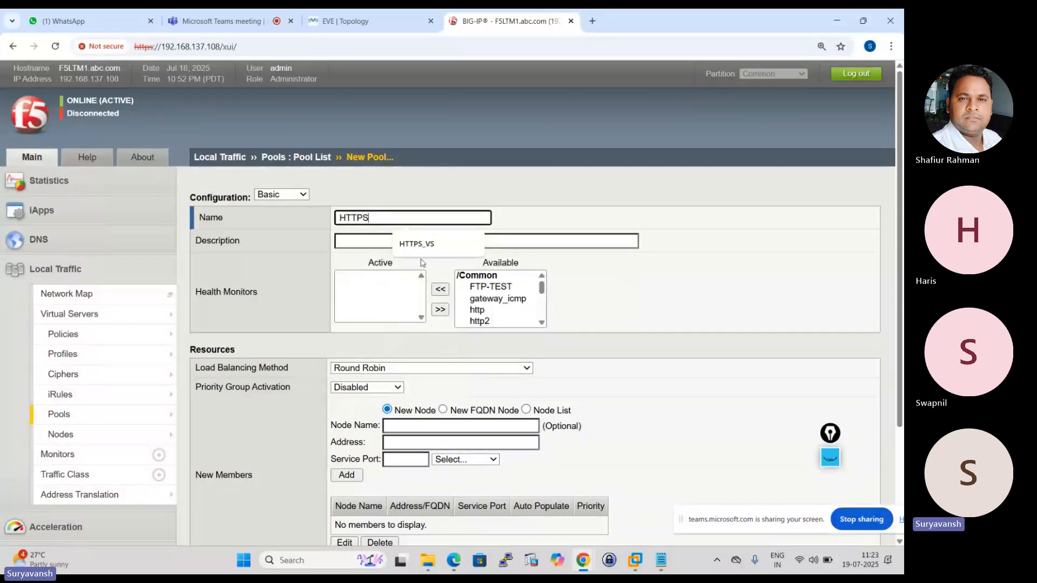
pyautogui.press('Tab')
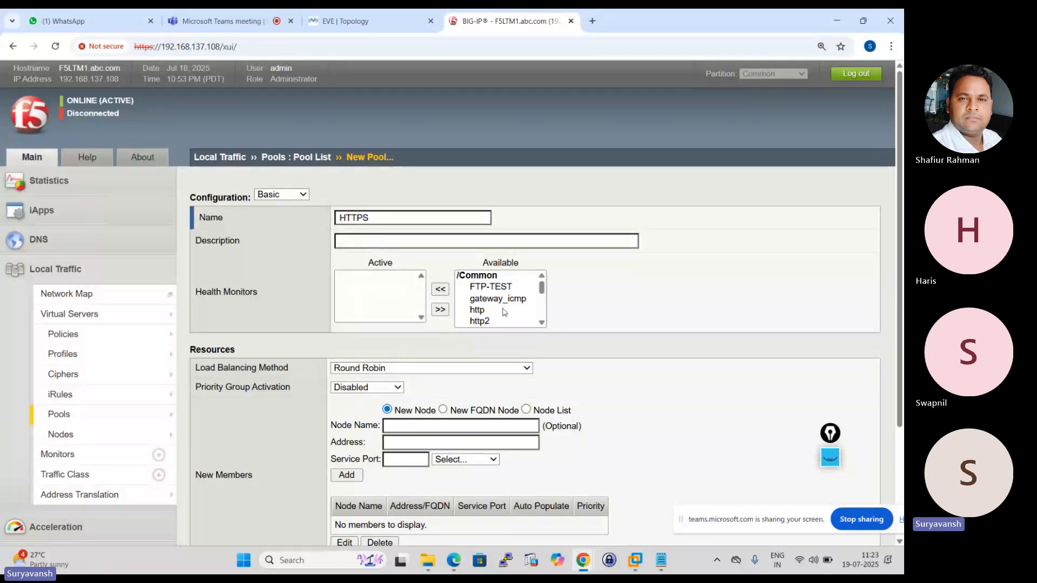
pyautogui.click(483, 315)
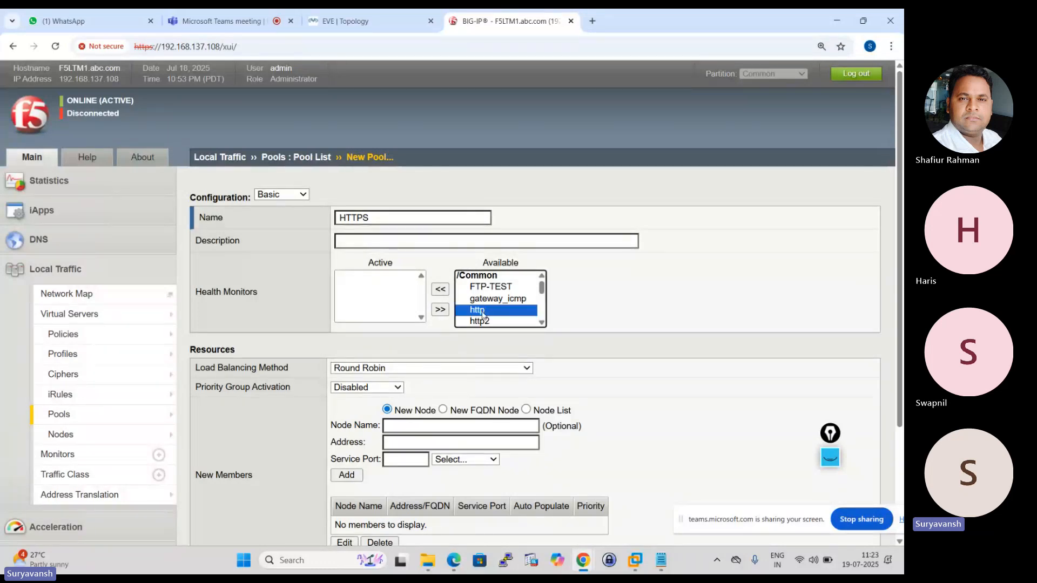
pyautogui.click(441, 289)
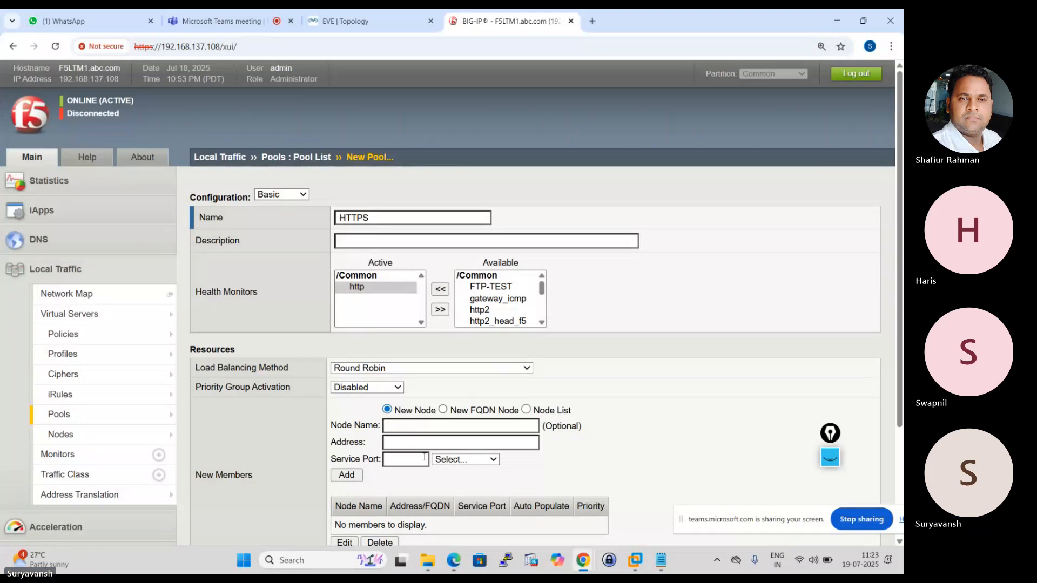
# Add the existing node SRV1 (192.168.1.1) from the node list as a pool member on HTTP service port 80.
pyautogui.click(526, 410)
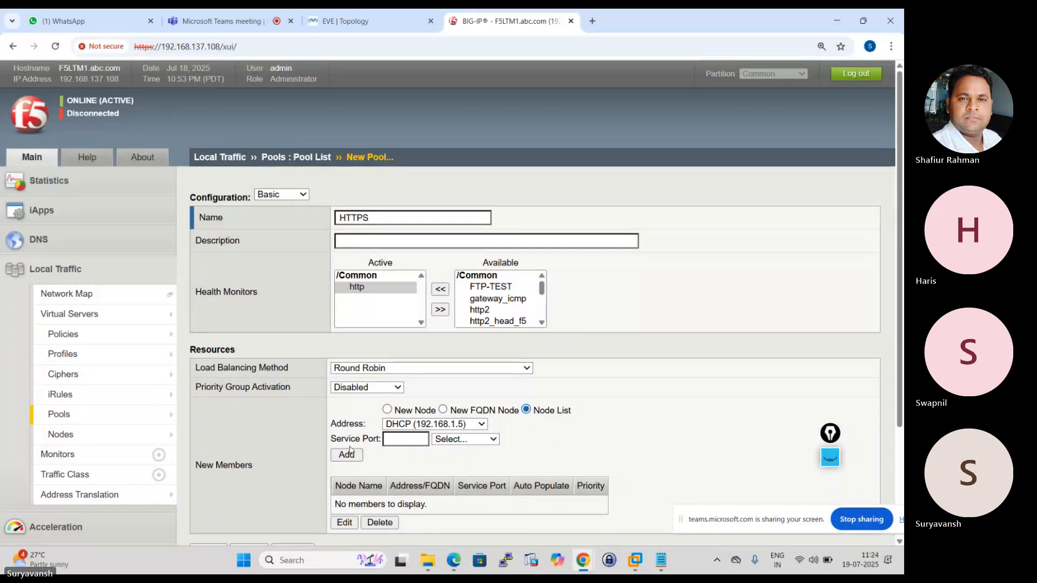
pyautogui.click(397, 439)
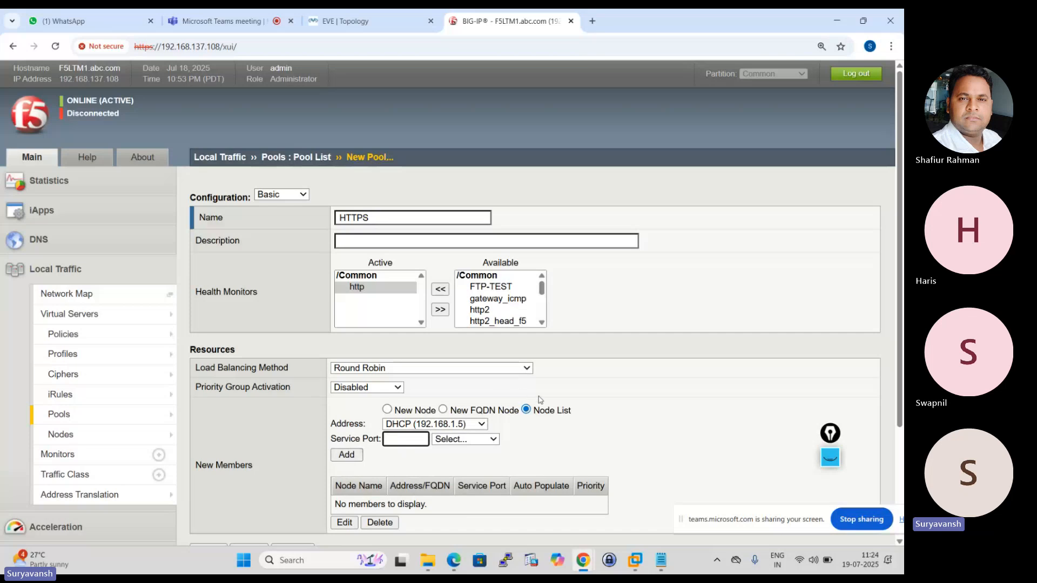
pyautogui.click(494, 441)
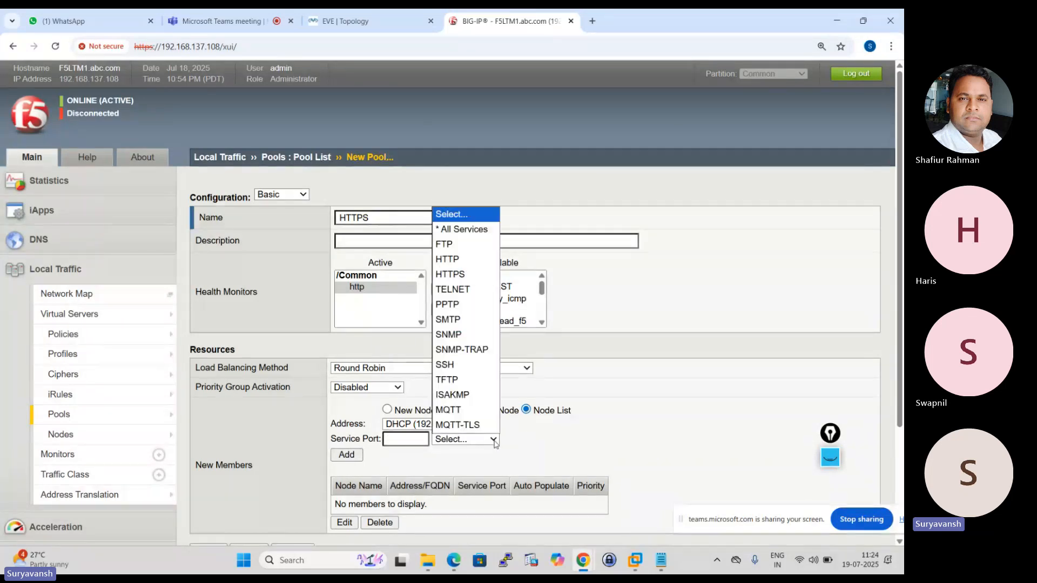
pyautogui.click(399, 438)
pyautogui.write('80')
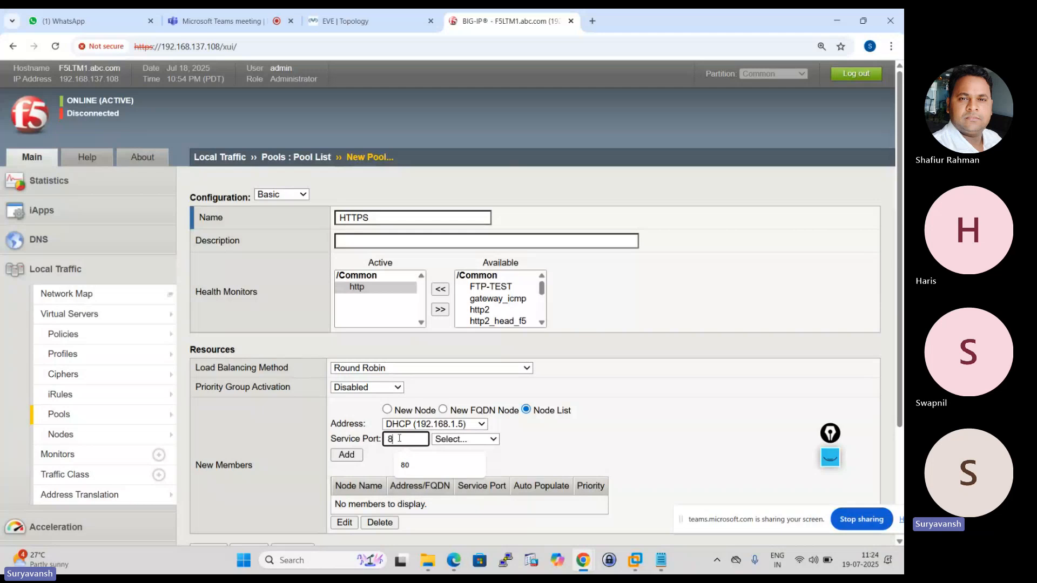
pyautogui.click(493, 440)
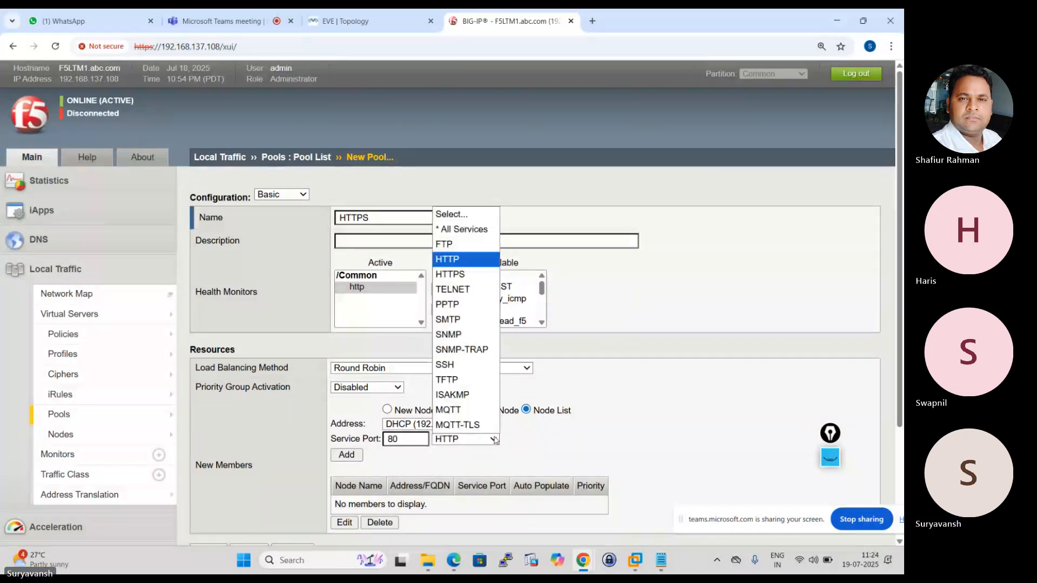
pyautogui.click(458, 261)
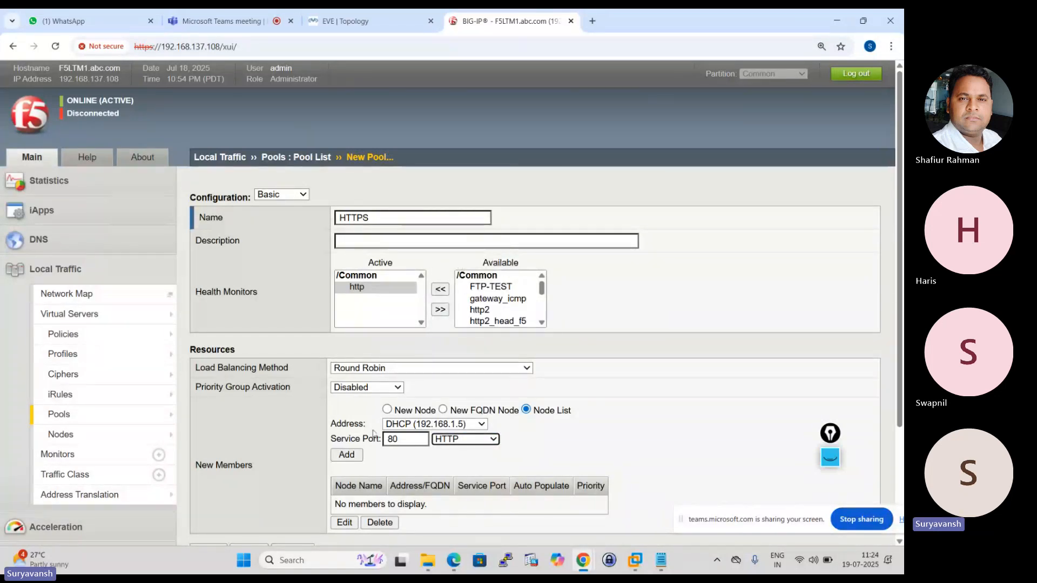
pyautogui.click(476, 426)
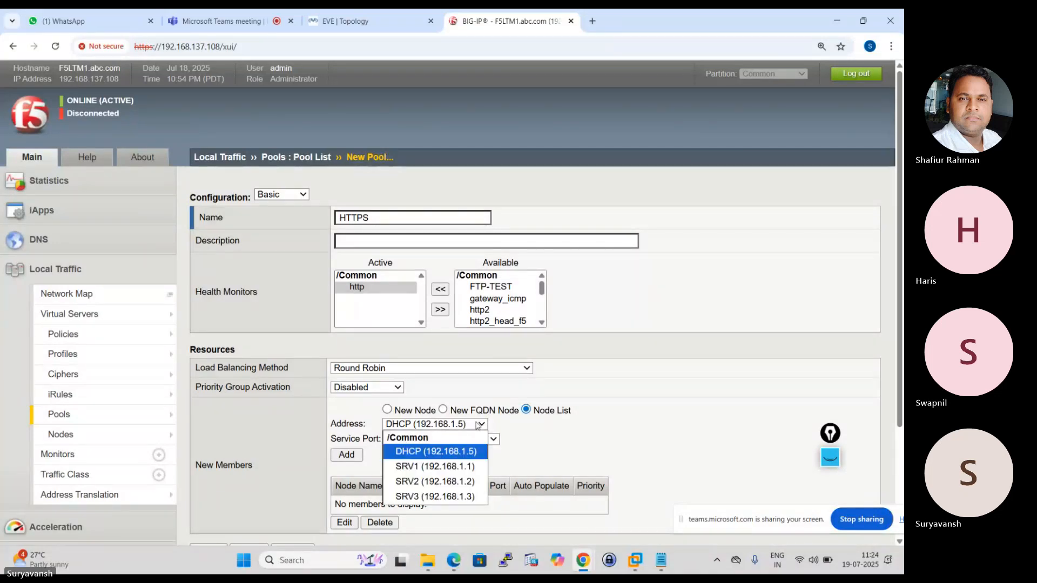
pyautogui.click(465, 466)
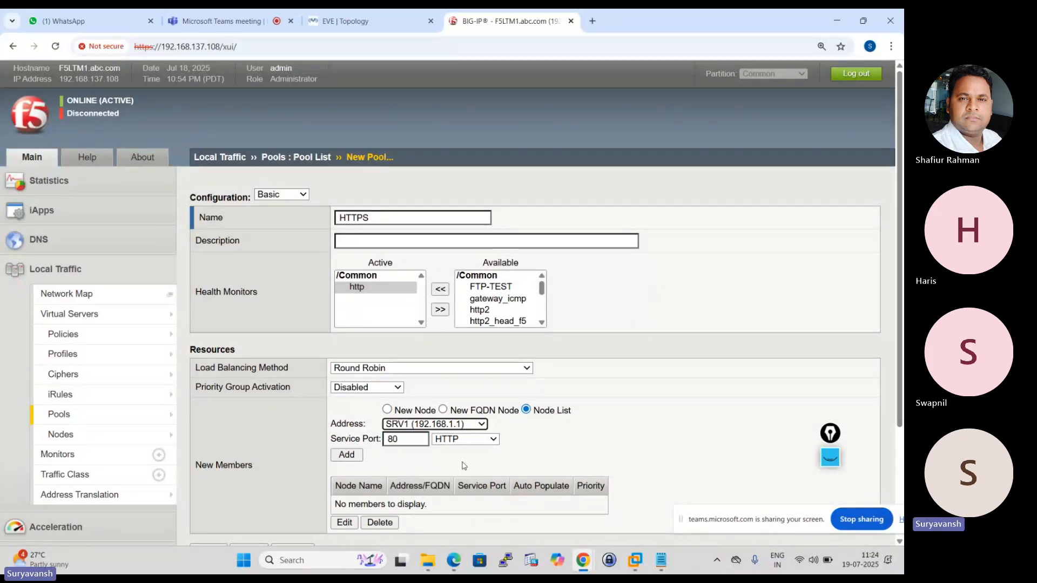
pyautogui.click(345, 455)
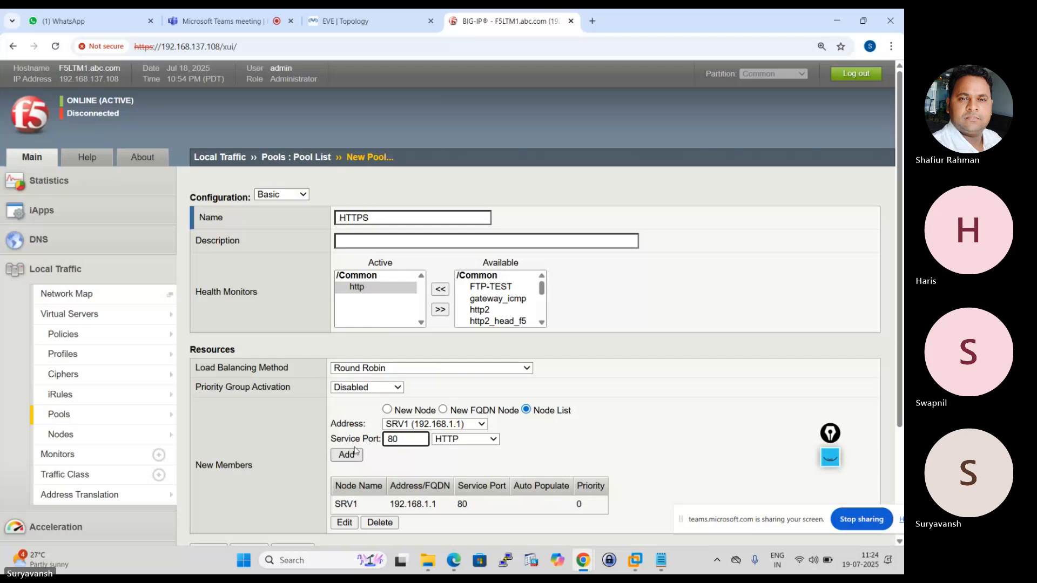
# Add nodes SRV2 (192.168.1.2) and SRV3 (192.168.1.3) as members on port 80 and finish creating the pool.
pyautogui.click(481, 428)
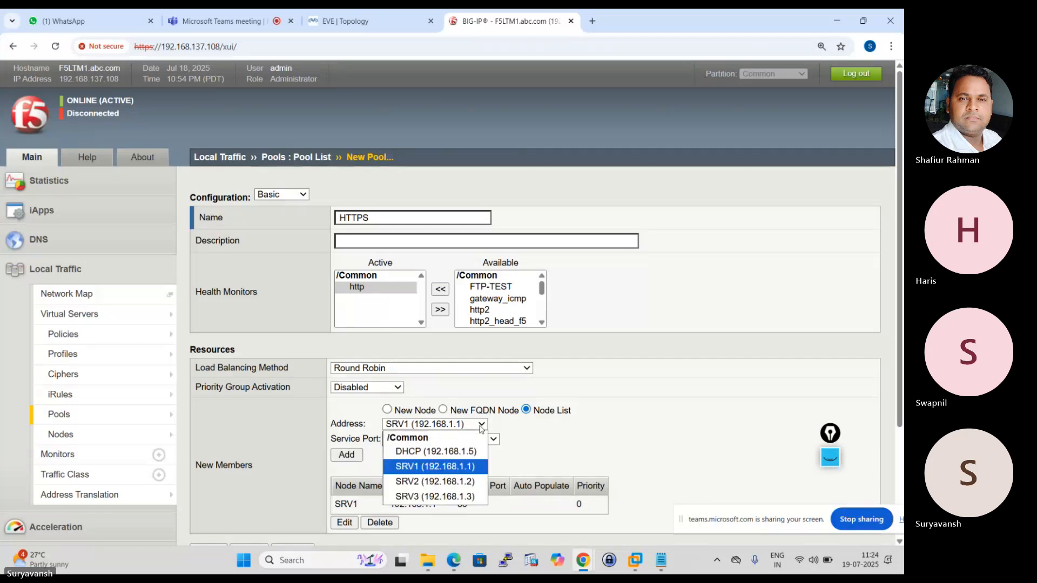
pyautogui.click(466, 481)
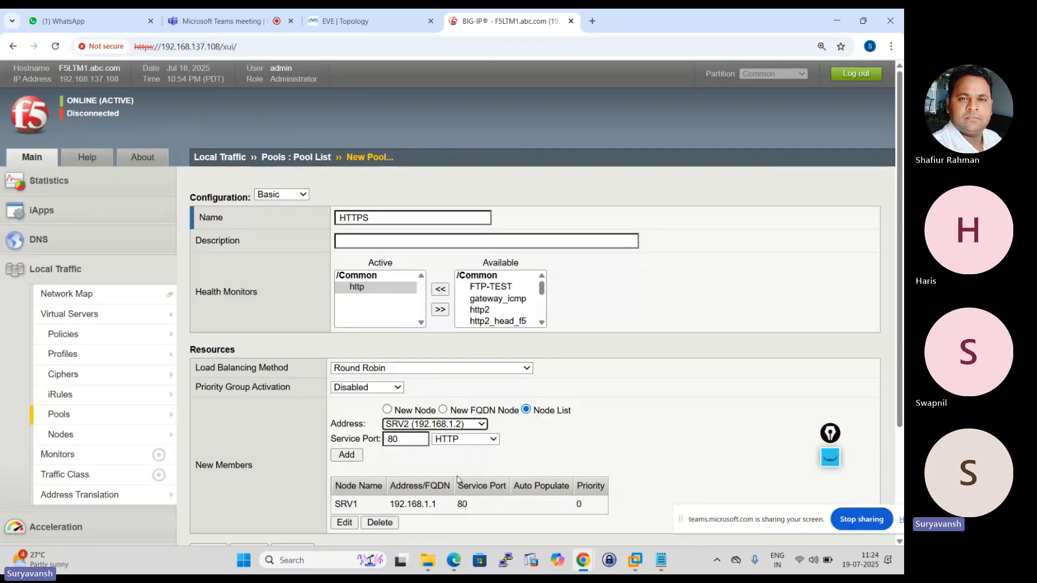
pyautogui.click(348, 455)
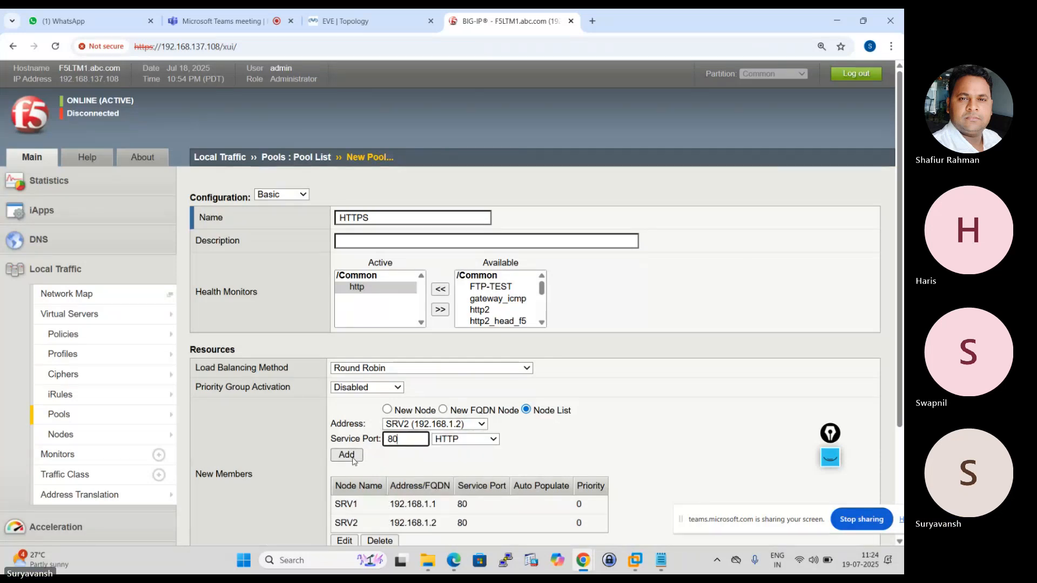
pyautogui.click(482, 427)
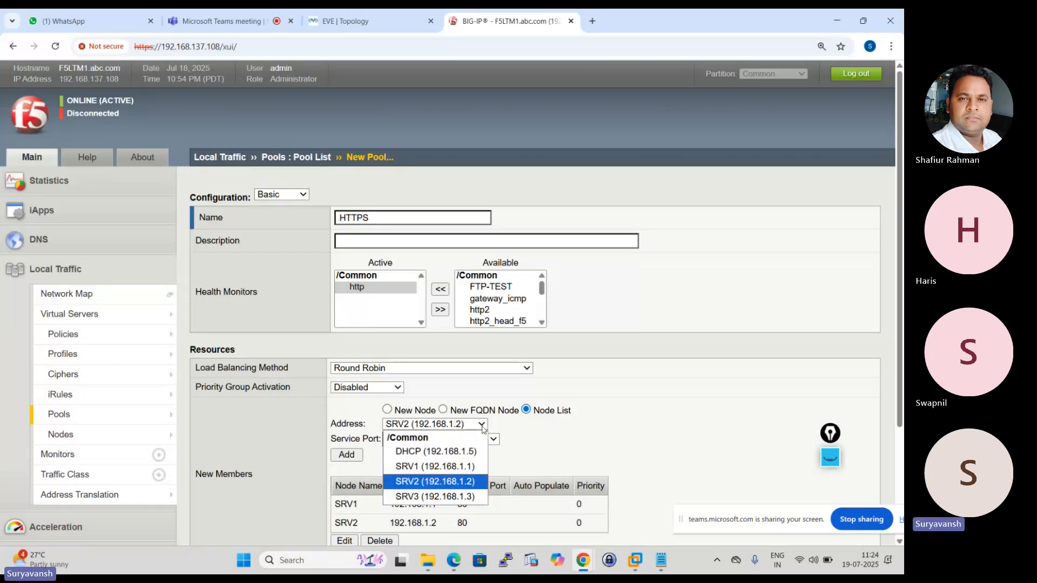
pyautogui.click(465, 497)
pyautogui.click(346, 455)
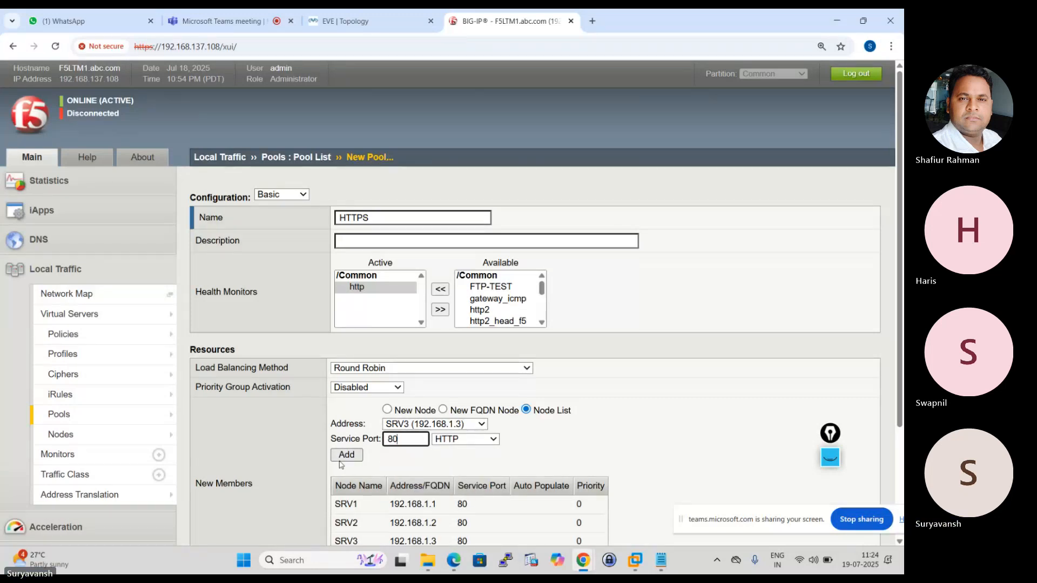
pyautogui.click(899, 444)
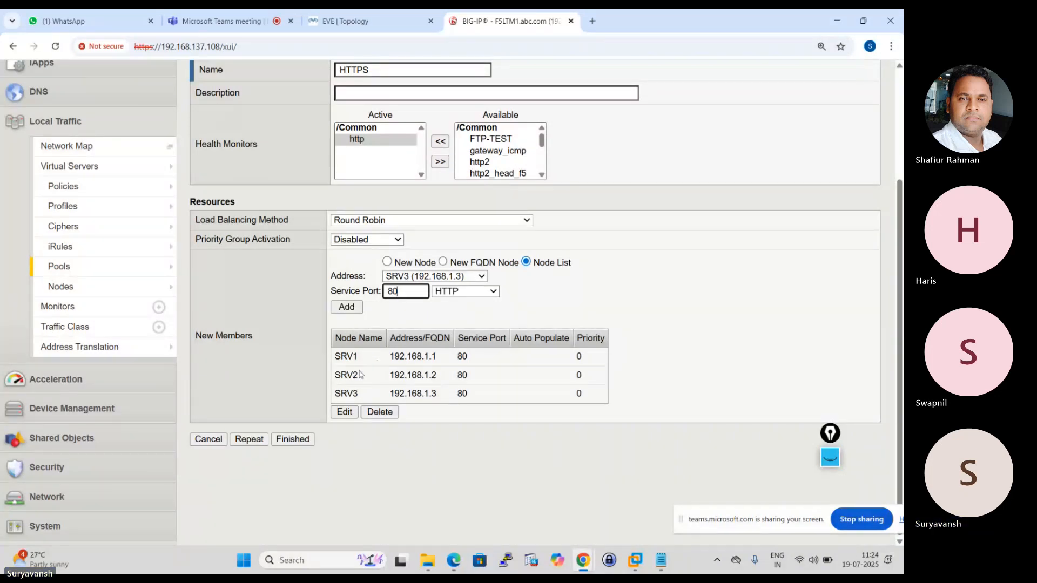
pyautogui.click(299, 442)
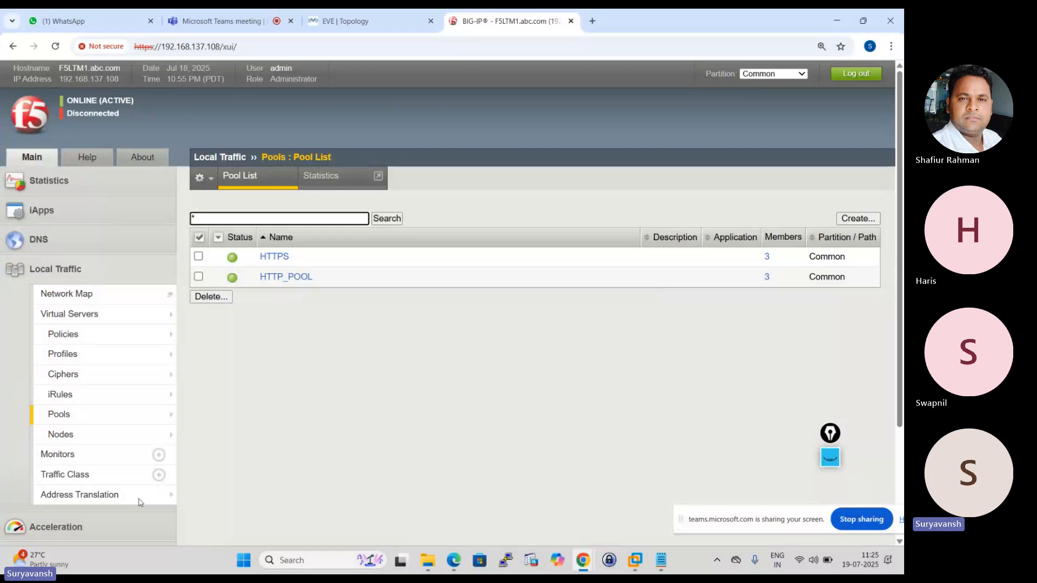
# Open the http monitor from the monitor list and examine its instances across the pools using it.
pyautogui.click(65, 454)
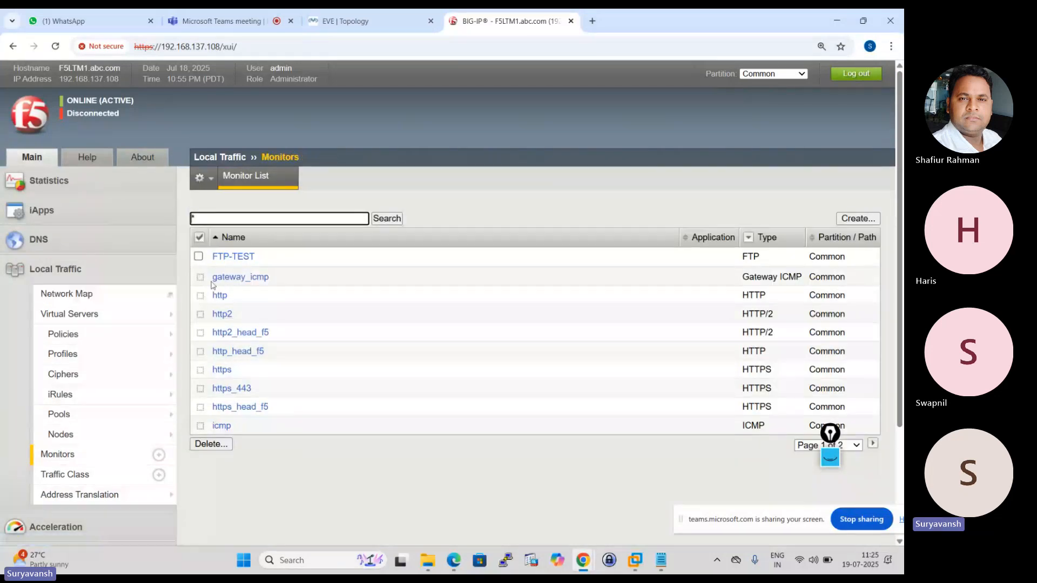
pyautogui.click(221, 295)
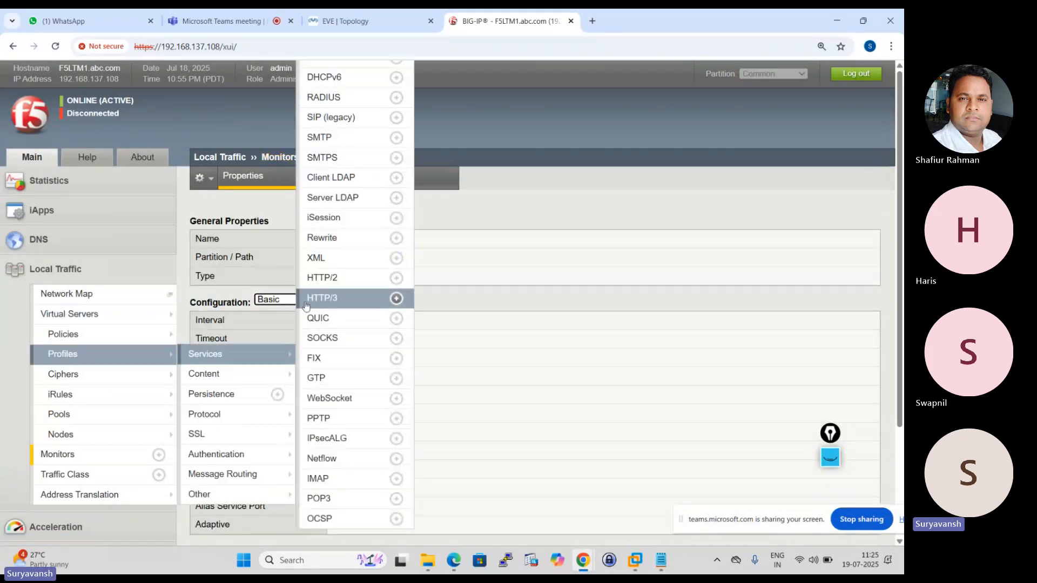
pyautogui.click(324, 182)
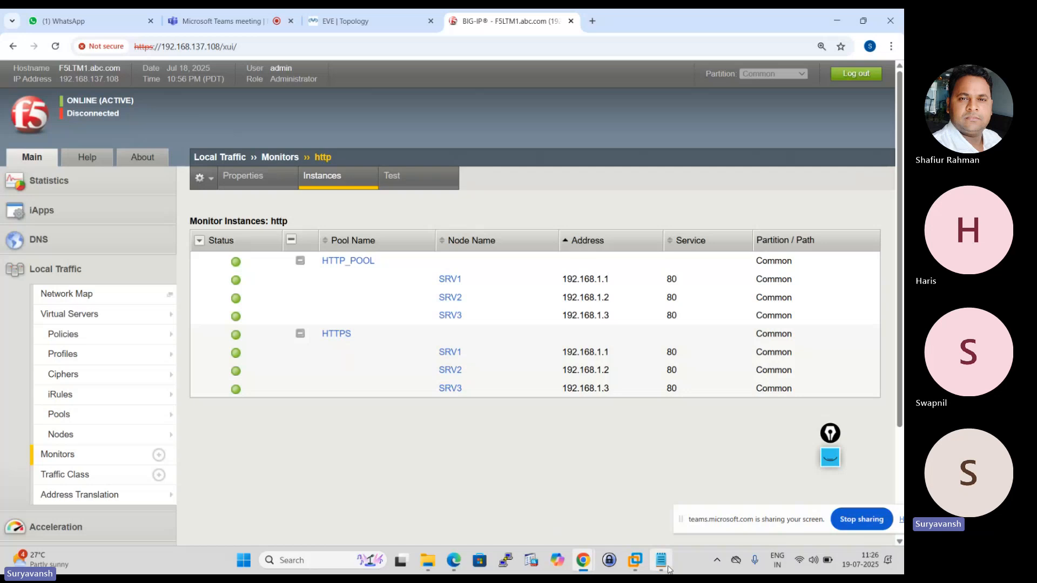
# Switch to the Notepad session notes and highlight the health monitor status and symbols topic, followed by the Network Map topic.
pyautogui.moveTo(668, 570)
pyautogui.click(651, 515)
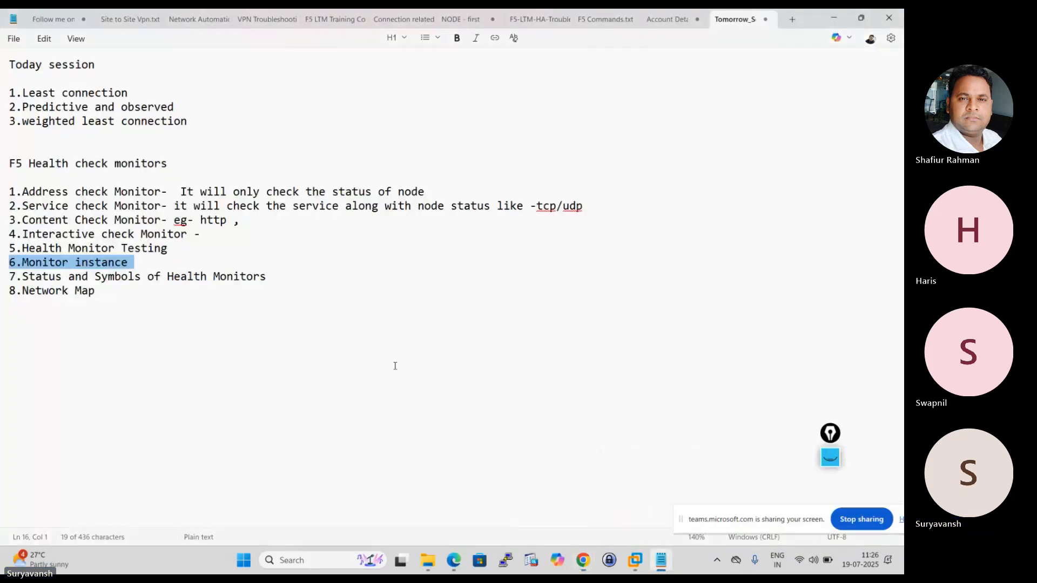
pyautogui.tripleClick(38, 279)
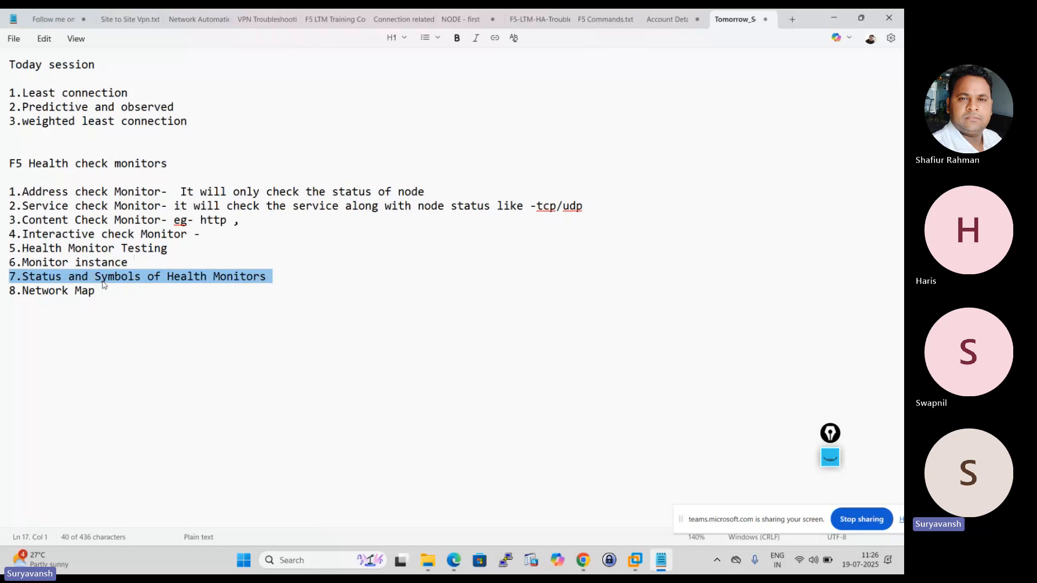
pyautogui.click(103, 281)
pyautogui.tripleClick(81, 278)
pyautogui.tripleClick(56, 295)
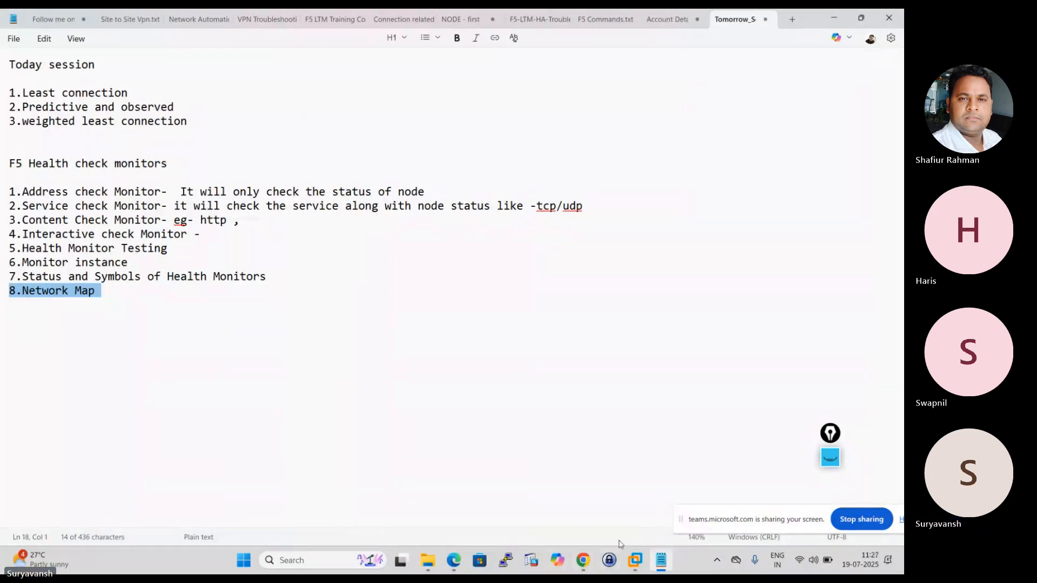
# Return to BIG-IP in Chrome and open the Local Traffic network map.
pyautogui.moveTo(582, 562)
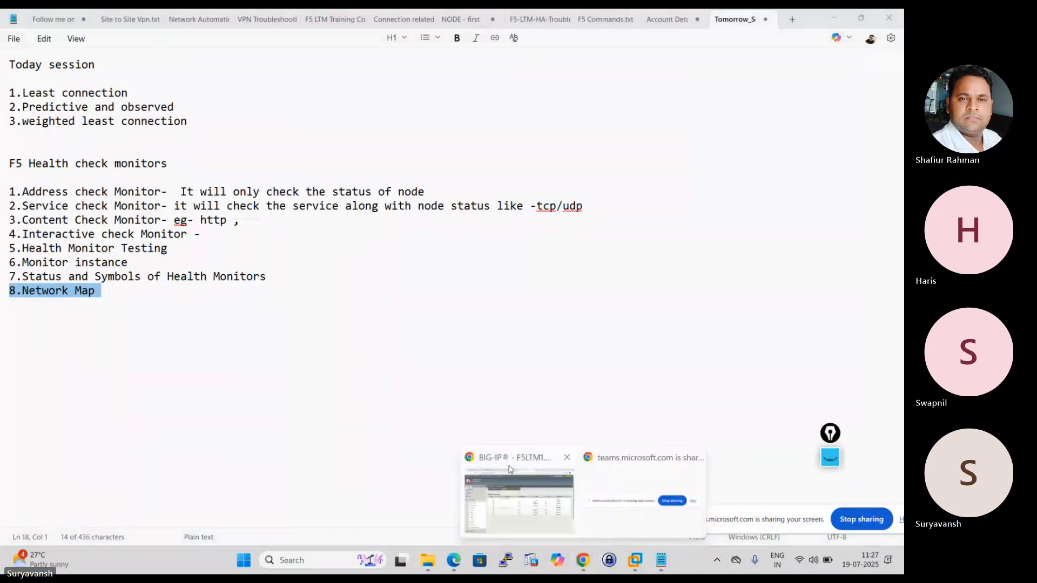
pyautogui.click(510, 469)
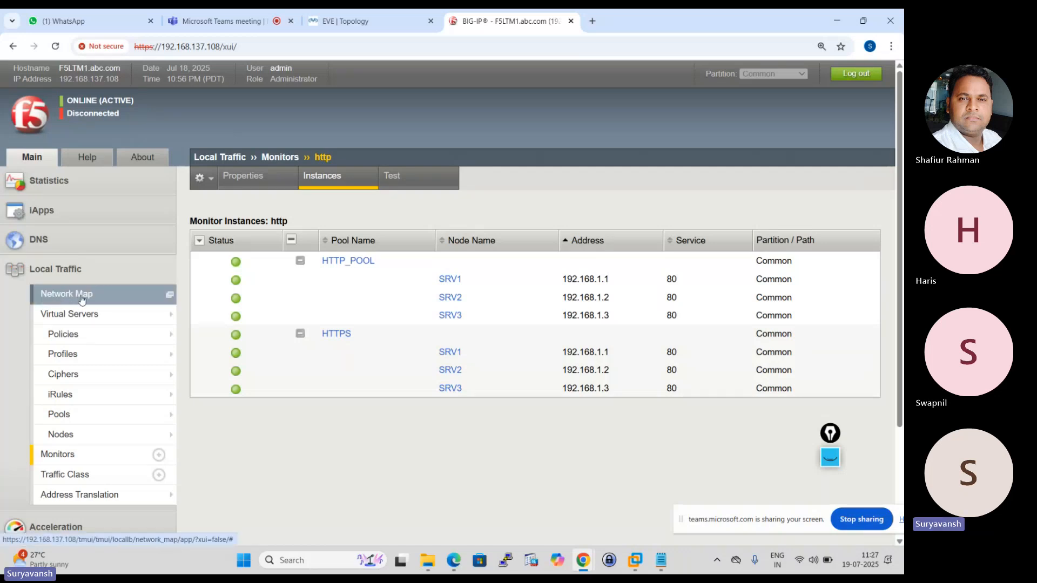
pyautogui.click(63, 295)
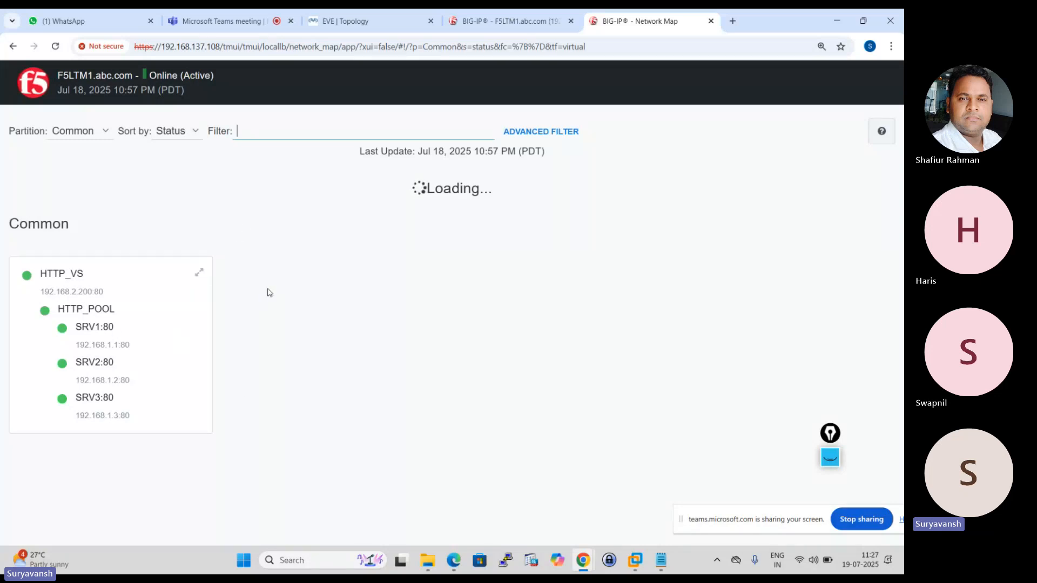
# Review the partitions offered for filtering the network map, keeping Common selected.
pyautogui.click(105, 131)
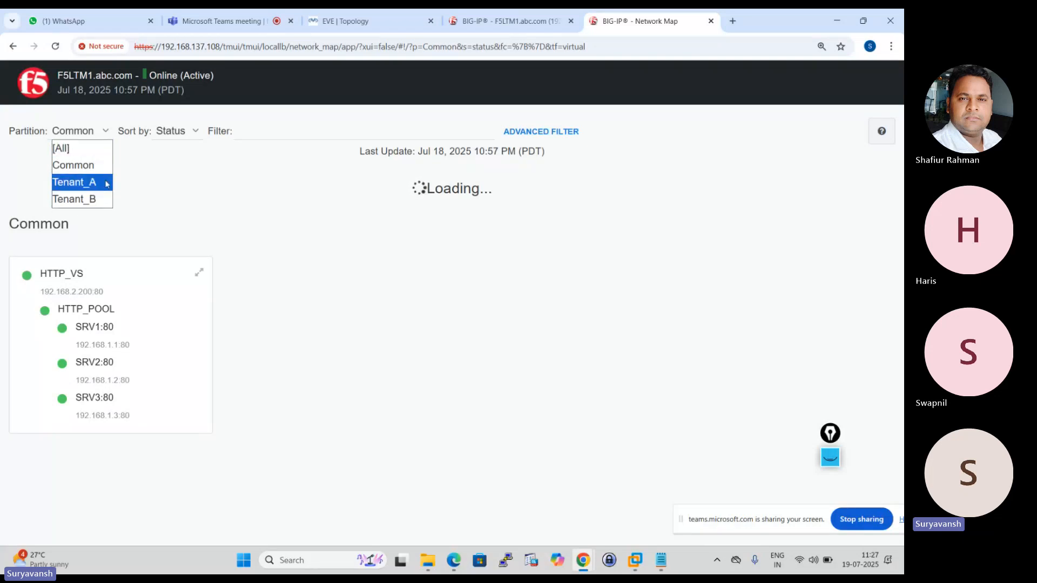
pyautogui.click(160, 178)
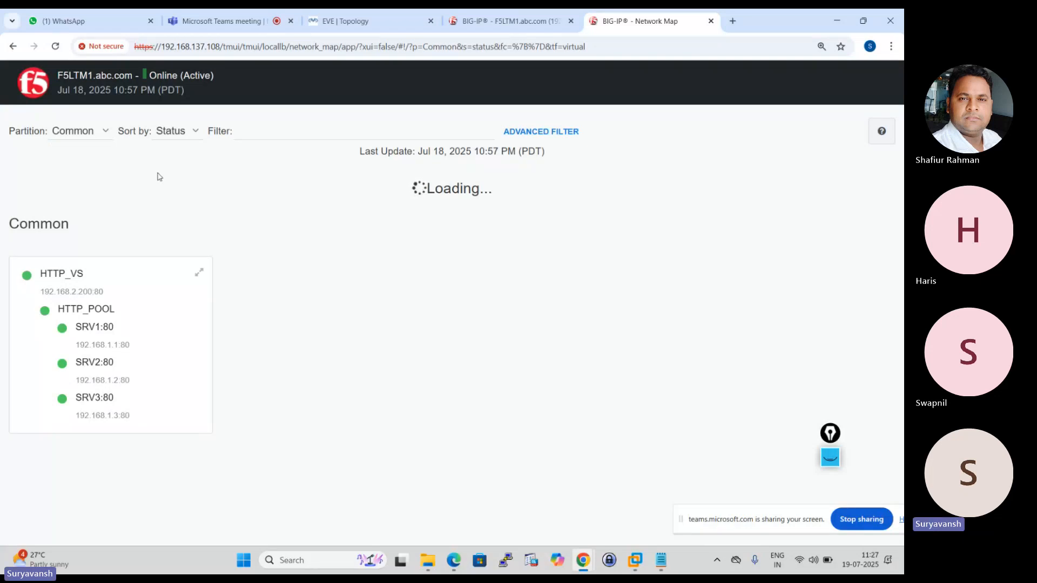
pyautogui.click(107, 133)
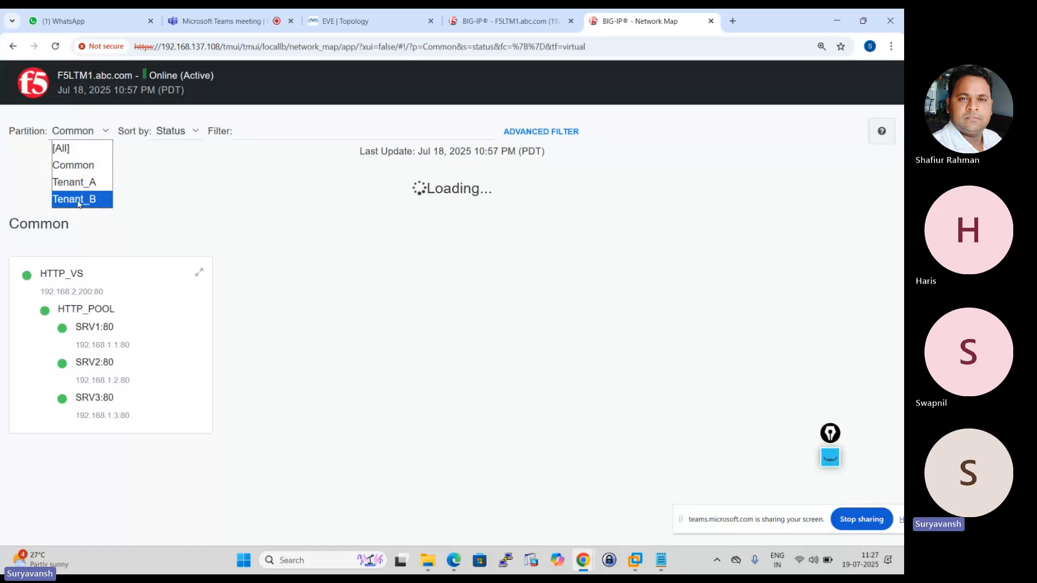
pyautogui.click(165, 198)
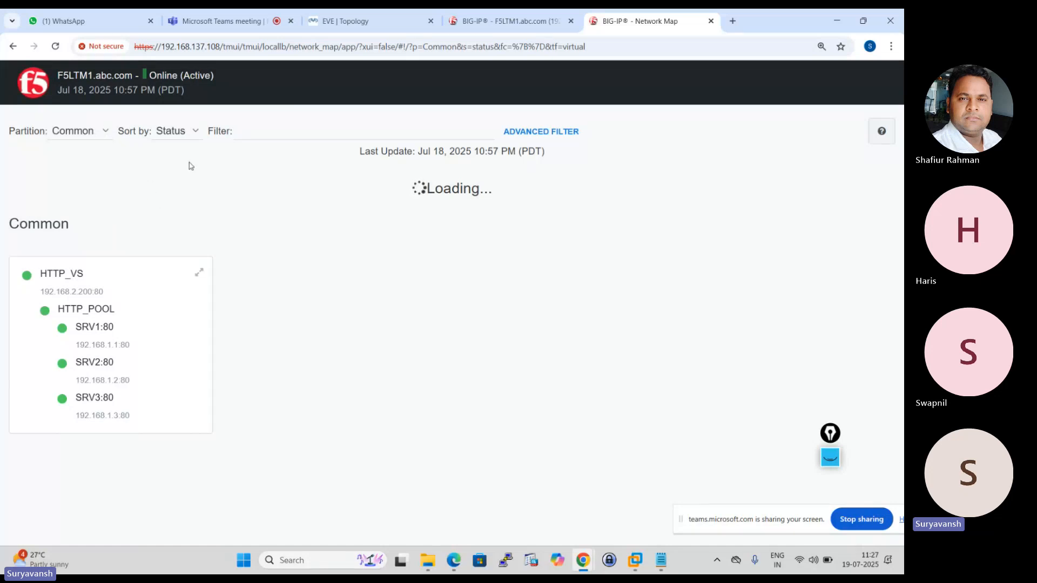
pyautogui.click(272, 126)
pyautogui.click(296, 143)
pyautogui.click(274, 138)
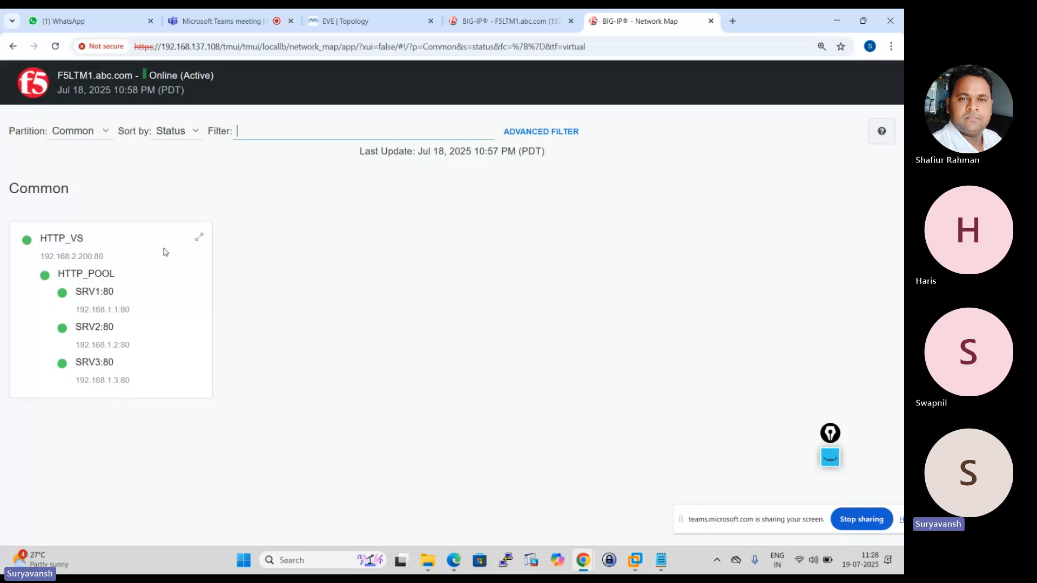
# Expand the HTTP_VS card to its statistics and examine the details of HTTP_POOL.
pyautogui.click(199, 237)
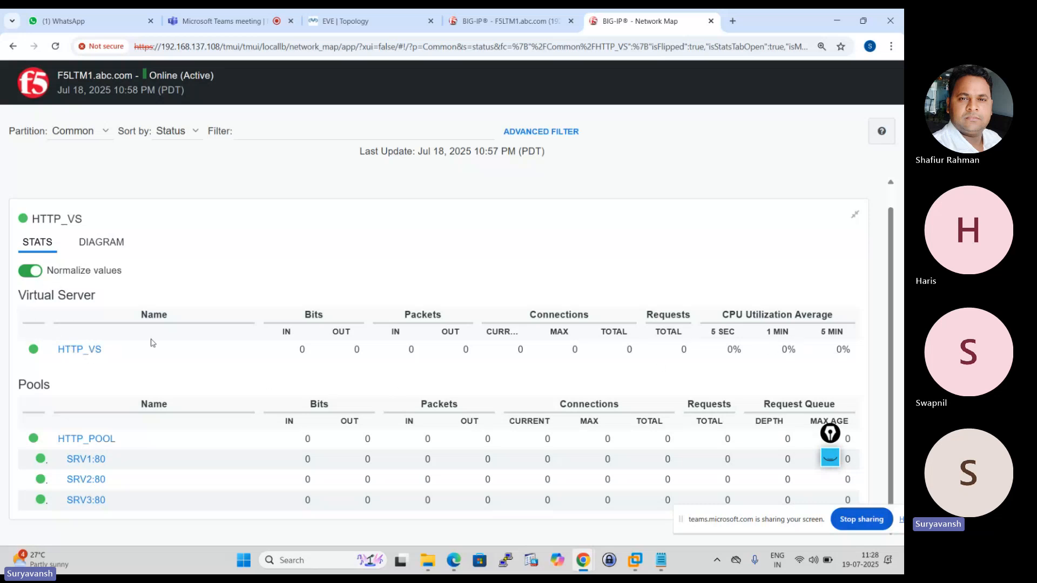
pyautogui.click(97, 444)
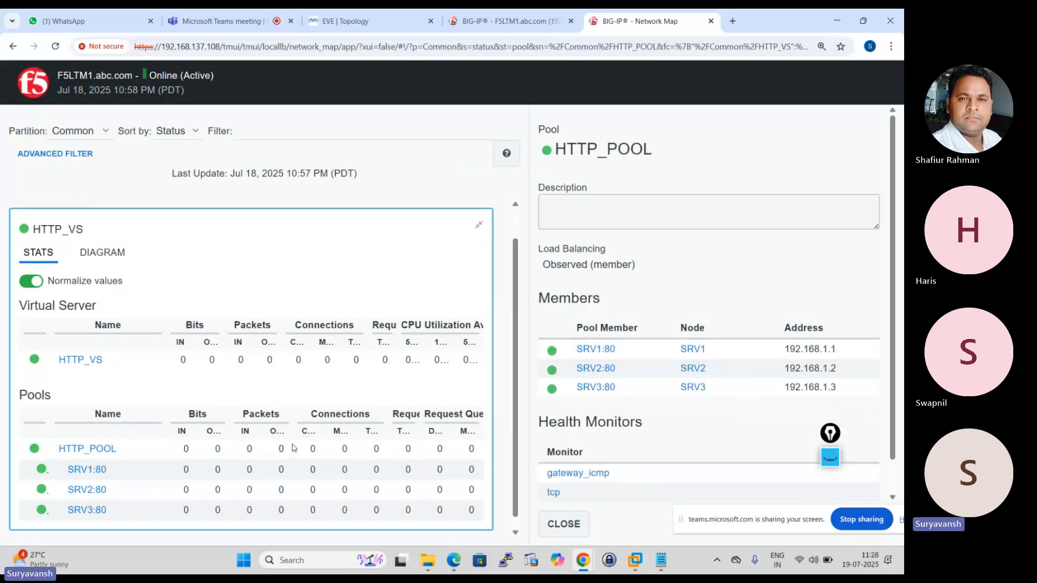
pyautogui.scroll(-1, 177, 451)
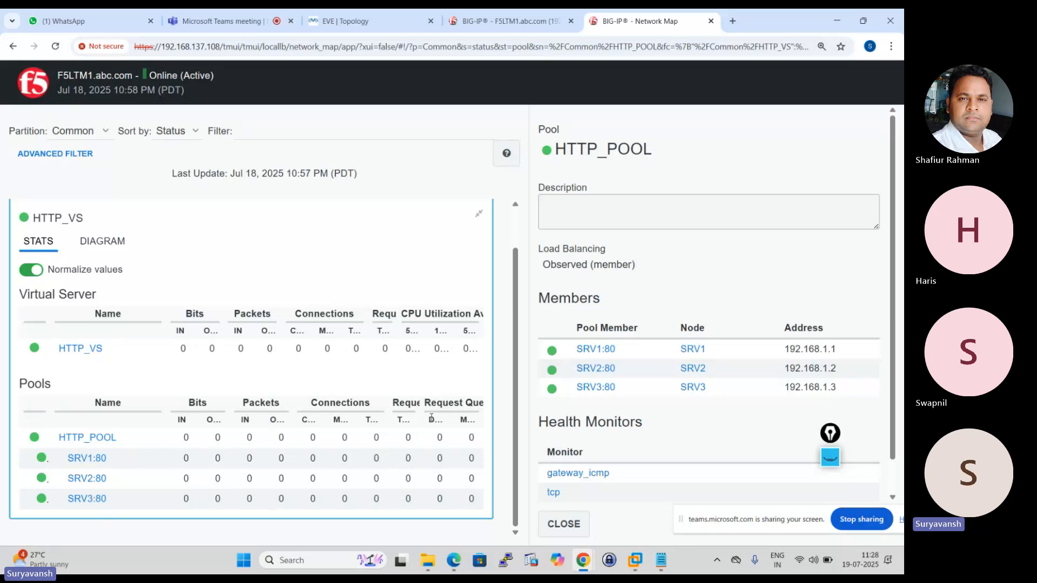
pyautogui.scroll(1, 227, 421)
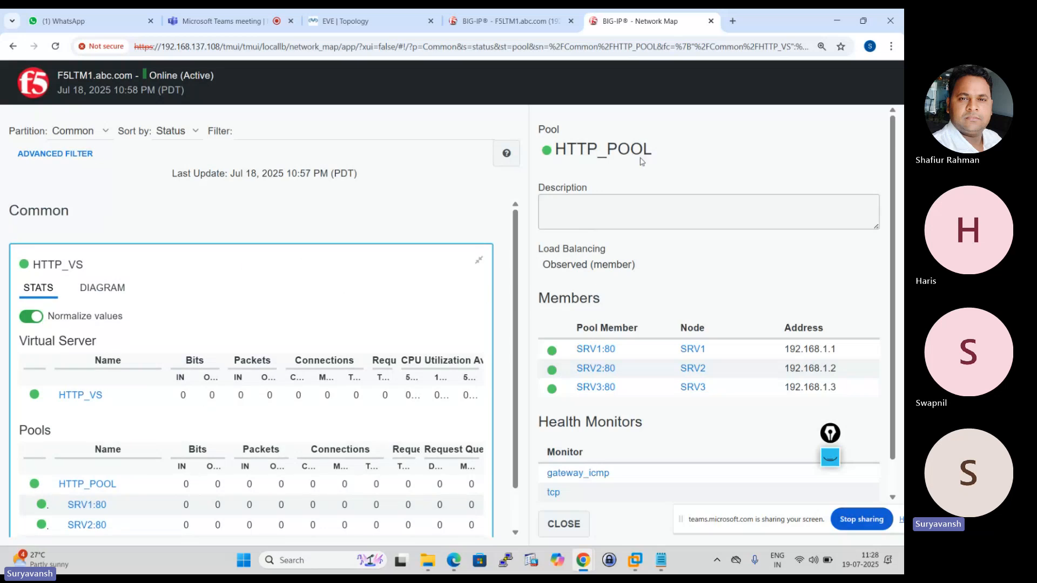
pyautogui.moveTo(652, 149); pyautogui.dragTo(538, 159)
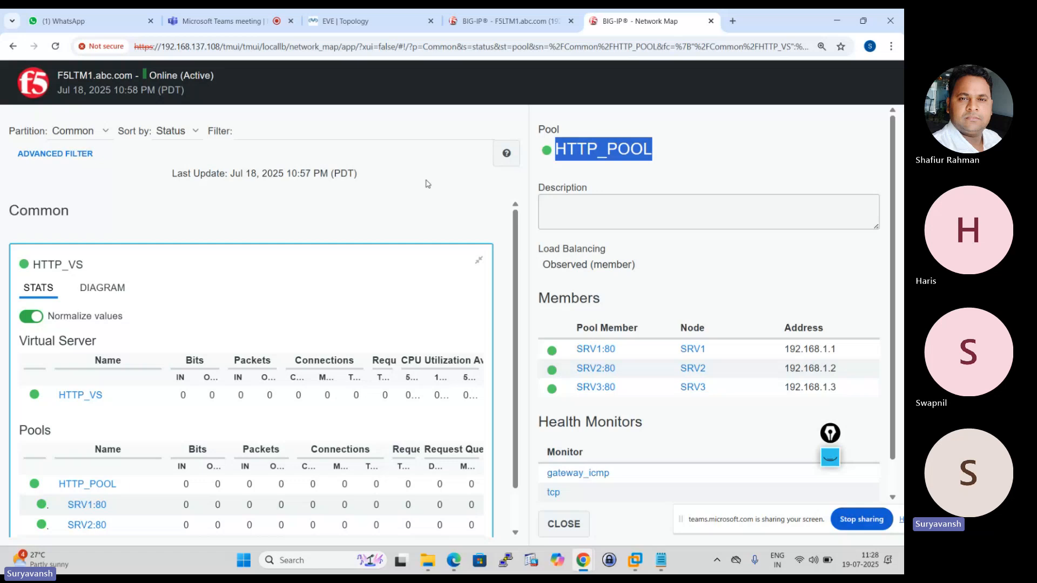
pyautogui.moveTo(673, 155); pyautogui.dragTo(236, 318)
pyautogui.click(421, 289)
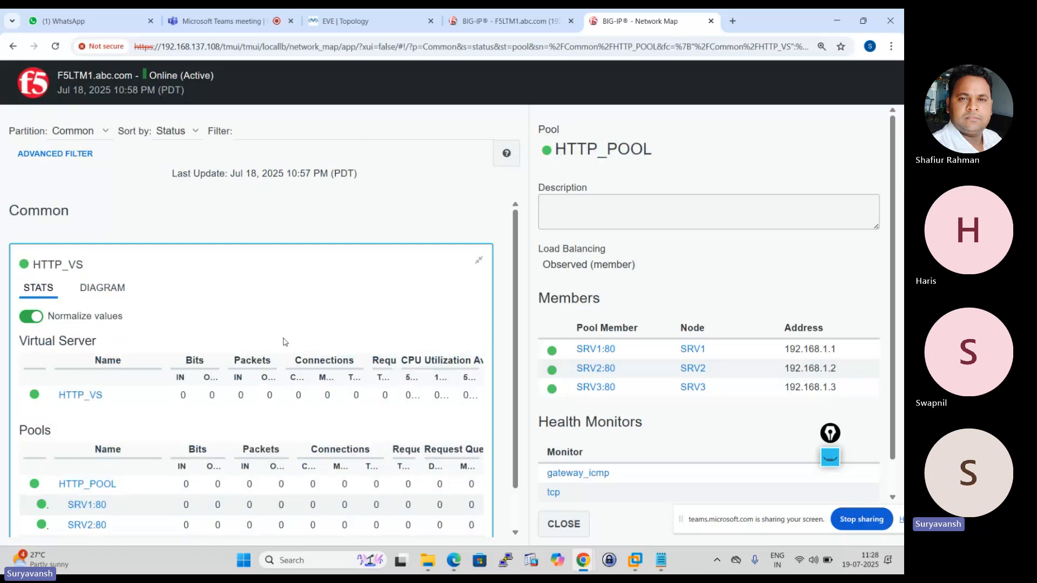
# Review the HTTP_VS statistics and switch the card to its diagram view.
pyautogui.scroll(-1, 213, 372)
pyautogui.scroll(1, 211, 368)
pyautogui.scroll(-1, 210, 312)
pyautogui.scroll(1, 212, 313)
pyautogui.click(99, 296)
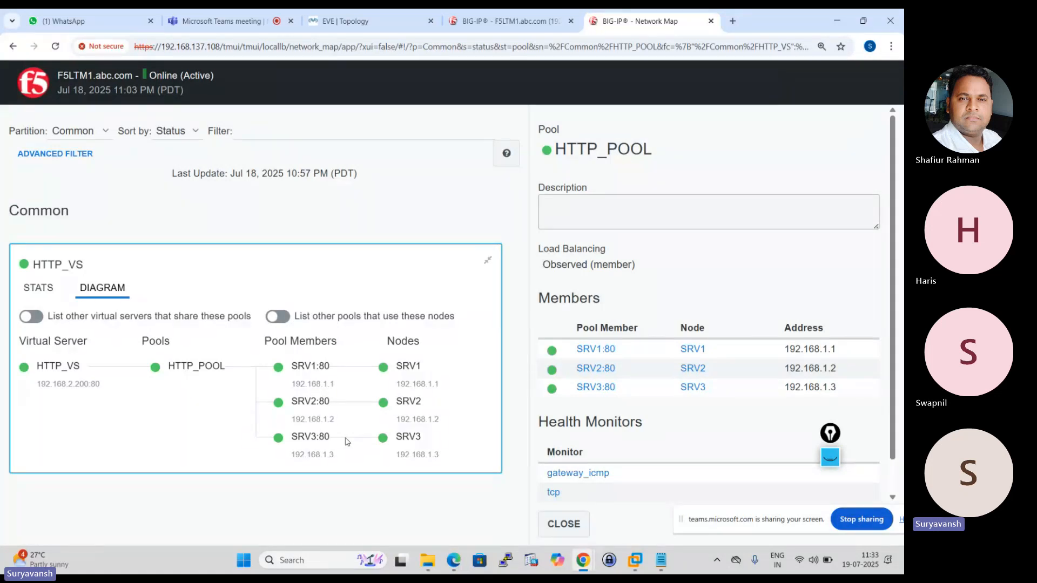
# Launch Epic Pen and activate its pen for annotating over the network map.
pyautogui.click(314, 561)
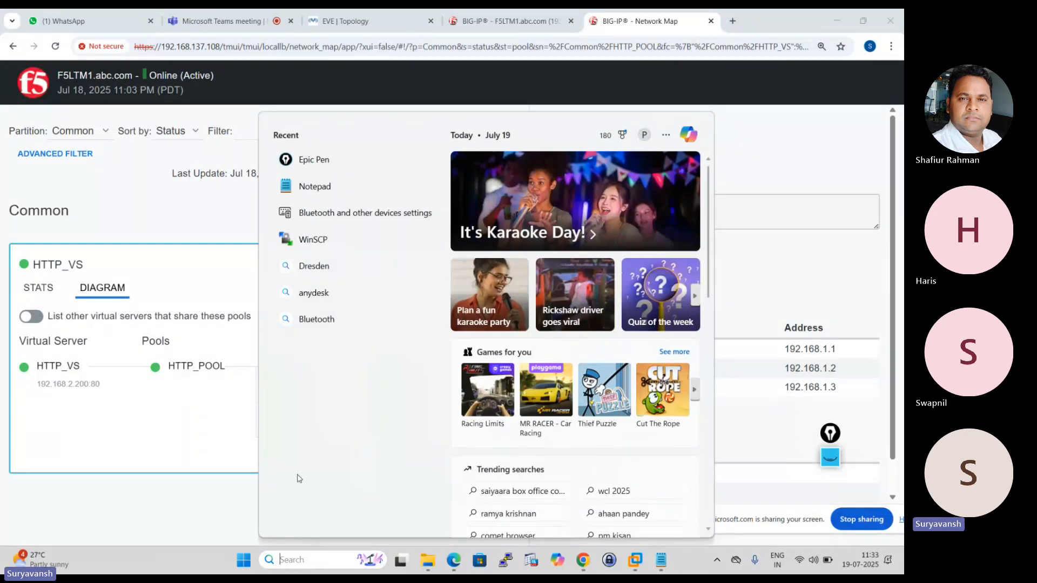
pyautogui.click(319, 160)
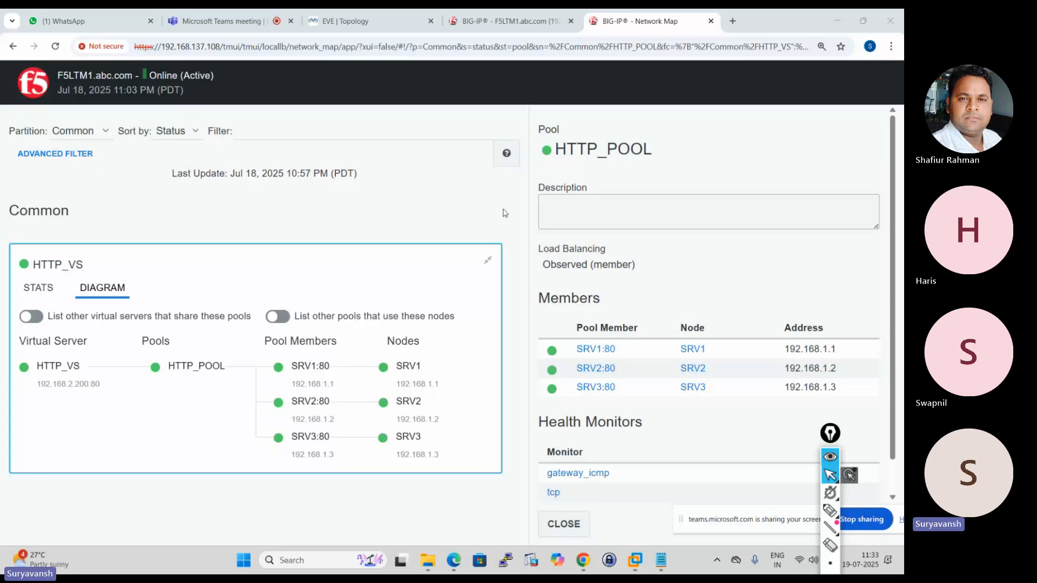
pyautogui.doubleClick(511, 227)
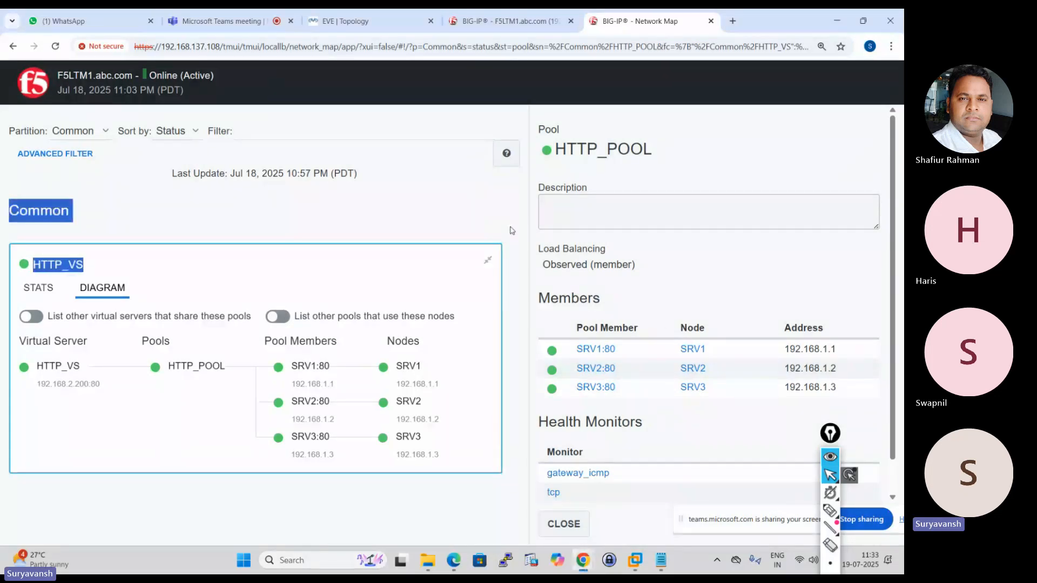
pyautogui.click(832, 514)
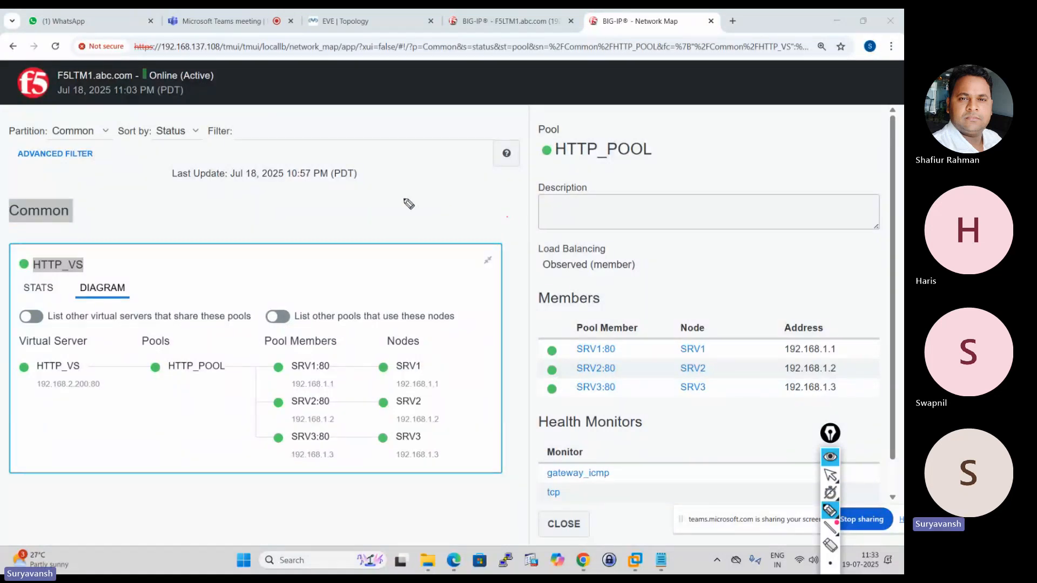
pyautogui.moveTo(488, 209)
pyautogui.mouseDown()
pyautogui.moveTo(519, 244)
pyautogui.moveTo(537, 324)
pyautogui.mouseUp()
pyautogui.moveTo(555, 371)
pyautogui.mouseDown()
pyautogui.moveTo(591, 392)
pyautogui.moveTo(557, 413)
pyautogui.mouseUp()
pyautogui.moveTo(441, 179)
pyautogui.mouseDown()
pyautogui.moveTo(458, 196)
pyautogui.moveTo(489, 193)
pyautogui.moveTo(494, 172)
pyautogui.moveTo(534, 149)
pyautogui.moveTo(551, 181)
pyautogui.moveTo(572, 157)
pyautogui.moveTo(579, 178)
pyautogui.moveTo(586, 154)
pyautogui.moveTo(640, 159)
pyautogui.moveTo(652, 130)
pyautogui.moveTo(658, 163)
pyautogui.moveTo(749, 142)
pyautogui.moveTo(628, 178)
pyautogui.mouseUp()
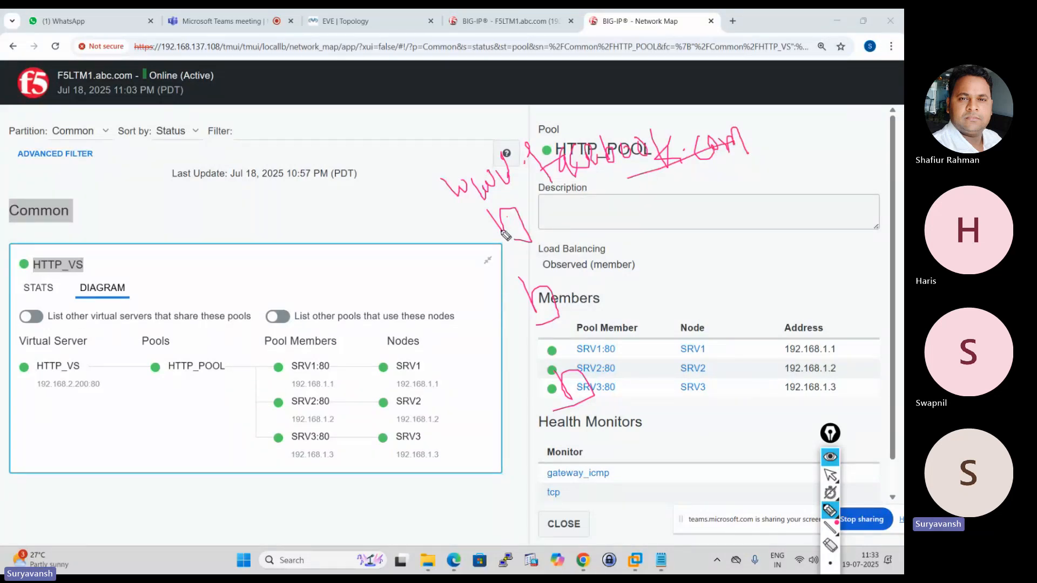
# Handwrite 10.10.10 beside the first server box, 11 beside the second and 12 beside the third.
pyautogui.moveTo(542, 217)
pyautogui.mouseDown()
pyautogui.moveTo(561, 238)
pyautogui.moveTo(569, 221)
pyautogui.moveTo(596, 228)
pyautogui.moveTo(656, 204)
pyautogui.mouseUp()
pyautogui.click(581, 220)
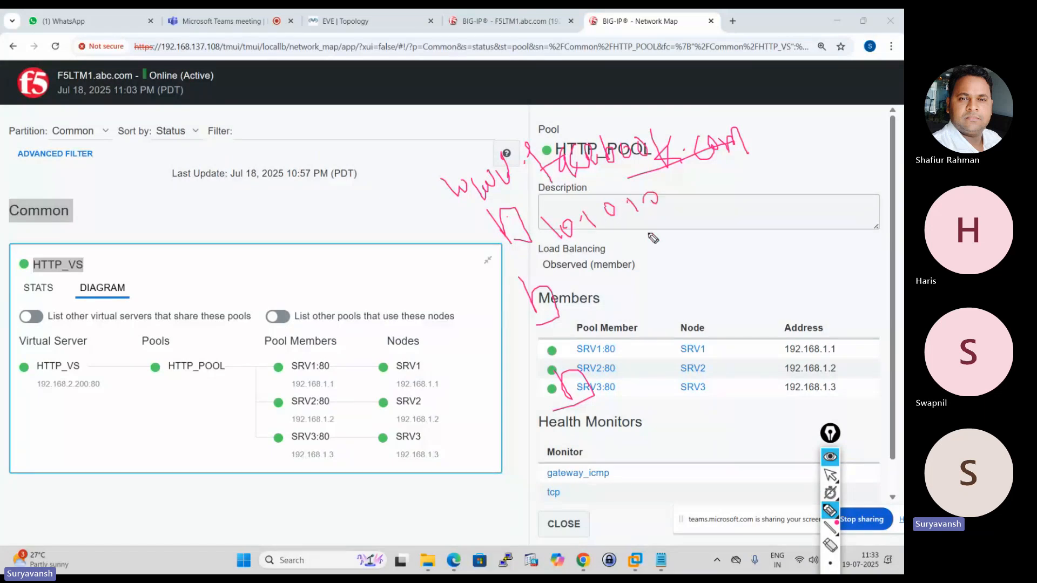
pyautogui.moveTo(647, 260); pyautogui.dragTo(664, 271)
pyautogui.moveTo(630, 362)
pyautogui.mouseDown()
pyautogui.moveTo(637, 378)
pyautogui.moveTo(657, 381)
pyautogui.moveTo(721, 367)
pyautogui.mouseUp()
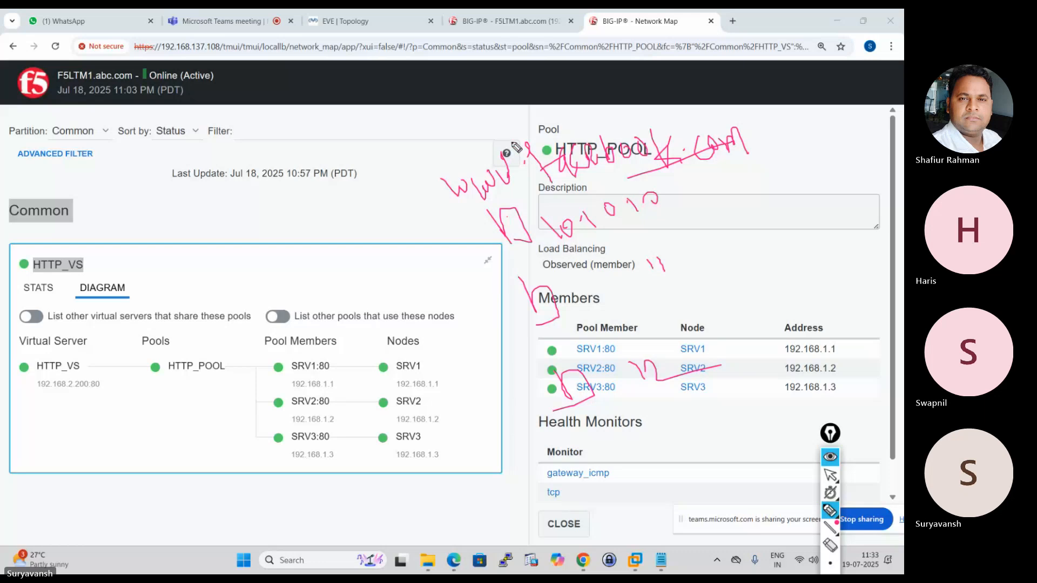
# Outline the handwritten facebook.com and draw an arrow from it to a handwritten address 20.20.20.2 ending in a small circle.
pyautogui.moveTo(517, 147)
pyautogui.mouseDown()
pyautogui.moveTo(742, 113)
pyautogui.moveTo(664, 170)
pyautogui.moveTo(527, 179)
pyautogui.mouseUp()
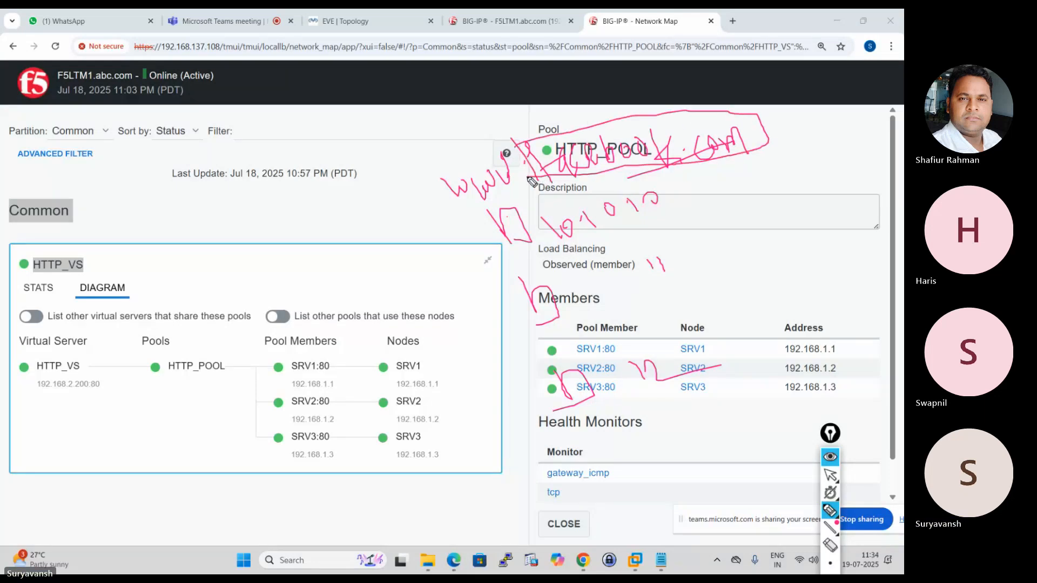
pyautogui.moveTo(701, 169); pyautogui.dragTo(730, 214)
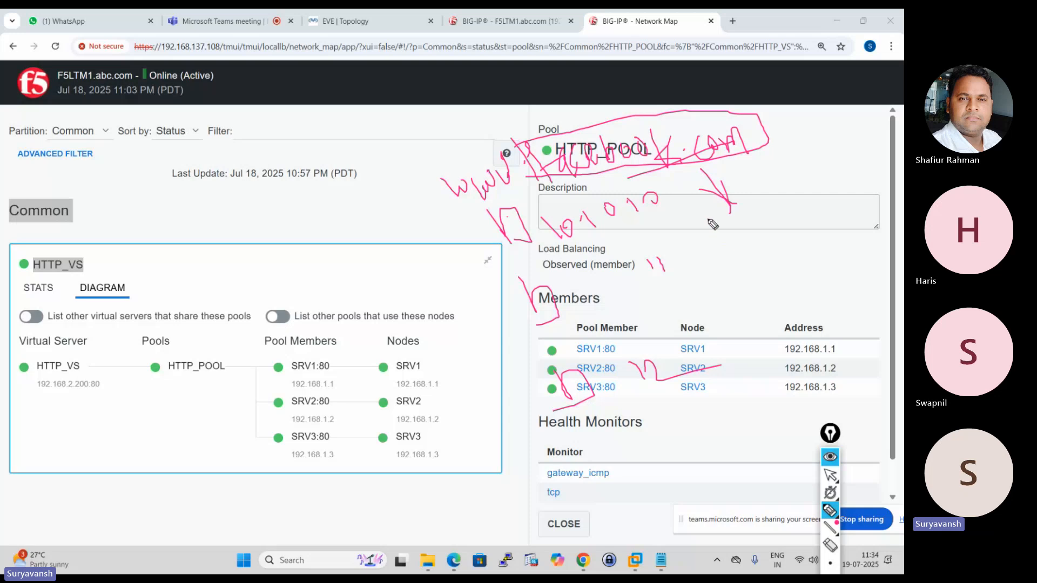
pyautogui.moveTo(706, 218)
pyautogui.mouseDown()
pyautogui.moveTo(713, 232)
pyautogui.moveTo(714, 221)
pyautogui.moveTo(740, 213)
pyautogui.moveTo(770, 224)
pyautogui.mouseUp()
pyautogui.click(723, 217)
pyautogui.click(758, 207)
pyautogui.moveTo(789, 181)
pyautogui.mouseDown()
pyautogui.moveTo(870, 159)
pyautogui.moveTo(865, 175)
pyautogui.mouseUp()
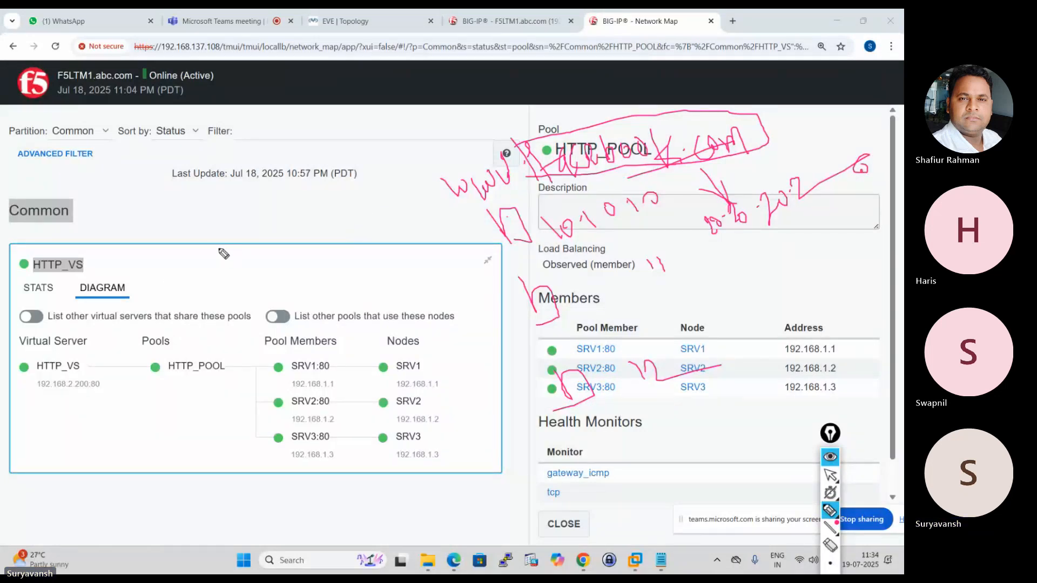
# Draw a box over the HTTP_VS card and connect it with three lines to the server boxes.
pyautogui.moveTo(218, 246); pyautogui.dragTo(241, 290)
pyautogui.moveTo(230, 273)
pyautogui.mouseDown()
pyautogui.moveTo(280, 281)
pyautogui.moveTo(529, 238)
pyautogui.mouseUp()
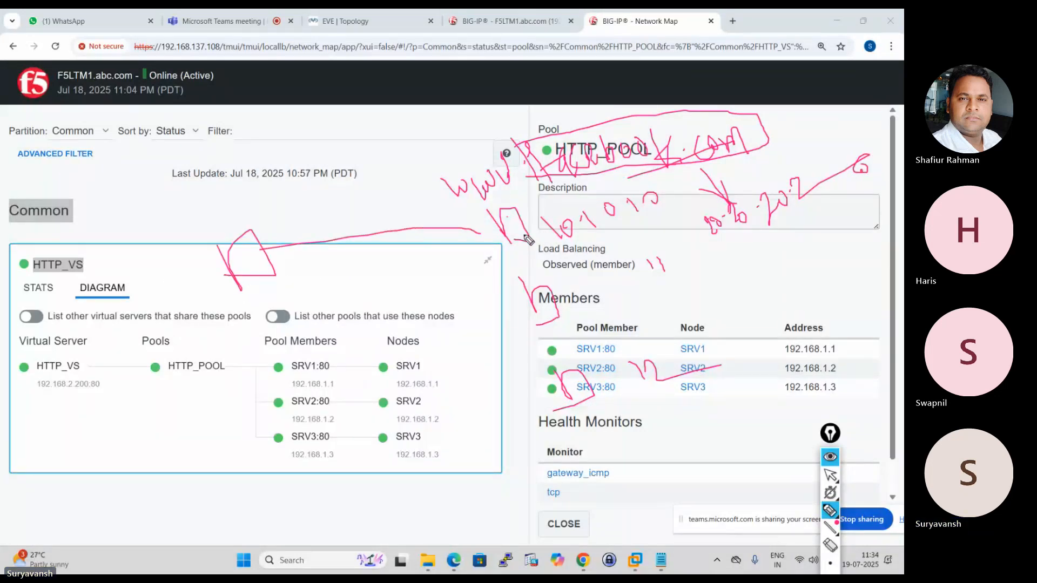
pyautogui.moveTo(309, 259); pyautogui.dragTo(523, 311)
pyautogui.moveTo(318, 285); pyautogui.dragTo(535, 384)
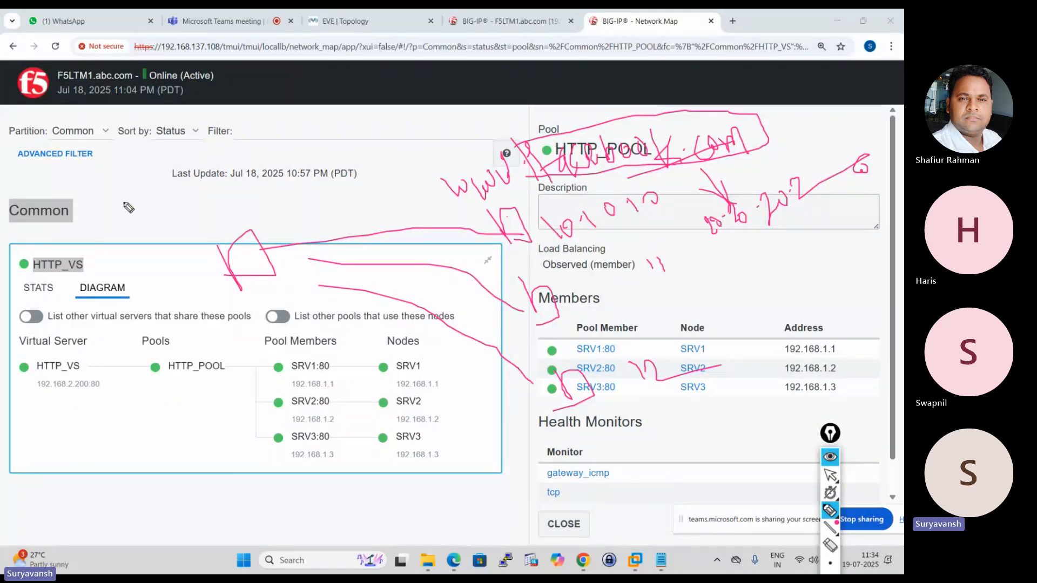
# Sketch a box near the Common heading linked to an oval above it, and circle the handwritten address 20.20.20.2.
pyautogui.moveTo(99, 200)
pyautogui.mouseDown()
pyautogui.moveTo(135, 200)
pyautogui.moveTo(110, 215)
pyautogui.mouseUp()
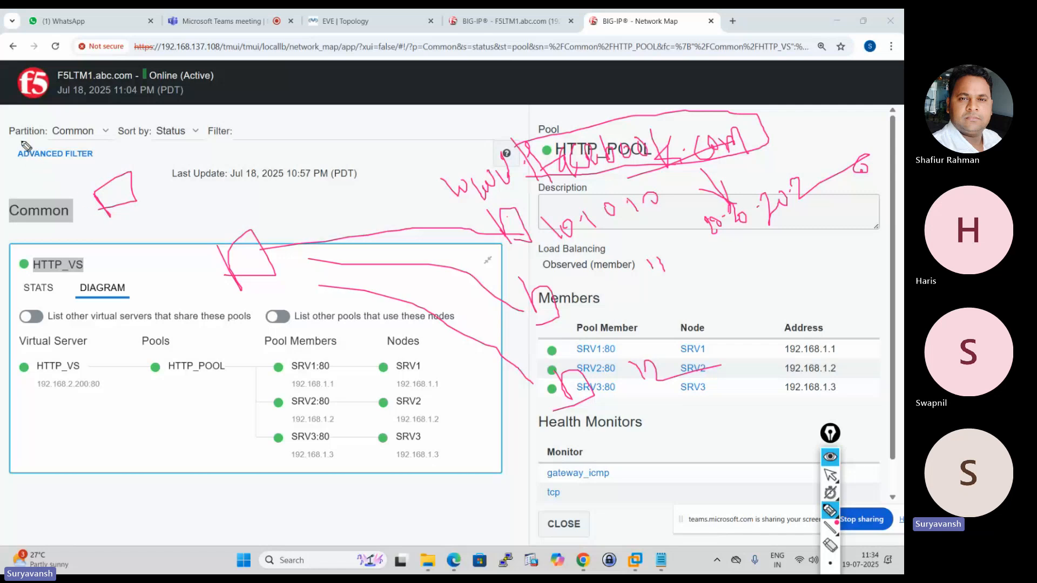
pyautogui.moveTo(22, 124)
pyautogui.mouseDown()
pyautogui.moveTo(89, 158)
pyautogui.moveTo(116, 185)
pyautogui.mouseUp()
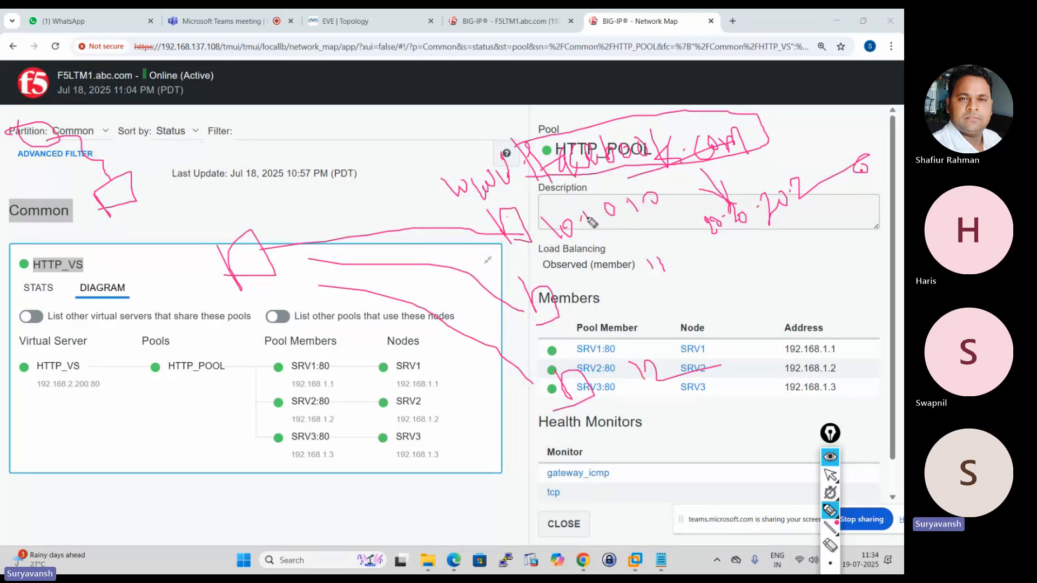
pyautogui.moveTo(724, 162)
pyautogui.mouseDown()
pyautogui.moveTo(878, 186)
pyautogui.moveTo(740, 260)
pyautogui.moveTo(694, 238)
pyautogui.moveTo(723, 211)
pyautogui.mouseUp()
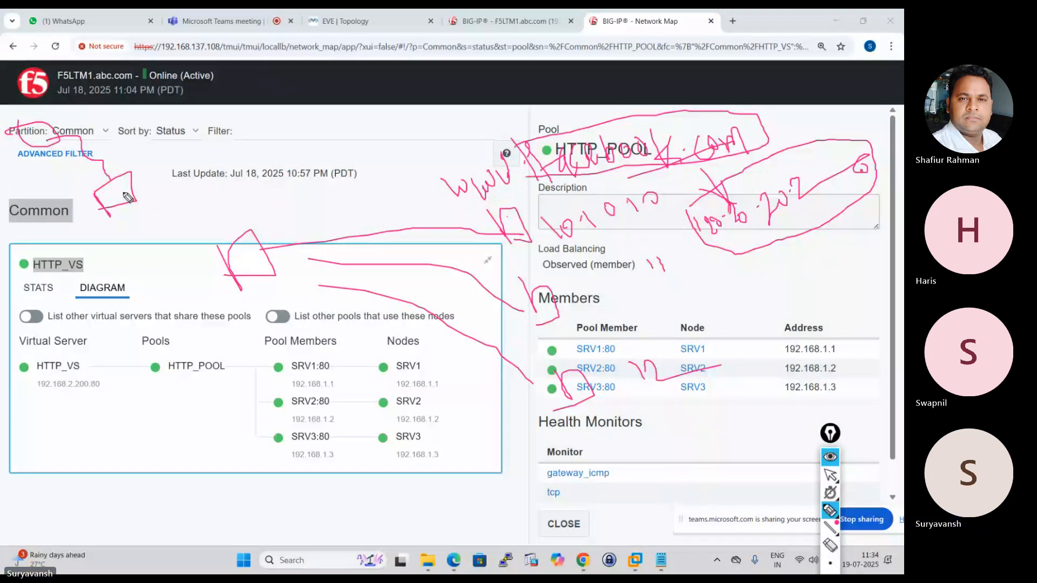
# Label the box near the Common heading, and annotate the box on the HTTP_VS card with writing and an arrow above it.
pyautogui.moveTo(107, 208); pyautogui.dragTo(150, 203)
pyautogui.moveTo(151, 196); pyautogui.dragTo(187, 185)
pyautogui.moveTo(224, 167); pyautogui.dragTo(233, 176)
pyautogui.moveTo(236, 166)
pyautogui.mouseDown()
pyautogui.moveTo(279, 154)
pyautogui.moveTo(253, 215)
pyautogui.mouseUp()
pyautogui.moveTo(247, 211); pyautogui.dragTo(262, 219)
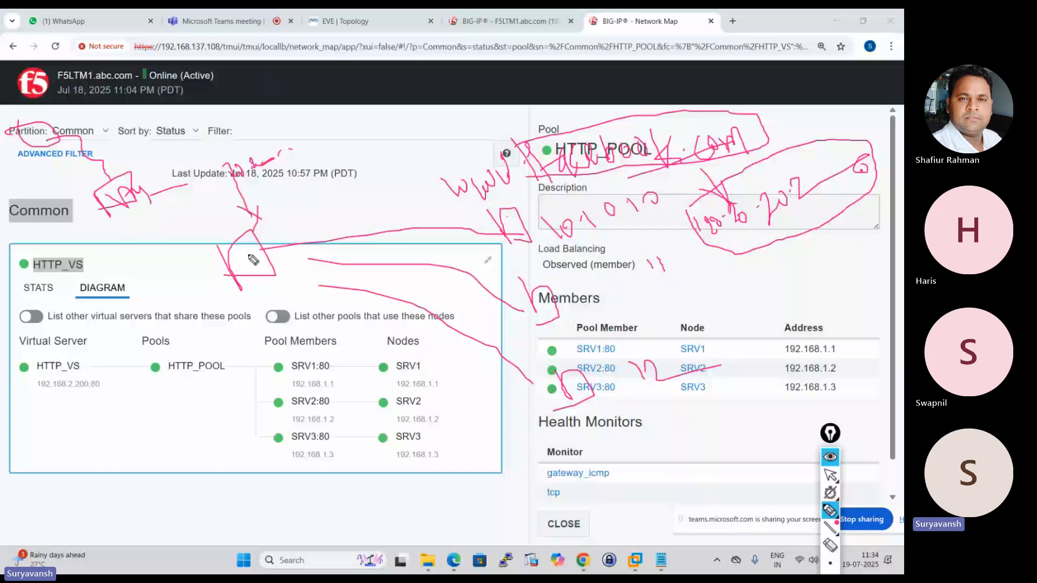
# Mark up the box on the HTTP_VS card, circle the writing above it, and draw a path from it towards the pool members.
pyautogui.moveTo(253, 259); pyautogui.dragTo(262, 229)
pyautogui.moveTo(276, 232)
pyautogui.mouseDown()
pyautogui.moveTo(265, 178)
pyautogui.moveTo(281, 189)
pyautogui.mouseUp()
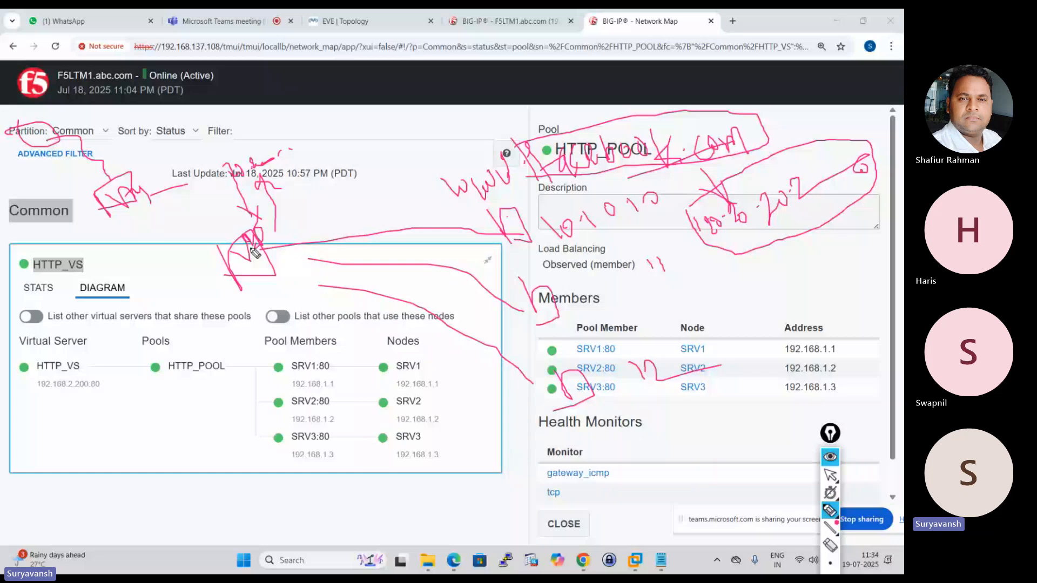
pyautogui.moveTo(279, 153)
pyautogui.mouseDown()
pyautogui.moveTo(230, 147)
pyautogui.moveTo(281, 149)
pyautogui.mouseUp()
pyautogui.moveTo(273, 273)
pyautogui.mouseDown()
pyautogui.moveTo(216, 367)
pyautogui.moveTo(209, 361)
pyautogui.moveTo(275, 319)
pyautogui.moveTo(331, 340)
pyautogui.mouseUp()
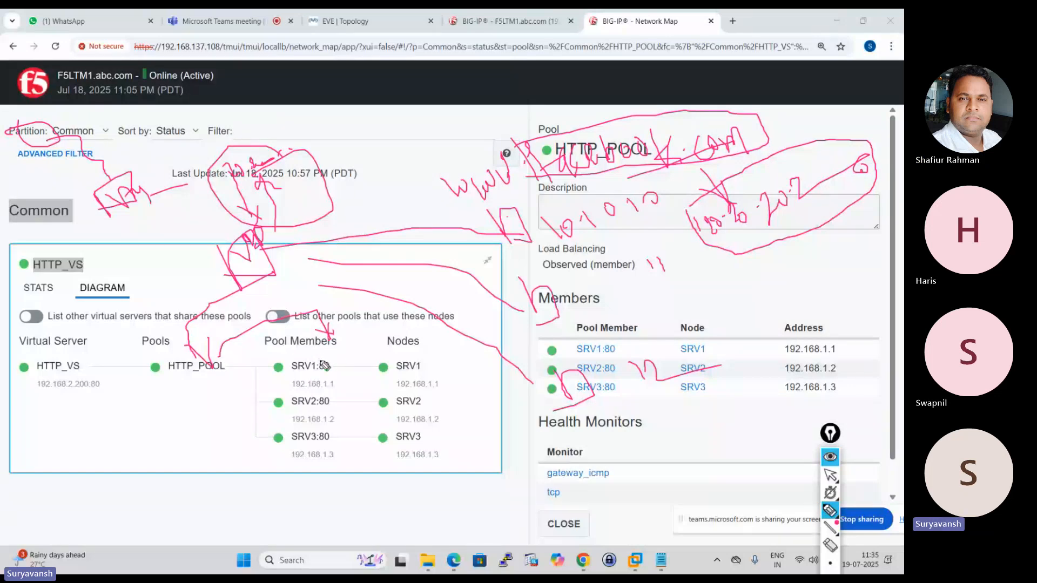
# Draw a traffic path through the box on the HTTP_VS card across the pool details, and circle the writing around the box.
pyautogui.moveTo(139, 228)
pyautogui.mouseDown()
pyautogui.moveTo(399, 388)
pyautogui.moveTo(767, 267)
pyautogui.moveTo(774, 284)
pyautogui.mouseUp()
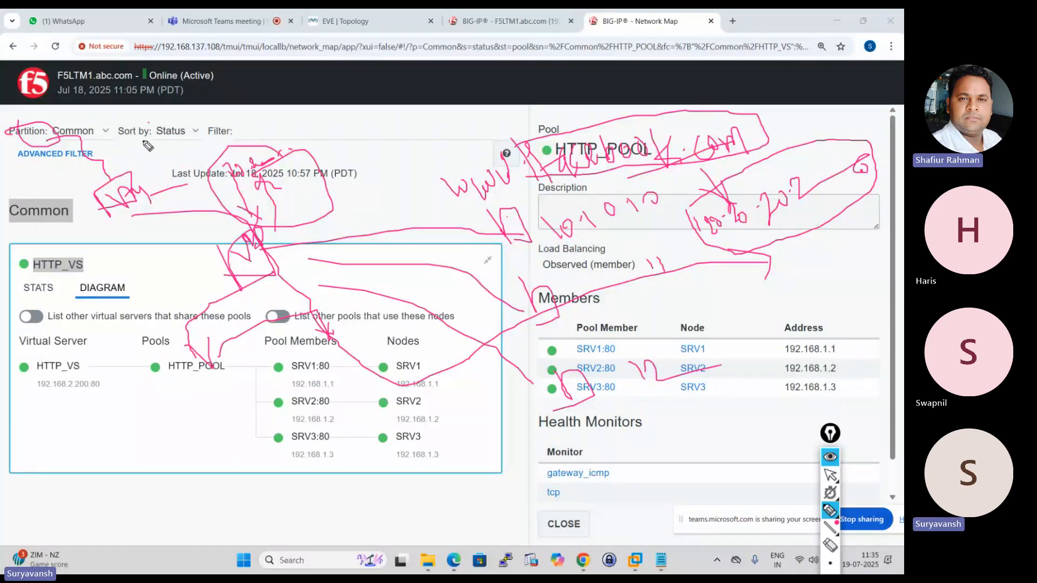
pyautogui.moveTo(154, 127)
pyautogui.mouseDown()
pyautogui.moveTo(168, 141)
pyautogui.moveTo(150, 124)
pyautogui.mouseUp()
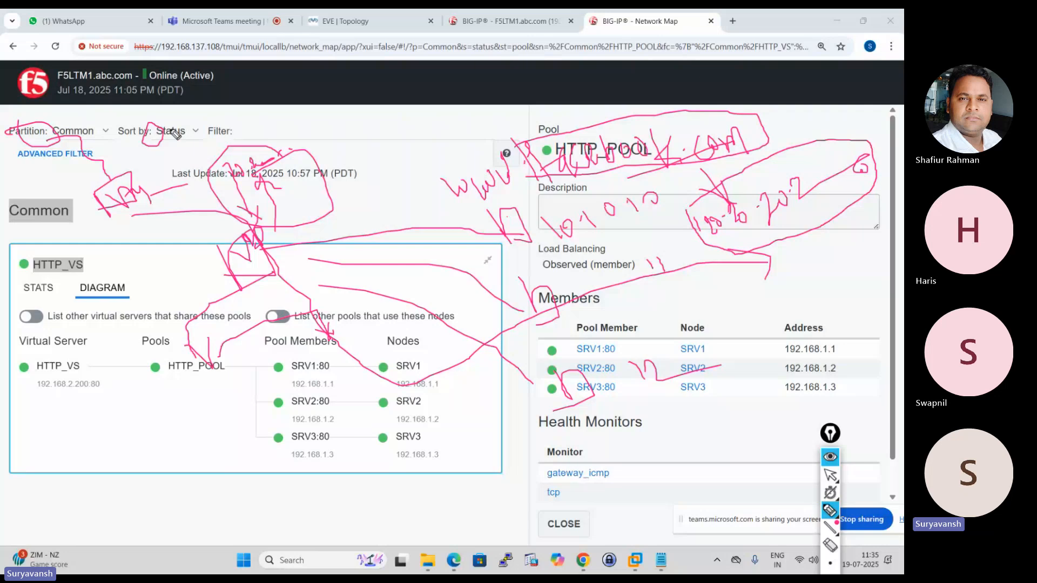
pyautogui.moveTo(225, 162)
pyautogui.mouseDown()
pyautogui.moveTo(220, 200)
pyautogui.moveTo(327, 181)
pyautogui.moveTo(236, 147)
pyautogui.mouseUp()
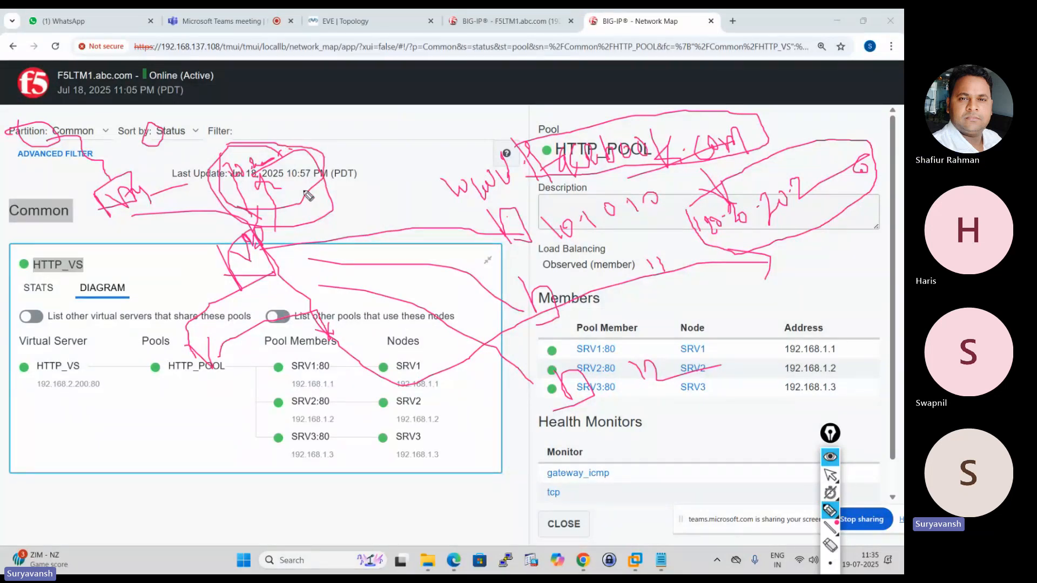
pyautogui.moveTo(276, 183); pyautogui.dragTo(324, 146)
pyautogui.moveTo(291, 235)
pyautogui.mouseDown()
pyautogui.moveTo(306, 255)
pyautogui.moveTo(325, 228)
pyautogui.moveTo(341, 241)
pyautogui.moveTo(351, 220)
pyautogui.moveTo(434, 214)
pyautogui.moveTo(339, 203)
pyautogui.moveTo(189, 255)
pyautogui.moveTo(268, 275)
pyautogui.mouseUp()
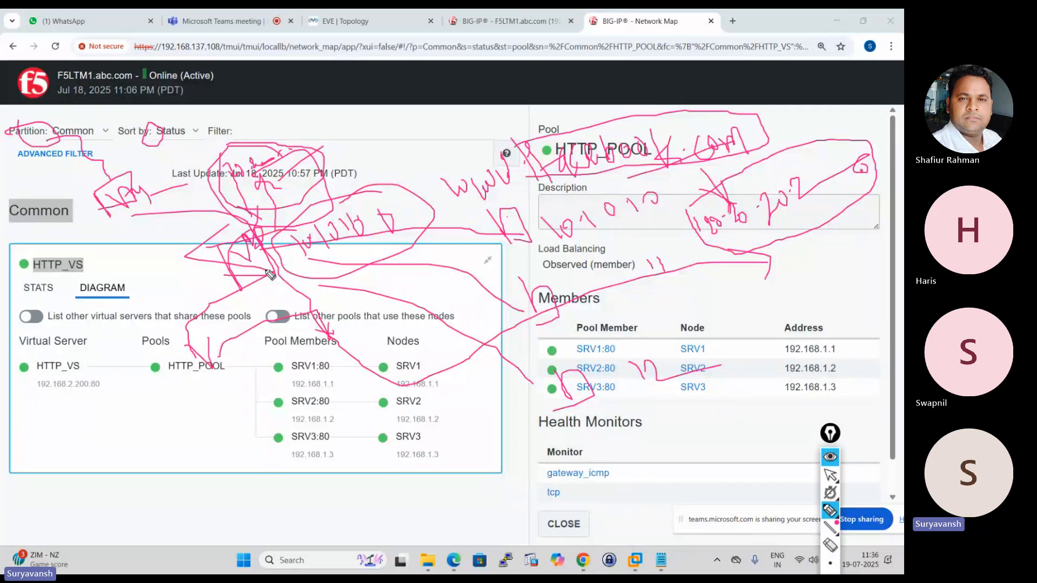